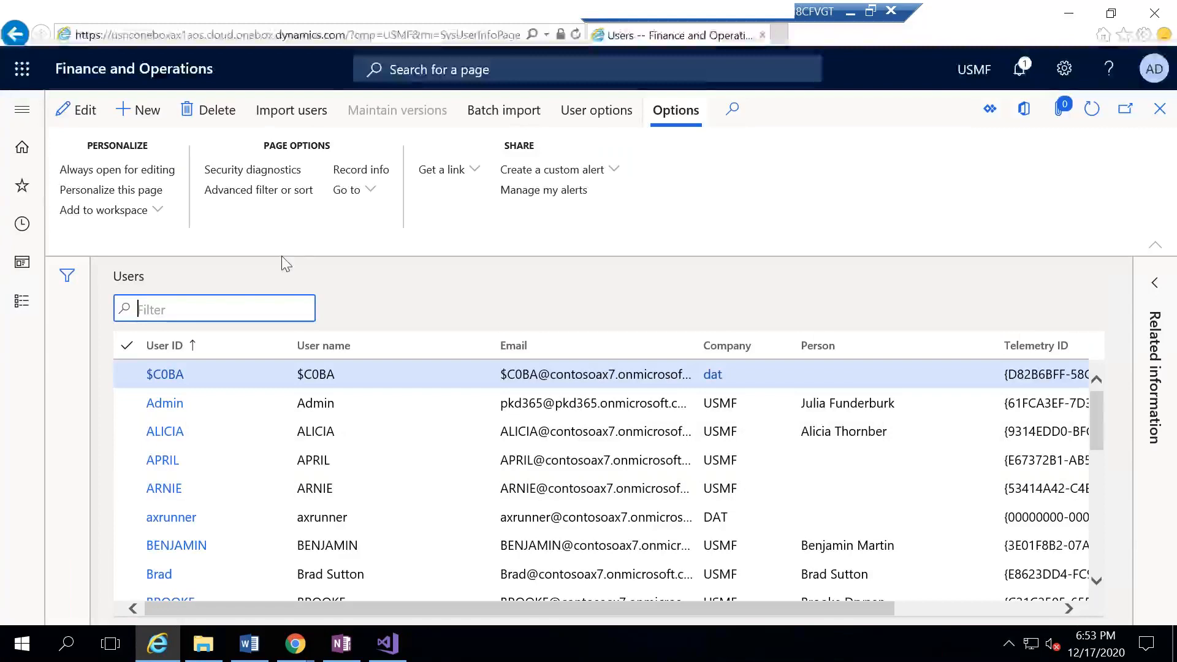
{"action": "left_click", "coordinate": [290, 112]}
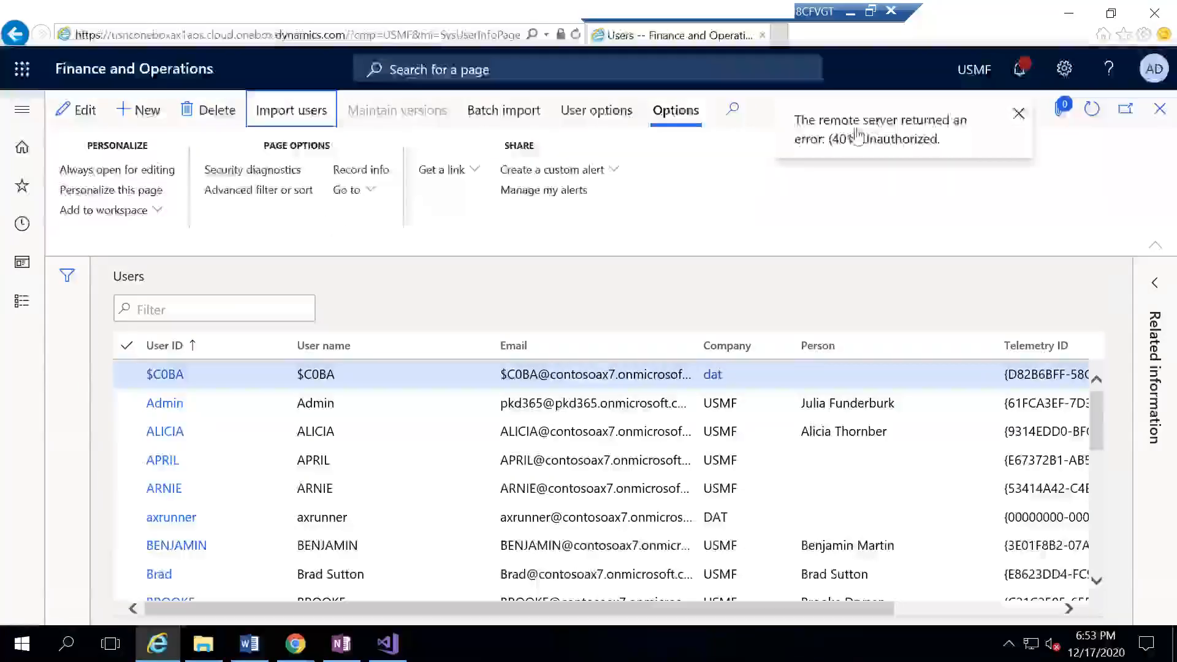
{"action": "left_click", "coordinate": [1017, 115]}
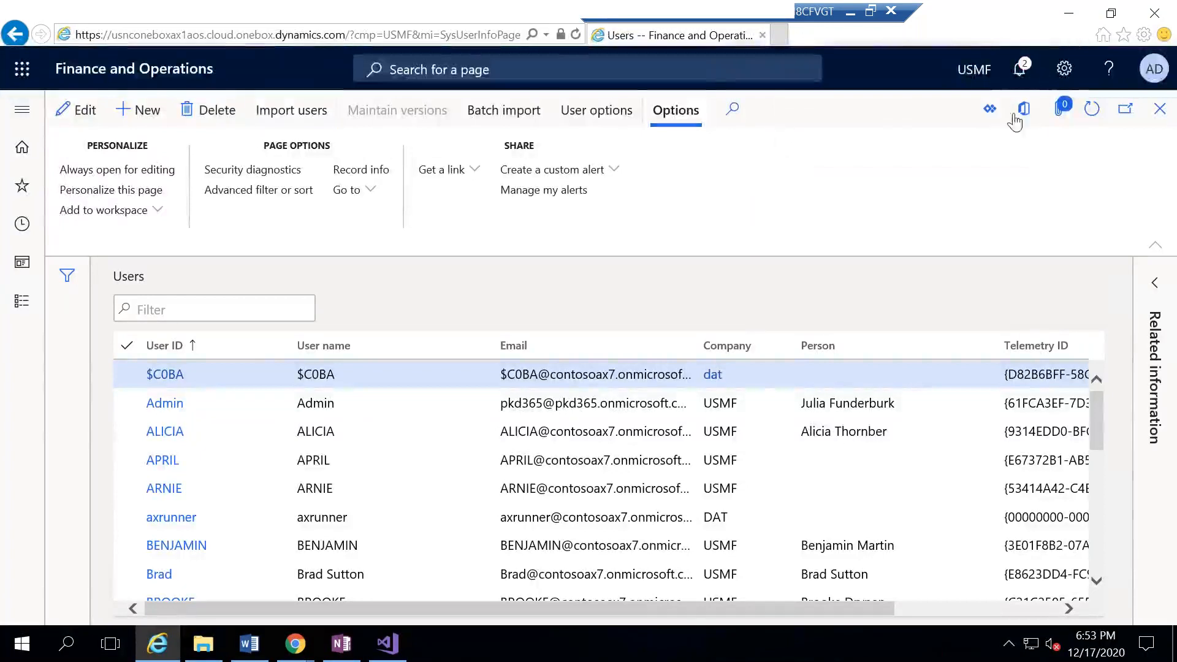
- Start a new user record and try the user's name, then an email-style value, as the User ID
{"action": "left_click", "coordinate": [135, 112]}
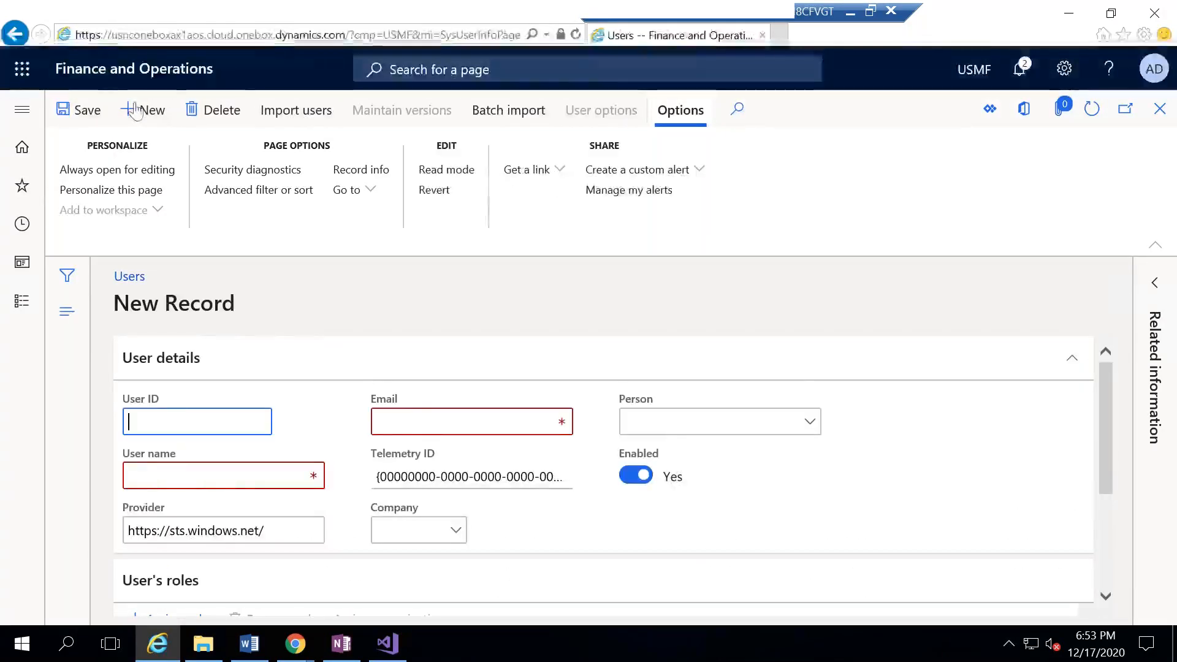
{"action": "scroll", "coordinate": [524, 361], "scroll_direction": "down", "scroll_amount": 1}
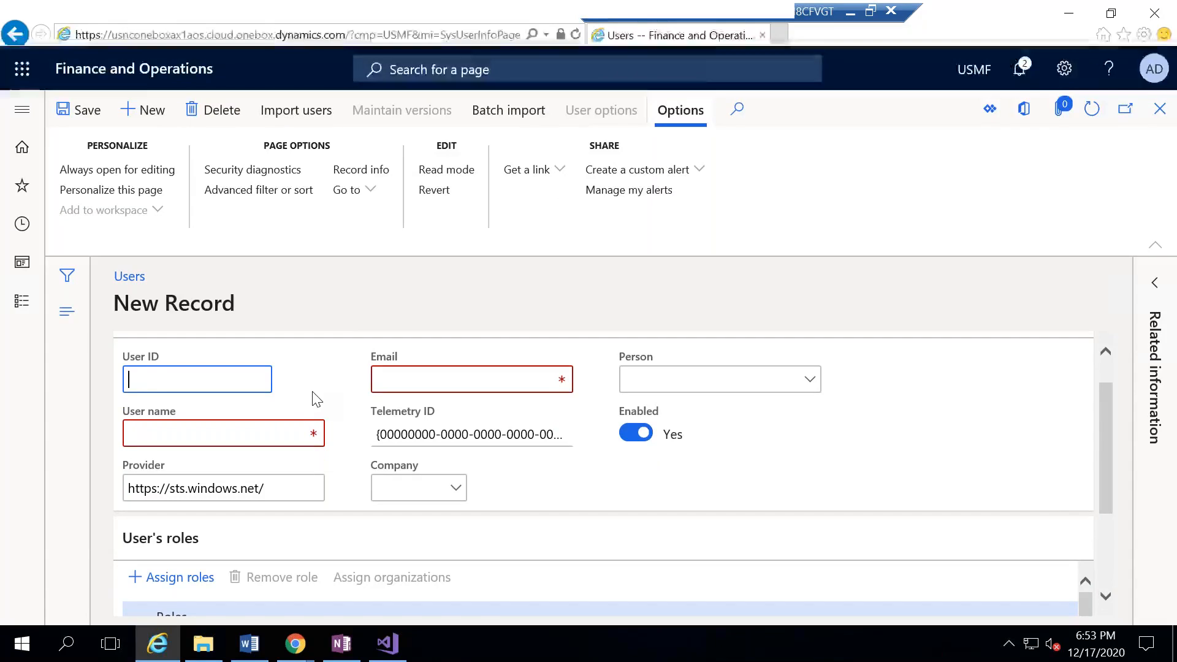
{"action": "key", "text": "Tab"}
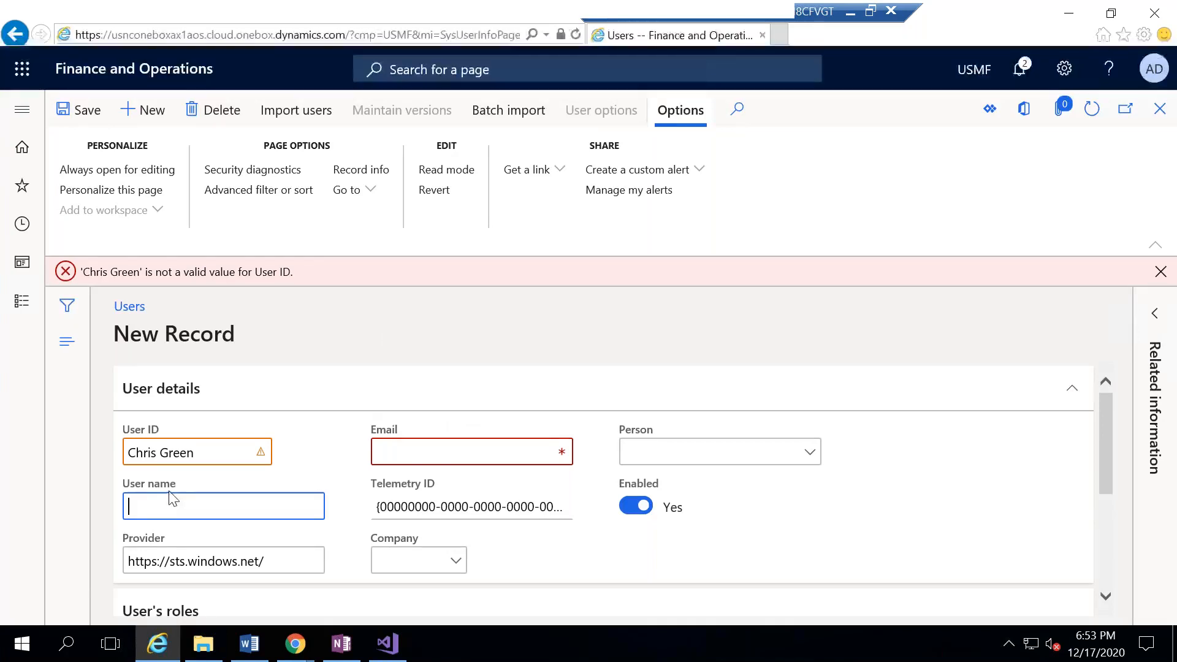
{"action": "left_click", "coordinate": [153, 454]}
{"action": "double_click", "coordinate": [164, 452]}
{"action": "key", "text": "BackSpace"}
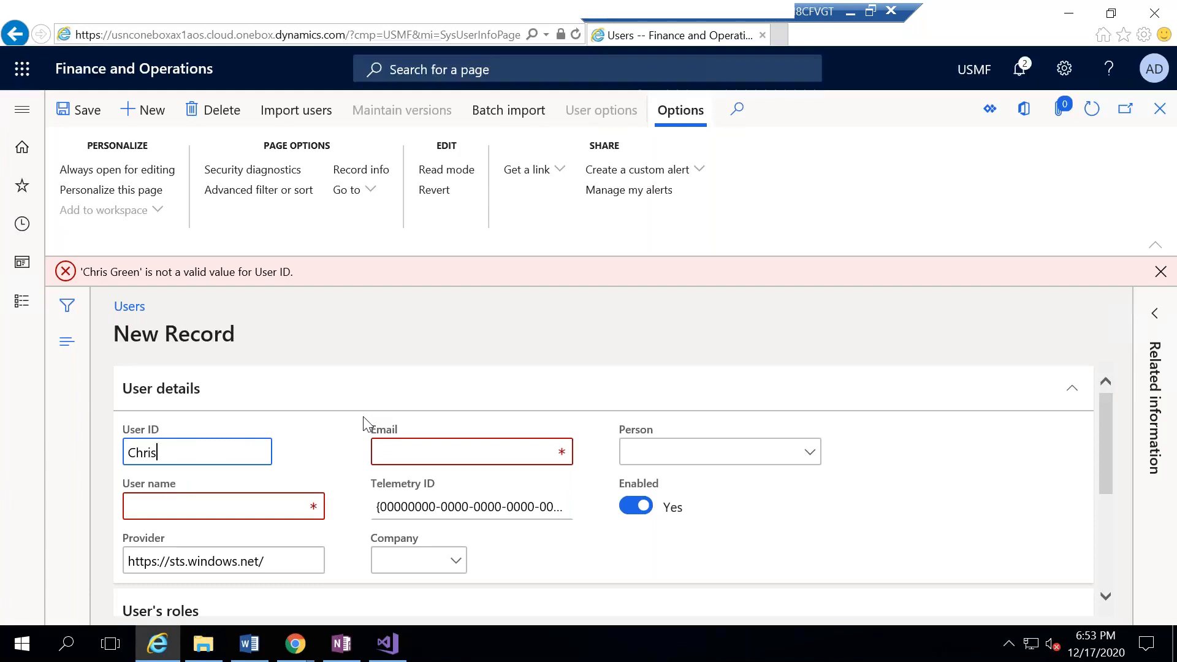
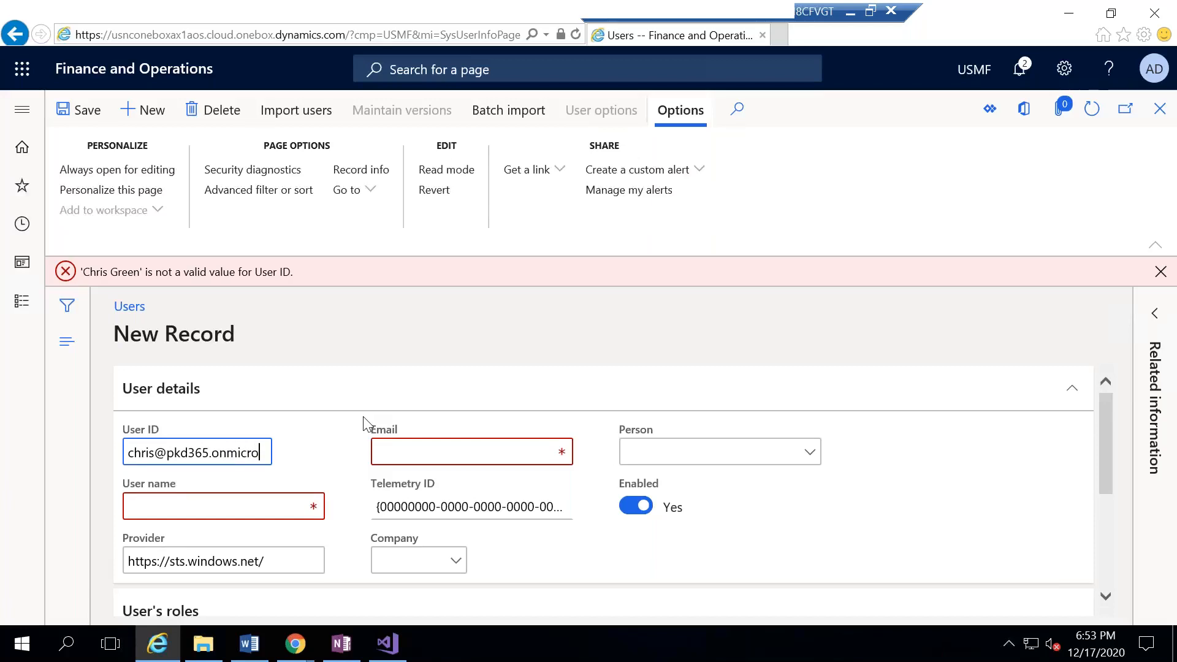
{"action": "key", "text": "Tab"}
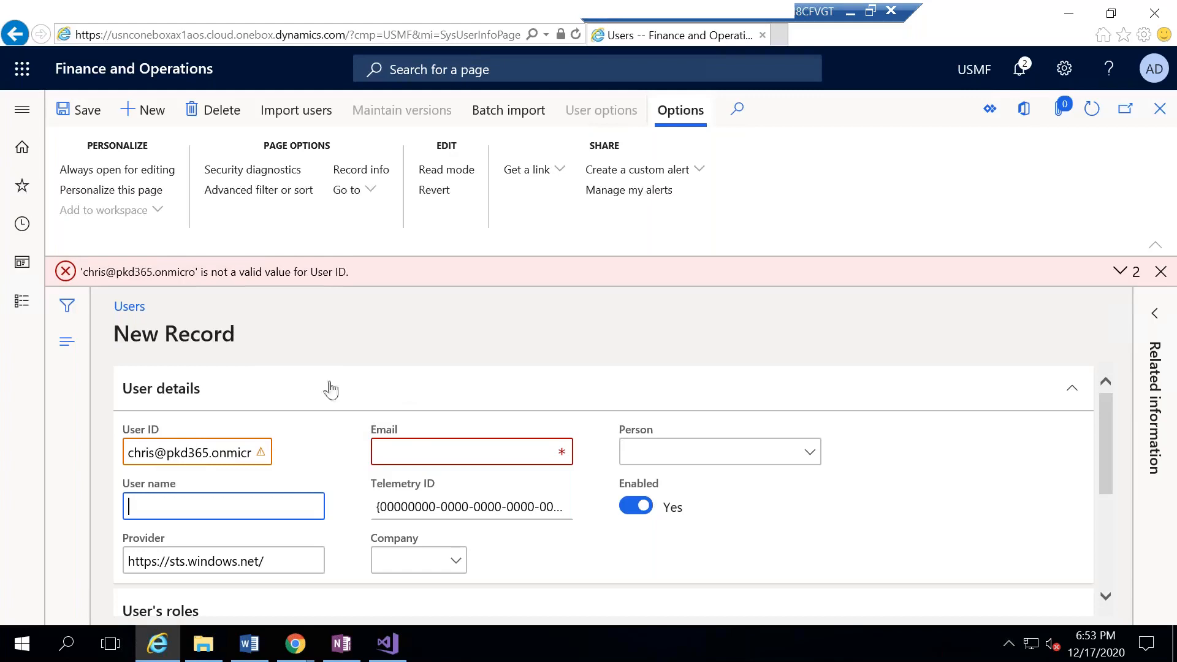
- Revise the User ID, try adding DAX, then clear the field entirely
{"action": "left_click", "coordinate": [208, 456]}
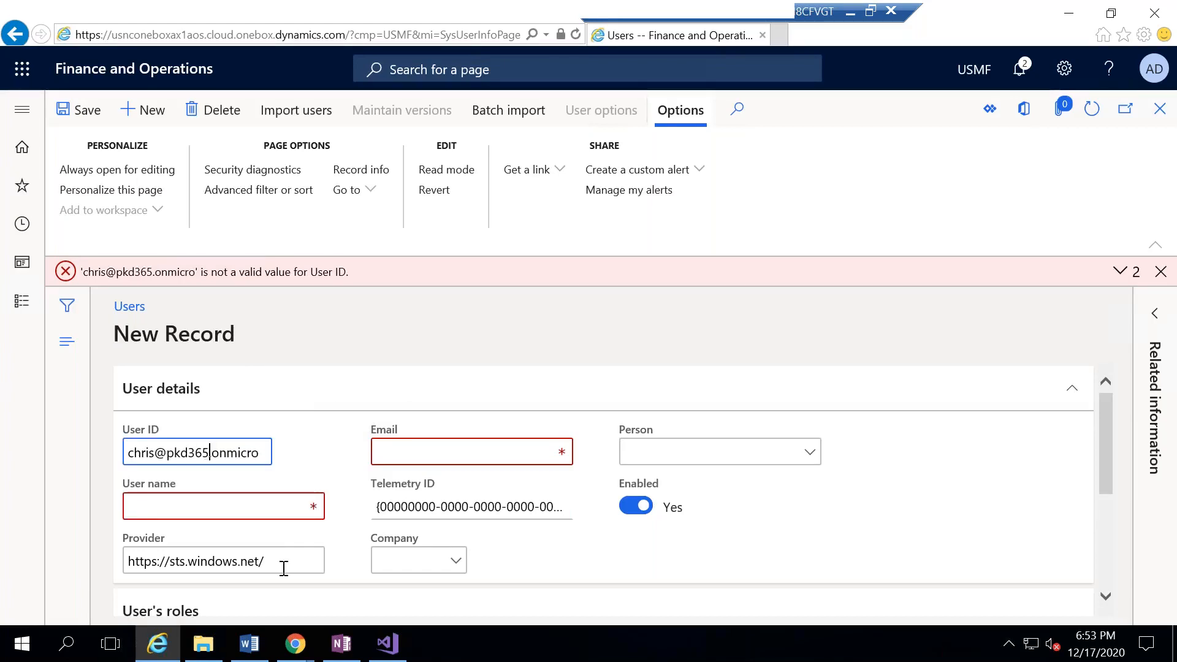
{"action": "key", "text": "Delete"}
{"action": "key", "text": "Delete"}
{"action": "key", "text": "Delete"}
{"action": "key", "text": "Delete"}
{"action": "key", "text": "Delete"}
{"action": "key", "text": "Delete"}
{"action": "key", "text": "Delete"}
{"action": "key", "text": "Delete"}
{"action": "key", "text": "Delete"}
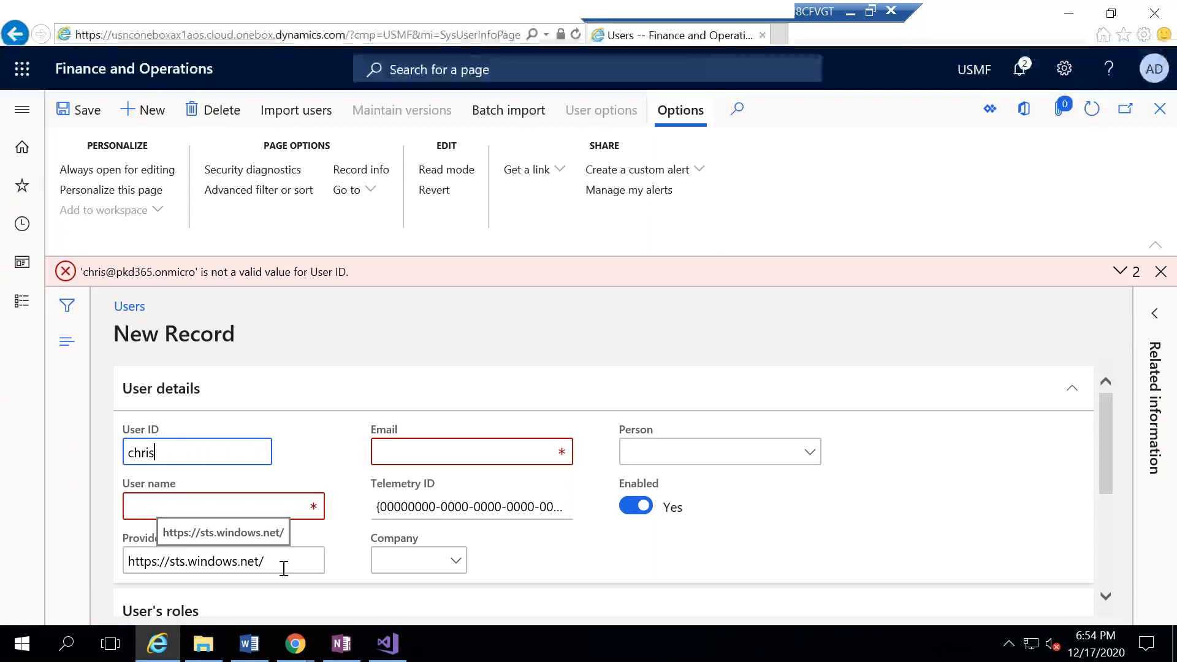
{"action": "key", "text": "Left"}
{"action": "key", "text": "Left"}
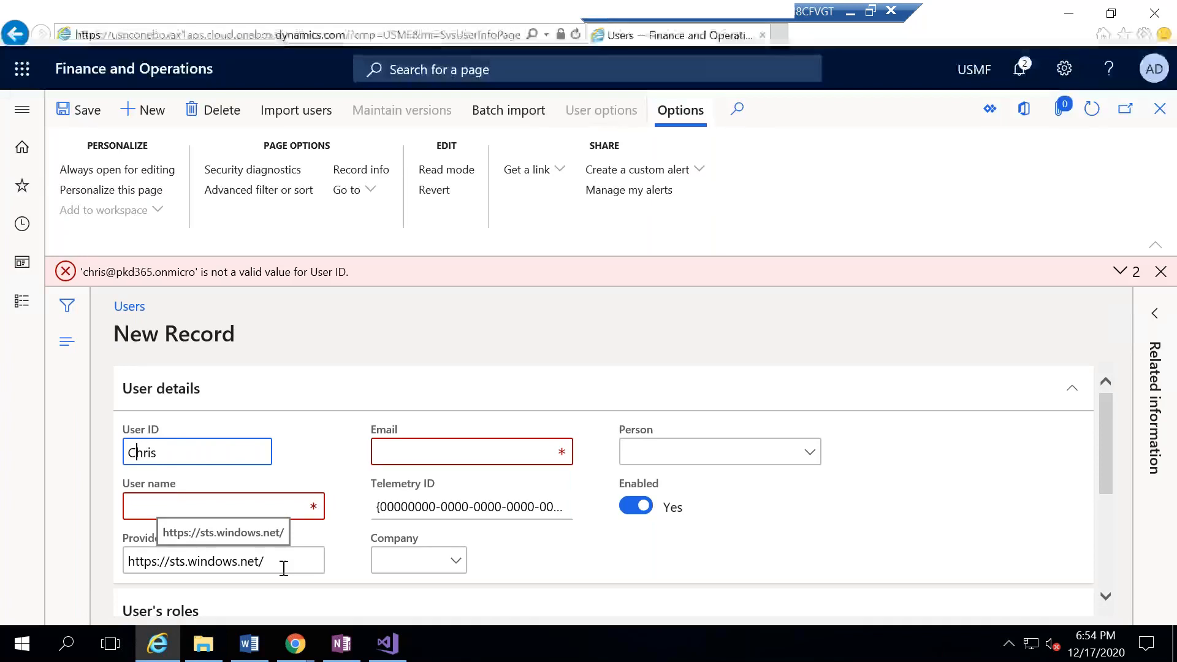
{"action": "left_click", "coordinate": [478, 457]}
{"action": "left_click", "coordinate": [209, 450]}
{"action": "type", "text": "DAX"}
{"action": "key", "text": "Tab"}
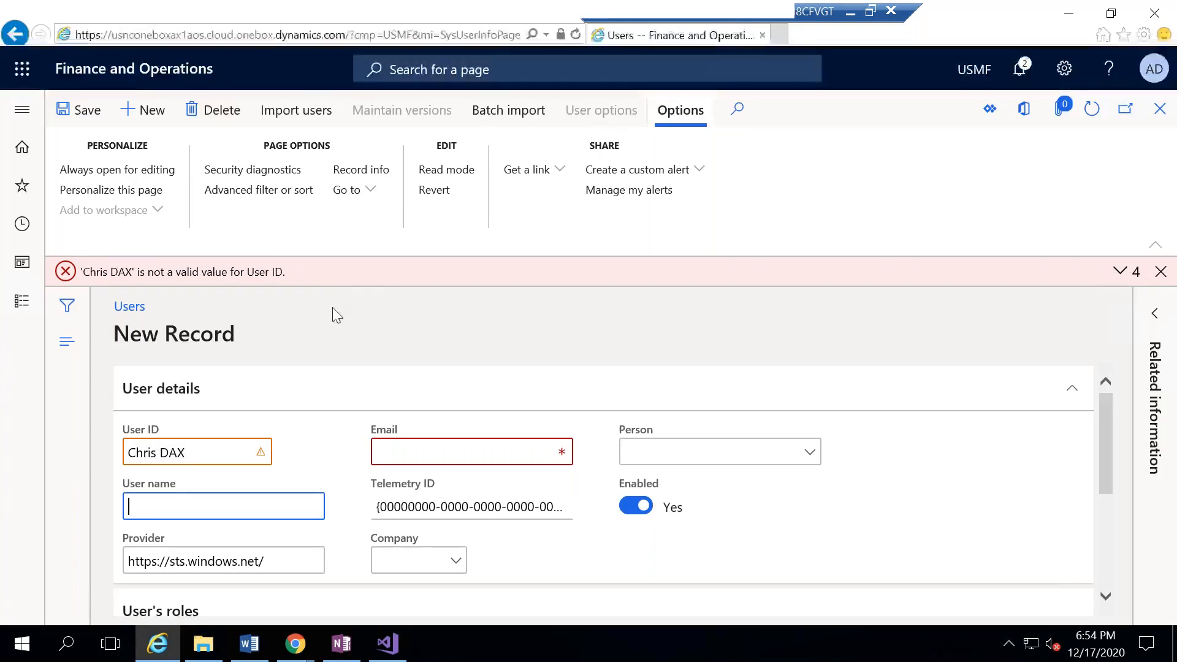
{"action": "left_click", "coordinate": [205, 452]}
{"action": "key", "text": "ctrl+a"}
{"action": "key", "text": "BackSpace"}
- Enter the new user's email address and open the Person lookup
{"action": "left_click", "coordinate": [476, 452]}
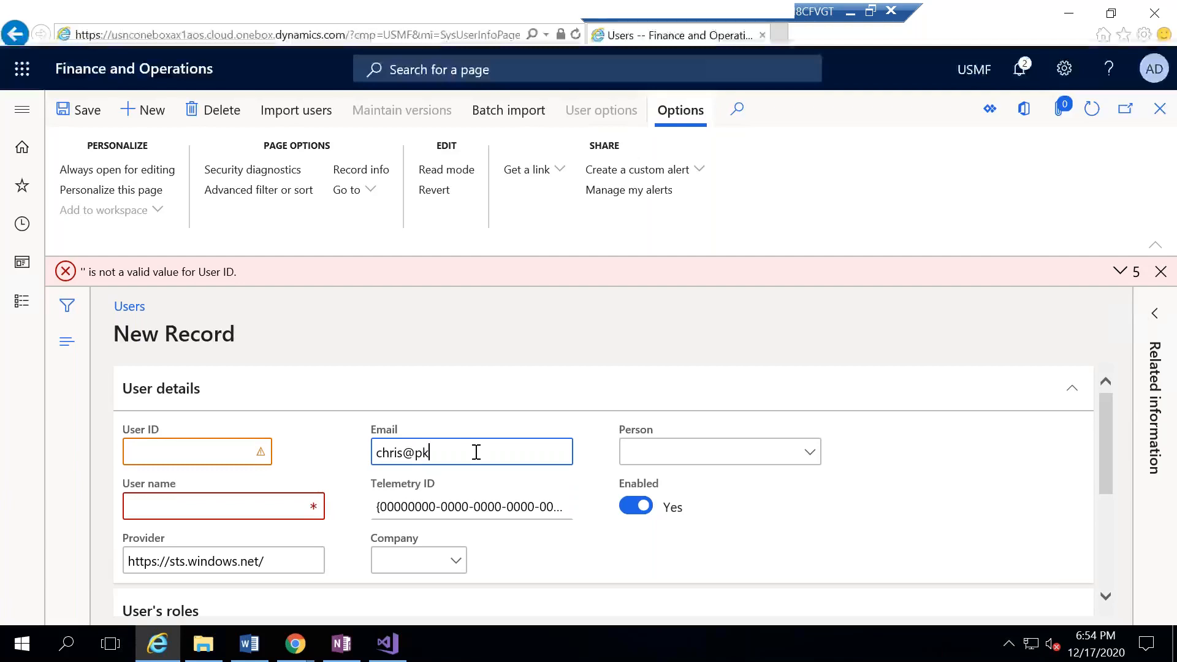
{"action": "type", "text": ".onmicrosoft.com"}
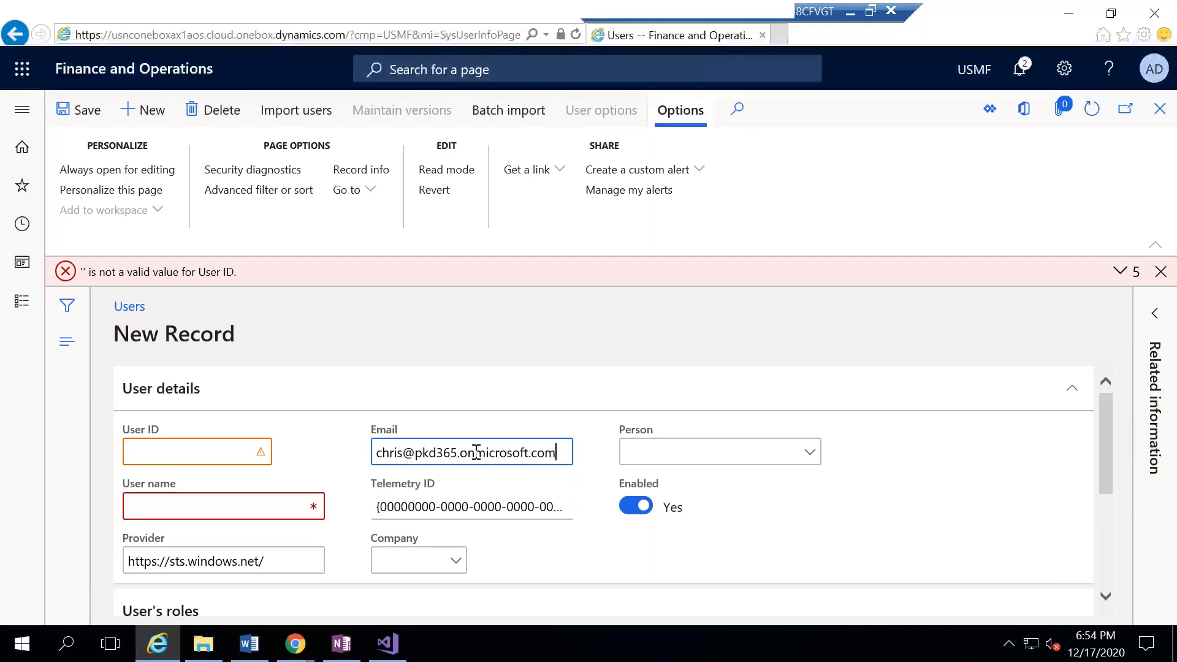
{"action": "key", "text": "Tab"}
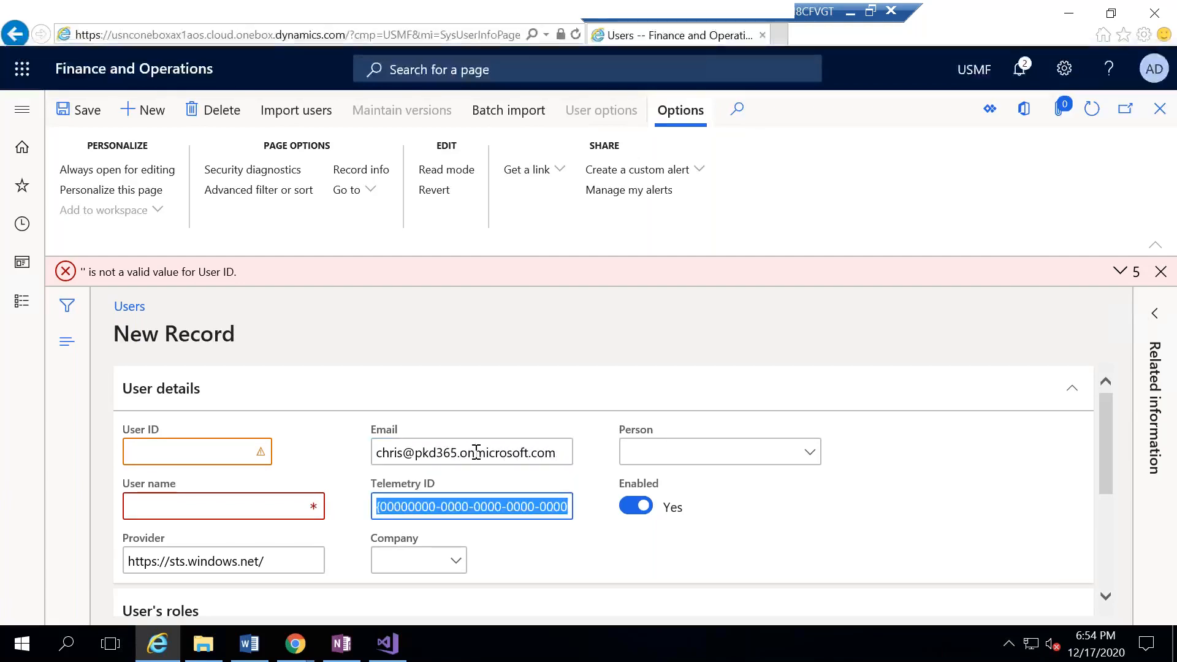
{"action": "scroll", "coordinate": [841, 387], "scroll_direction": "down", "scroll_amount": 2}
{"action": "scroll", "coordinate": [841, 387], "scroll_direction": "up", "scroll_amount": 1}
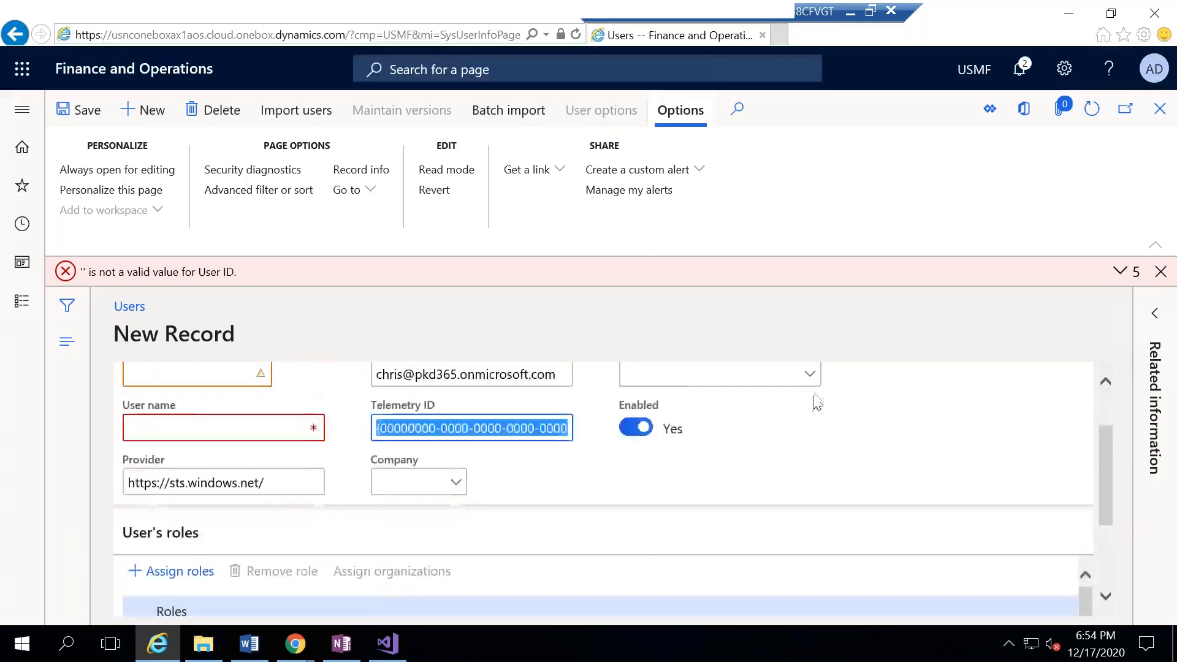
{"action": "left_click", "coordinate": [711, 374]}
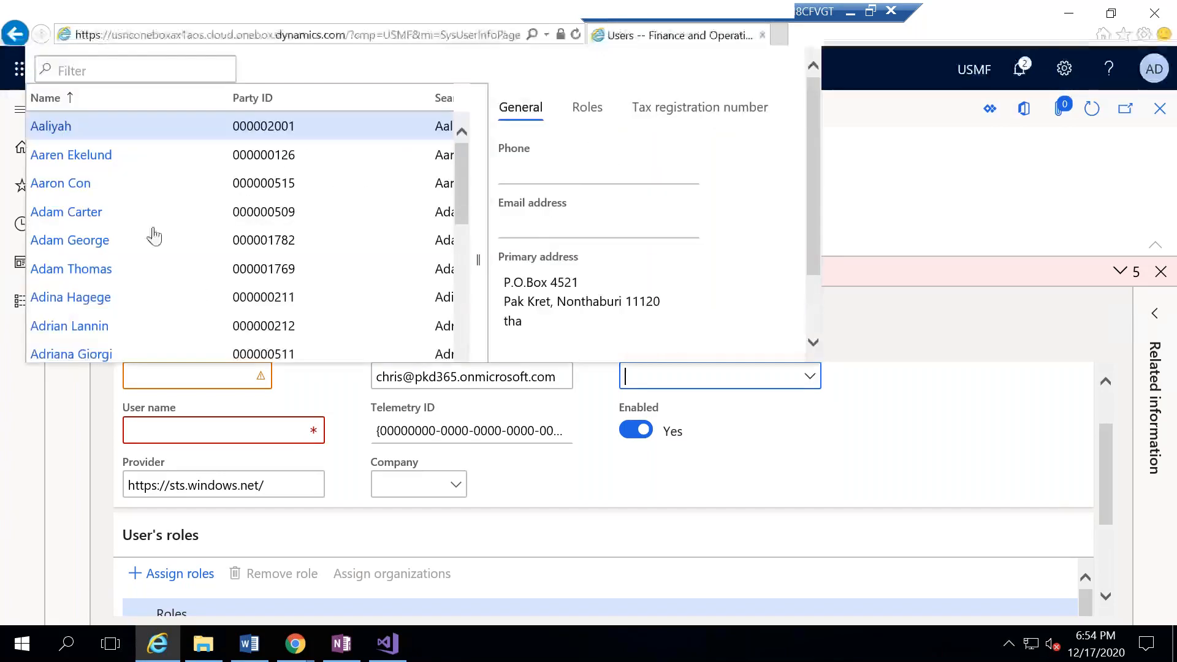
- Link the second person in the lookup list to the new user
{"action": "left_click", "coordinate": [263, 154]}
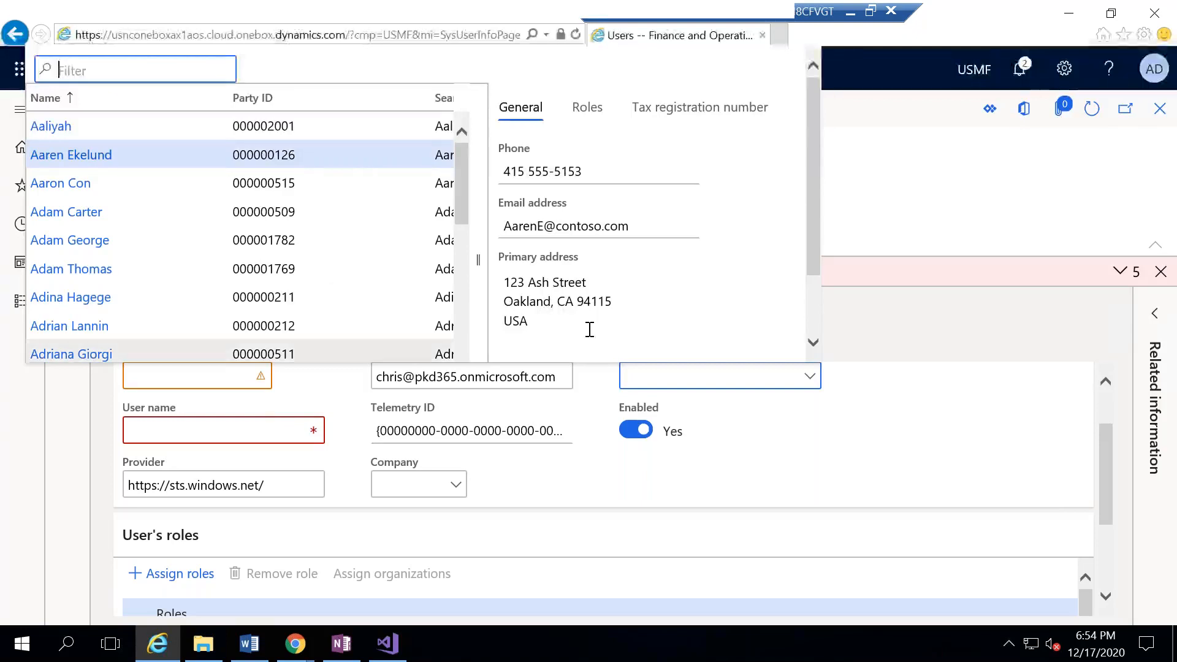
{"action": "scroll", "coordinate": [623, 299], "scroll_direction": "down", "scroll_amount": 2}
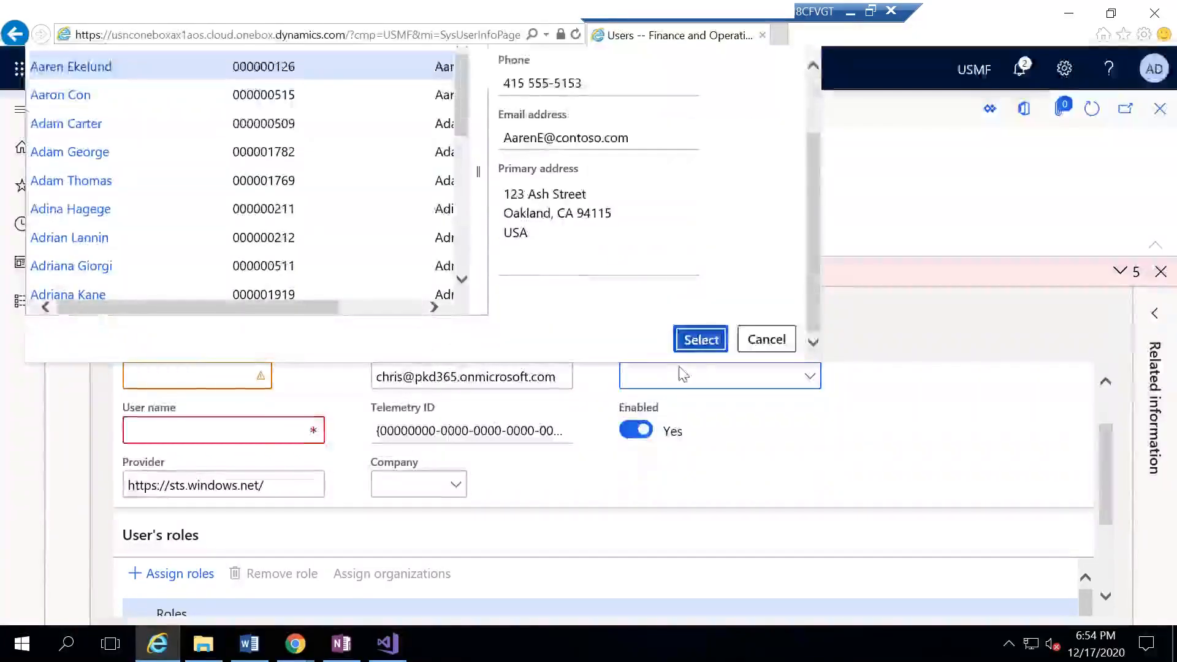
{"action": "left_click", "coordinate": [265, 428]}
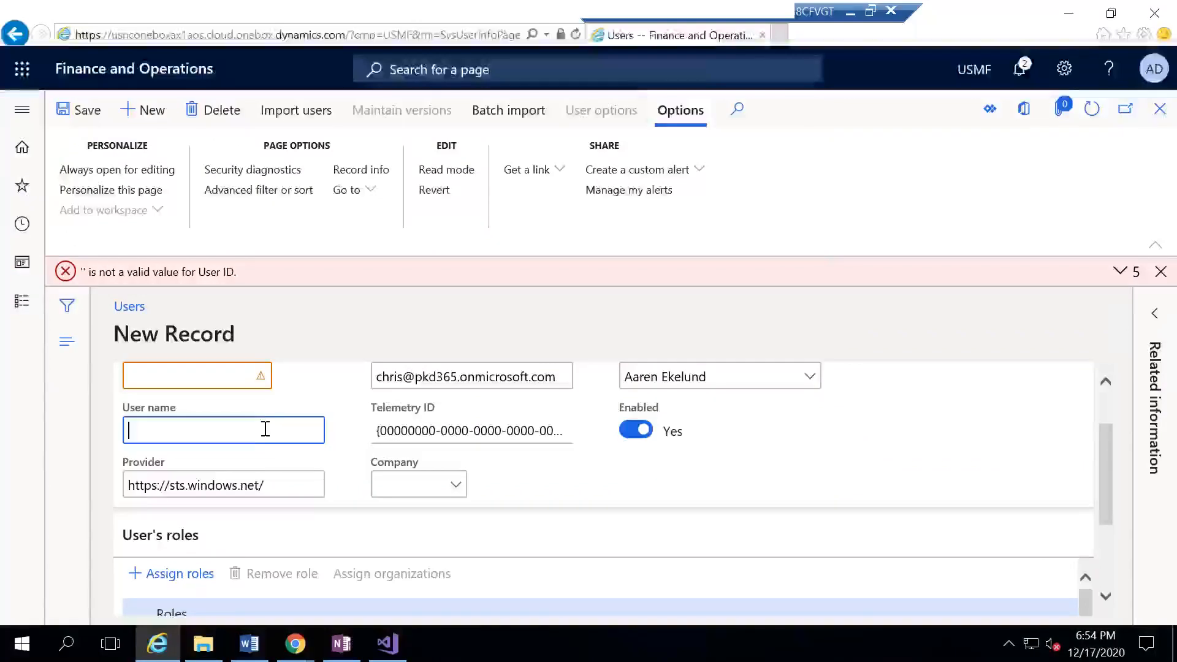
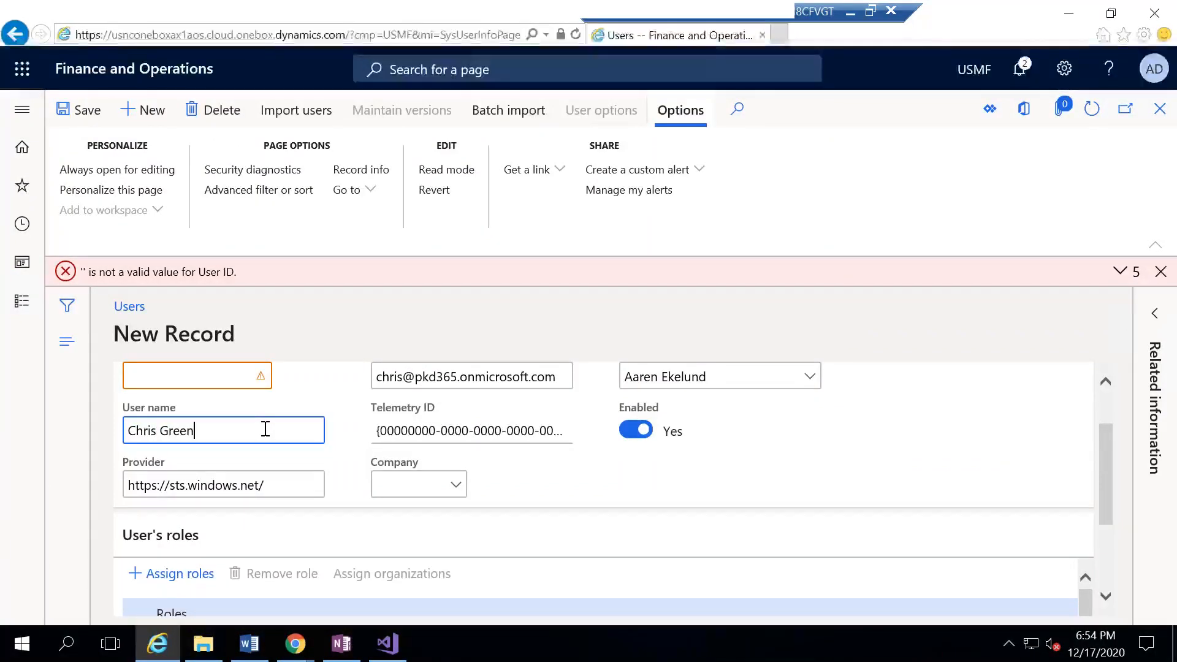
- Enter the user's name as User name, set Company to USMF, and try Assign roles
{"action": "scroll", "coordinate": [429, 444], "scroll_direction": "down", "scroll_amount": 1}
{"action": "left_click", "coordinate": [434, 445]}
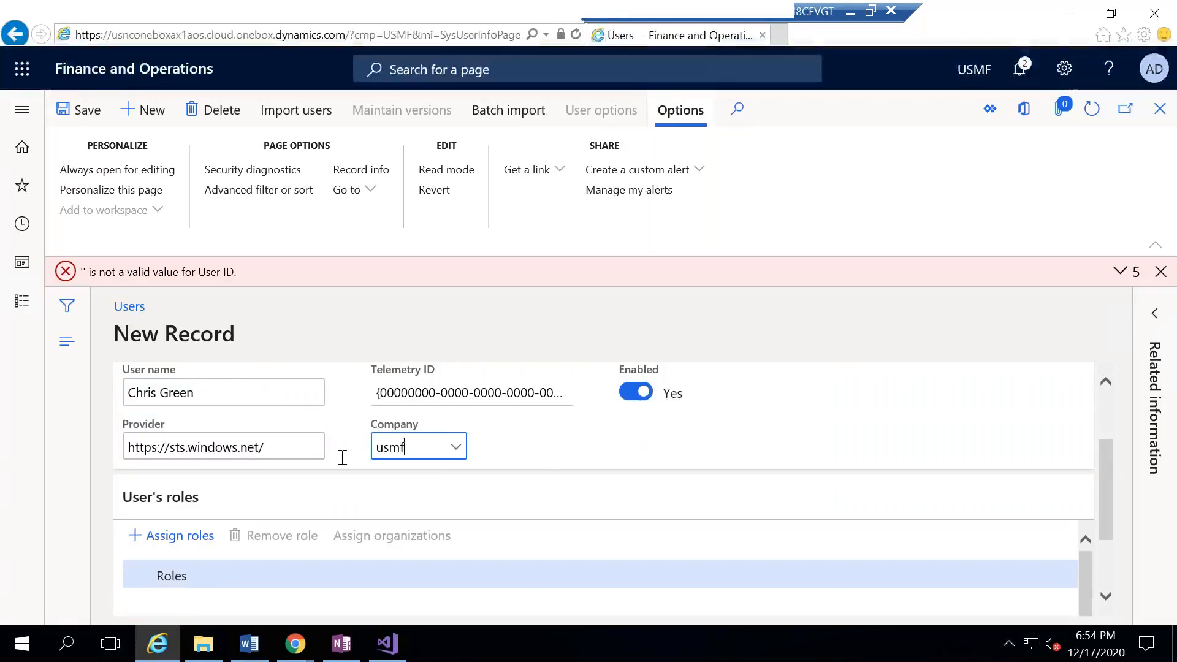
{"action": "left_click", "coordinate": [532, 462]}
{"action": "scroll", "coordinate": [540, 461], "scroll_direction": "down", "scroll_amount": 2}
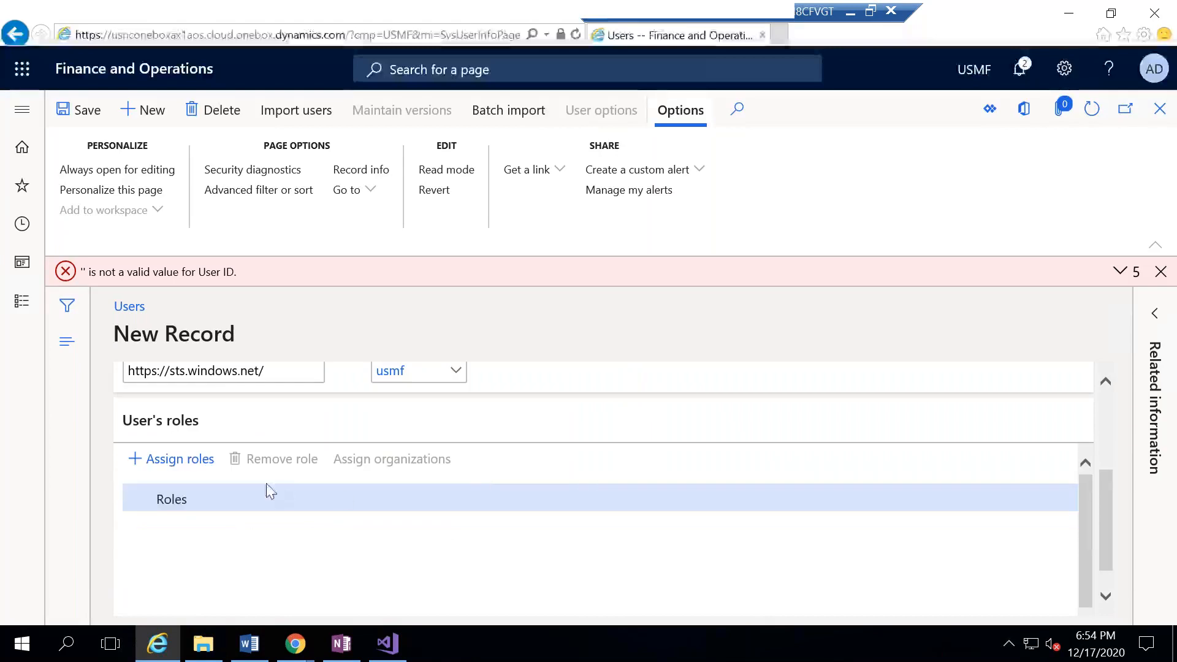
{"action": "left_click", "coordinate": [186, 464]}
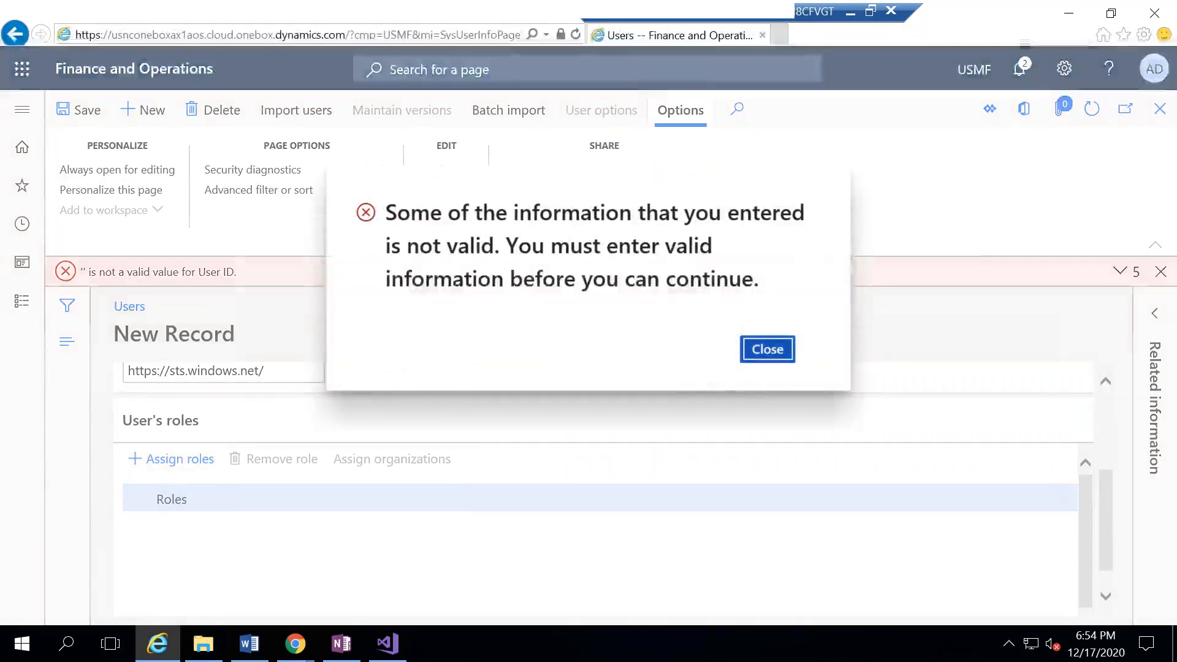
- Close the validation error and enter a User ID for the new user, correcting a typo
{"action": "left_click", "coordinate": [750, 366]}
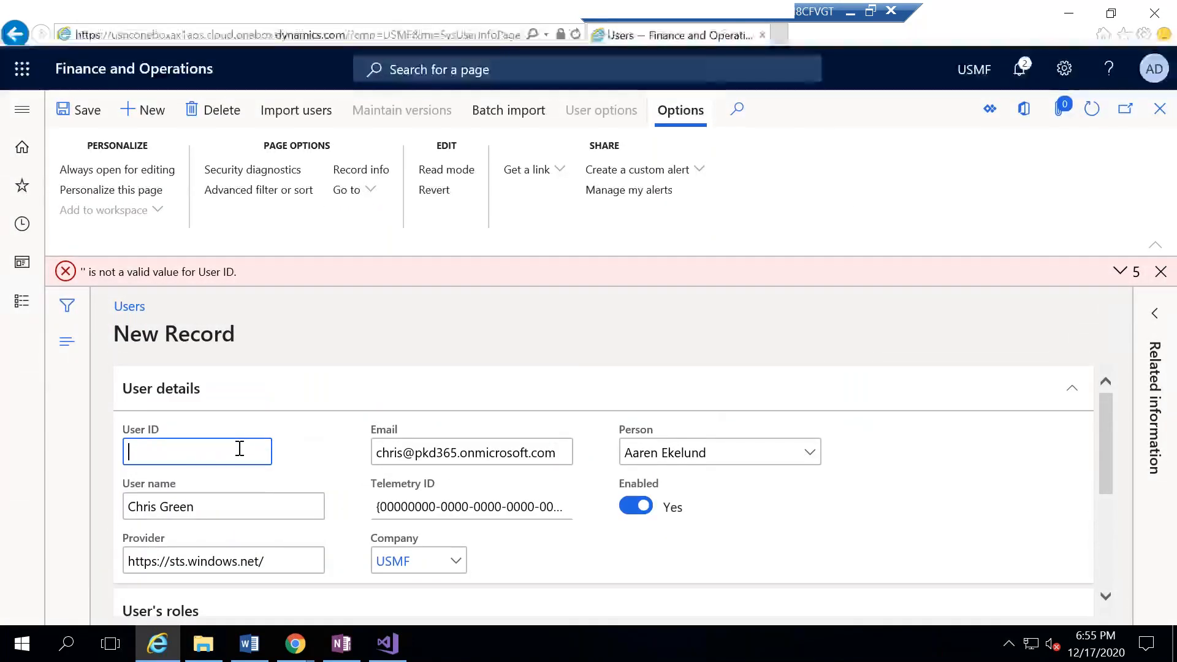
{"action": "type", "text": "chrisdax"}
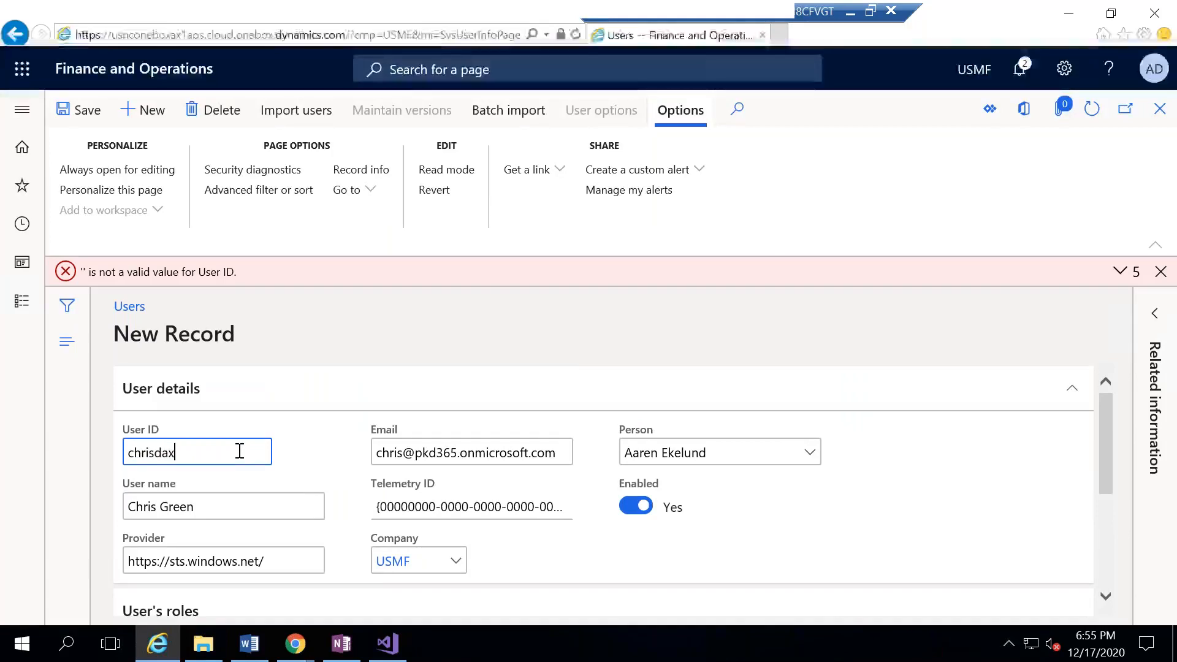
{"action": "key", "text": "BackSpace"}
{"action": "key", "text": "BackSpace"}
{"action": "key", "text": "BackSpace"}
{"action": "type", "text": "ax"}
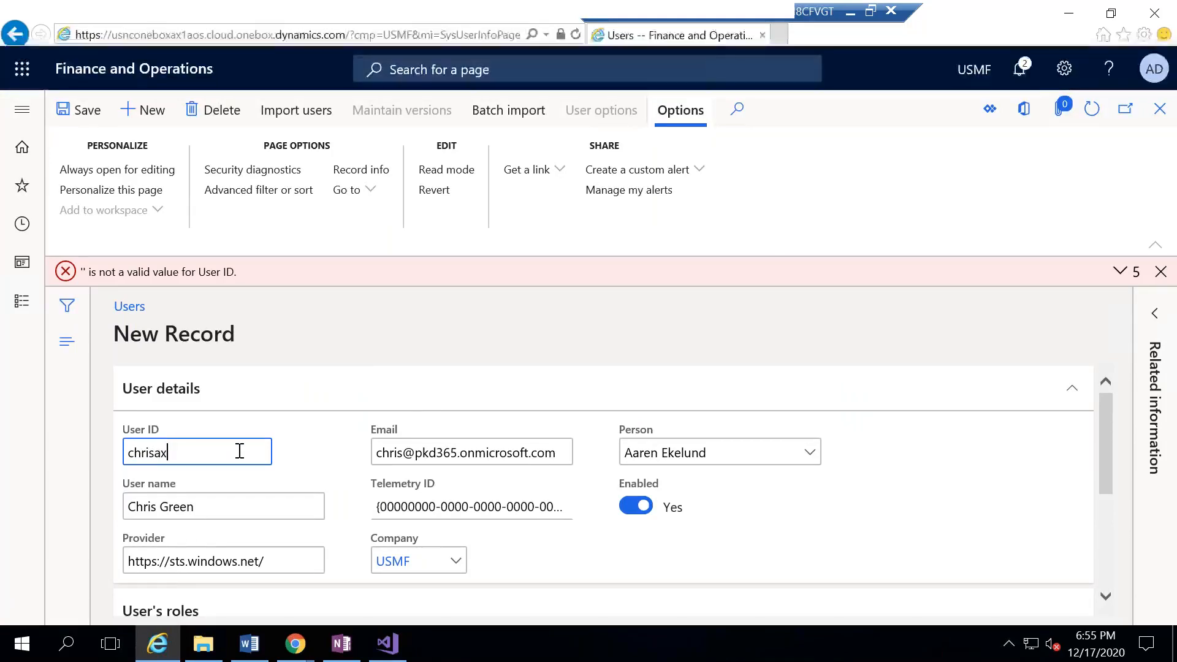
{"action": "scroll", "coordinate": [239, 450], "scroll_direction": "down", "scroll_amount": 1}
{"action": "scroll", "coordinate": [334, 514], "scroll_direction": "down", "scroll_amount": 1}
{"action": "left_click", "coordinate": [174, 496]}
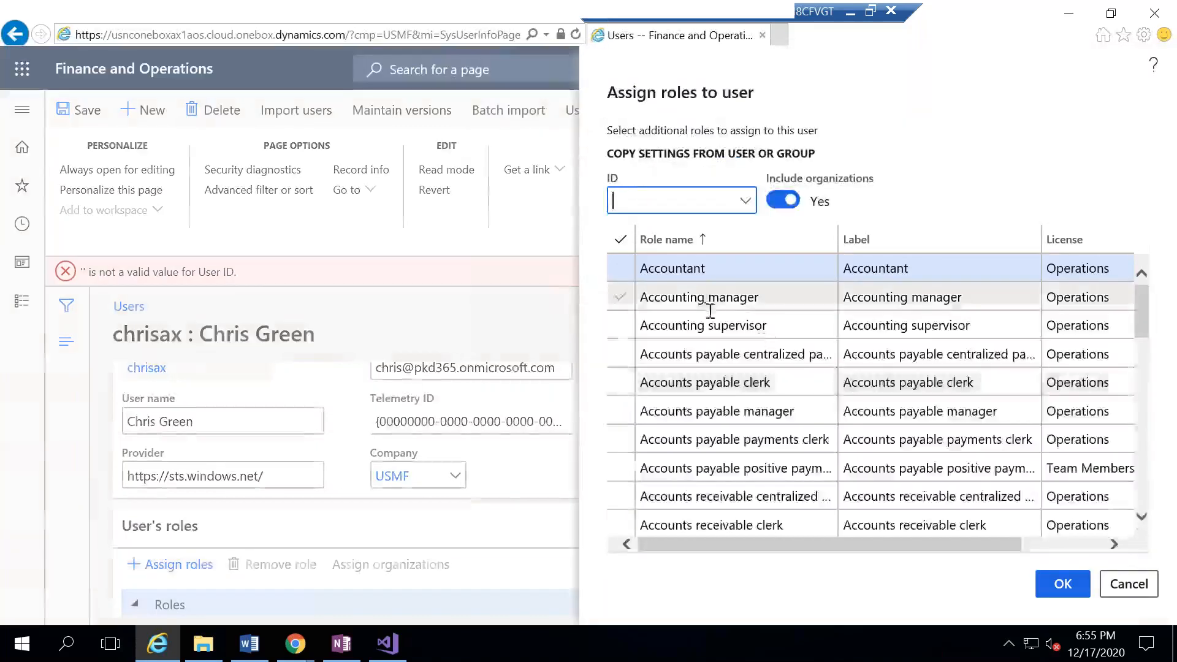
- Assign the ICICI Bank Role to the new user and dismiss the invalid User ID error bar
{"action": "scroll", "coordinate": [763, 341], "scroll_direction": "down", "scroll_amount": 5}
{"action": "scroll", "coordinate": [772, 341], "scroll_direction": "down", "scroll_amount": 5}
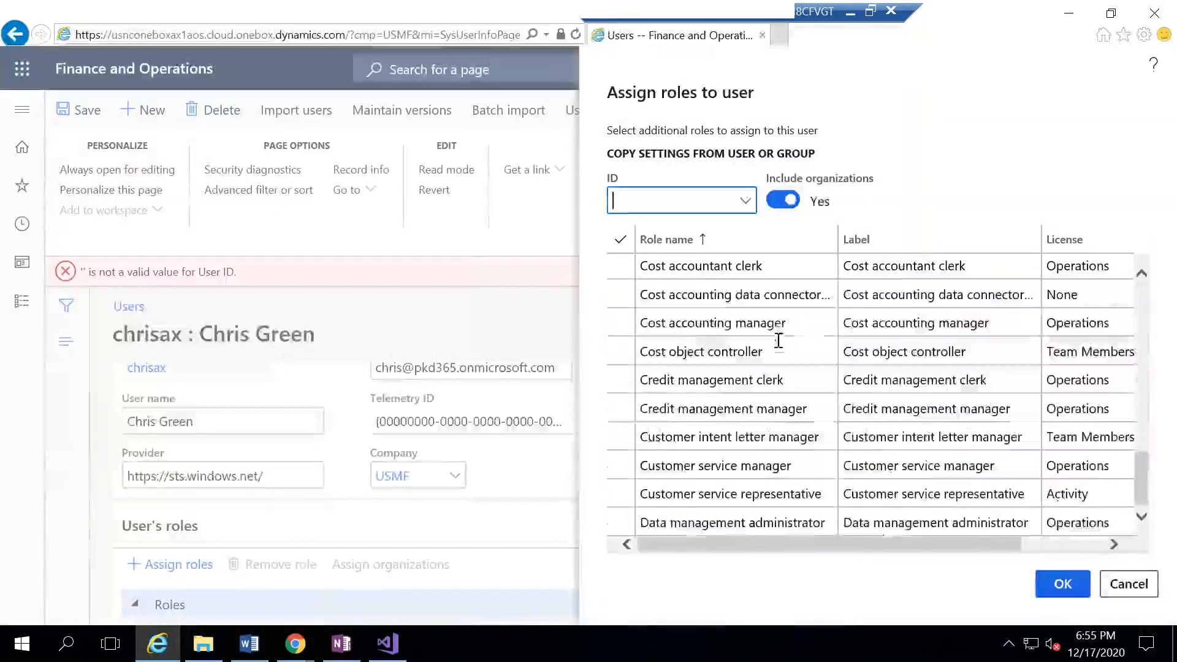
{"action": "scroll", "coordinate": [822, 336], "scroll_direction": "down", "scroll_amount": 5}
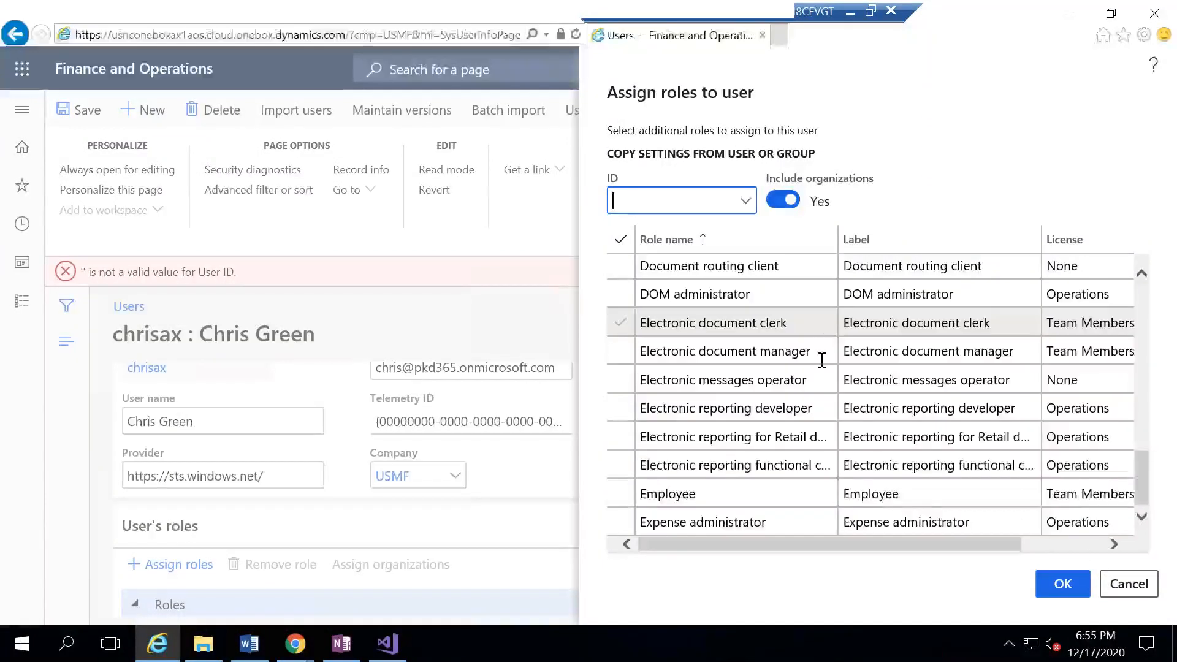
{"action": "scroll", "coordinate": [822, 361], "scroll_direction": "down", "scroll_amount": 5}
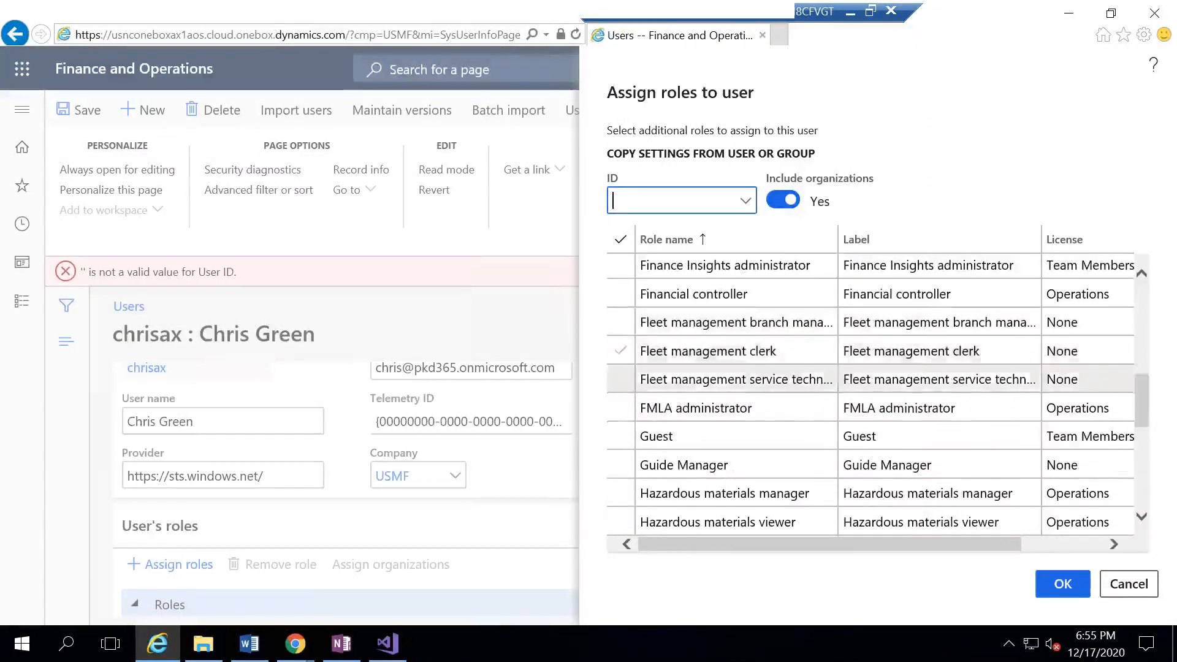
{"action": "scroll", "coordinate": [839, 361], "scroll_direction": "down", "scroll_amount": 10}
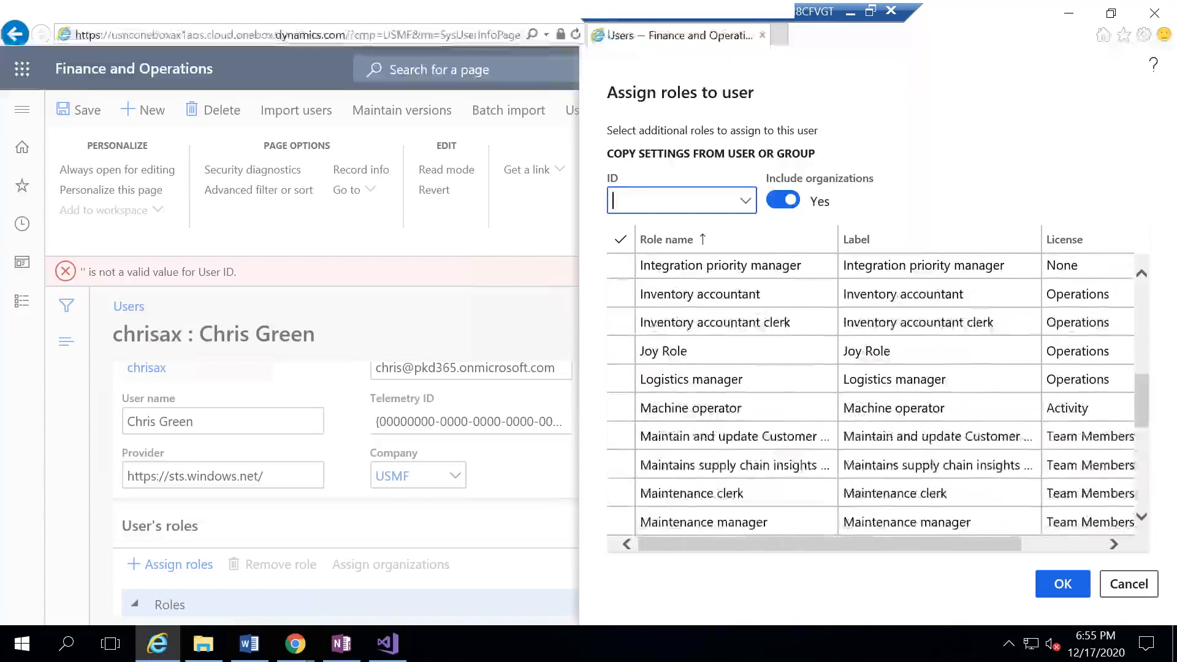
{"action": "scroll", "coordinate": [870, 393], "scroll_direction": "up", "scroll_amount": 1}
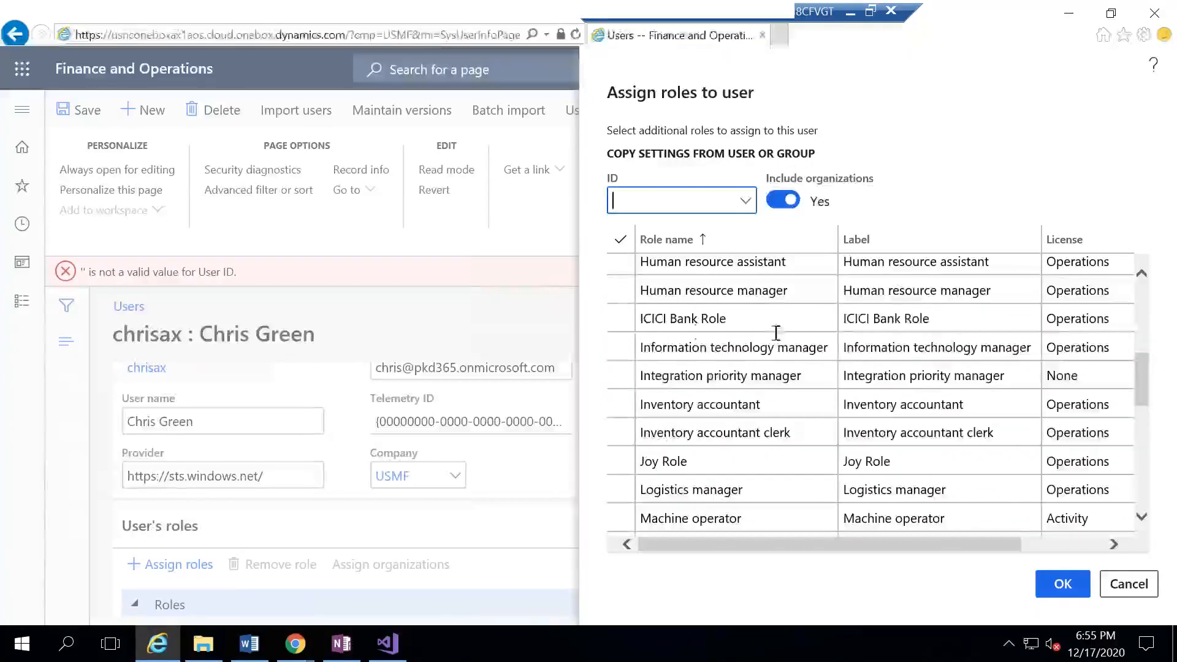
{"action": "left_click", "coordinate": [620, 318]}
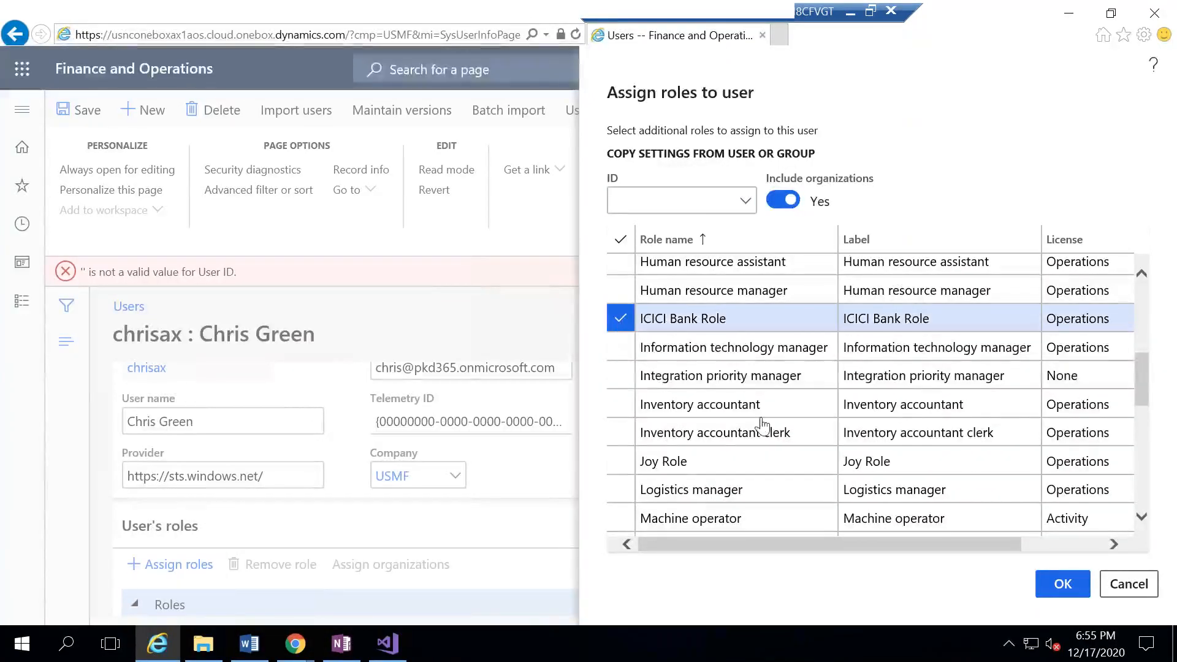
{"action": "left_click", "coordinate": [1077, 588]}
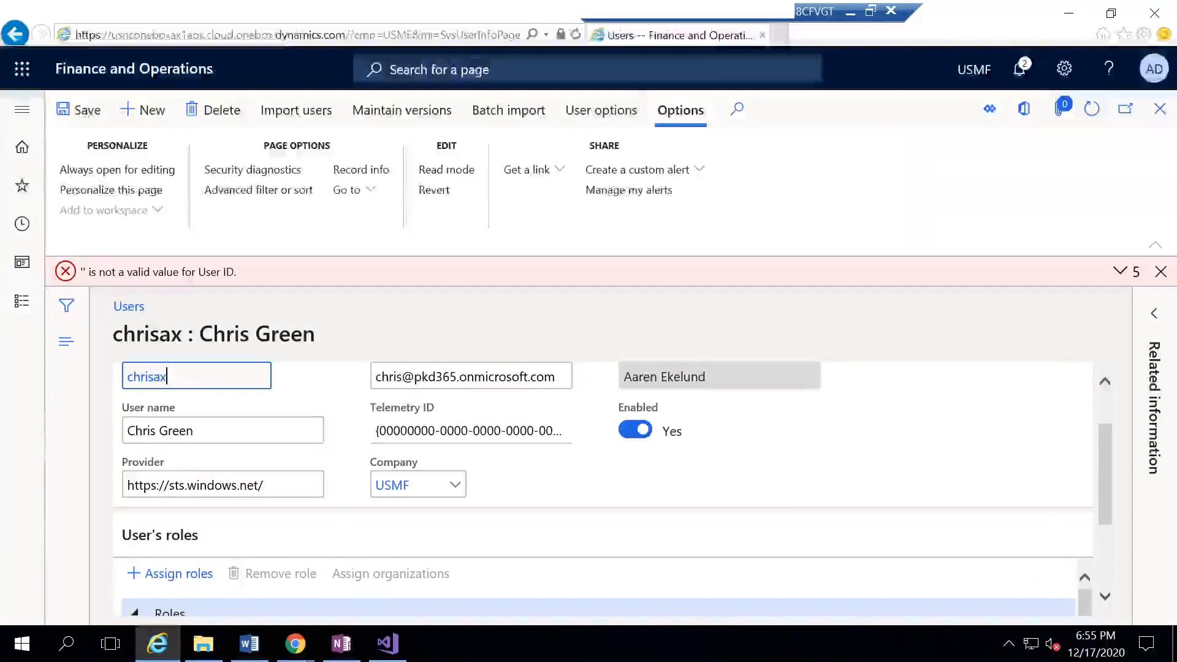
{"action": "left_click", "coordinate": [1160, 272]}
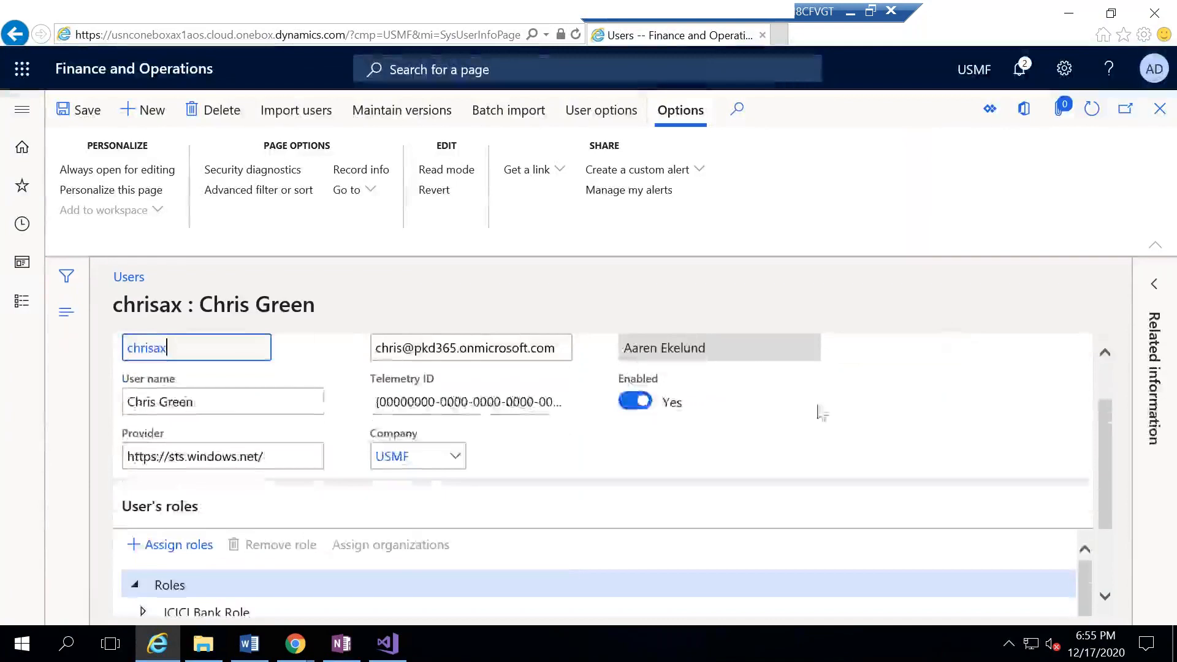
- Check the user's roles list and save the user record
{"action": "scroll", "coordinate": [817, 418], "scroll_direction": "down", "scroll_amount": 2}
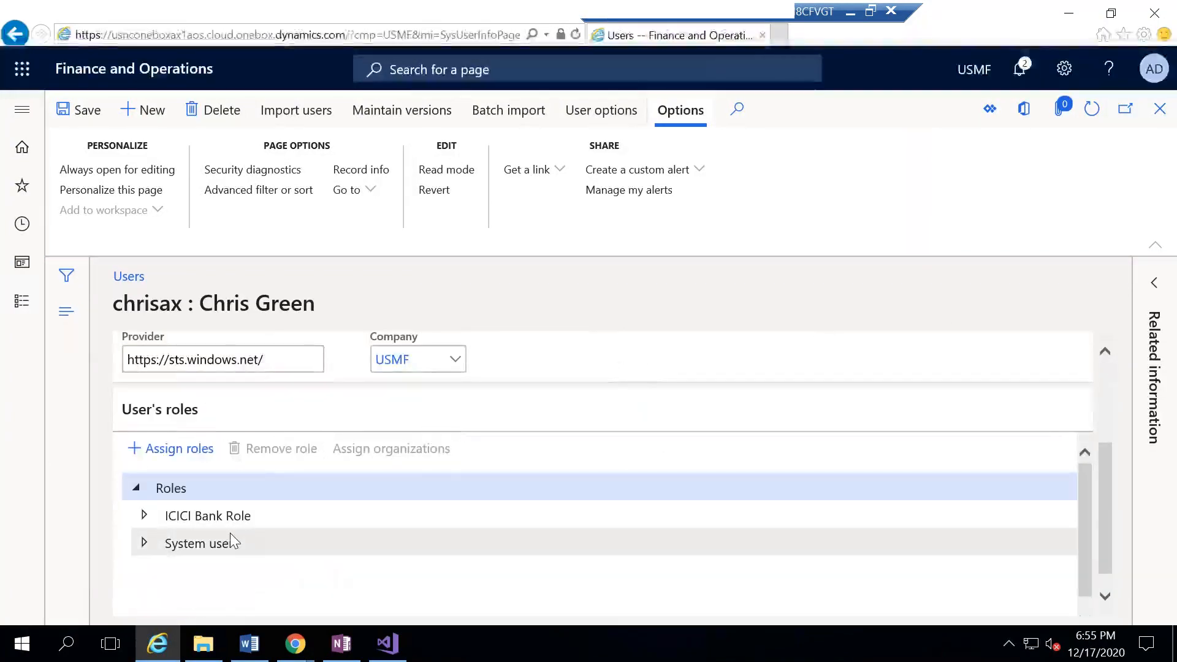
{"action": "scroll", "coordinate": [219, 546], "scroll_direction": "up", "scroll_amount": 2}
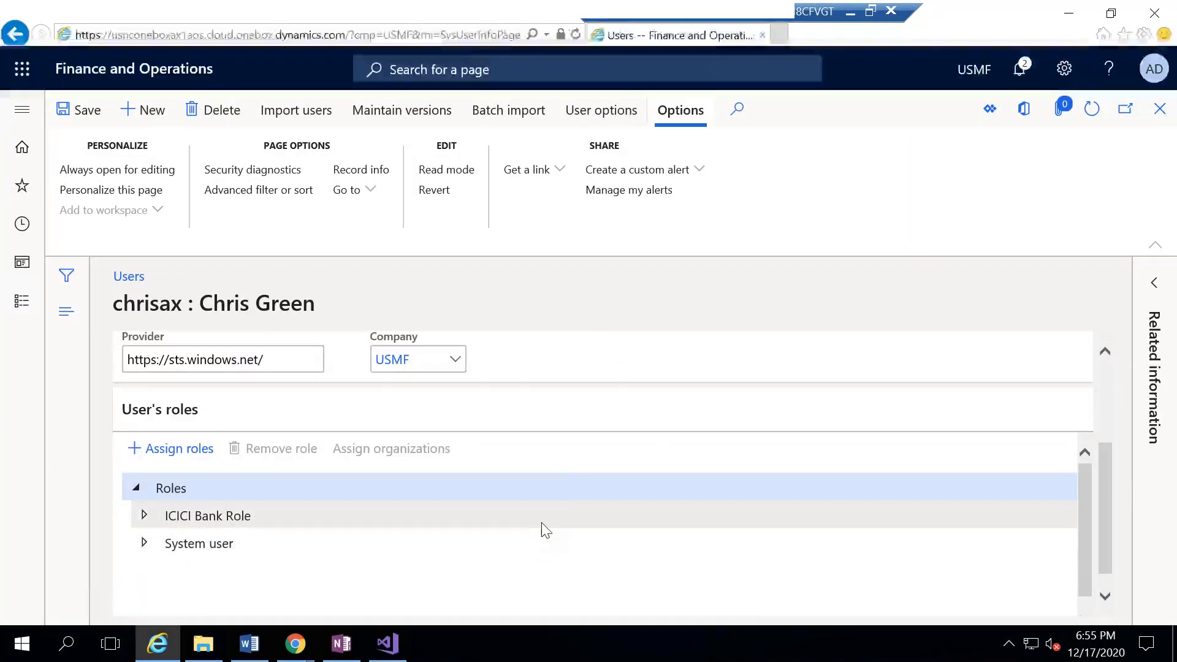
{"action": "scroll", "coordinate": [544, 528], "scroll_direction": "up", "scroll_amount": 2}
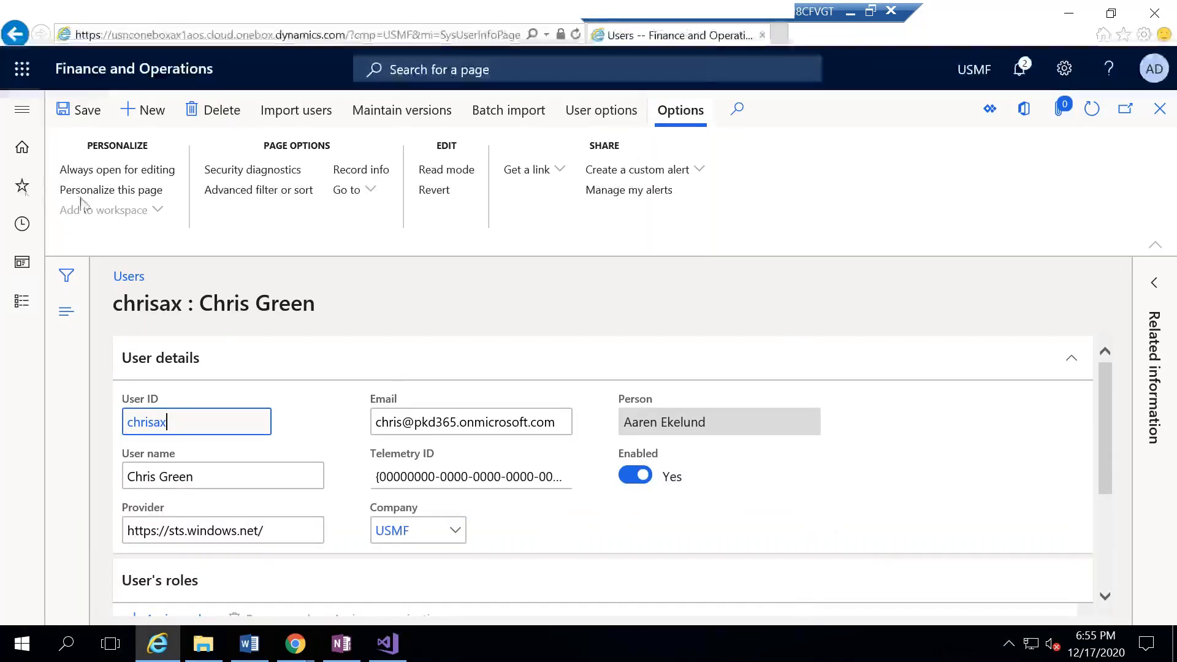
{"action": "left_click", "coordinate": [83, 111]}
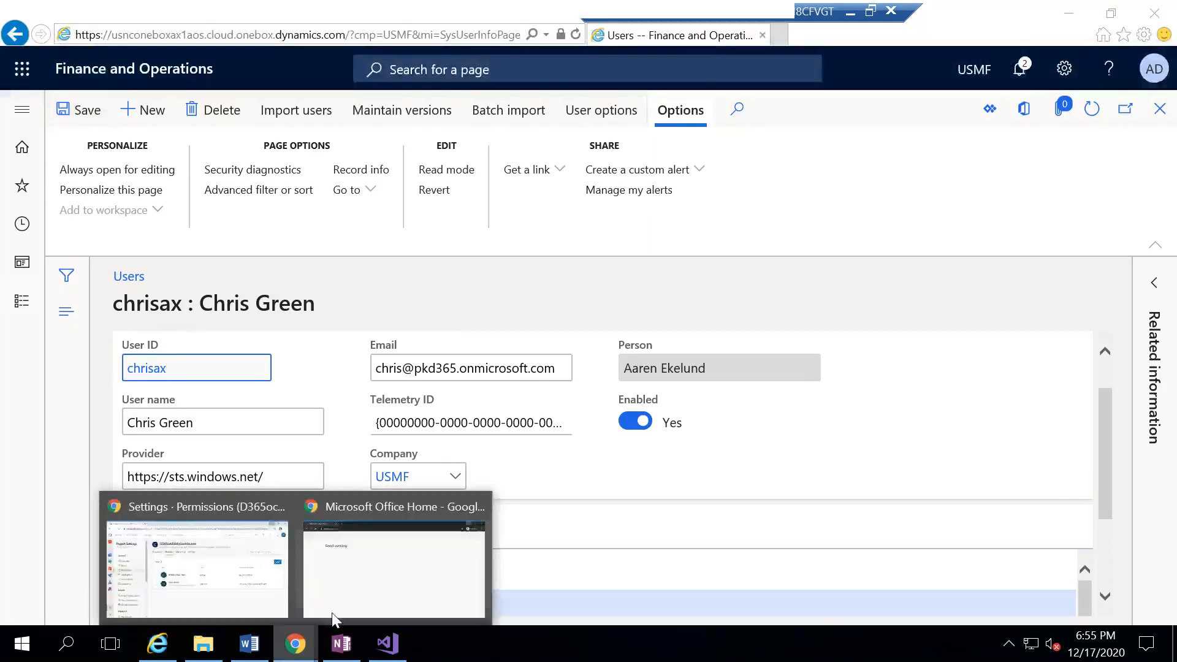
{"action": "left_click", "coordinate": [332, 614]}
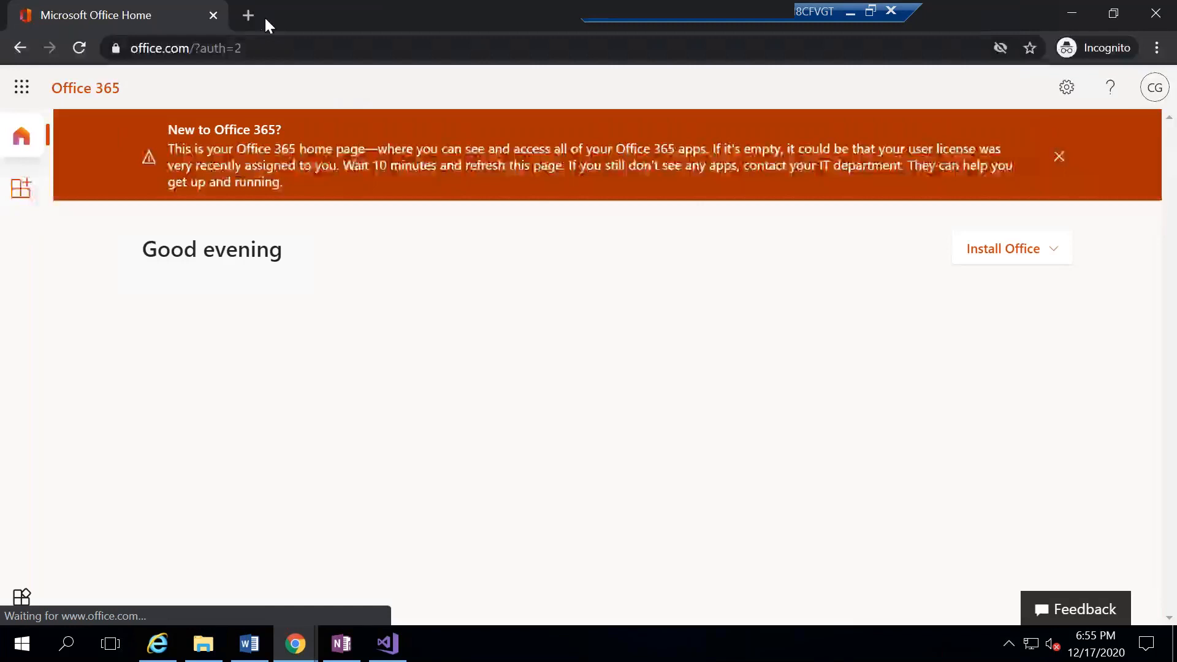
- Copy the environment's base URL from Finance and Operations and load it in a new incognito Chrome tab
{"action": "left_click", "coordinate": [257, 16]}
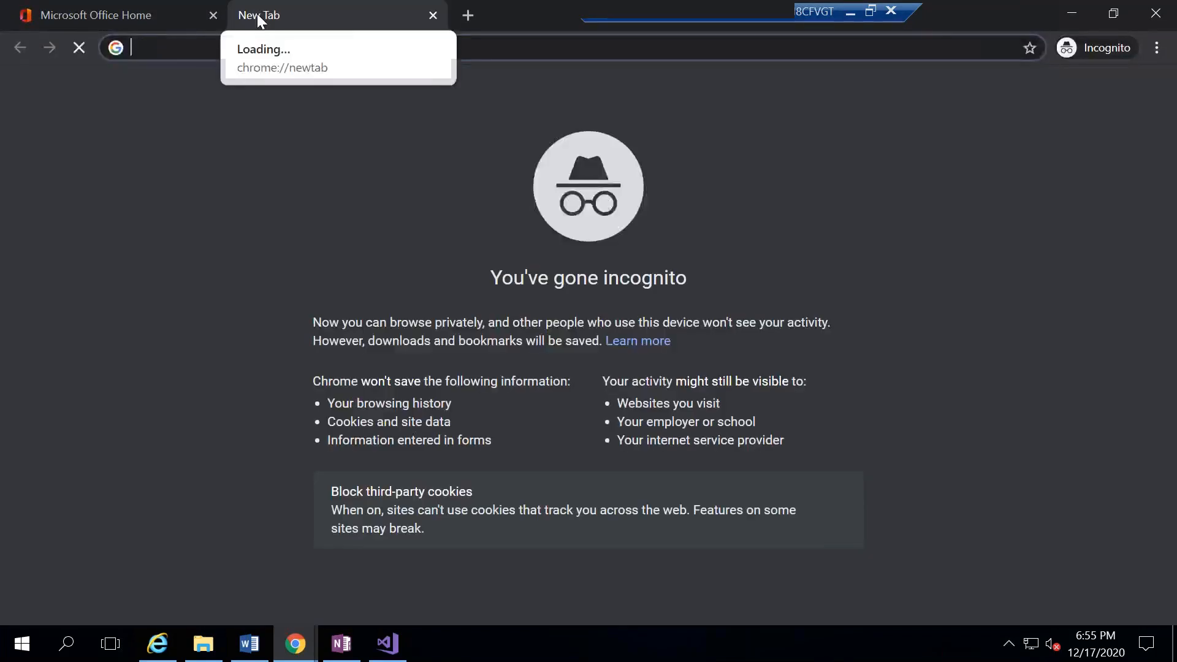
{"action": "type", "text": "usn"}
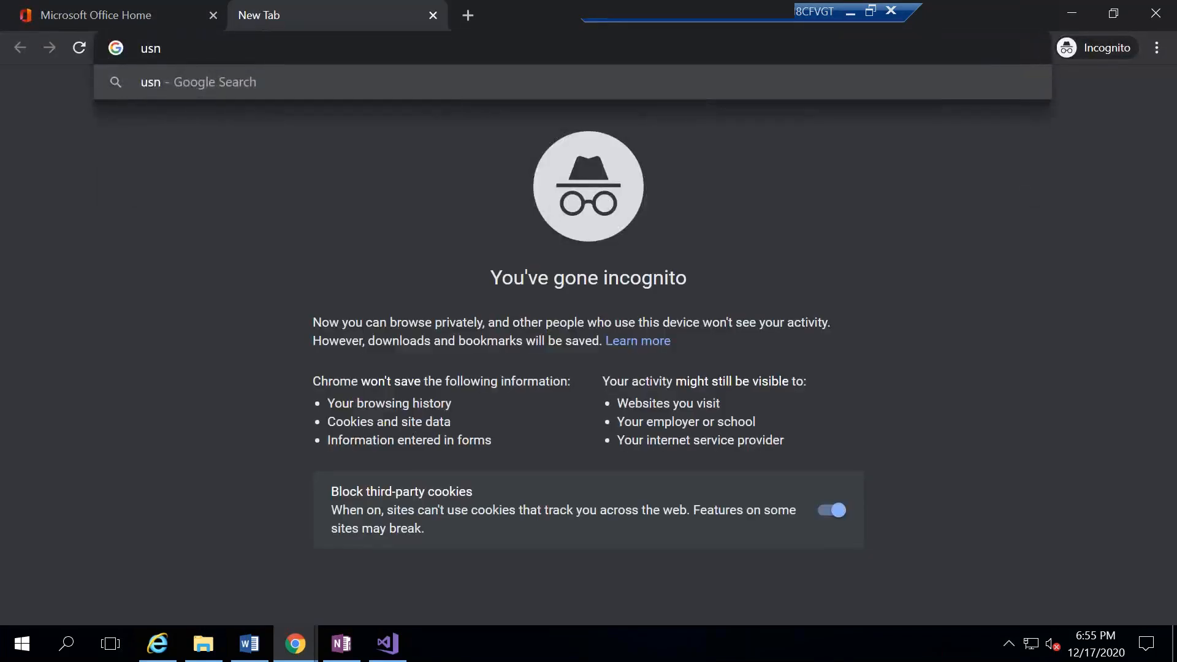
{"action": "left_click", "coordinate": [157, 644]}
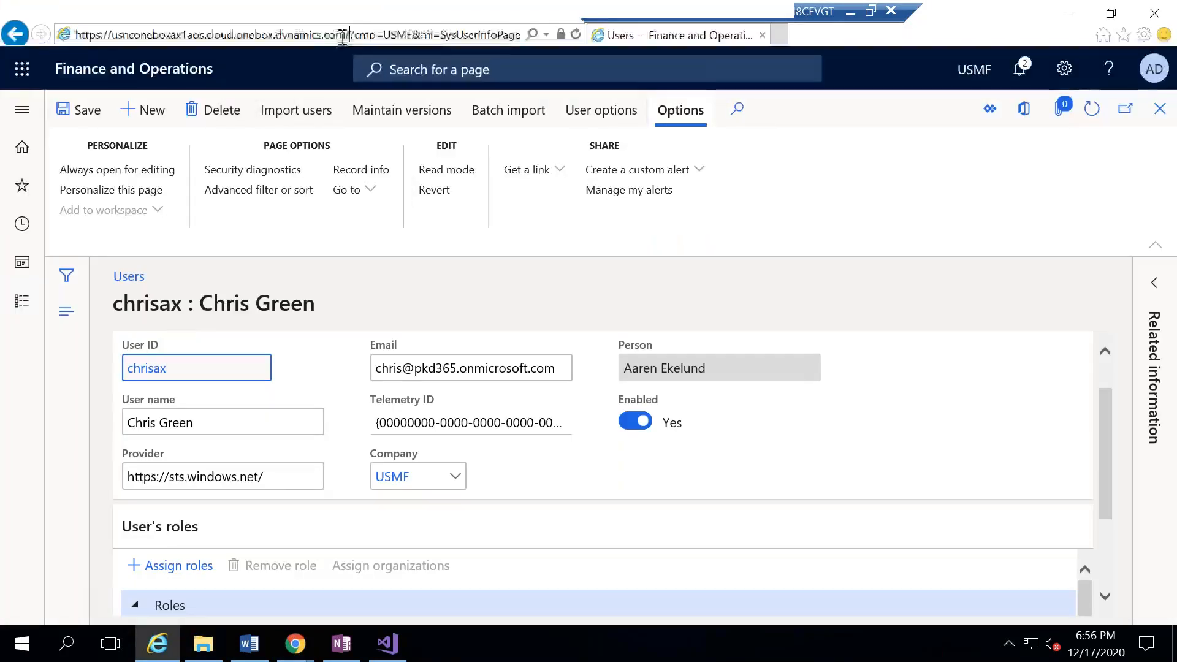
{"action": "left_click_drag", "start_coordinate": [346, 34], "coordinate": [67, 35]}
{"action": "key", "text": "ctrl+c"}
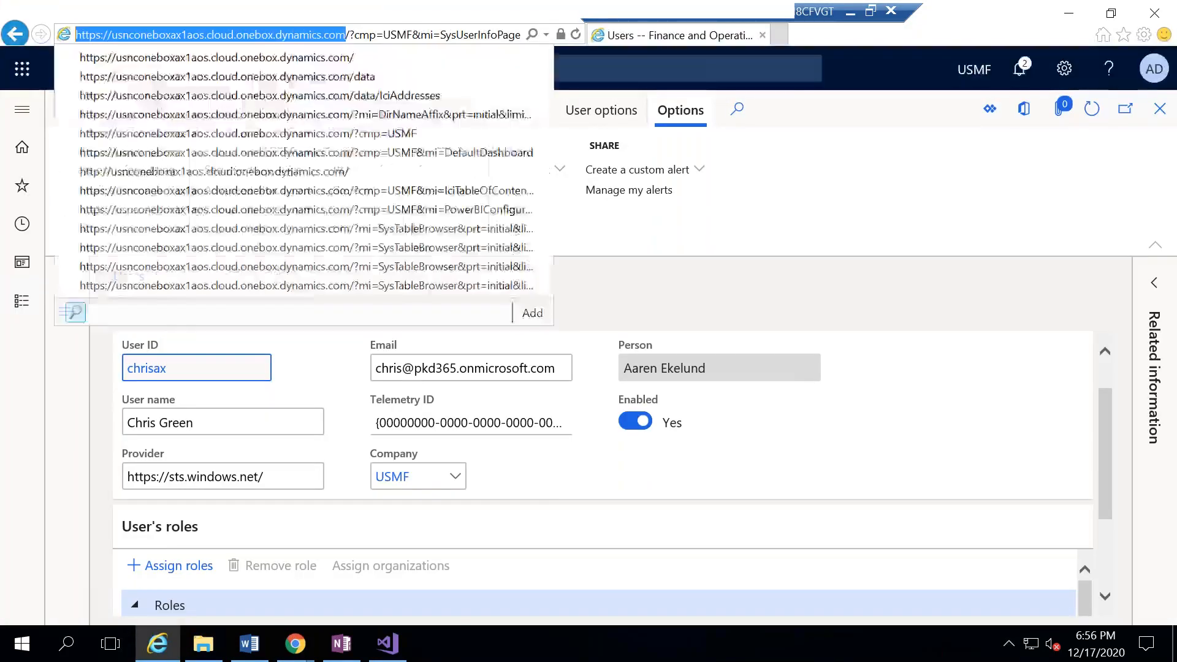
{"action": "left_click", "coordinate": [295, 643]}
{"action": "left_click", "coordinate": [385, 578]}
{"action": "key", "text": "BackSpace"}
{"action": "key", "text": "BackSpace"}
{"action": "key", "text": "BackSpace"}
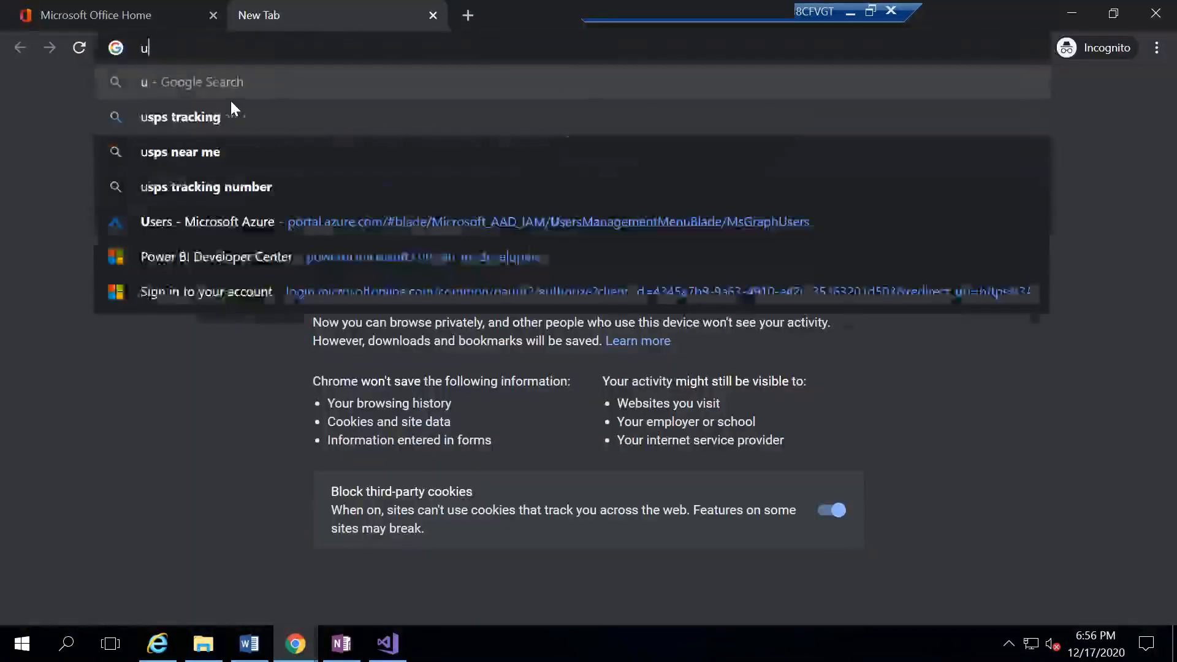
{"action": "key", "text": "ctrl+v"}
{"action": "key", "text": "Return"}
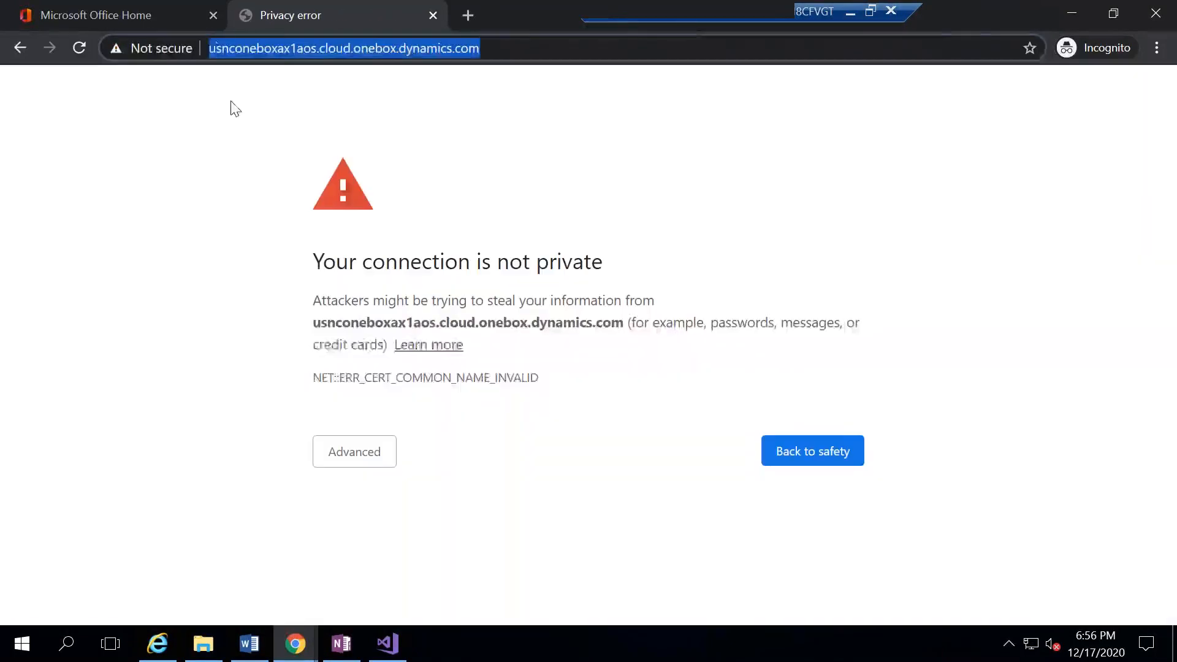
- Proceed past the certificate warning, retry the address, then return to Finance and Operations
{"action": "left_click", "coordinate": [356, 453]}
{"action": "scroll", "coordinate": [460, 503], "scroll_direction": "down", "scroll_amount": 1}
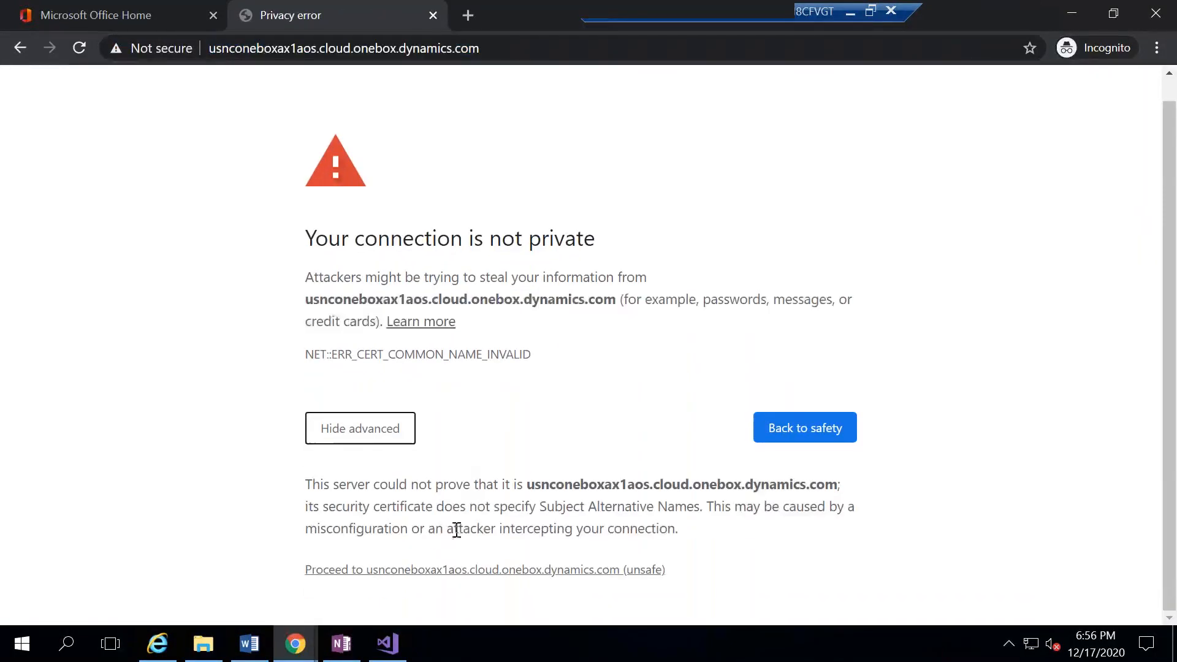
{"action": "double_click", "coordinate": [446, 569]}
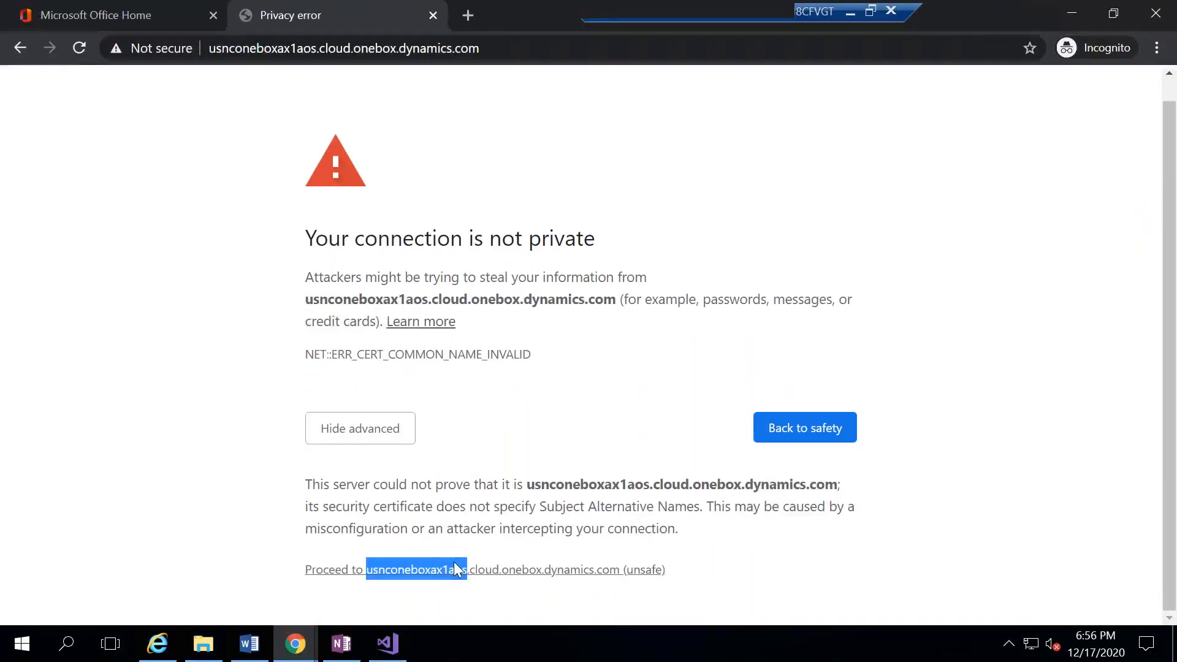
{"action": "left_click", "coordinate": [541, 58]}
{"action": "key", "text": "ctrl+c"}
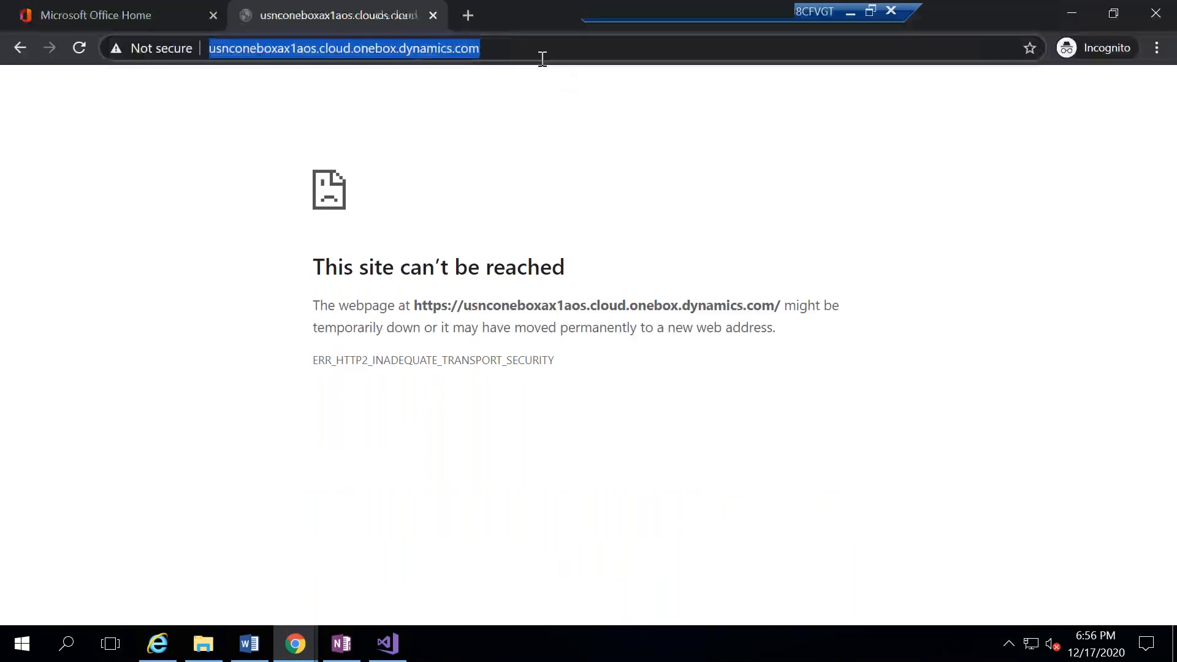
{"action": "key", "text": "Return"}
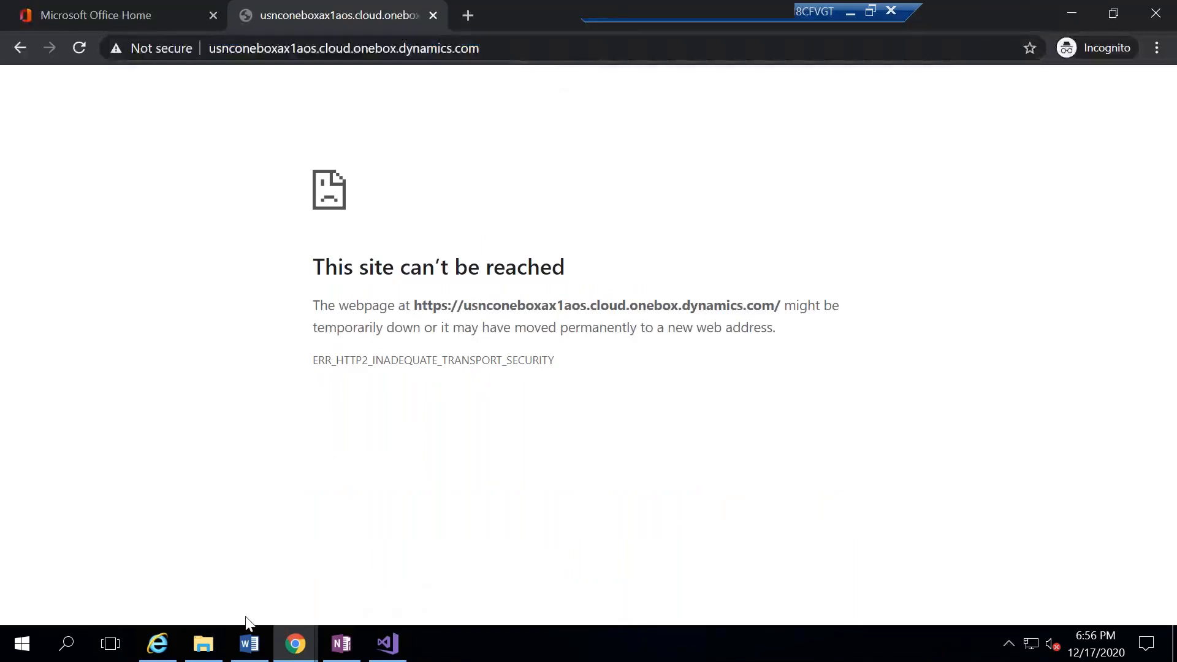
{"action": "left_click", "coordinate": [158, 643]}
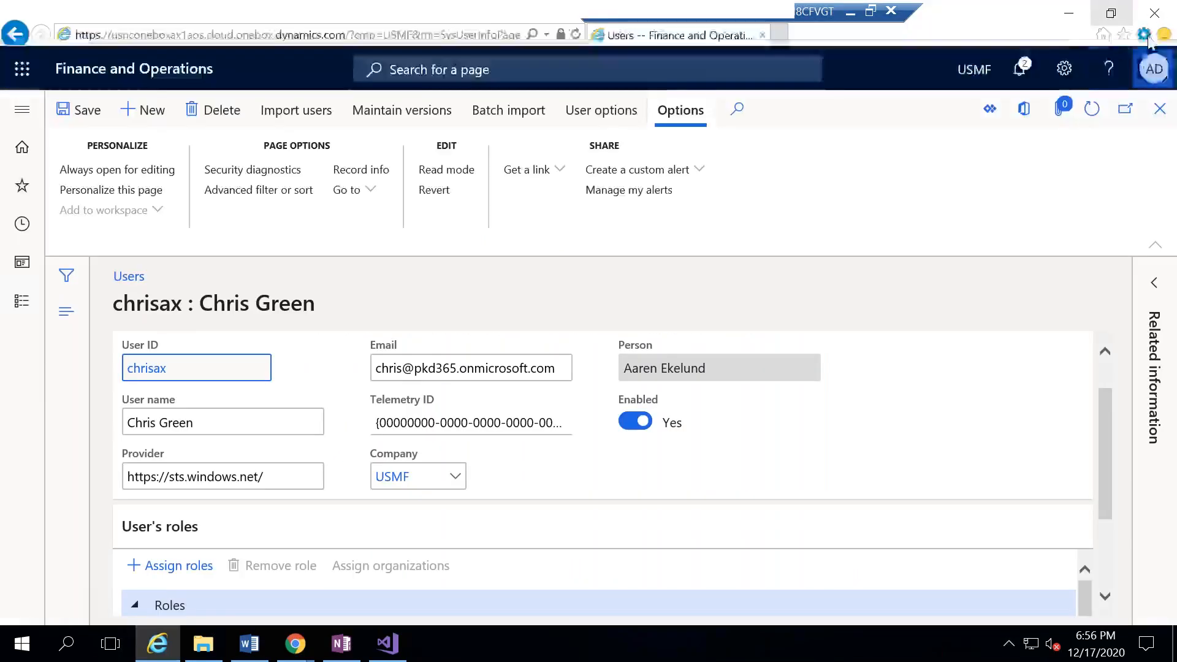
- Turn on caret browsing in Internet Explorer and stop its message from reappearing
{"action": "left_click", "coordinate": [1143, 35]}
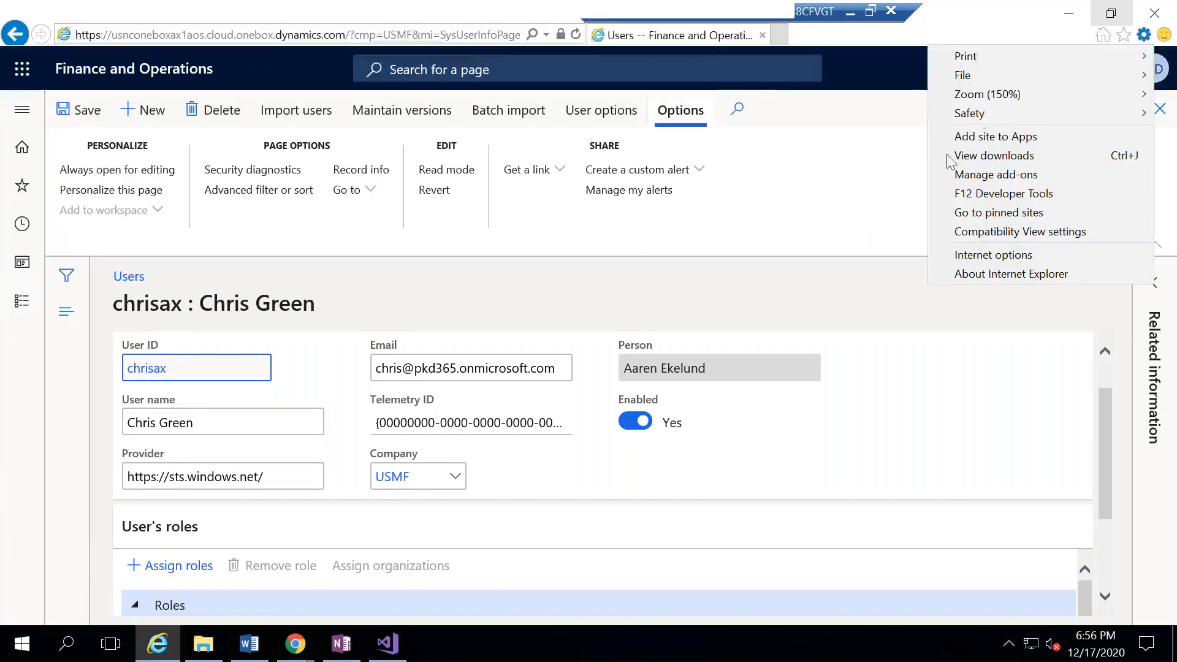
{"action": "mouse_move", "coordinate": [969, 74]}
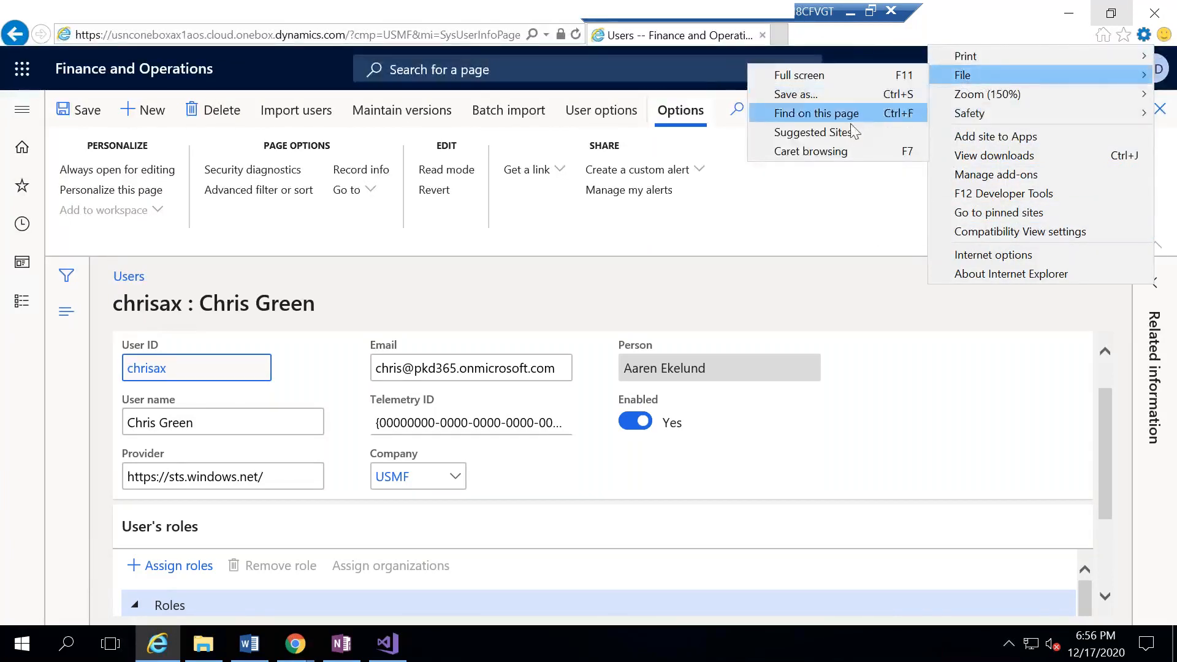
{"action": "left_click", "coordinate": [846, 150]}
{"action": "left_click", "coordinate": [582, 335]}
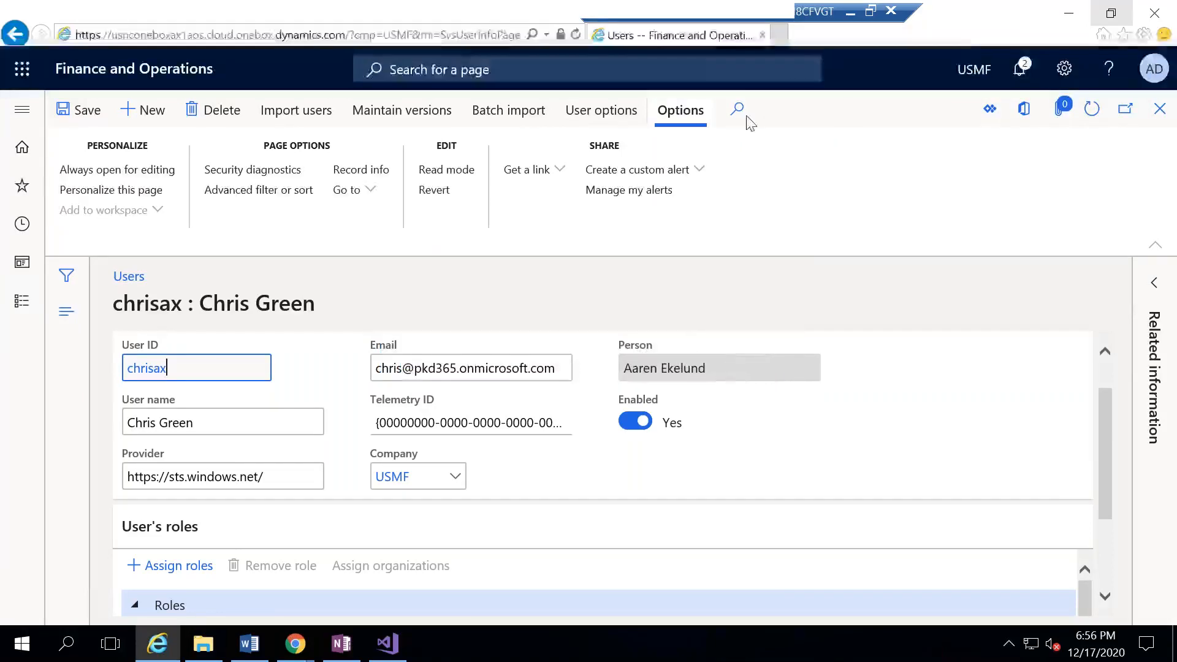
- Load the copied onebox environment address in a new Internet Explorer tab
{"action": "left_click", "coordinate": [775, 34]}
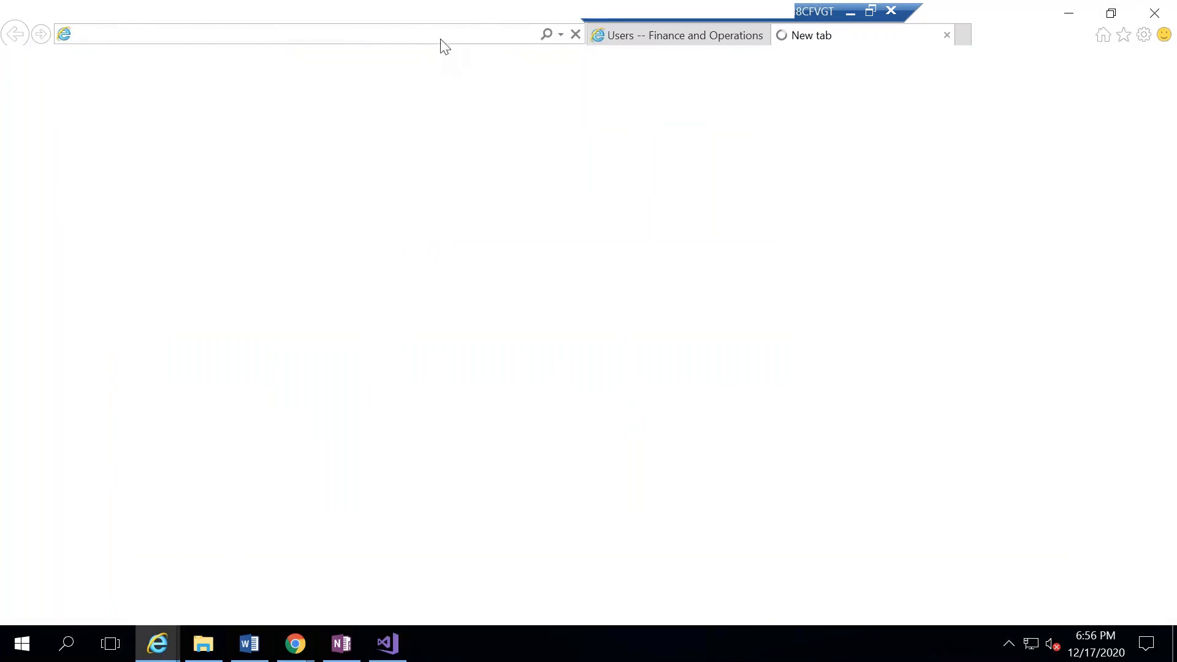
{"action": "right_click", "coordinate": [441, 39]}
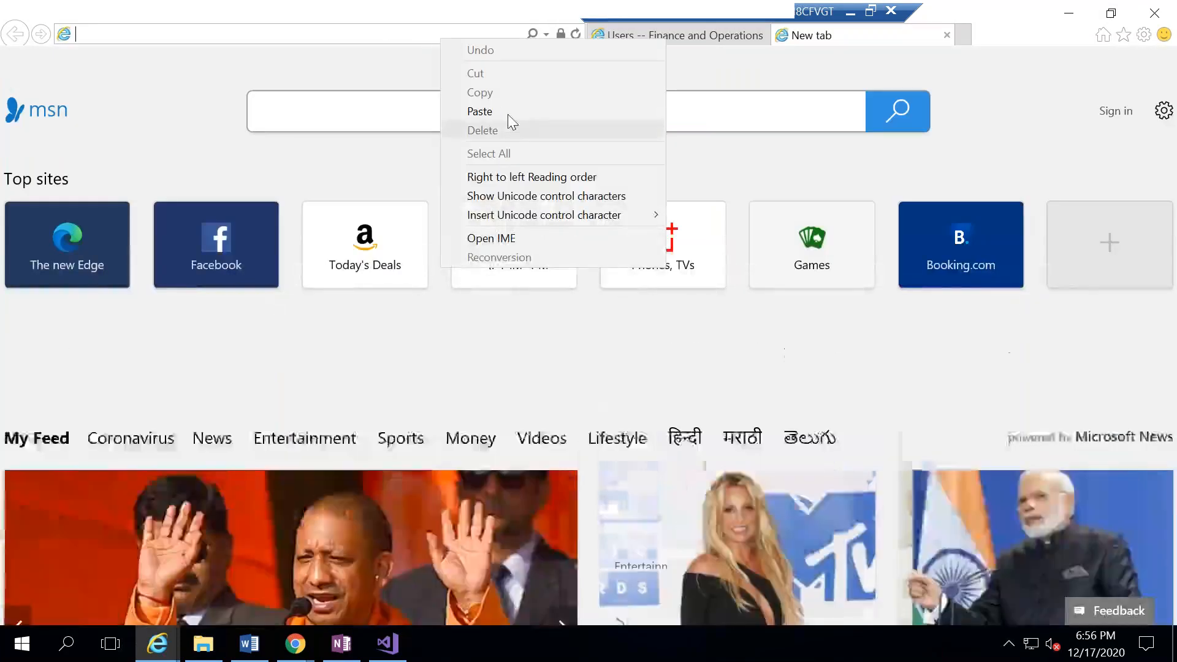
{"action": "left_click", "coordinate": [498, 111]}
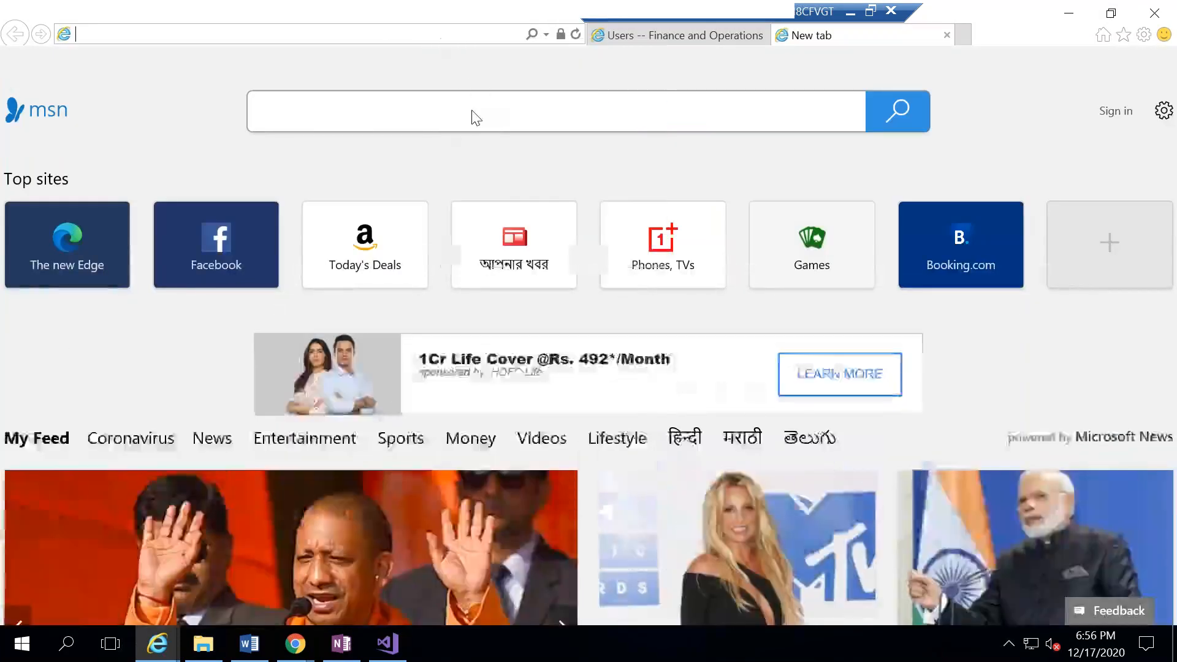
{"action": "key", "text": "Return"}
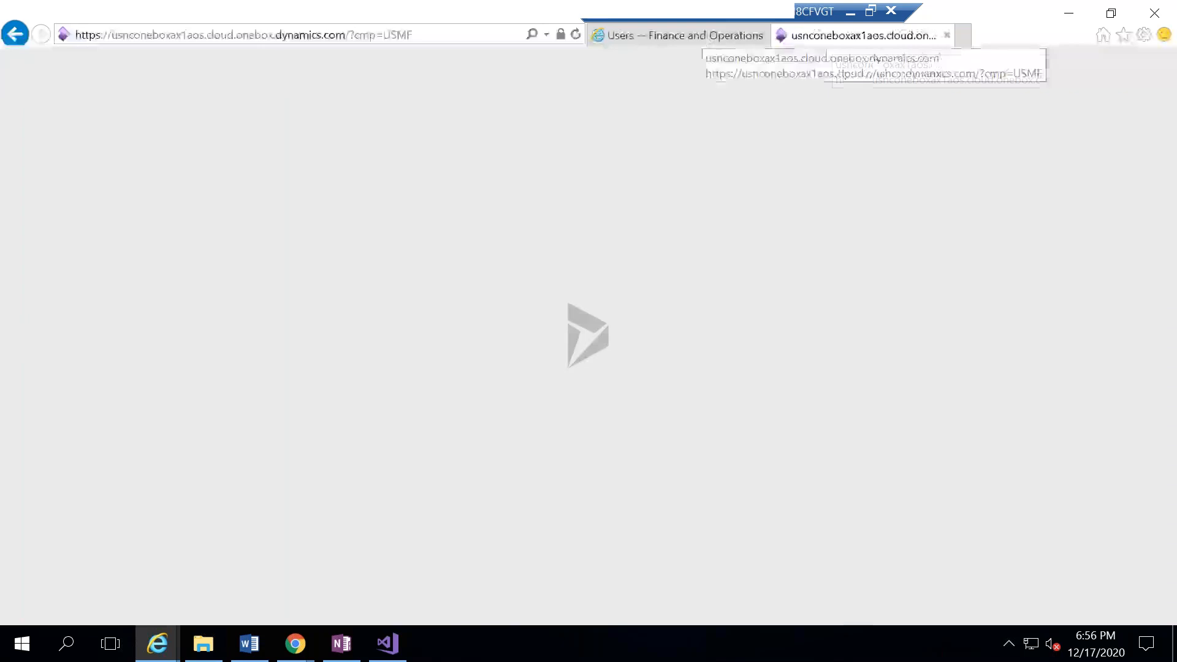
{"action": "mouse_move", "coordinate": [296, 644]}
{"action": "left_click", "coordinate": [195, 563]}
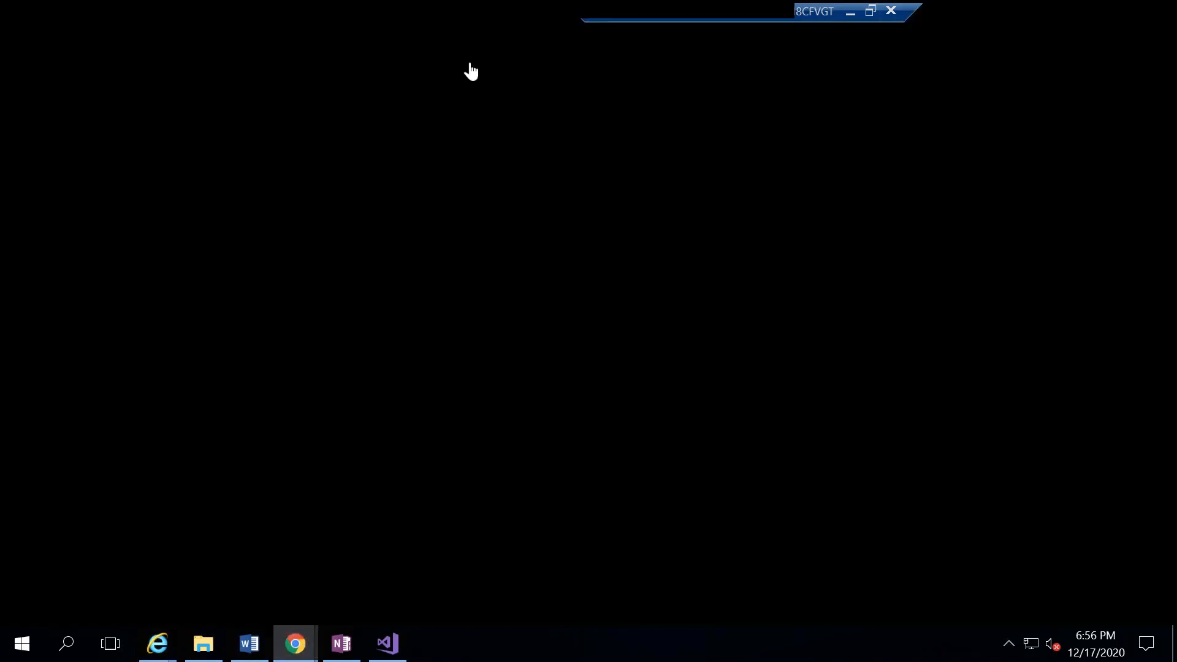
- Load the onebox address in a new Chrome tab past the certificate warning, then minimize Chrome
{"action": "left_click", "coordinate": [248, 15]}
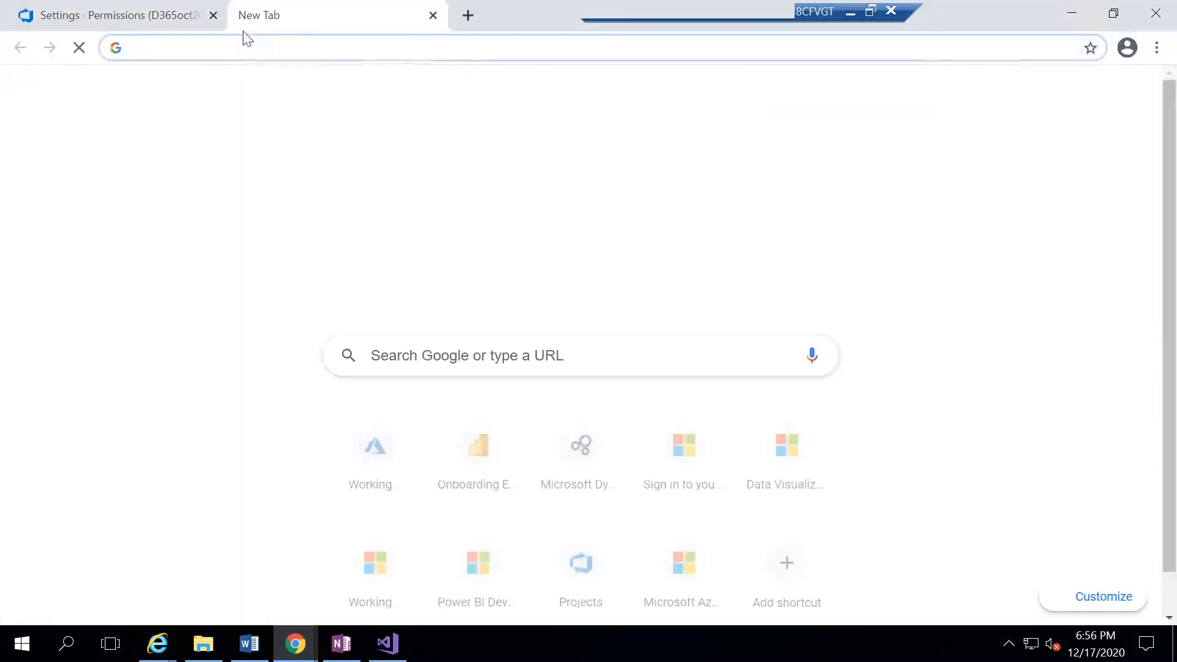
{"action": "type", "text": "usn"}
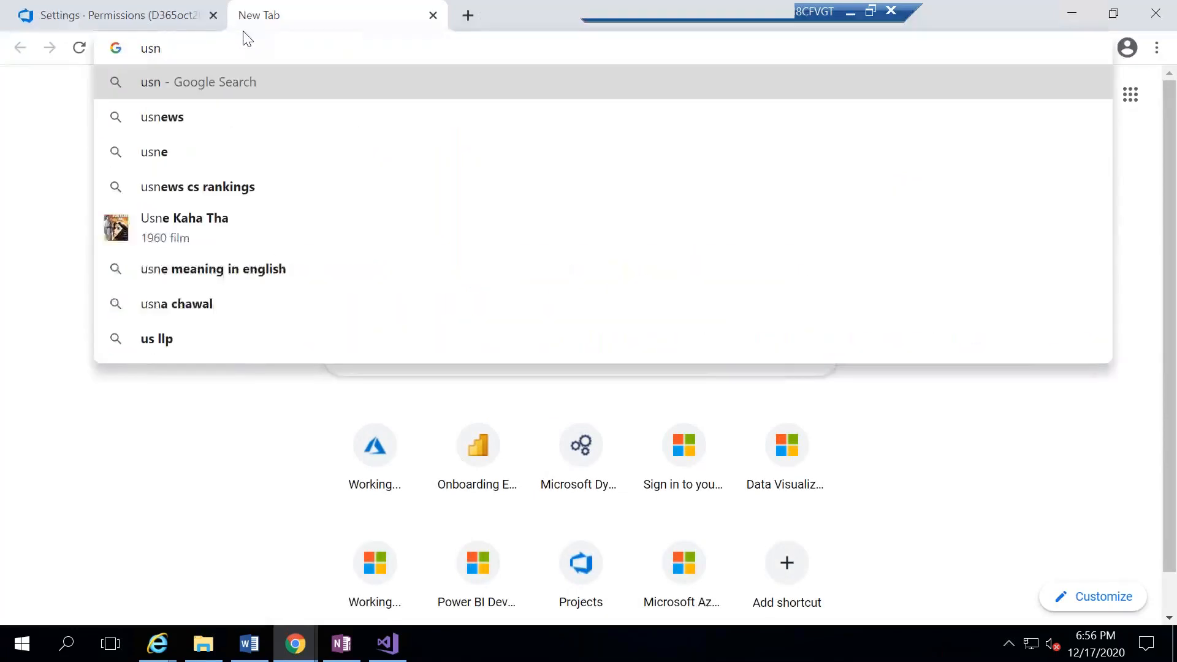
{"action": "key", "text": "BackSpace"}
{"action": "key", "text": "BackSpace"}
{"action": "key", "text": "BackSpace"}
{"action": "key", "text": "ctrl+v"}
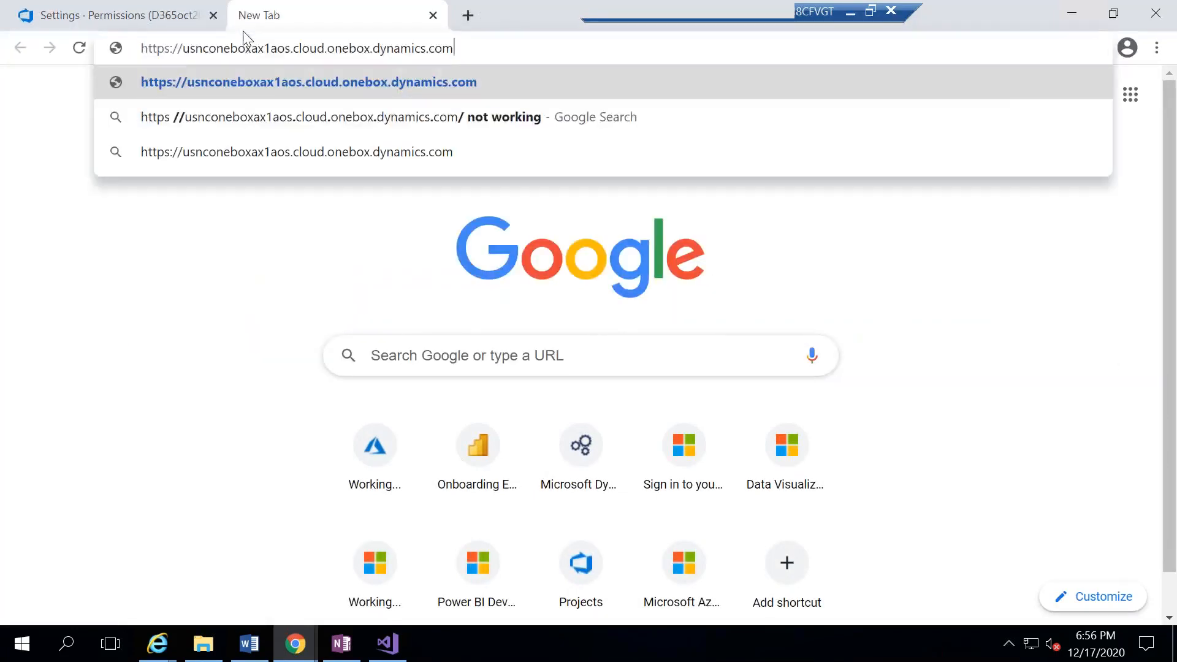
{"action": "key", "text": "Return"}
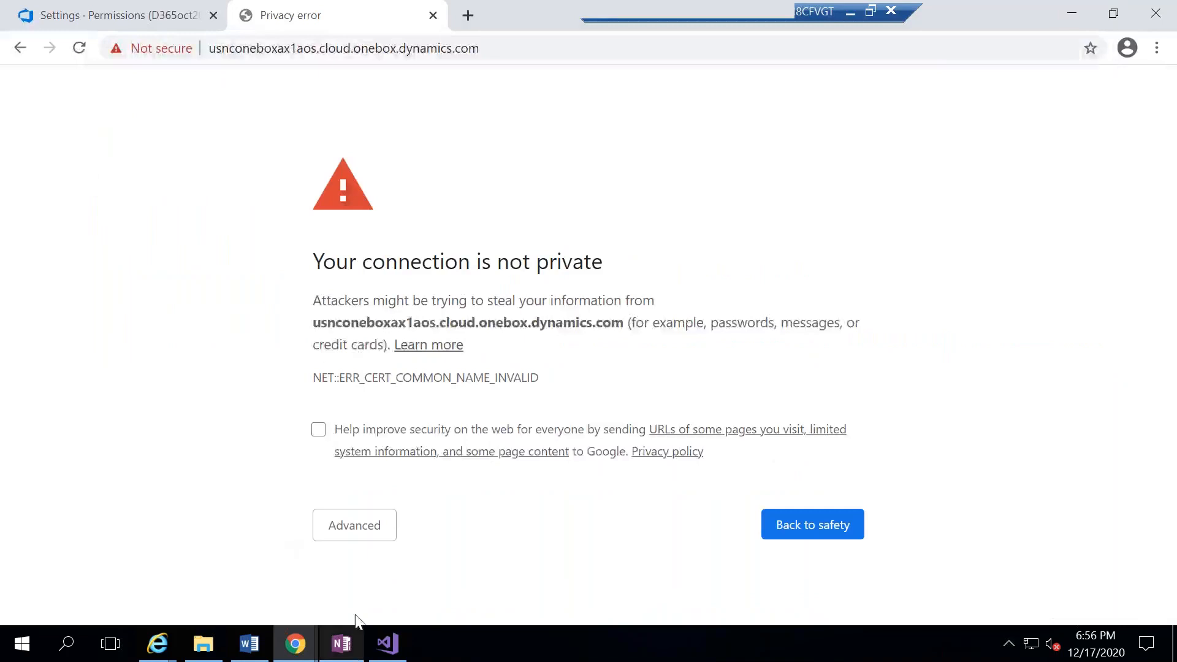
{"action": "left_click", "coordinate": [360, 533]}
{"action": "scroll", "coordinate": [417, 552], "scroll_direction": "down", "scroll_amount": 2}
{"action": "left_click", "coordinate": [407, 570]}
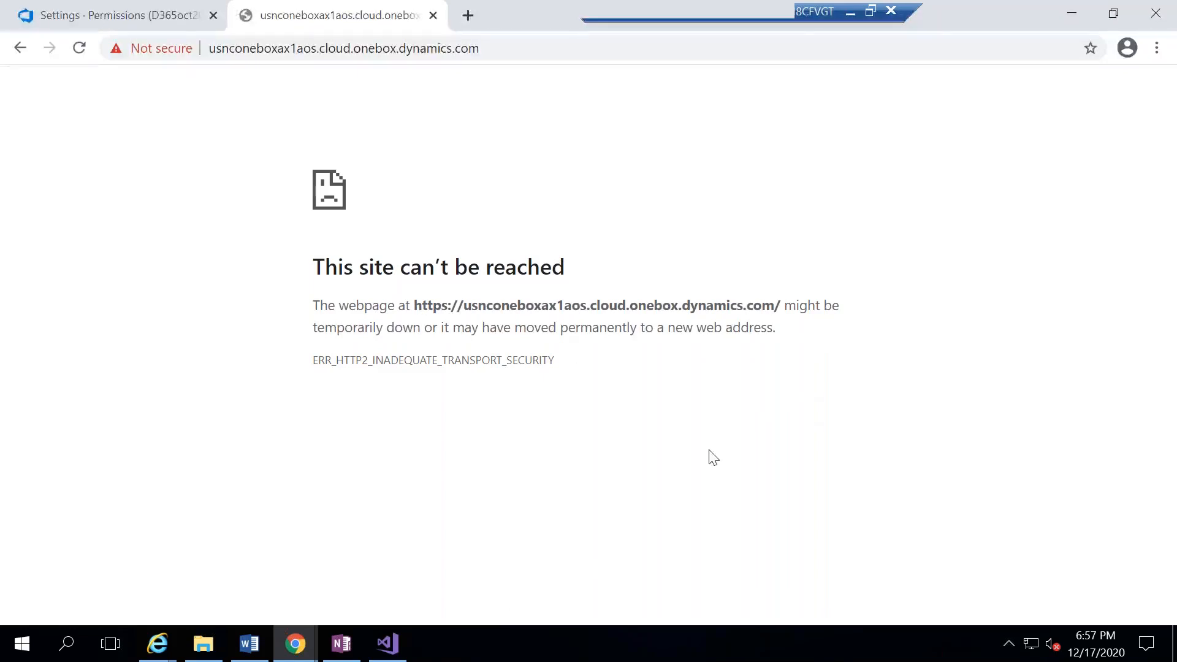
{"action": "left_click", "coordinate": [1070, 7]}
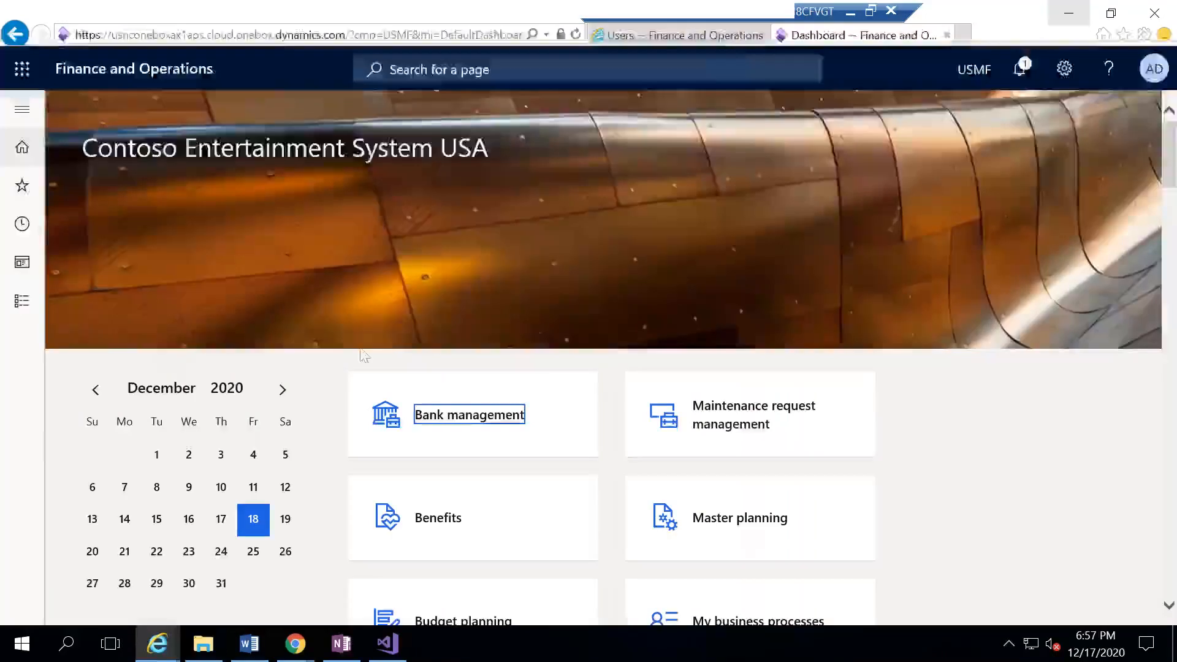
- Sign out of the admin account from the Finance and Operations dashboard
{"action": "mouse_move", "coordinate": [157, 649]}
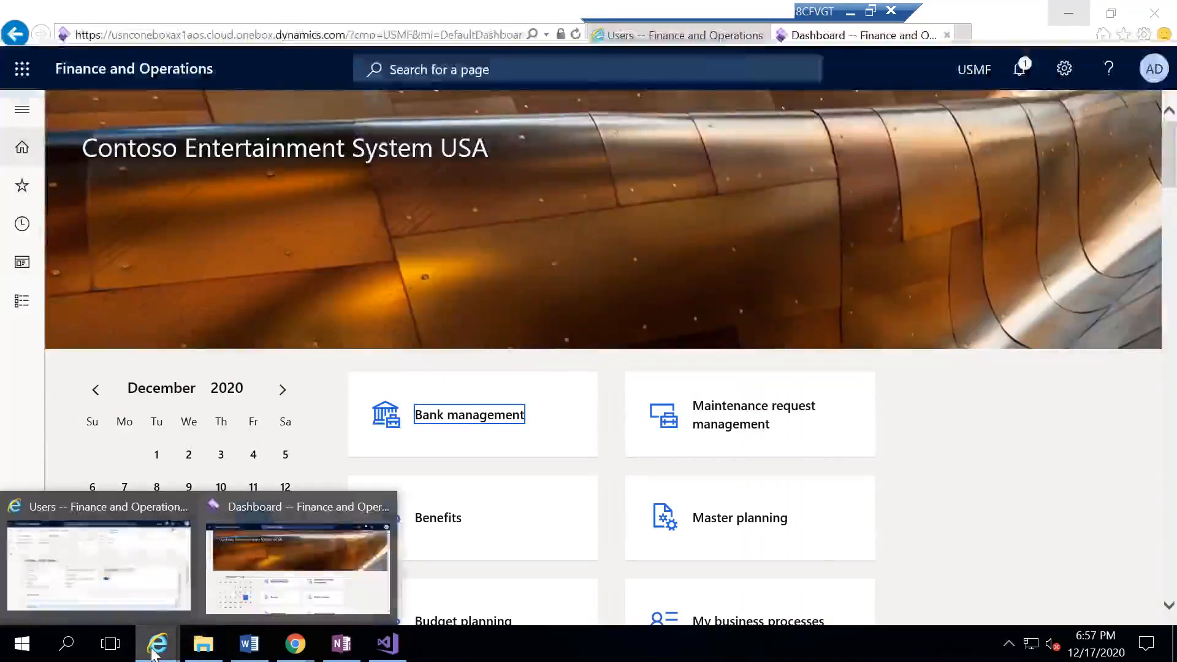
{"action": "left_click", "coordinate": [242, 593]}
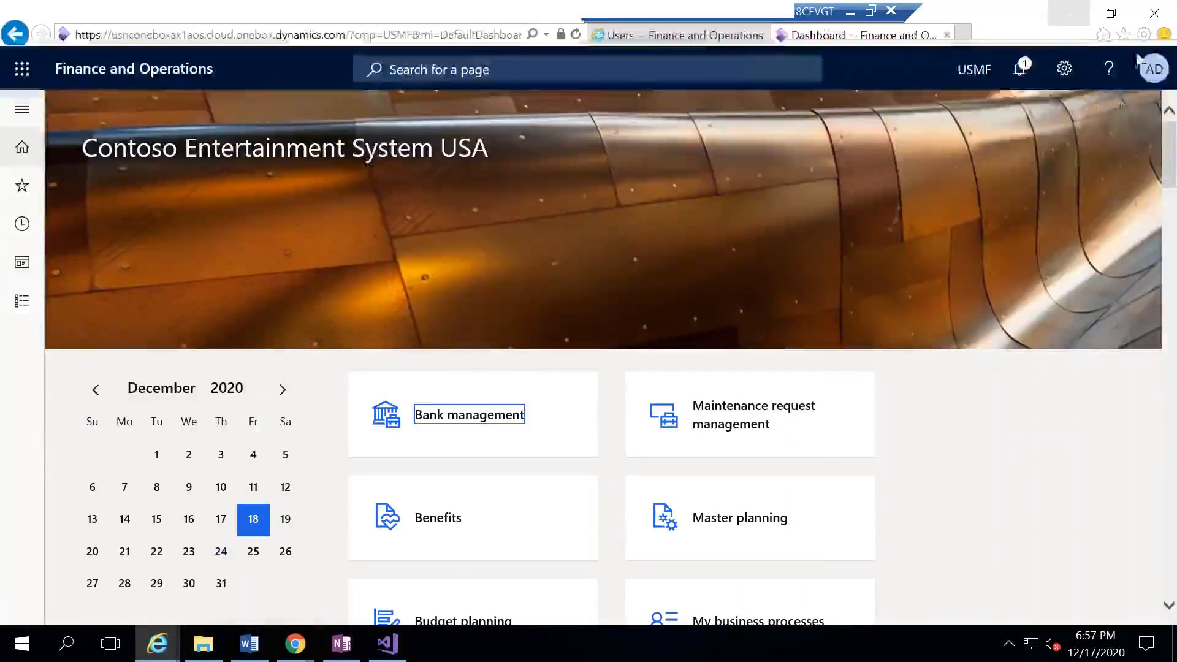
{"action": "left_click", "coordinate": [1156, 70]}
{"action": "left_click", "coordinate": [1037, 148]}
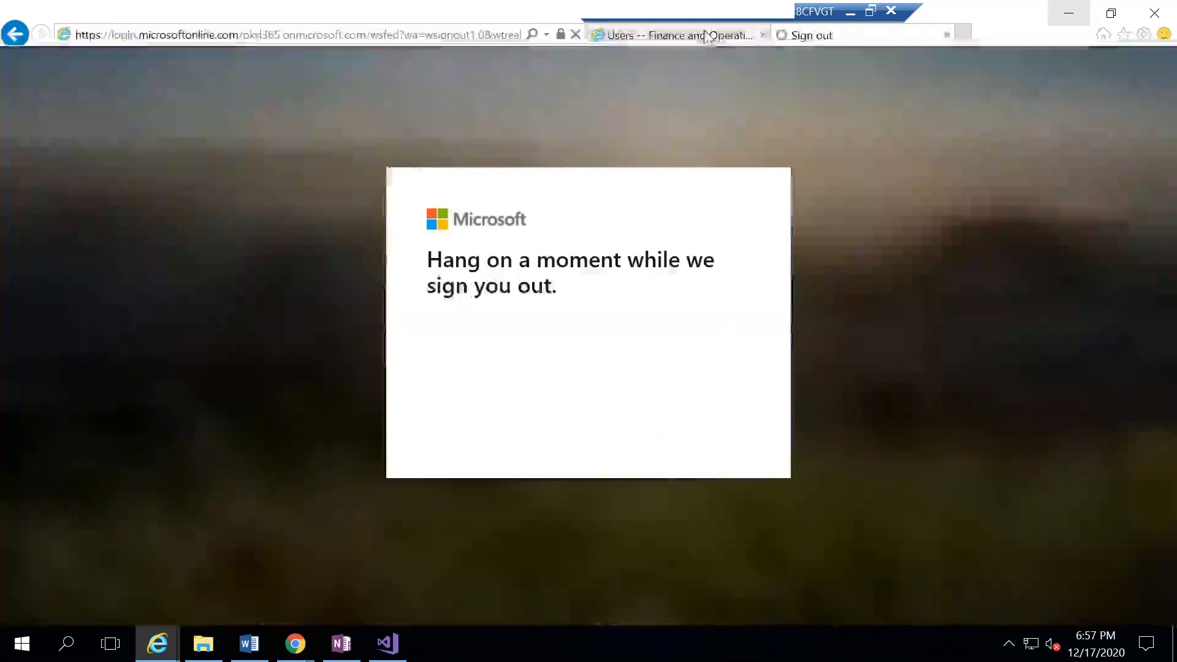
- Close the Users tab and choose to sign in with another account
{"action": "left_click", "coordinate": [762, 36]}
{"action": "left_click", "coordinate": [763, 36]}
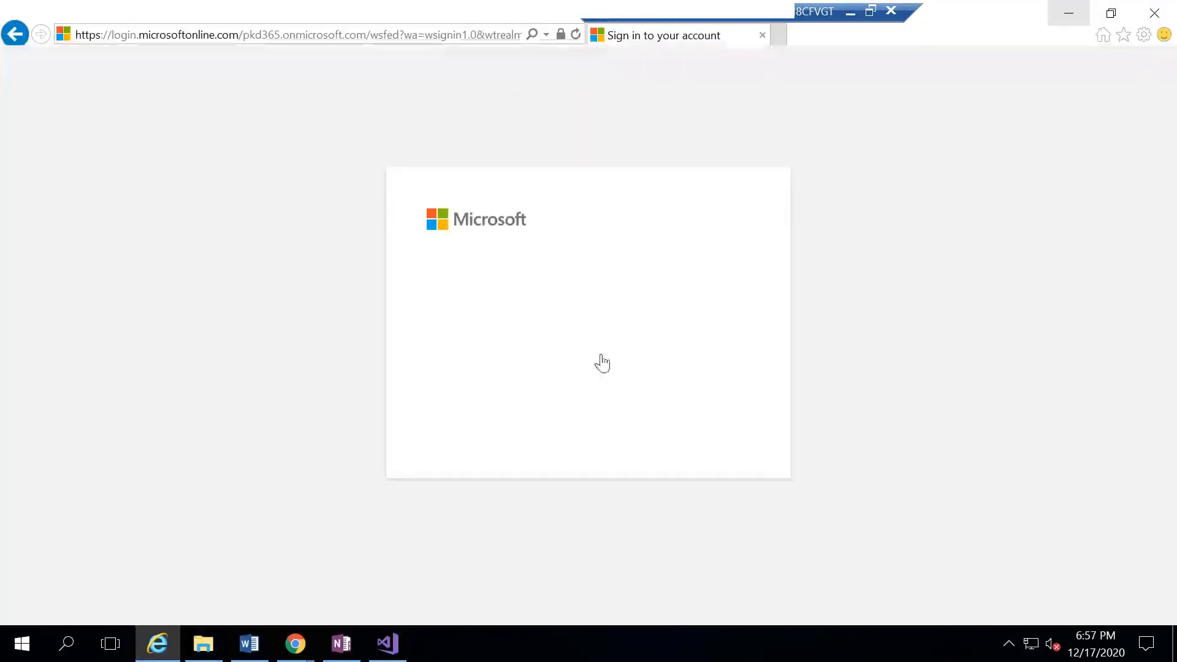
{"action": "left_click", "coordinate": [552, 383]}
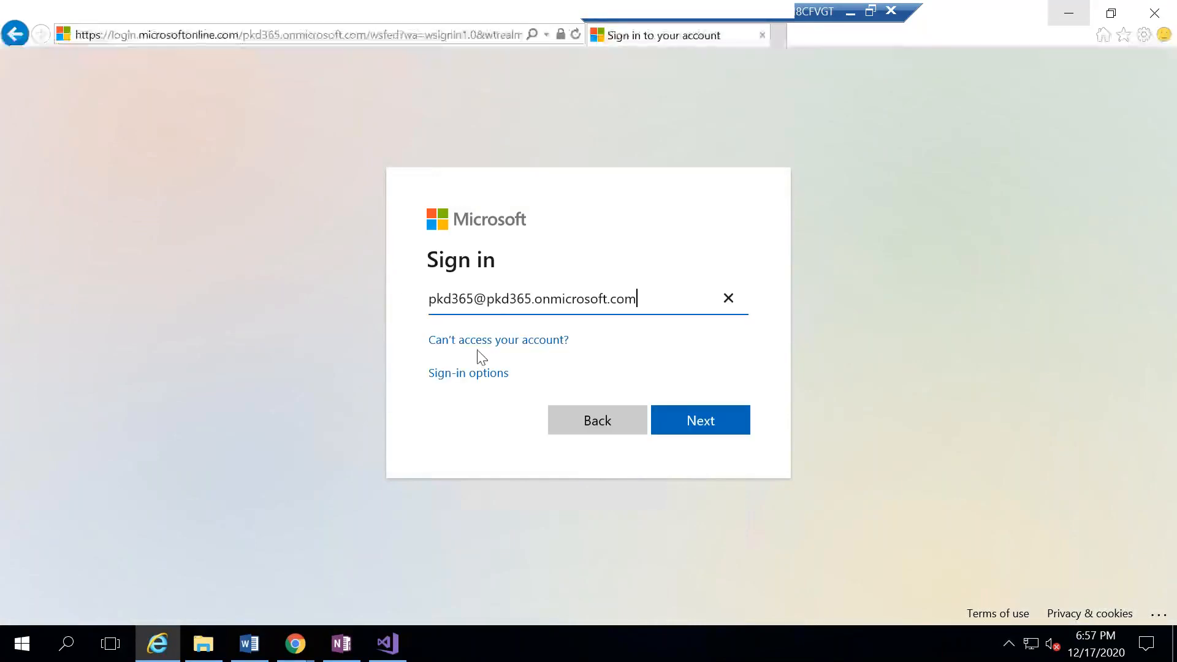
- Sign in with the new user's email and password, skipping the security setup prompt
{"action": "double_click", "coordinate": [472, 302]}
{"action": "type", "text": "chris"}
{"action": "key", "text": "Return"}
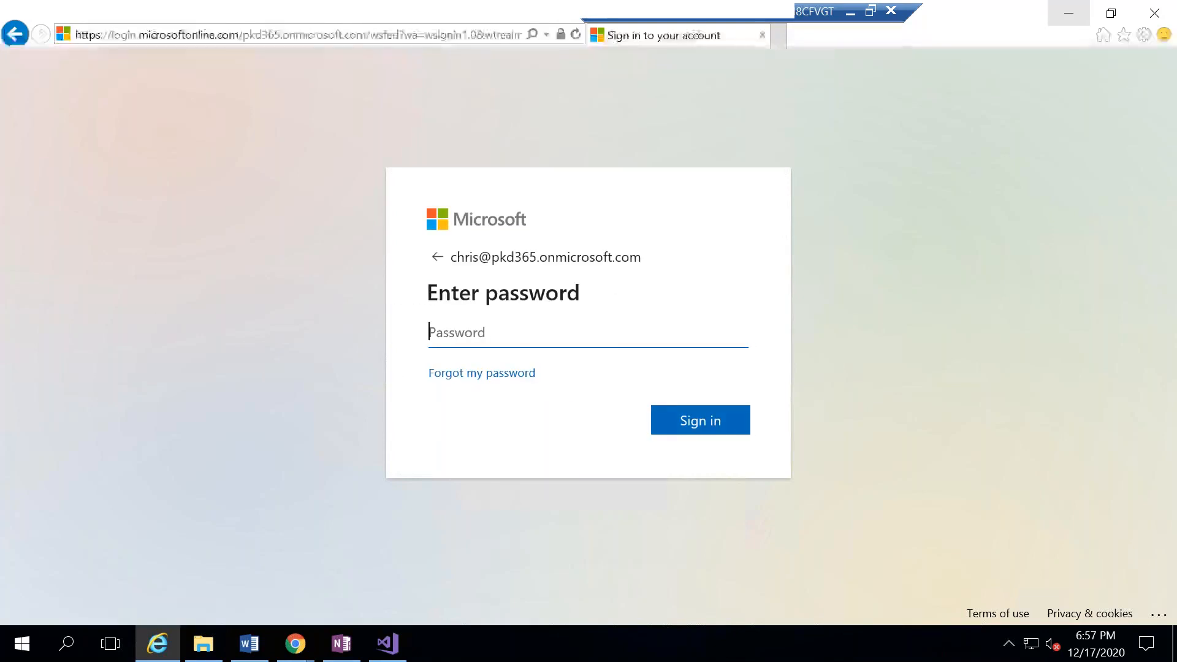
{"action": "type", "text": "•"}
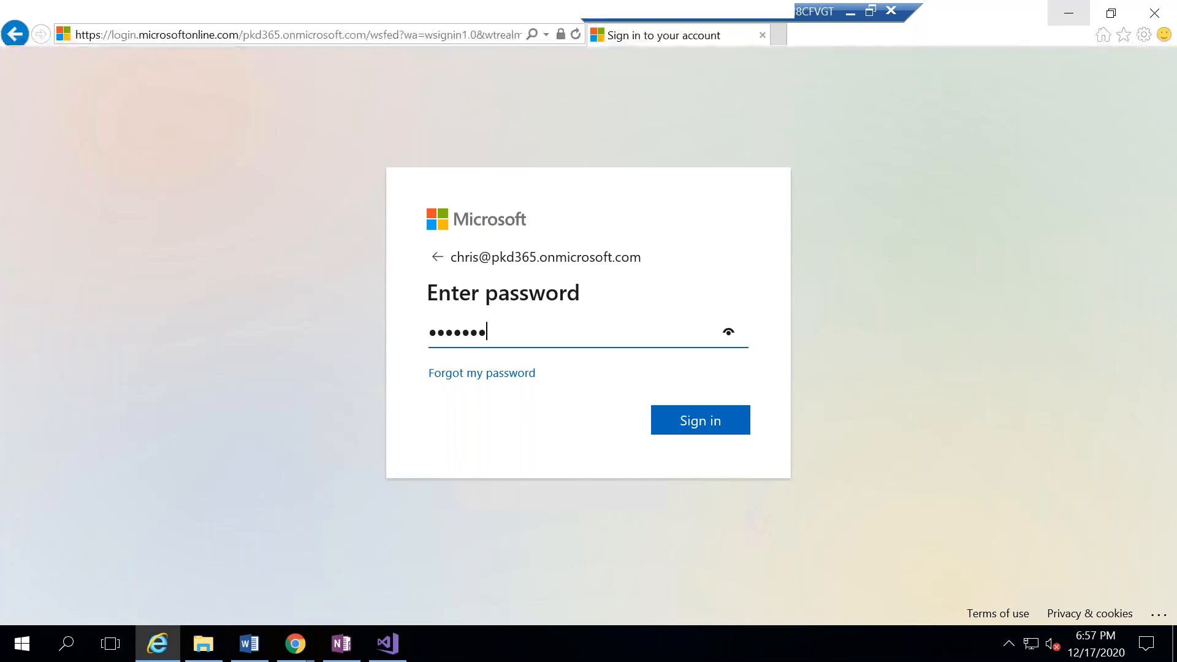
{"action": "key", "text": "Return"}
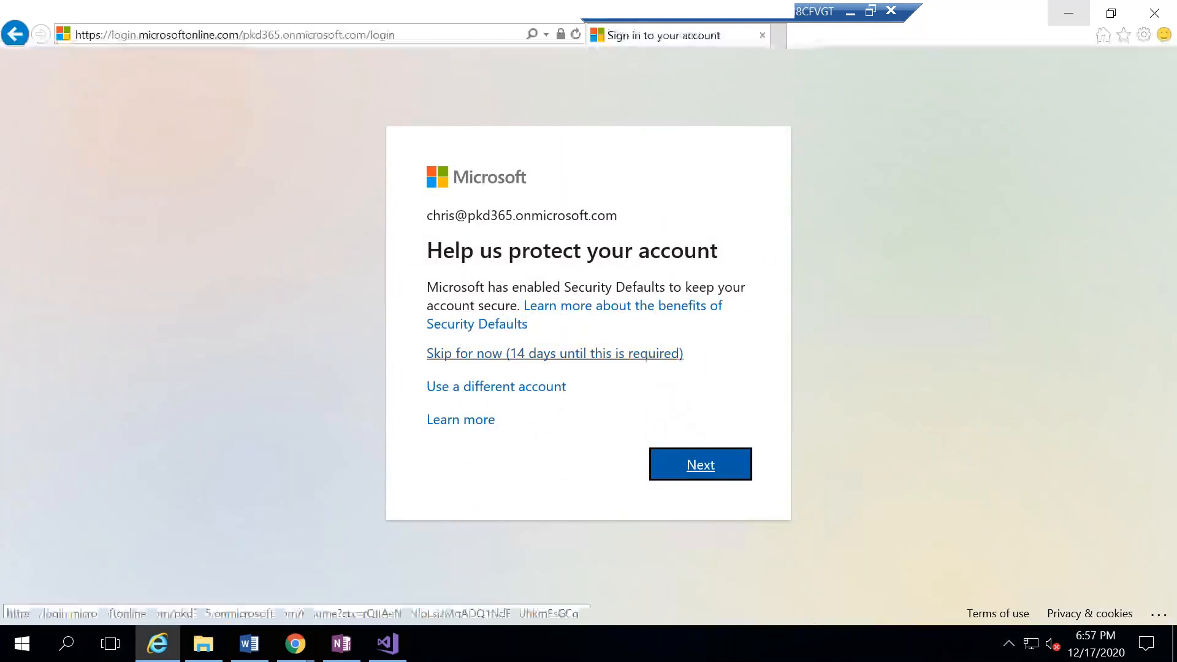
{"action": "left_click", "coordinate": [555, 353]}
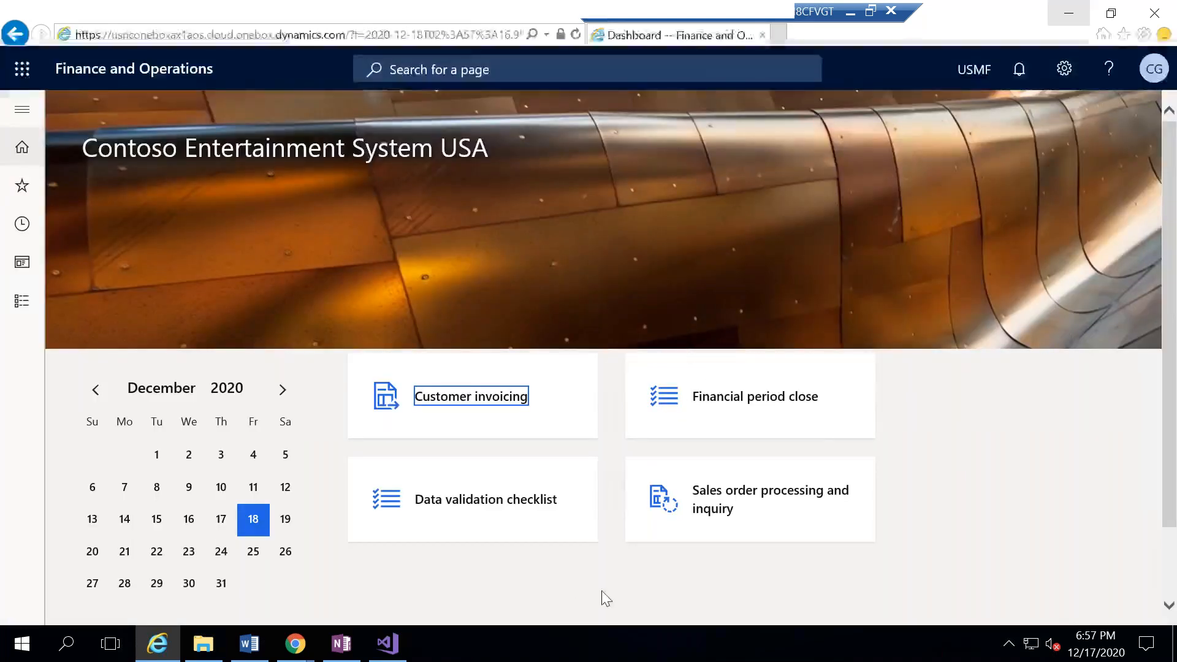
- Open Accounts receivable > Customers > All customers for USMF, then the CG account menu
{"action": "scroll", "coordinate": [980, 484], "scroll_direction": "down", "scroll_amount": 2}
{"action": "scroll", "coordinate": [431, 555], "scroll_direction": "up", "scroll_amount": 2}
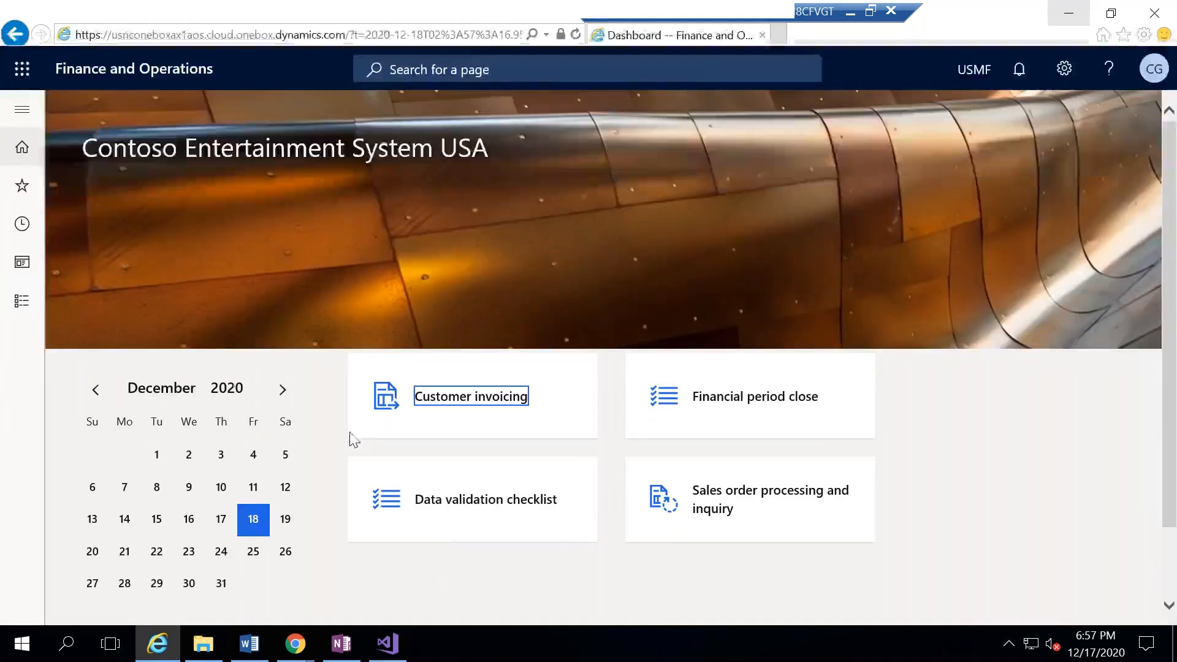
{"action": "left_click", "coordinate": [17, 300]}
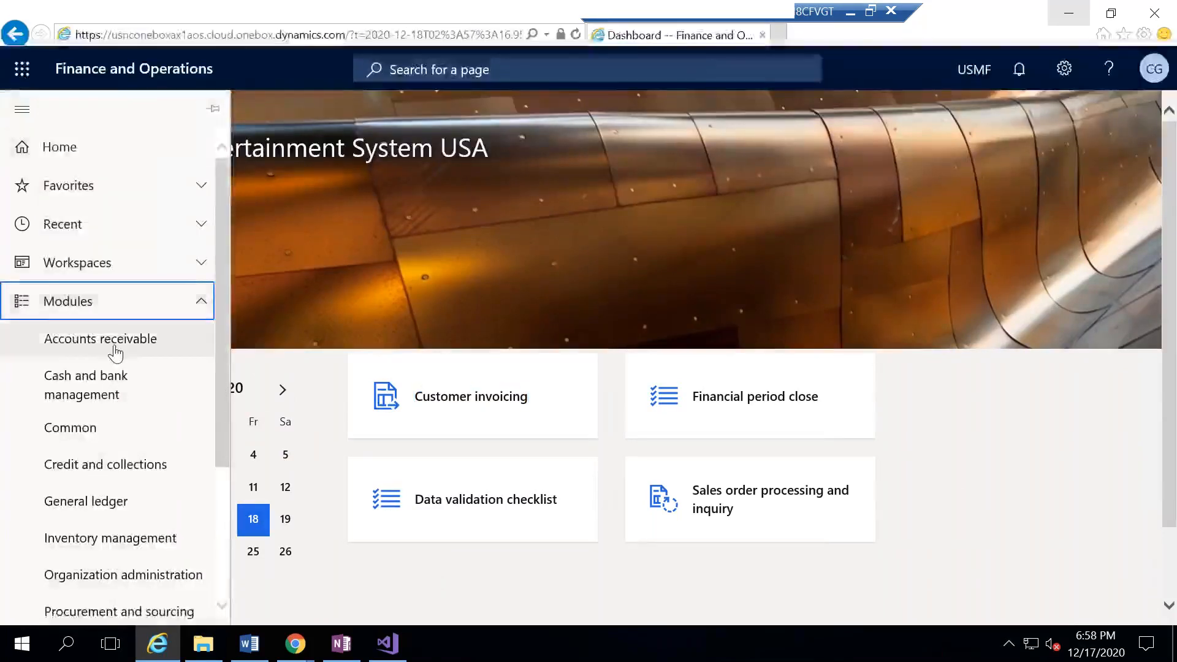
{"action": "scroll", "coordinate": [110, 352], "scroll_direction": "down", "scroll_amount": 3}
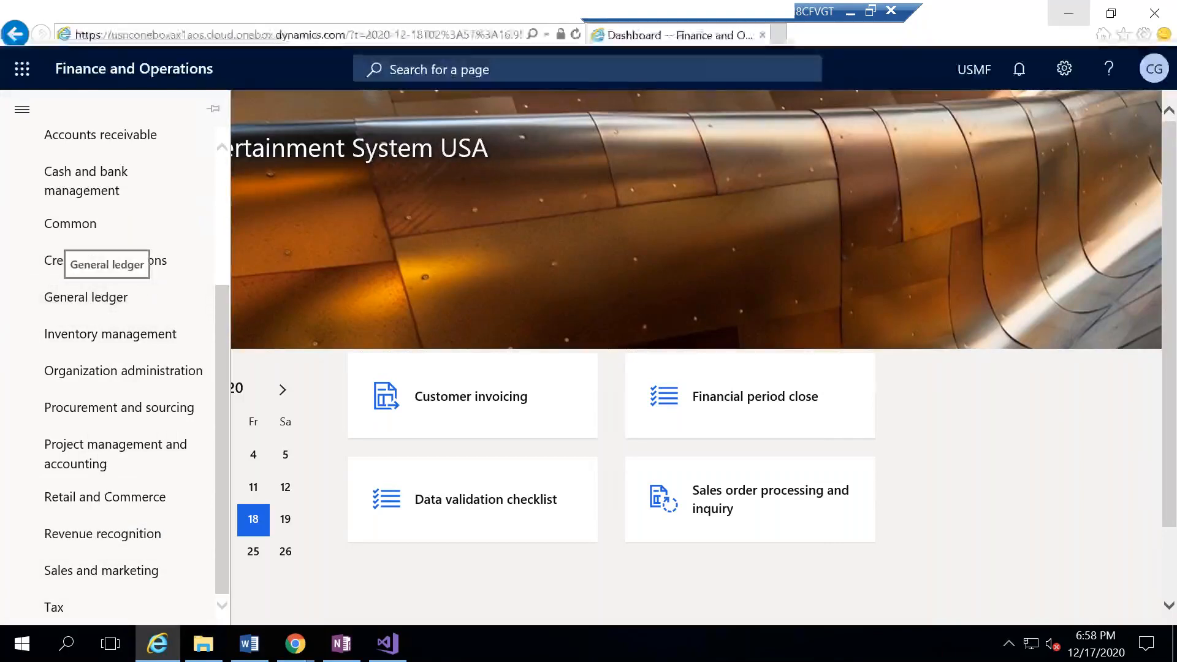
{"action": "scroll", "coordinate": [157, 144], "scroll_direction": "up", "scroll_amount": 4}
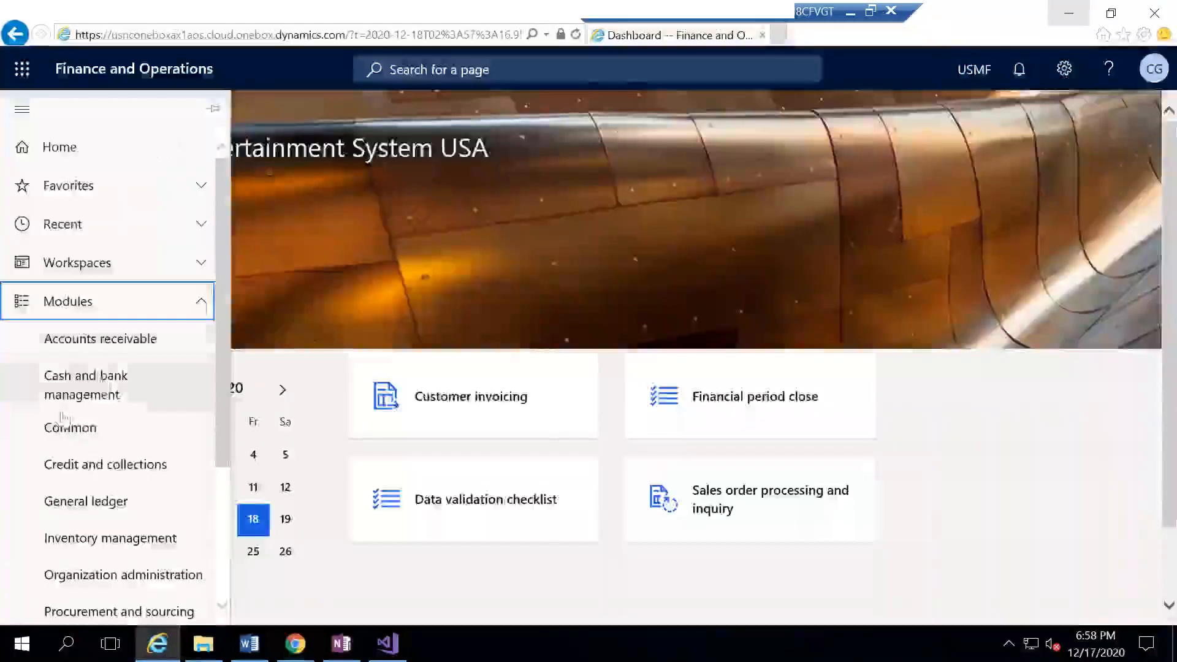
{"action": "left_click", "coordinate": [120, 341]}
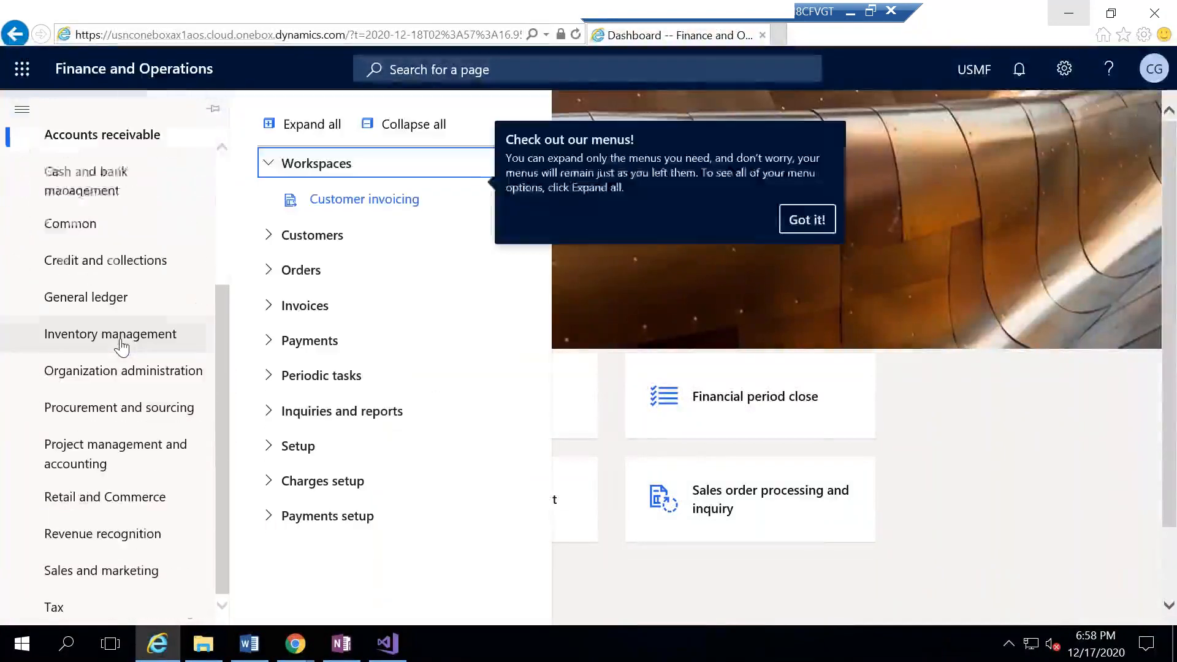
{"action": "scroll", "coordinate": [122, 347], "scroll_direction": "up", "scroll_amount": 3}
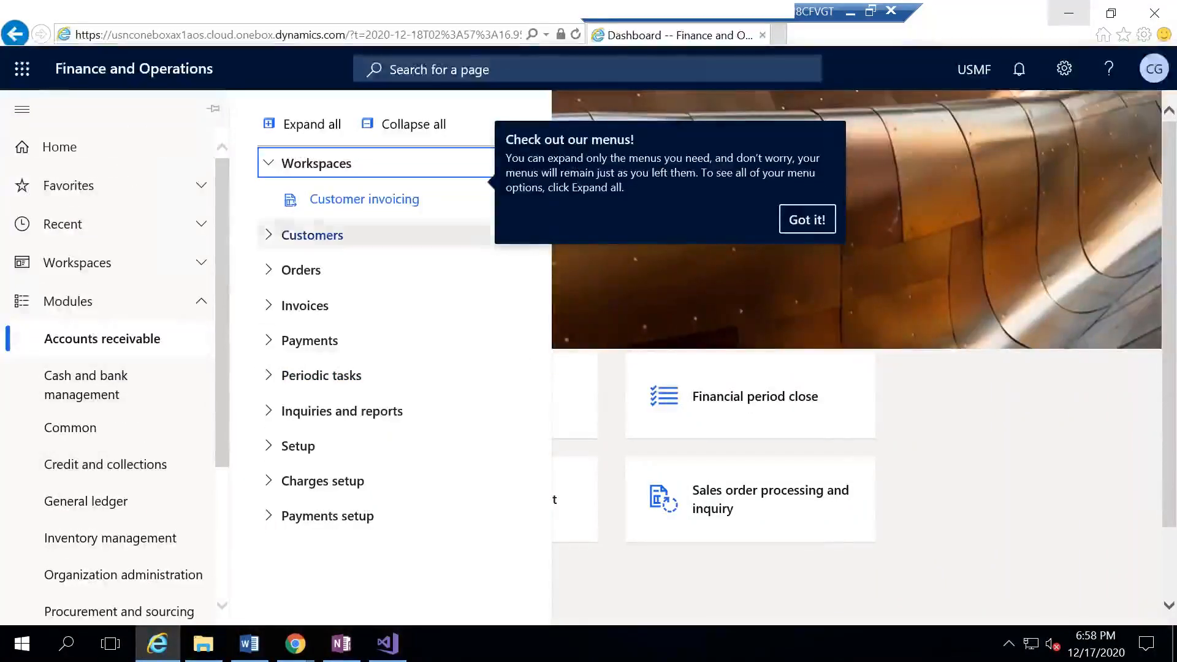
{"action": "left_click", "coordinate": [263, 243]}
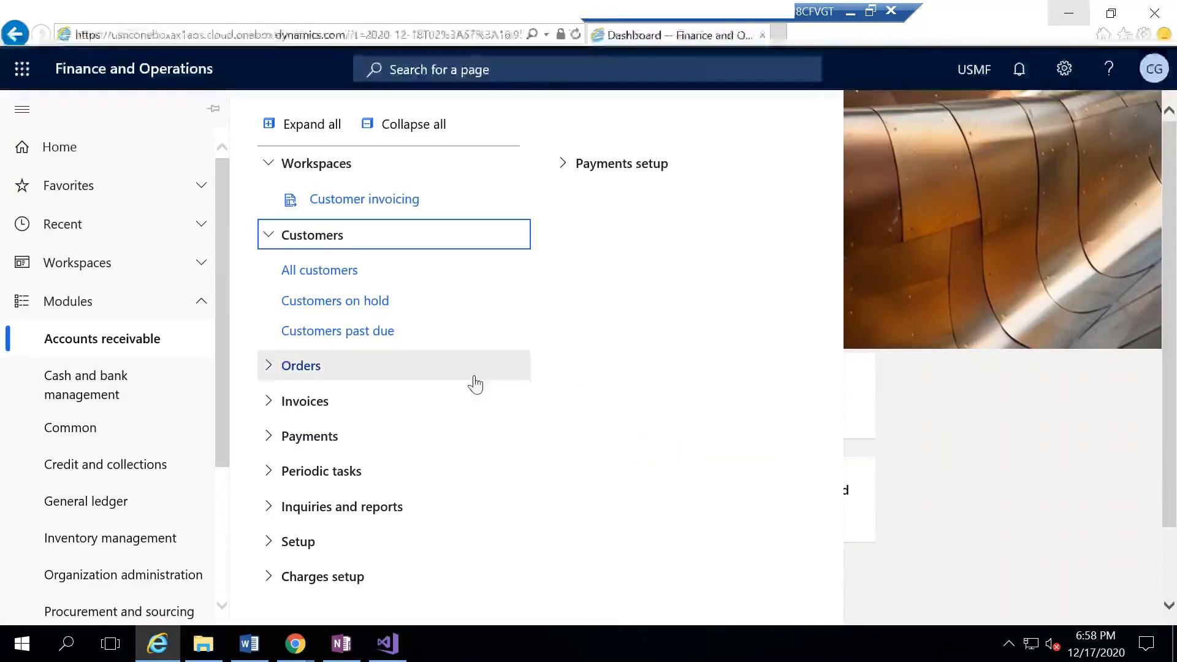
{"action": "left_click", "coordinate": [362, 272]}
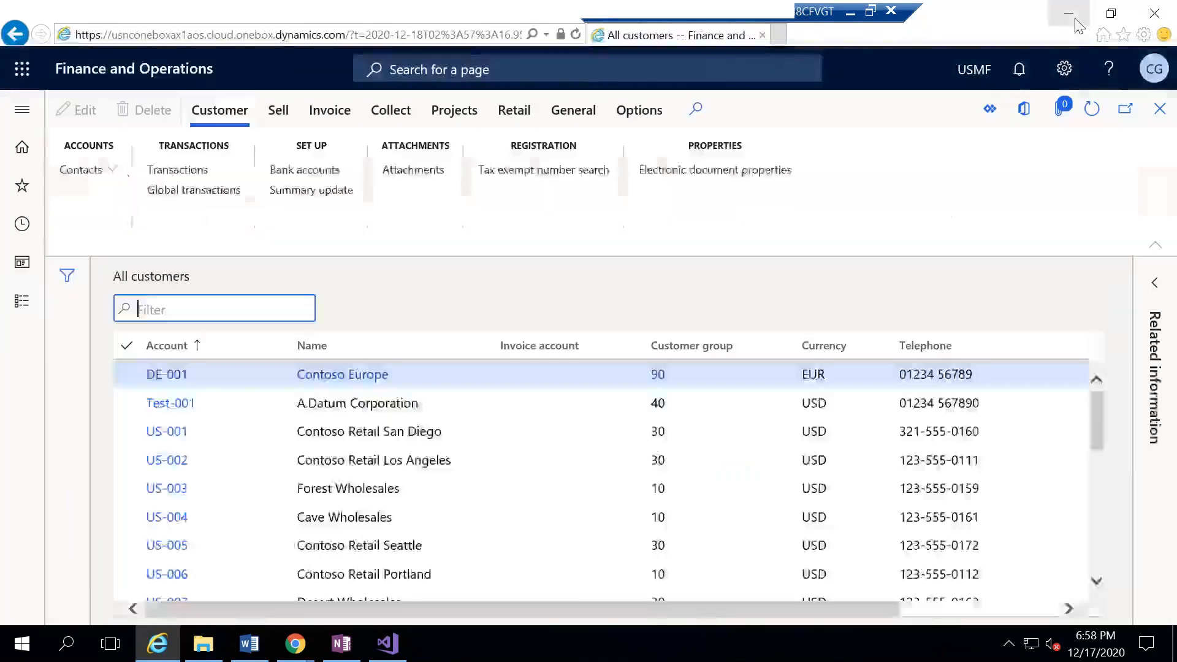
{"action": "left_click", "coordinate": [1154, 69]}
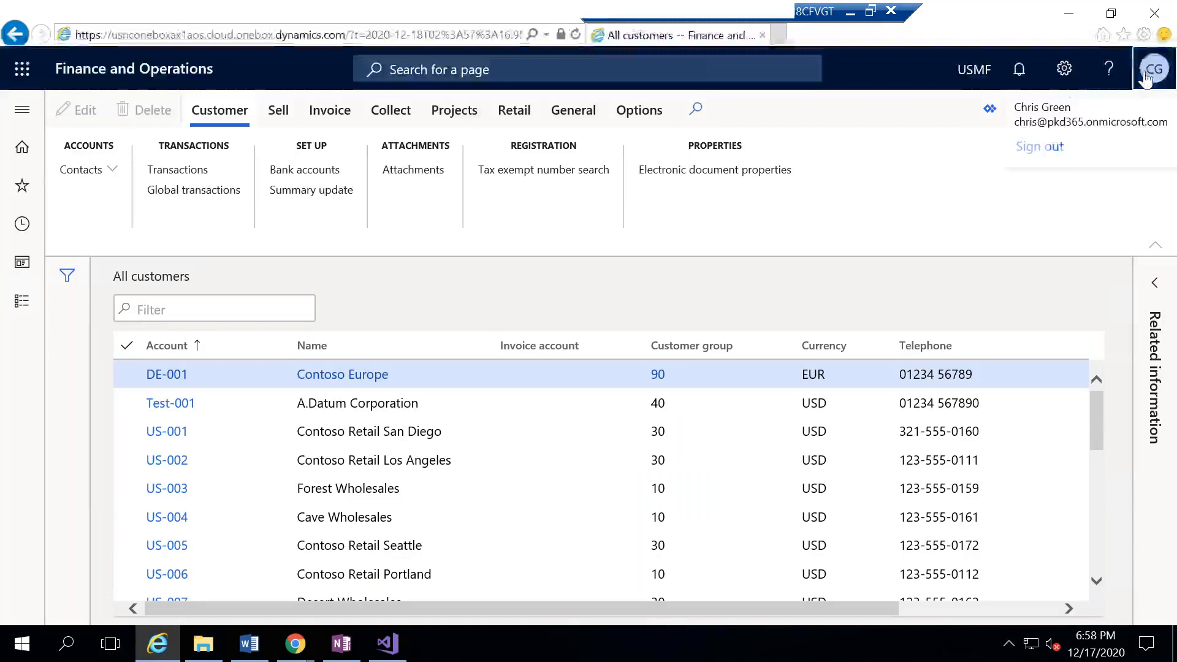
- Sign out, remove the first saved account, and submit the admin account's saved password
{"action": "left_click", "coordinate": [1040, 149]}
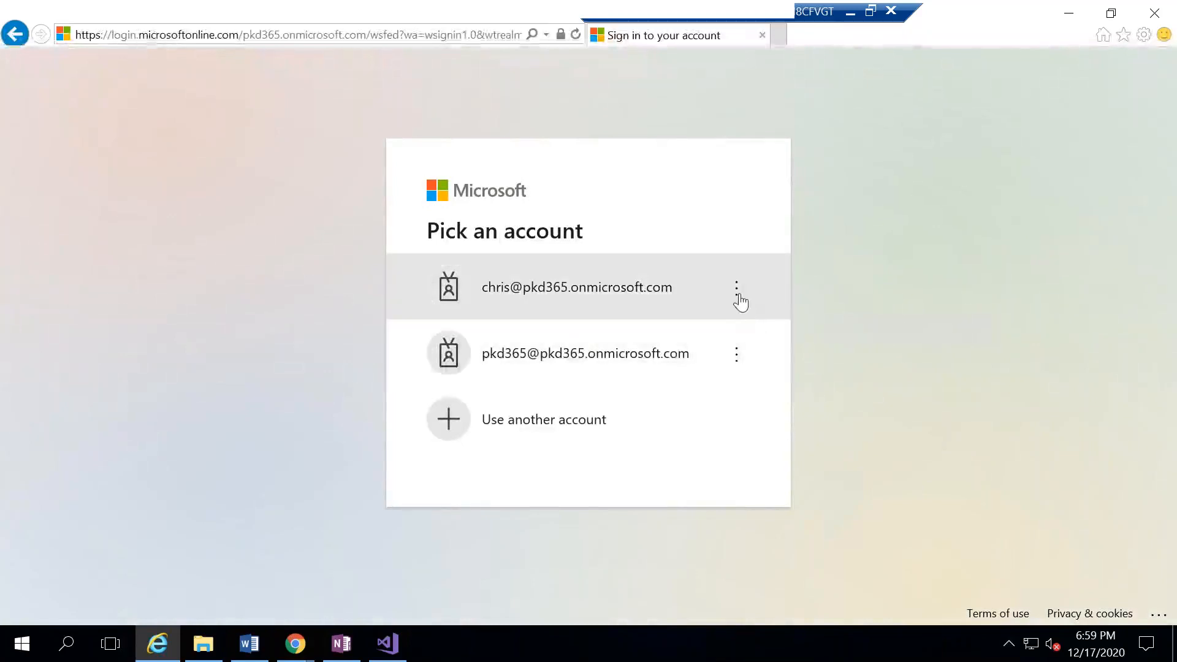
{"action": "left_click", "coordinate": [737, 296]}
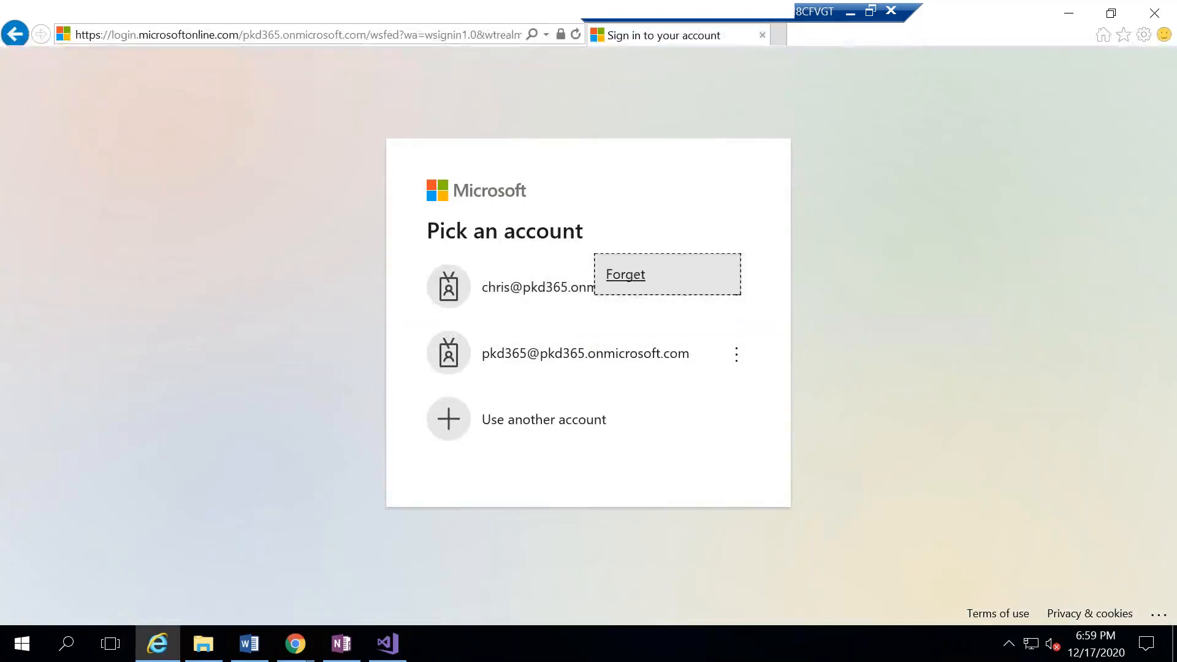
{"action": "left_click", "coordinate": [685, 283]}
{"action": "left_click", "coordinate": [607, 330]}
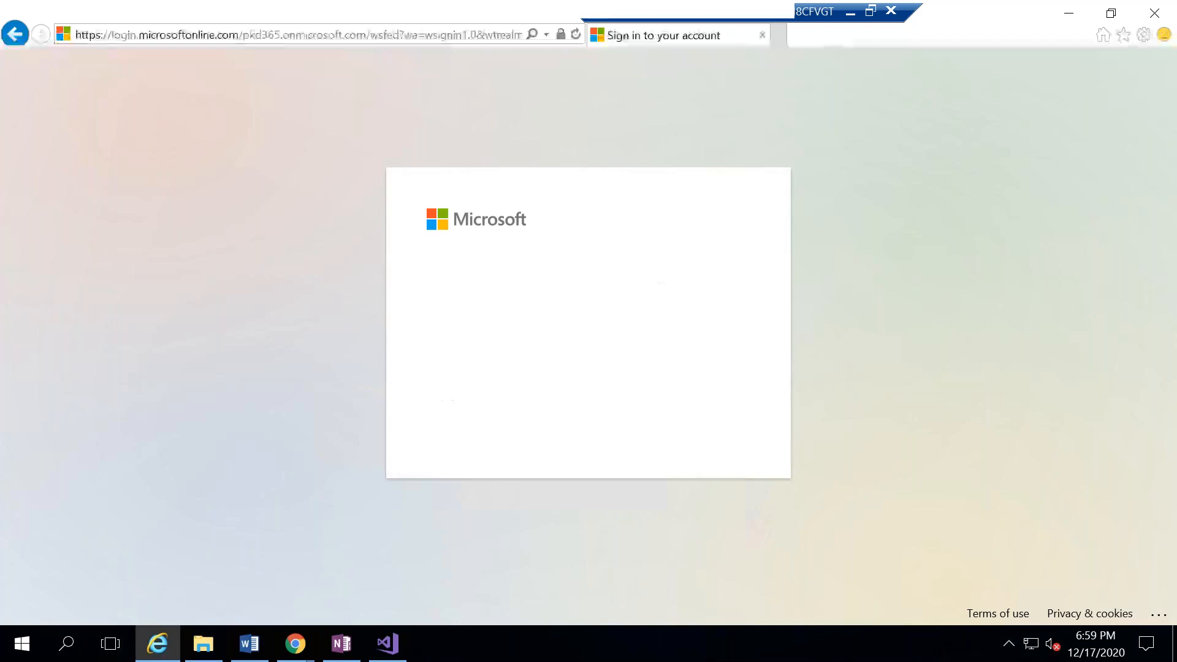
{"action": "key", "text": "Return"}
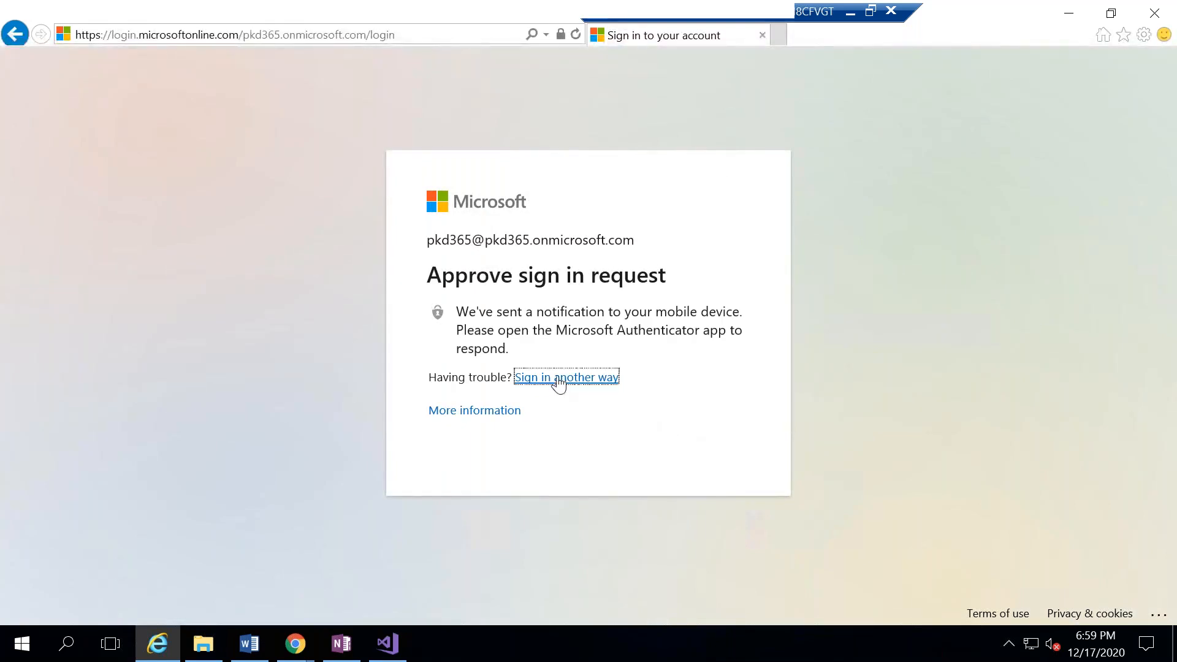
- Verify the sign-in with a code sent by text message
{"action": "left_click", "coordinate": [557, 380]}
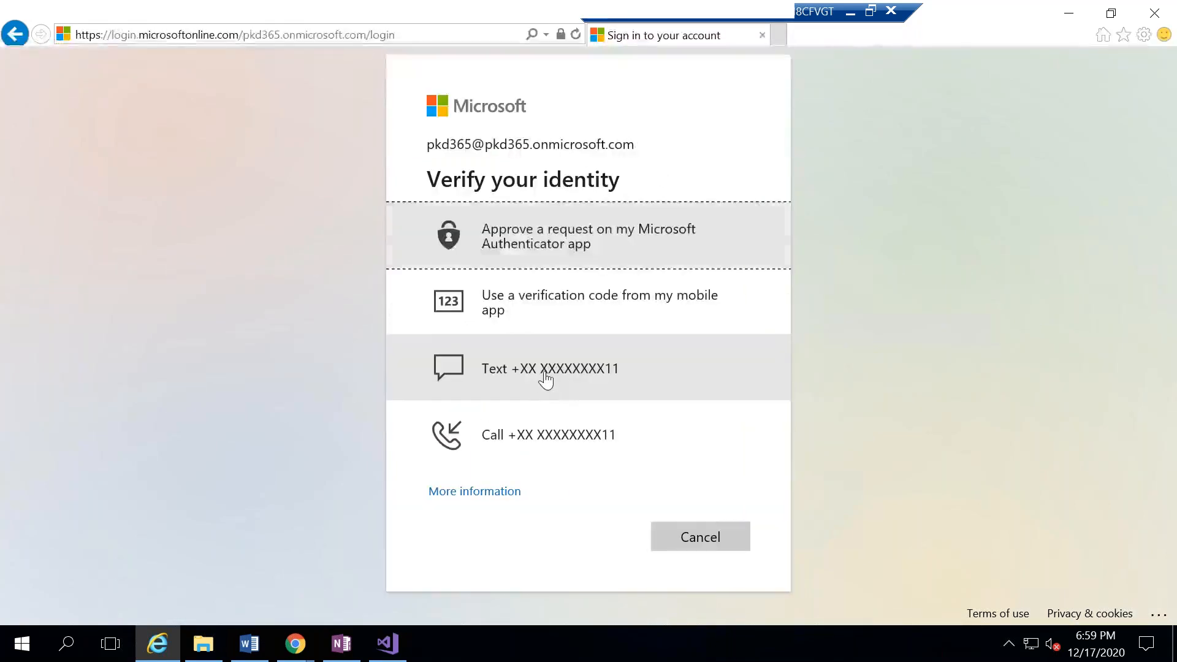
{"action": "left_click", "coordinate": [545, 371]}
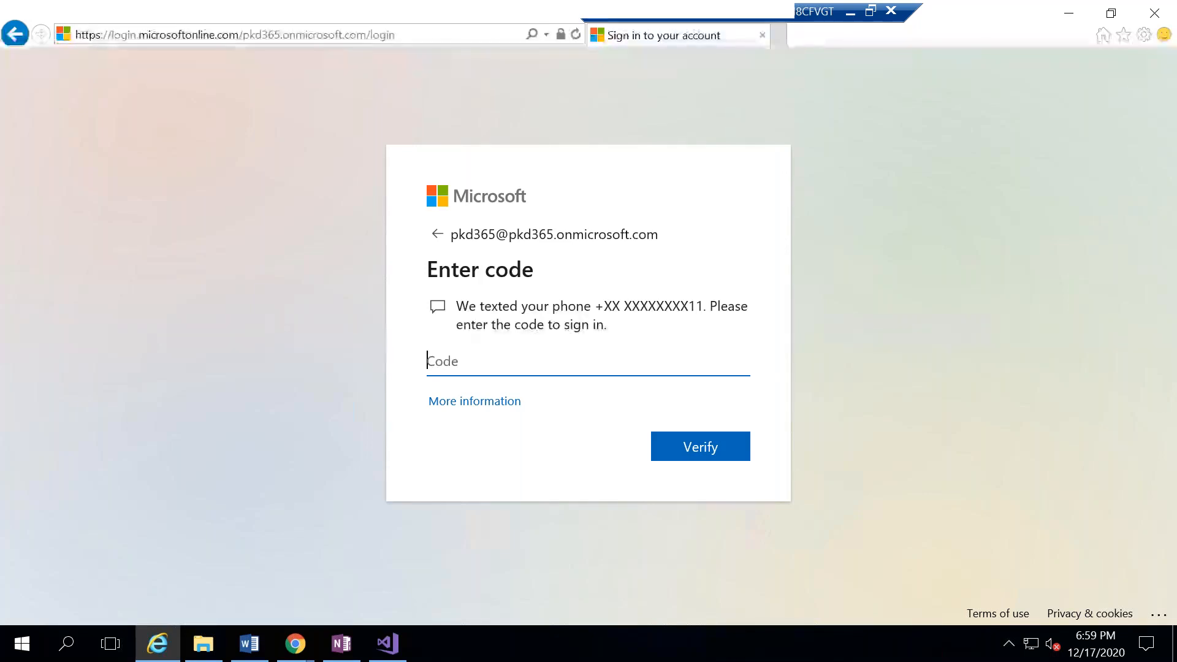
{"action": "left_click", "coordinate": [708, 450]}
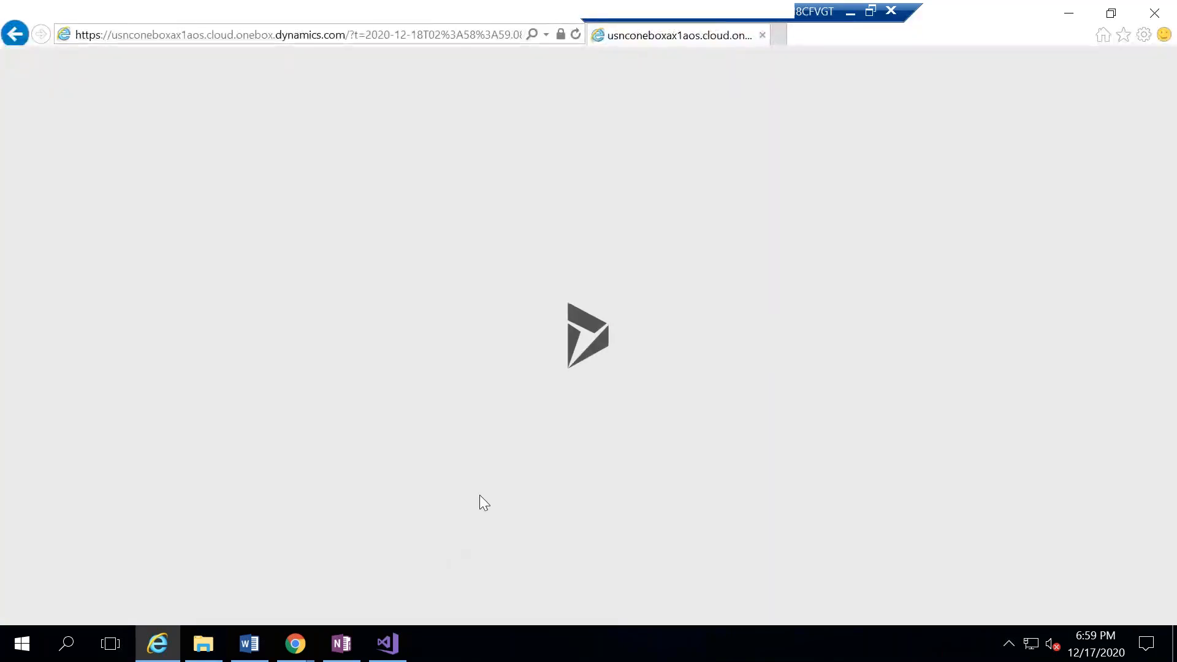
- Highlight Module 06's Introduction through Managing users lines in yellow in Word, then minimize Word
{"action": "left_click", "coordinate": [249, 645]}
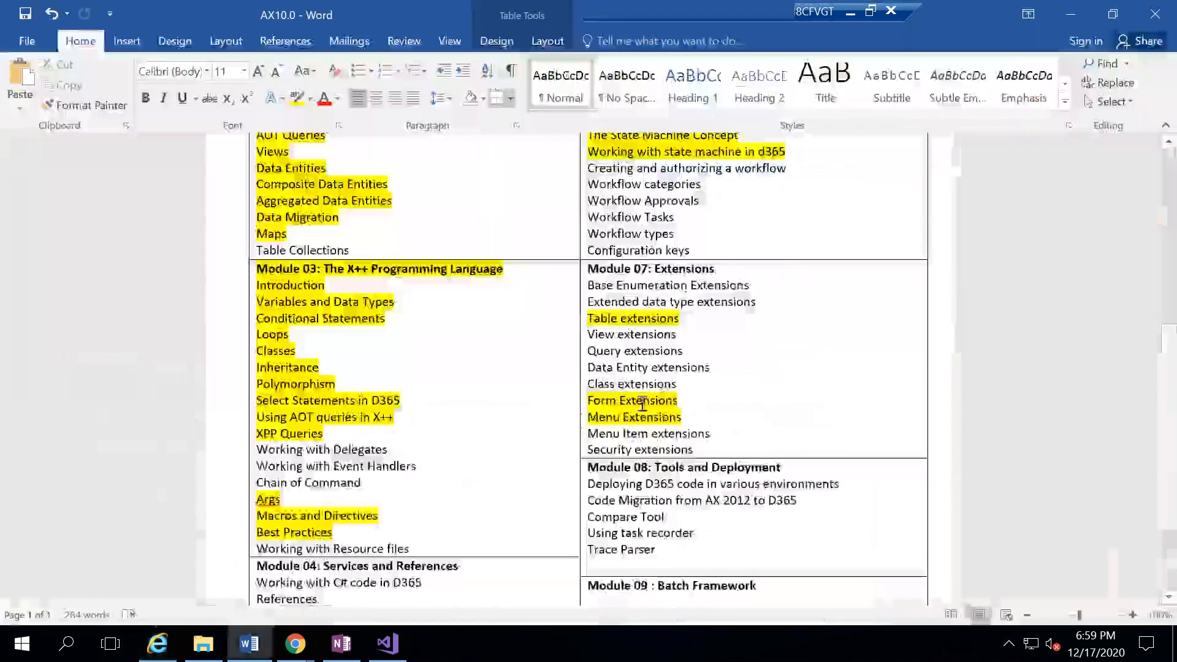
{"action": "scroll", "coordinate": [741, 377], "scroll_direction": "up", "scroll_amount": 5}
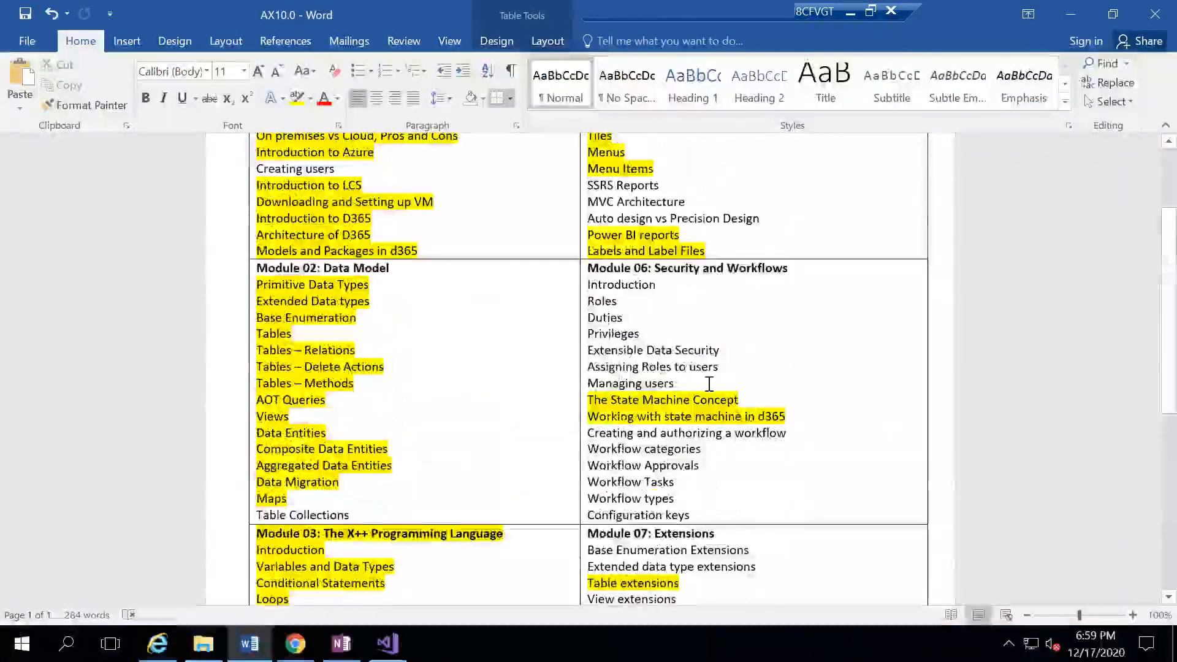
{"action": "left_click_drag", "start_coordinate": [690, 384], "coordinate": [593, 289]}
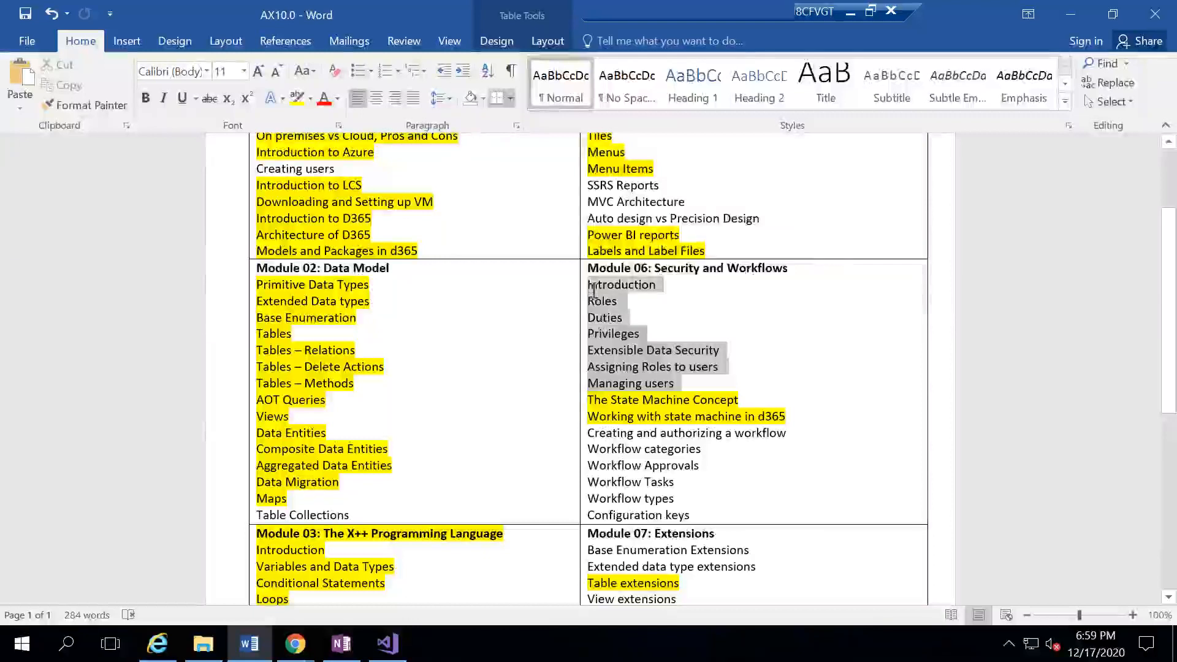
{"action": "left_click", "coordinate": [658, 260]}
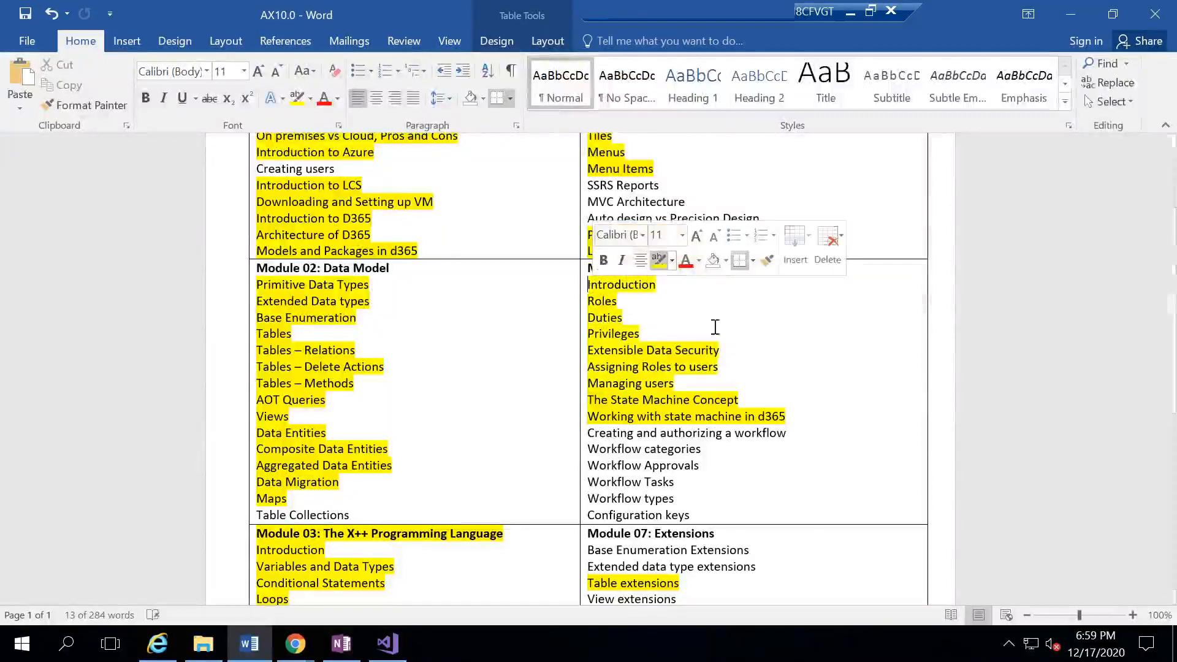
{"action": "scroll", "coordinate": [808, 398], "scroll_direction": "down", "scroll_amount": 8}
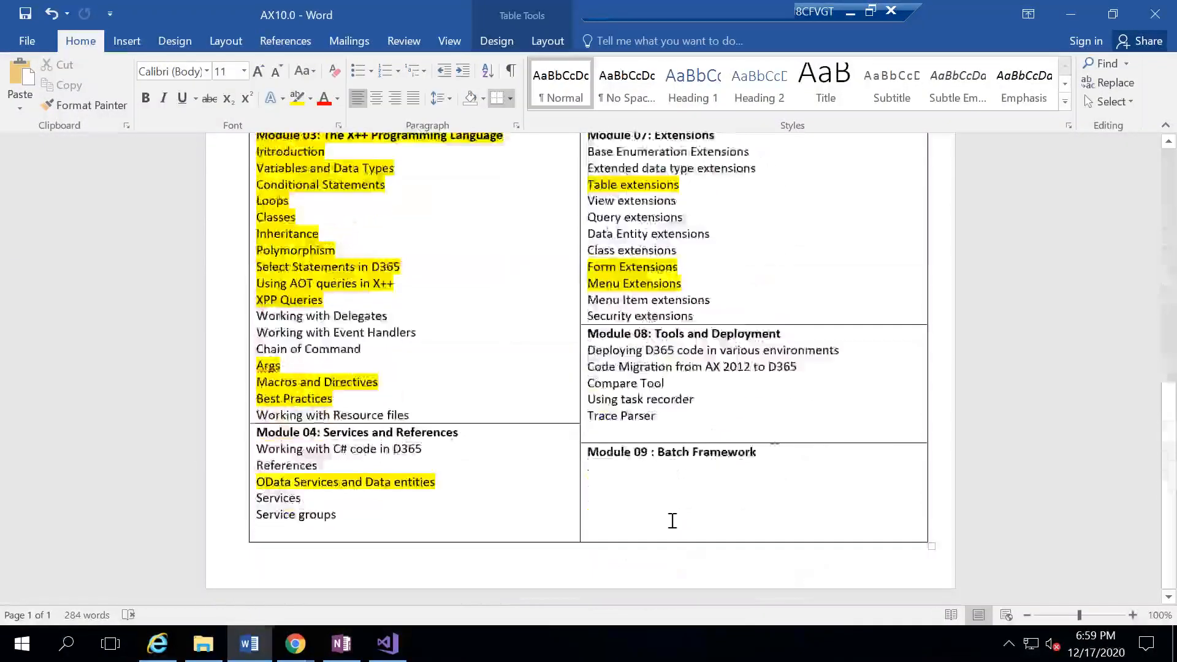
{"action": "left_click", "coordinate": [1070, 14]}
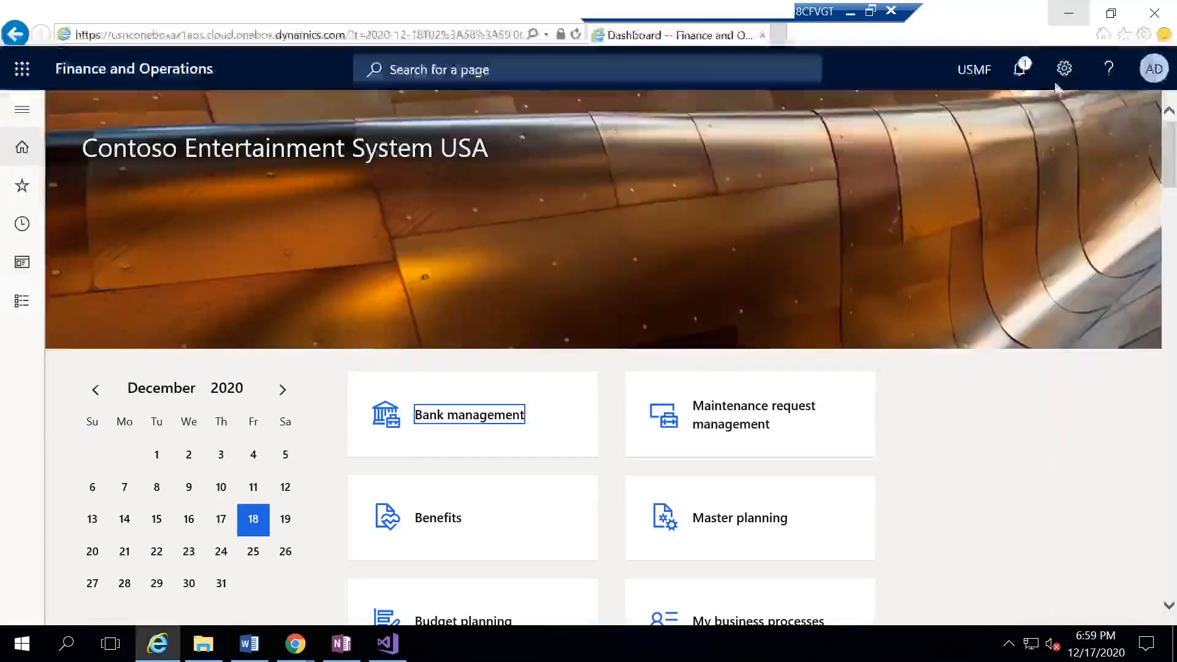
- Open Security role access from System administration > Setup > Security
{"action": "left_click", "coordinate": [32, 310]}
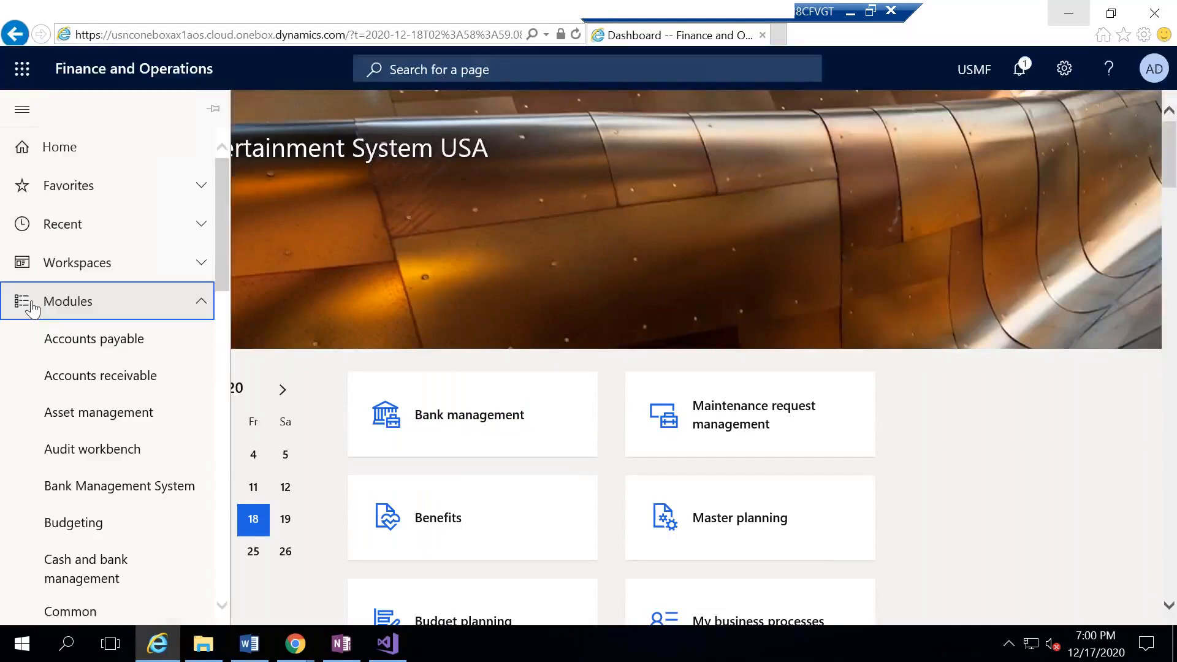
{"action": "scroll", "coordinate": [152, 328], "scroll_direction": "down", "scroll_amount": 3}
{"action": "scroll", "coordinate": [155, 312], "scroll_direction": "down", "scroll_amount": 10}
{"action": "left_click", "coordinate": [126, 495]}
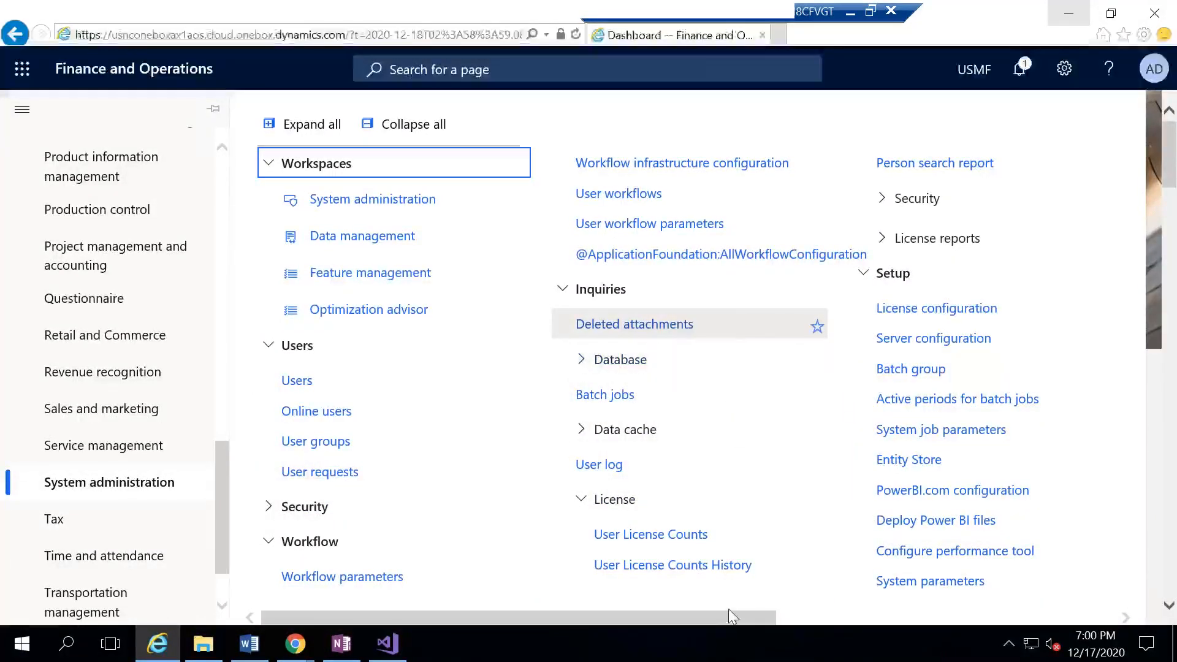
{"action": "left_click_drag", "start_coordinate": [723, 624], "coordinate": [993, 586]}
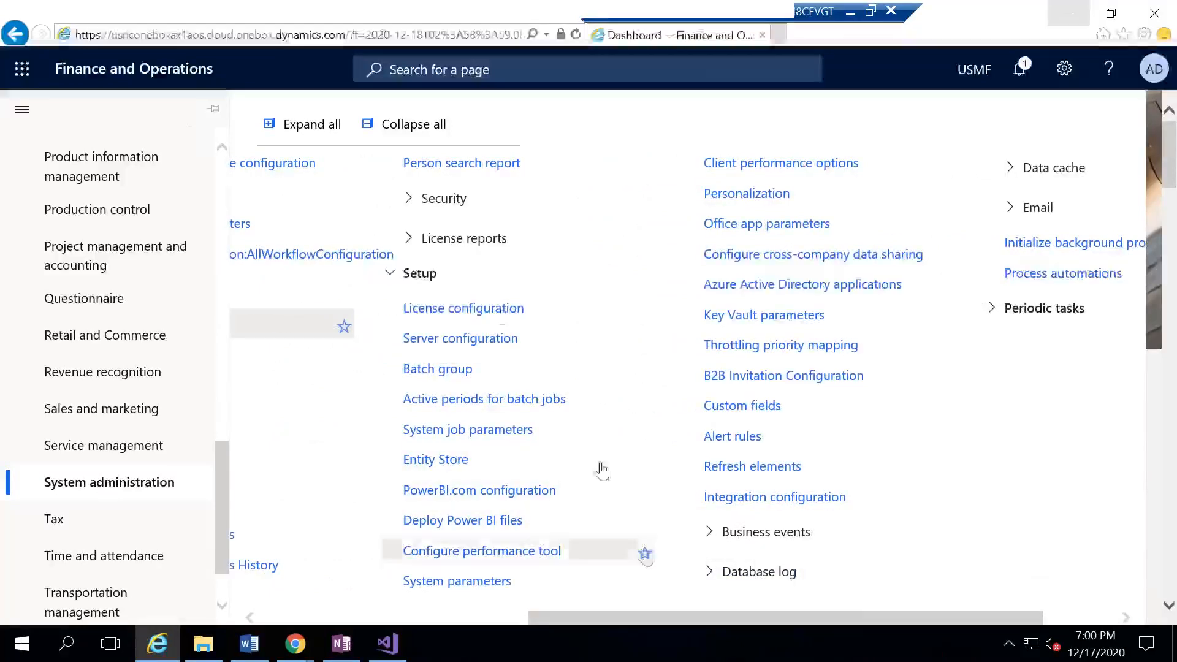
{"action": "left_click", "coordinate": [408, 198]}
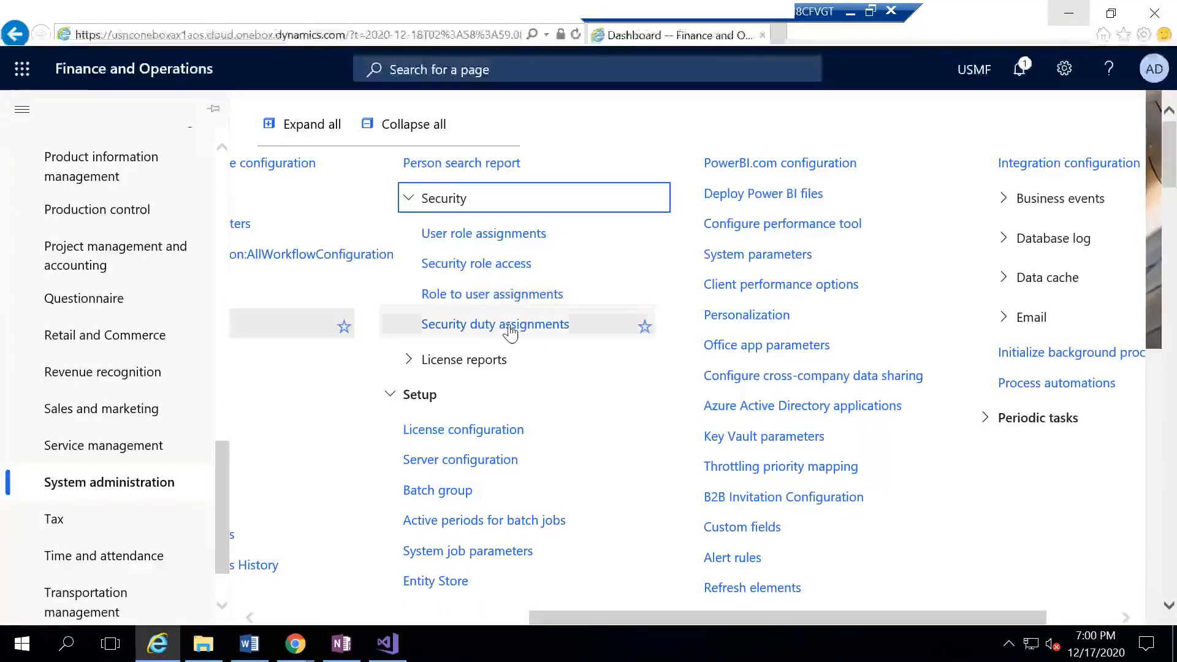
{"action": "left_click", "coordinate": [505, 270]}
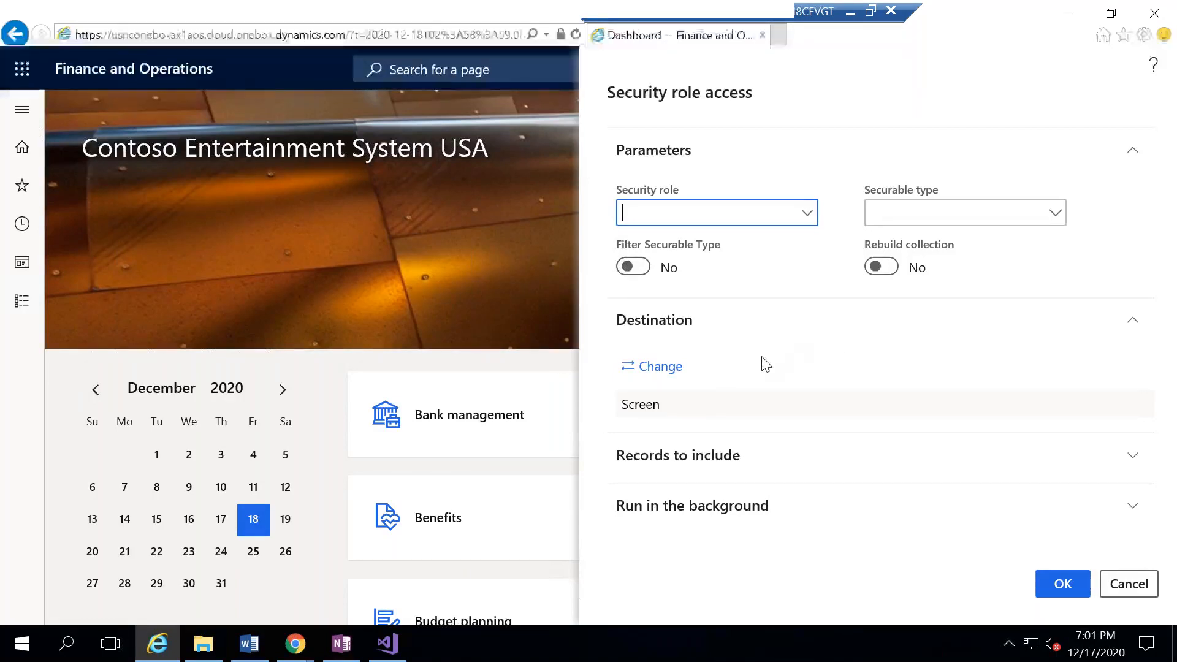
- Cancel the Security role access panel and open System administration > Security > Security configuration
{"action": "left_click", "coordinate": [1134, 591]}
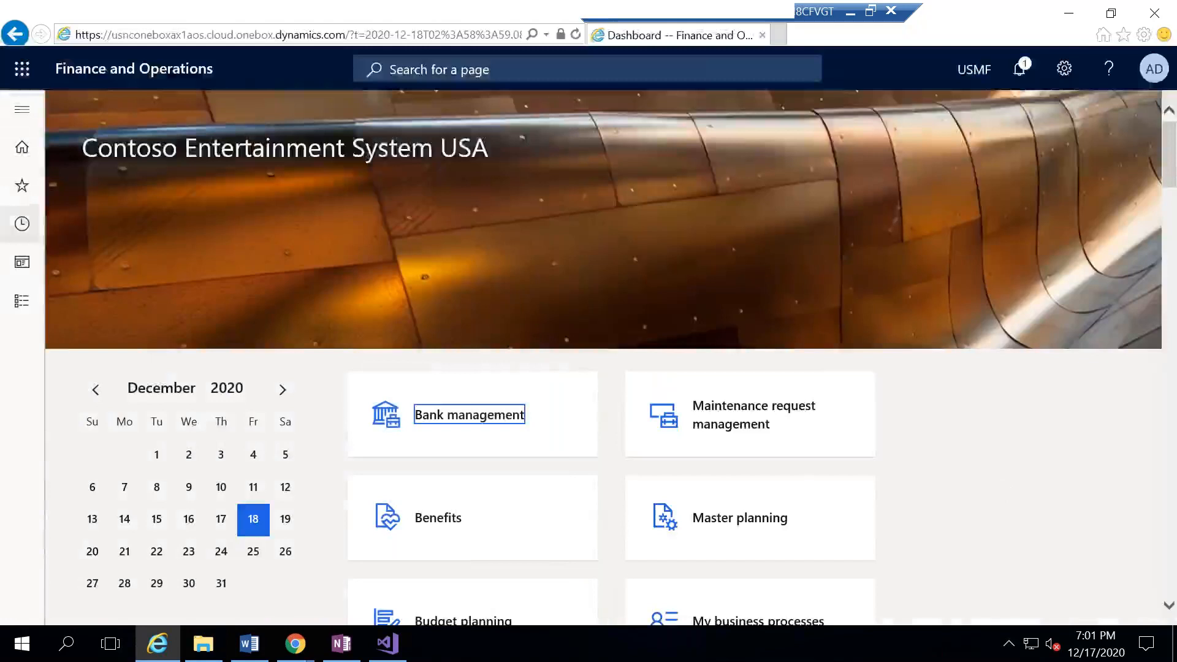
{"action": "left_click", "coordinate": [22, 300]}
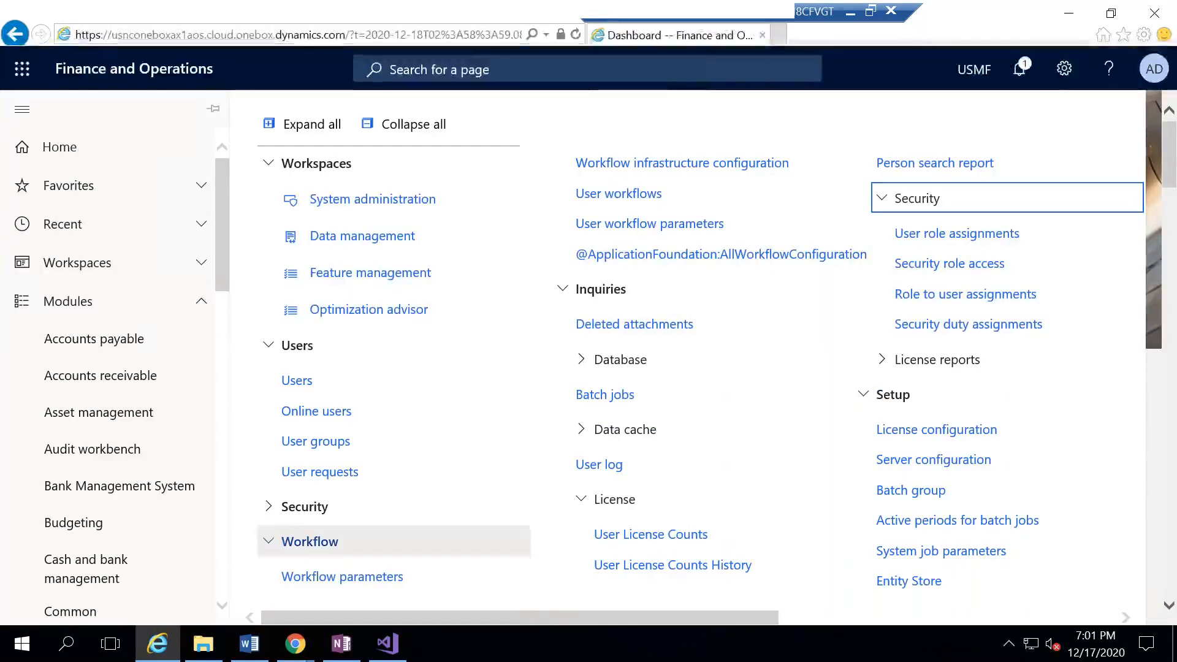
{"action": "left_click", "coordinate": [267, 508]}
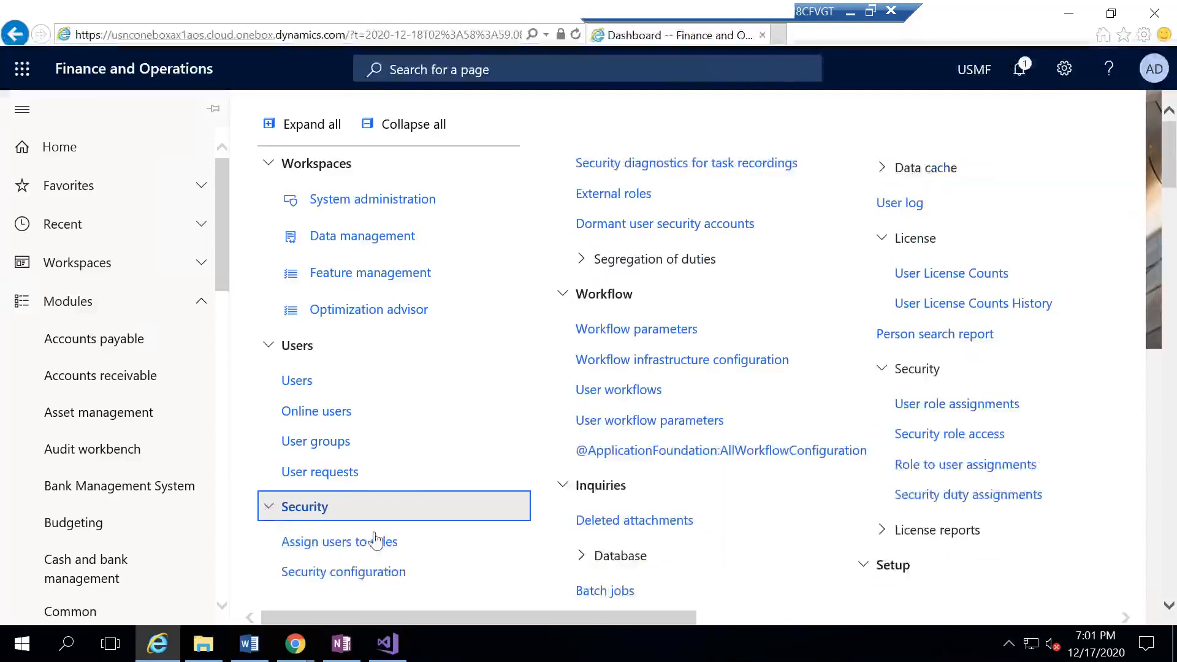
{"action": "left_click", "coordinate": [386, 573]}
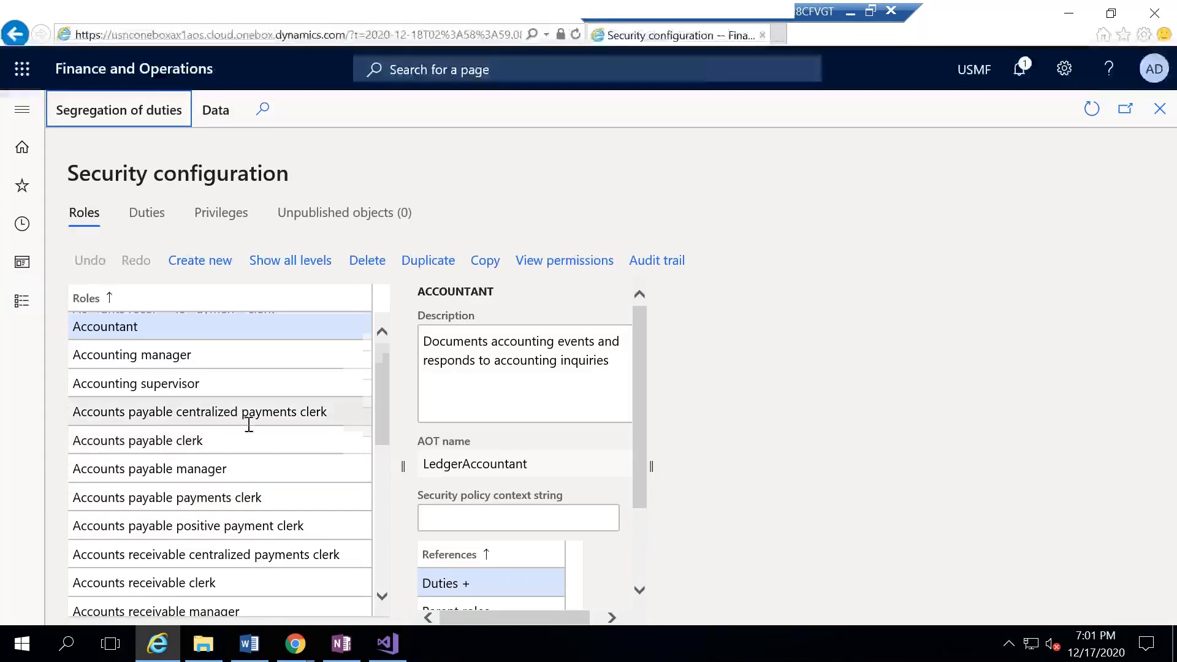
- Select ICICI Bank Role and list the duties it references
{"action": "scroll", "coordinate": [248, 424], "scroll_direction": "down", "scroll_amount": 10}
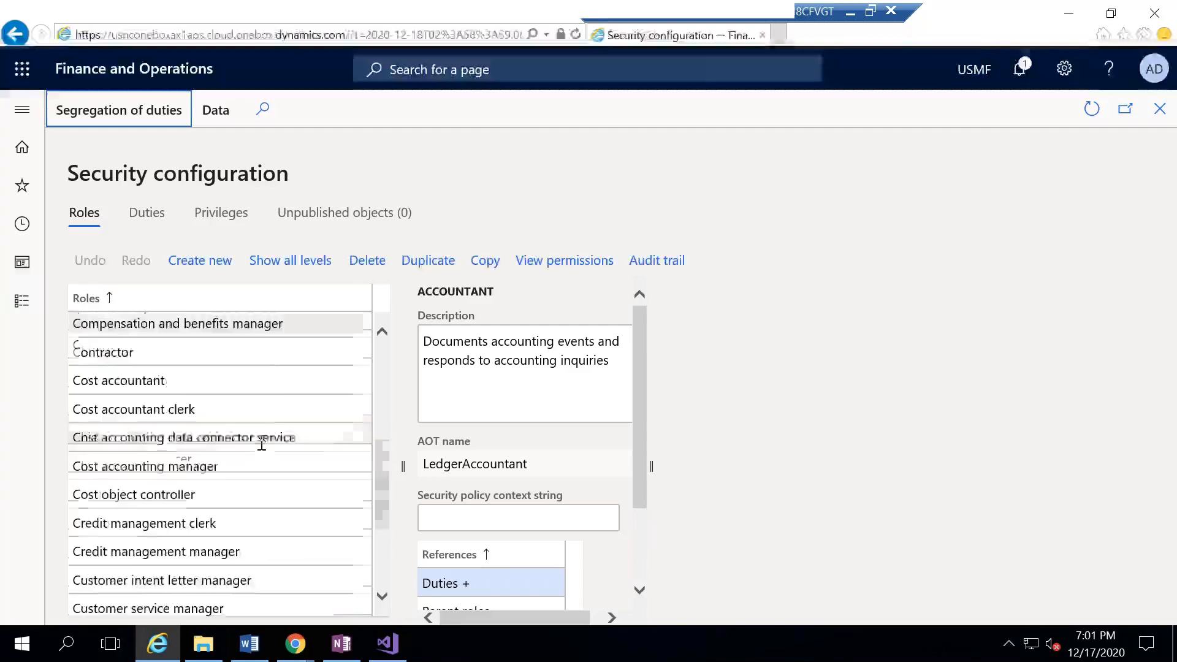
{"action": "scroll", "coordinate": [265, 440], "scroll_direction": "down", "scroll_amount": 5}
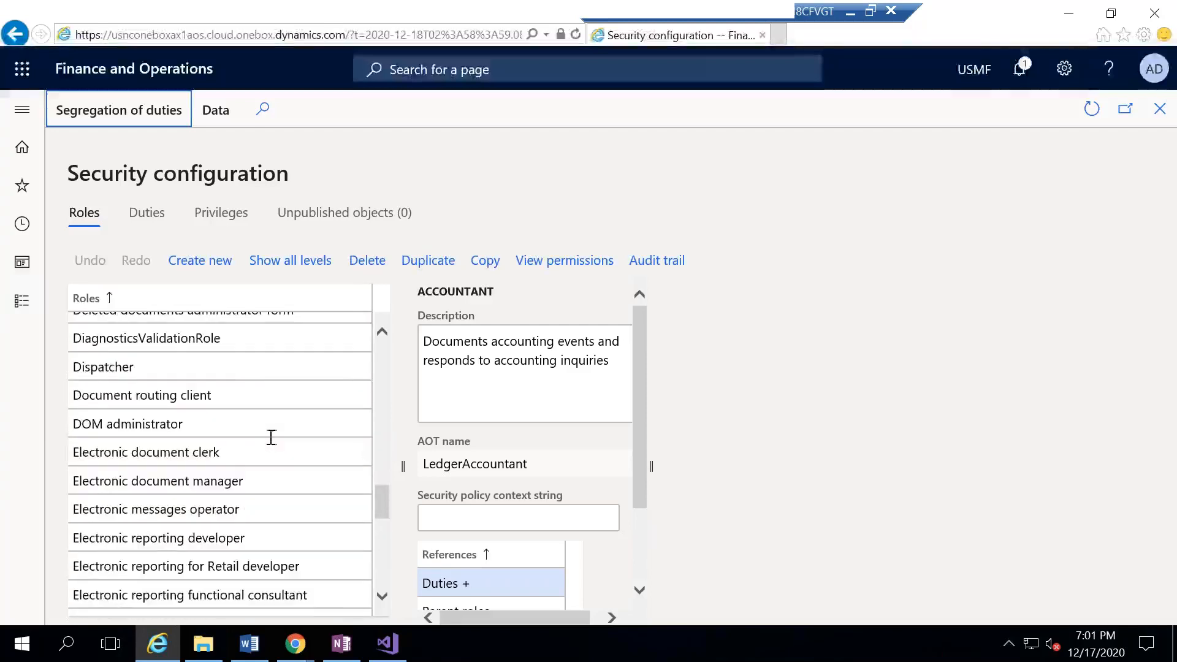
{"action": "scroll", "coordinate": [272, 437], "scroll_direction": "down", "scroll_amount": 6}
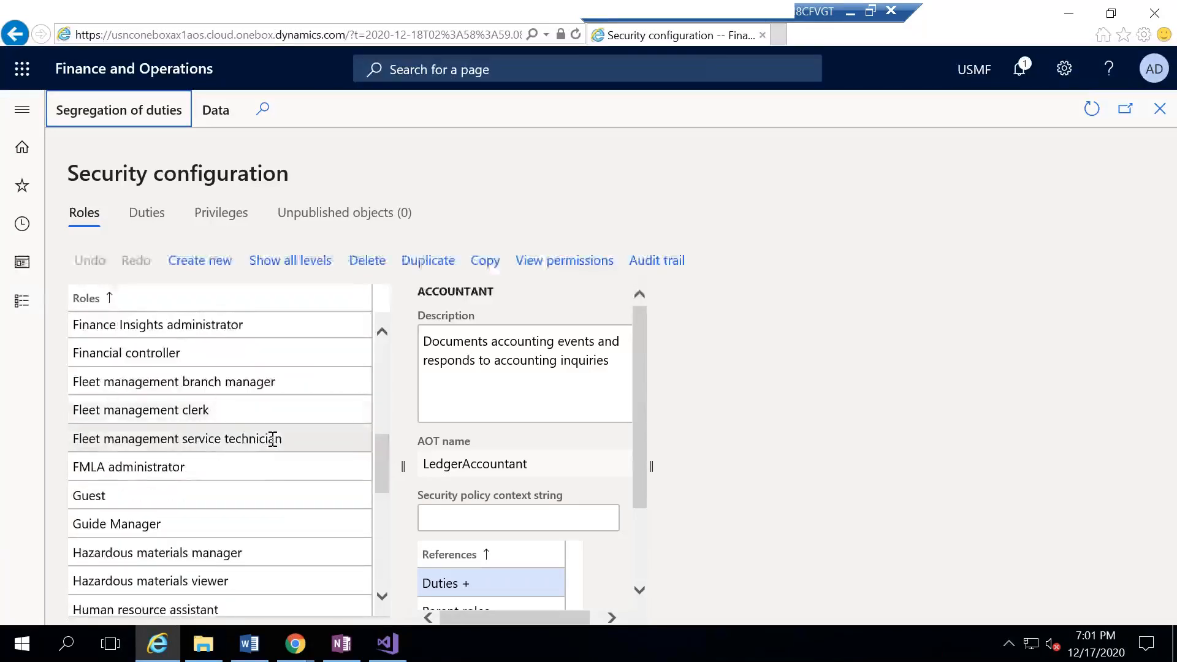
{"action": "scroll", "coordinate": [273, 439], "scroll_direction": "down", "scroll_amount": 2}
{"action": "left_click", "coordinate": [171, 559]}
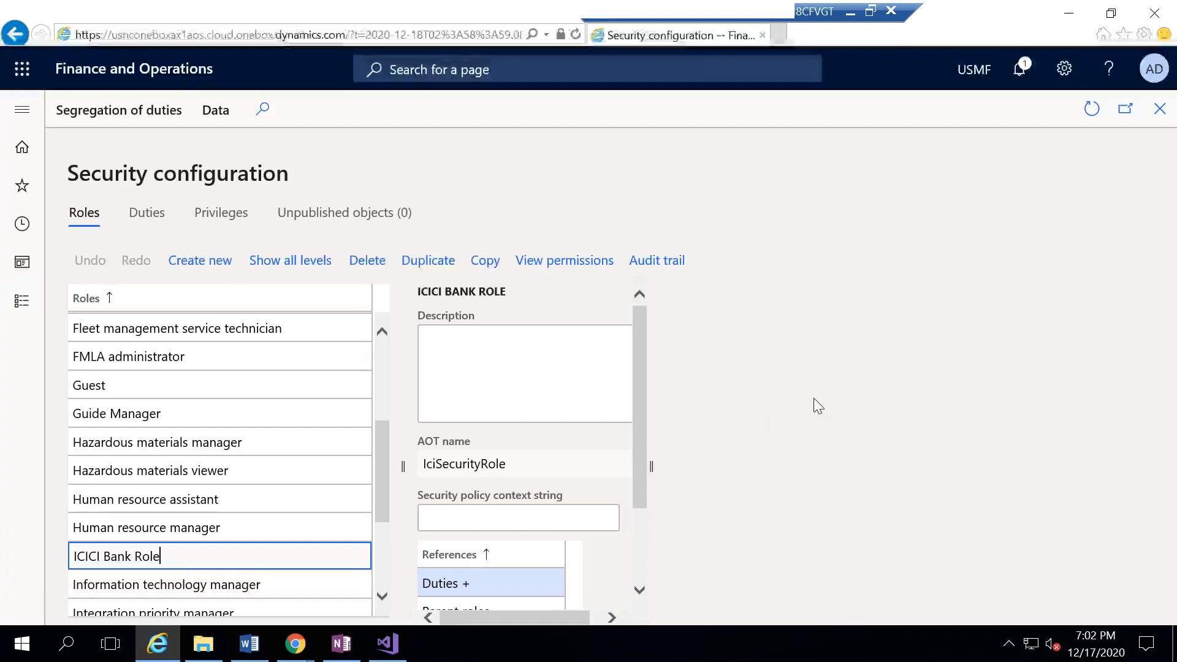
{"action": "left_click_drag", "start_coordinate": [642, 436], "coordinate": [649, 545]}
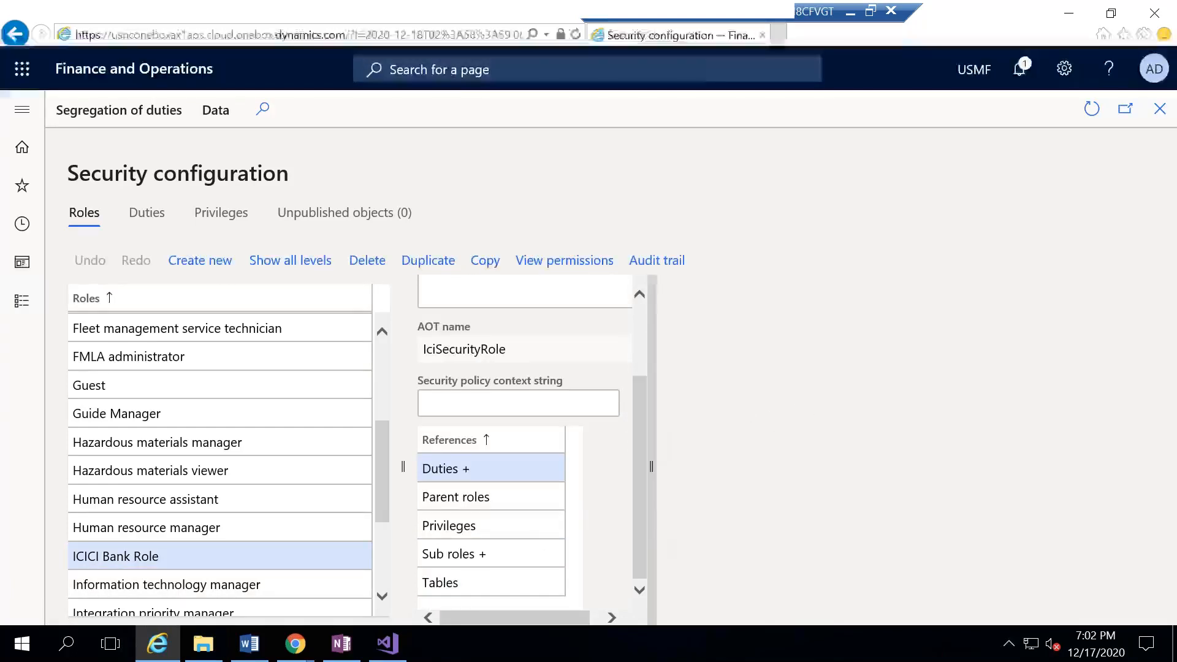
{"action": "left_click", "coordinate": [469, 470]}
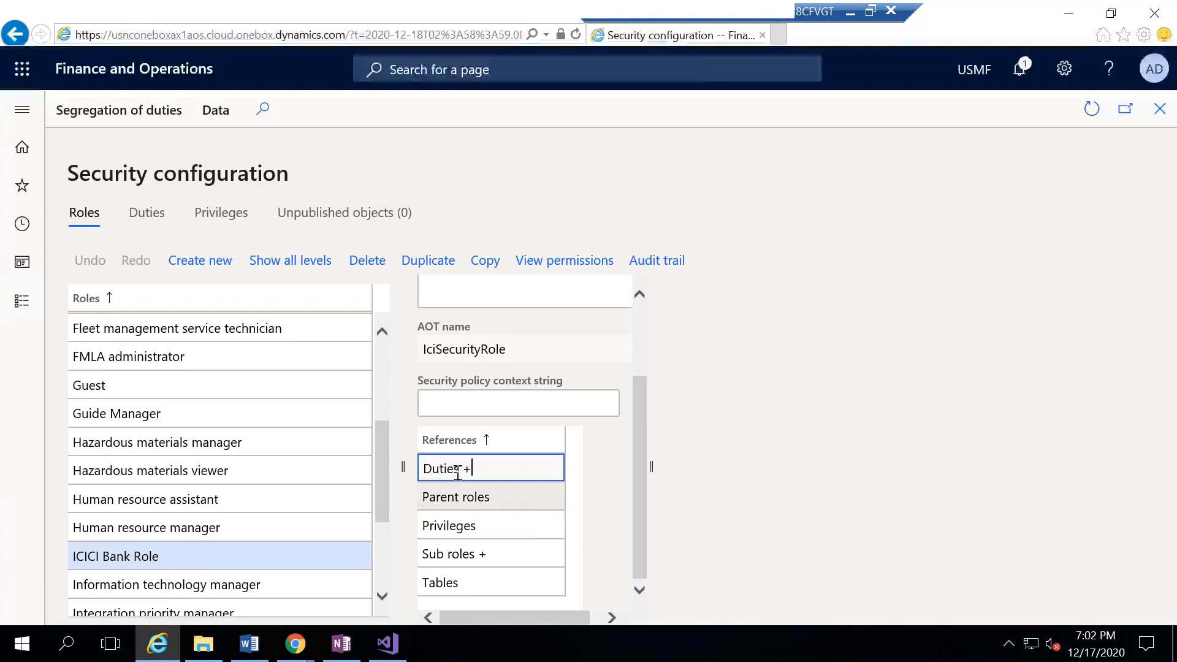
- Show Icici Bank Duty's Icici Bank maintain privilege, then switch to the Duties list
{"action": "left_click", "coordinate": [737, 320]}
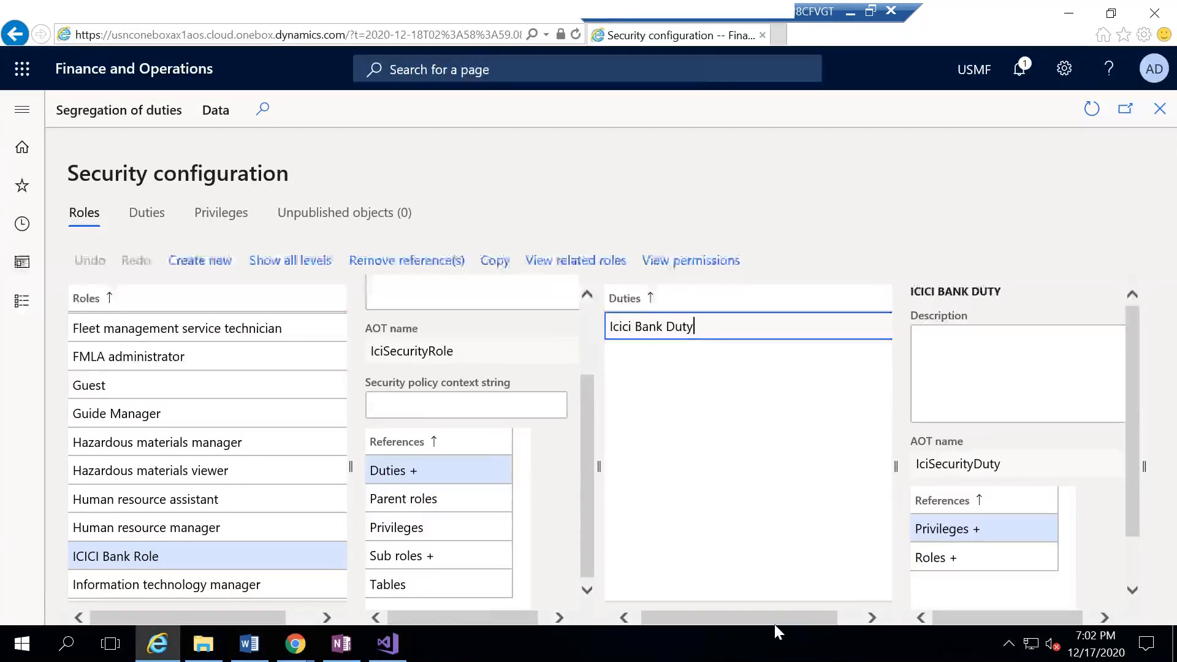
{"action": "left_click", "coordinate": [967, 529]}
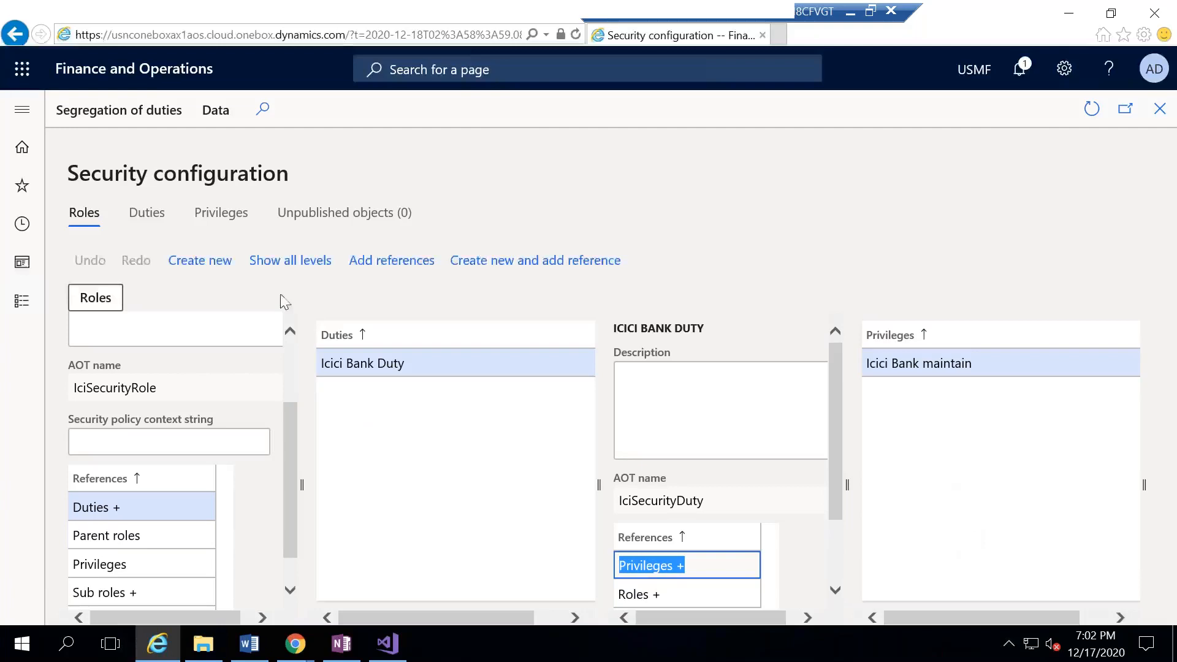
{"action": "left_click", "coordinate": [146, 215]}
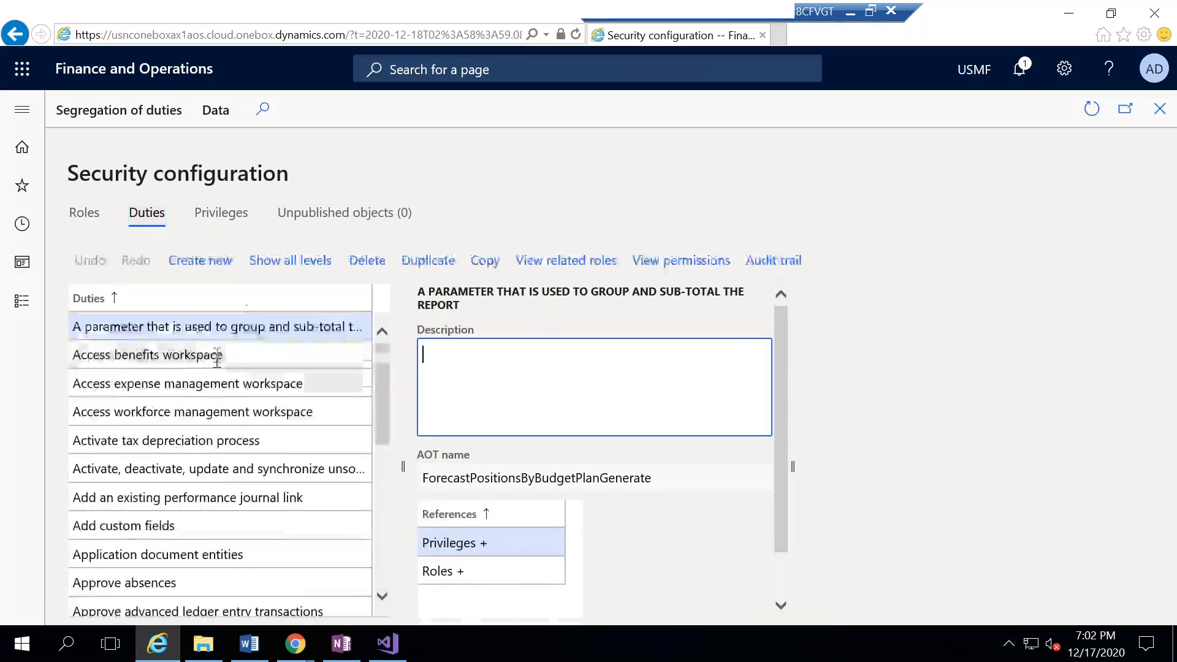
{"action": "left_click", "coordinate": [221, 216]}
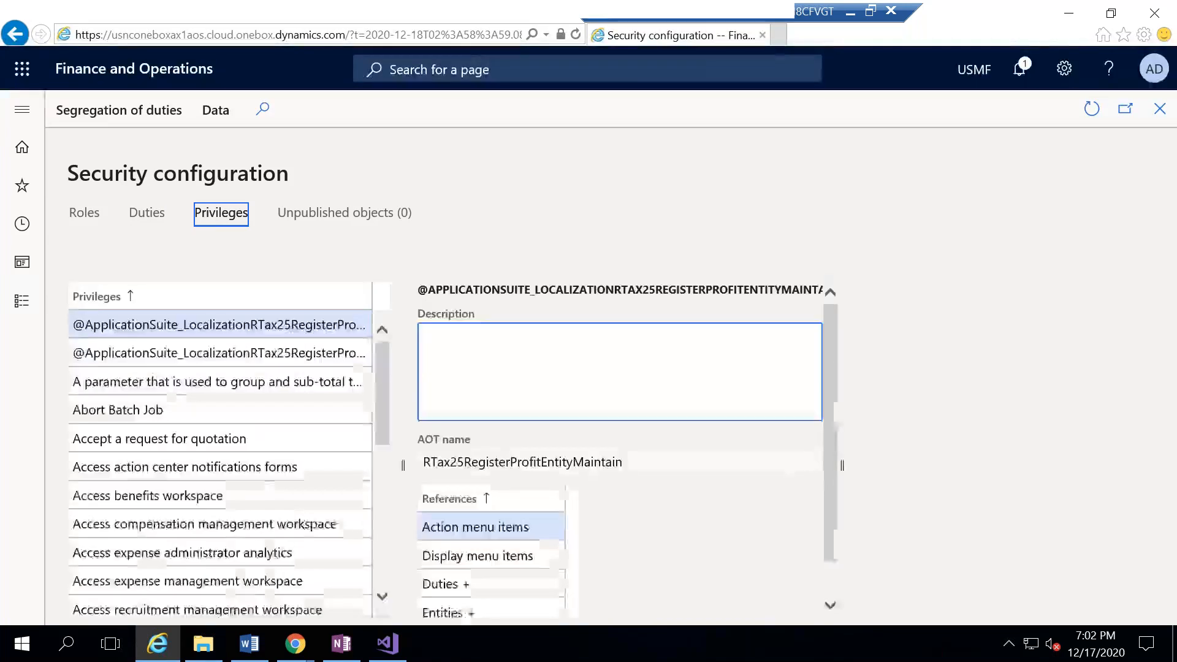
{"action": "left_click", "coordinate": [200, 260]}
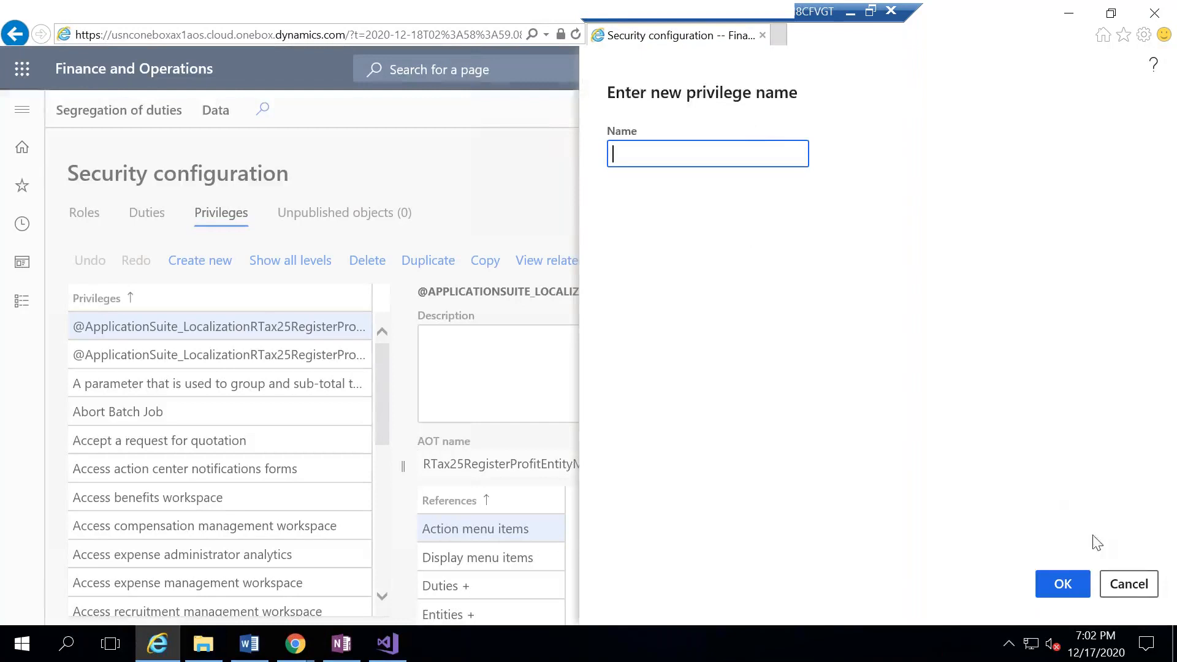
{"action": "left_click", "coordinate": [1128, 583]}
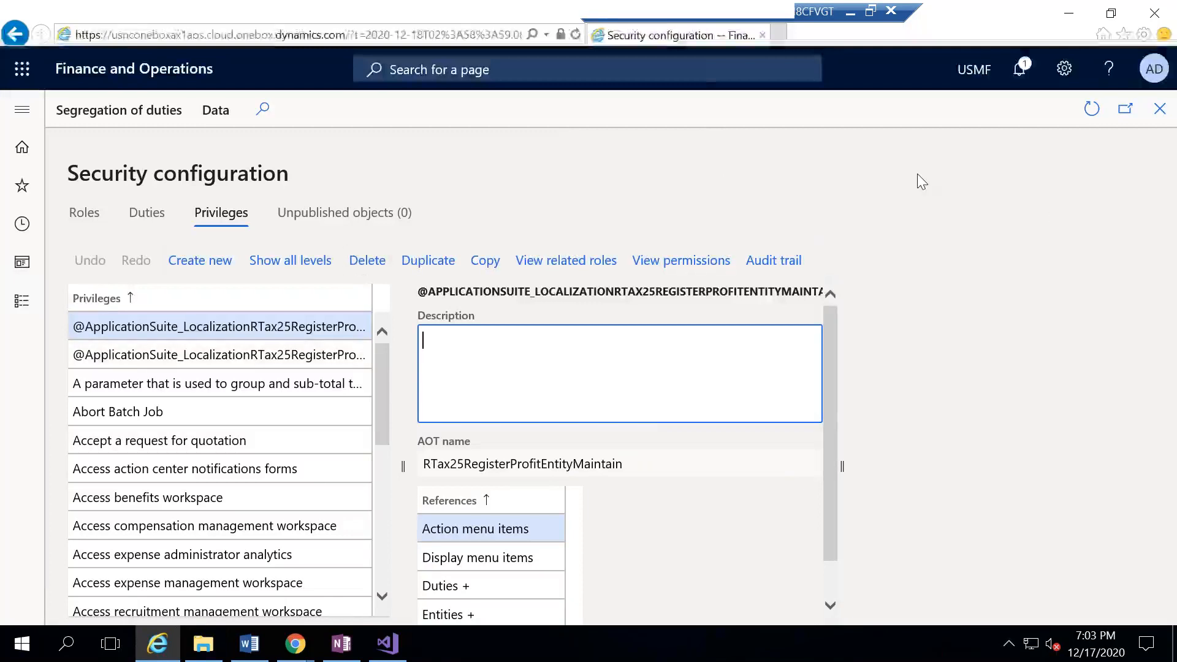
{"action": "left_click", "coordinate": [999, 363]}
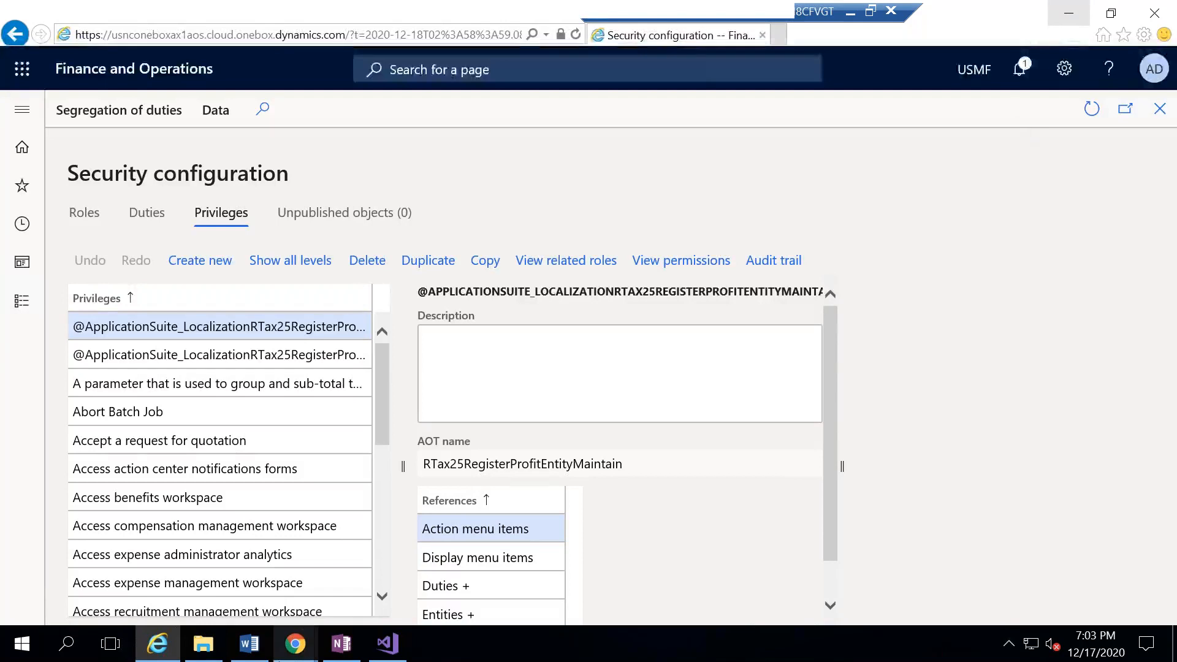
{"action": "left_click", "coordinate": [250, 644]}
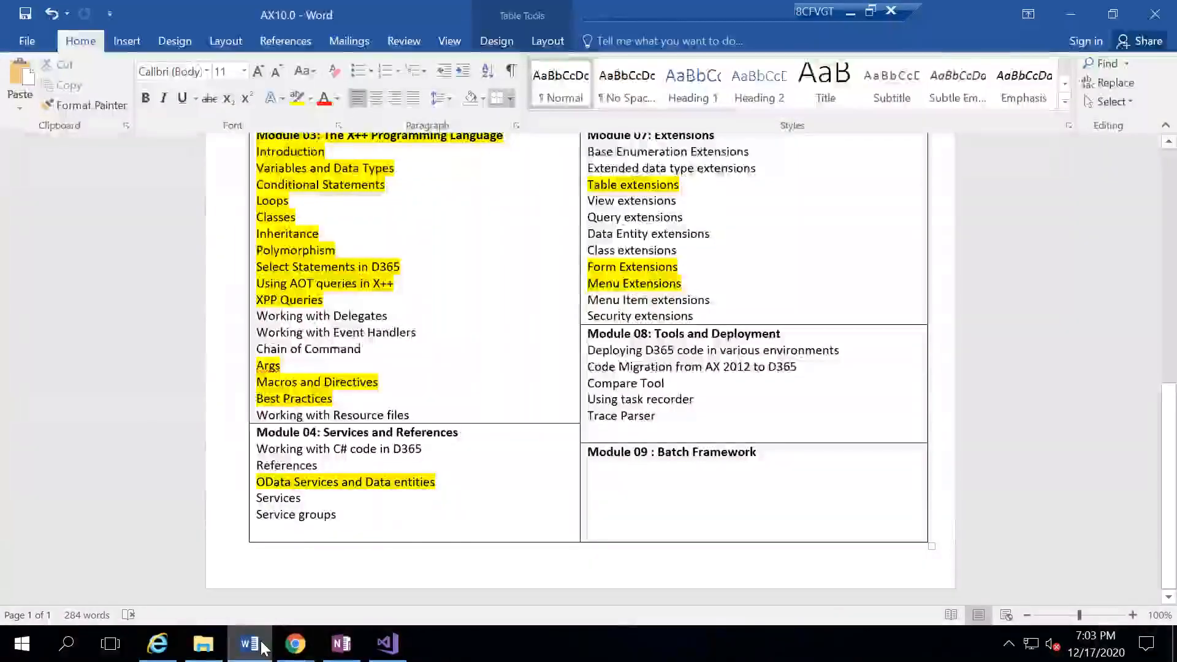
{"action": "left_click", "coordinate": [262, 647]}
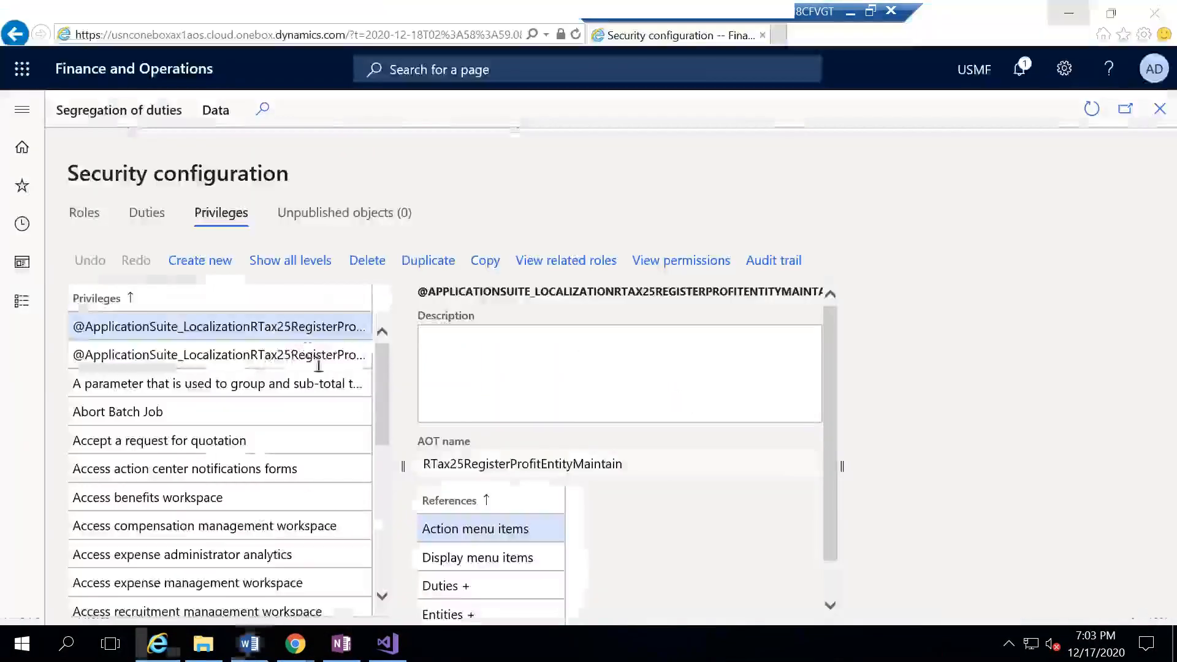
- Check BatchAbort permissions granted by Abort Batch Job, then select the Access benefits workspace duty
{"action": "left_click", "coordinate": [202, 411]}
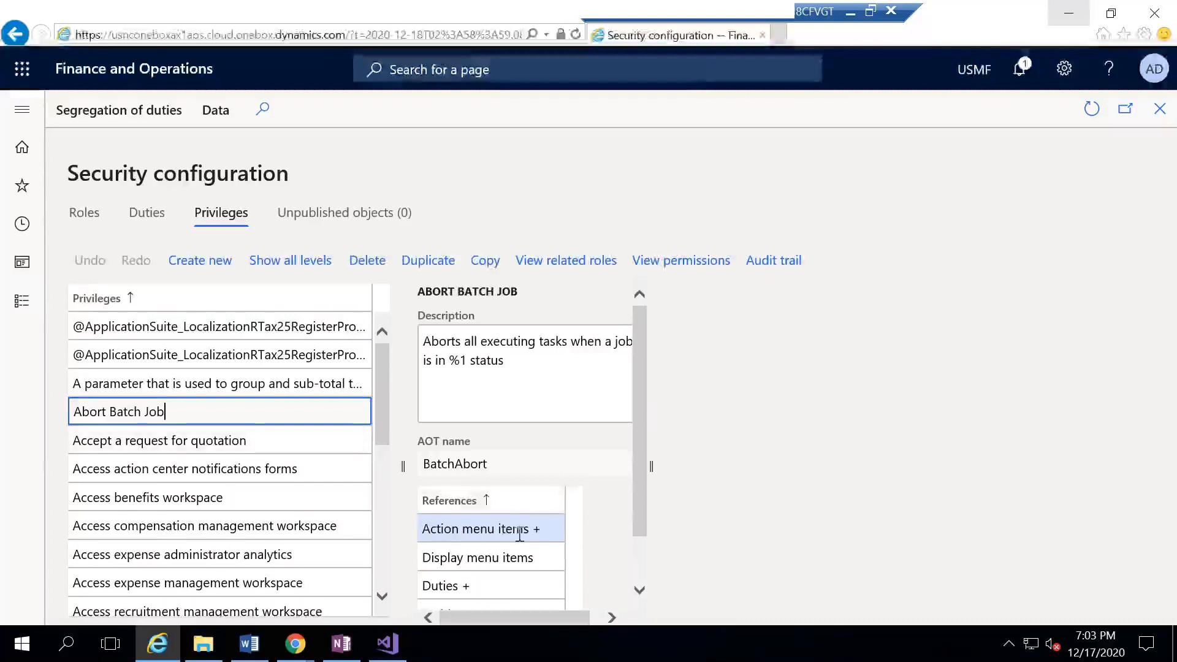
{"action": "left_click", "coordinate": [519, 532]}
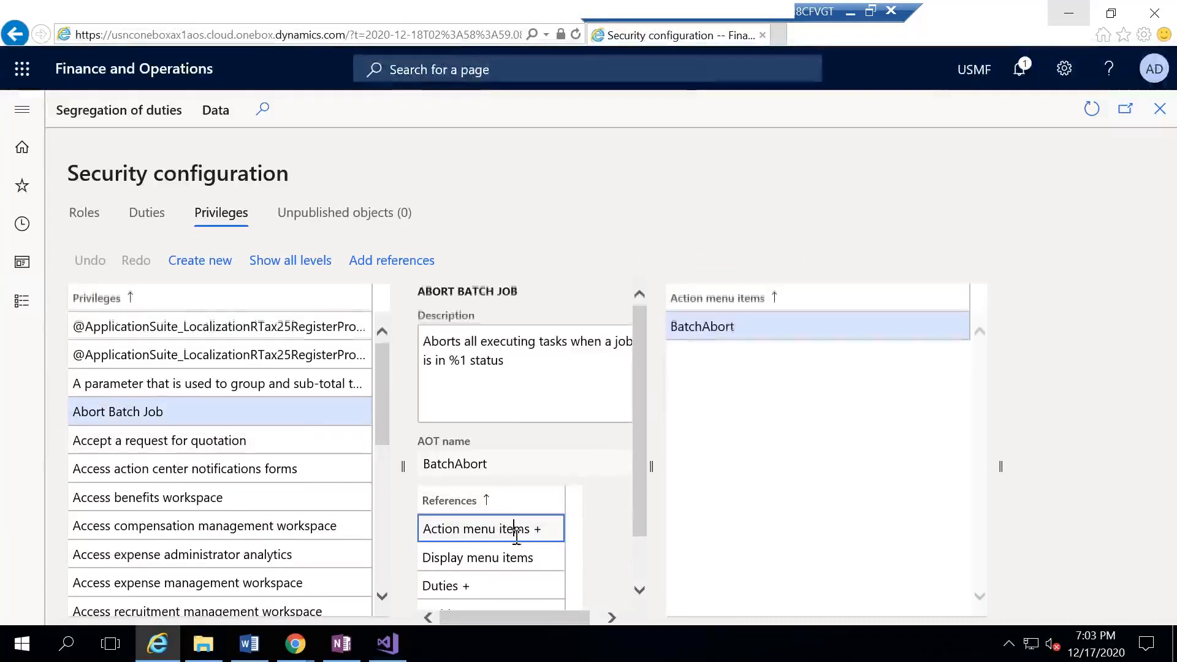
{"action": "left_click", "coordinate": [738, 328]}
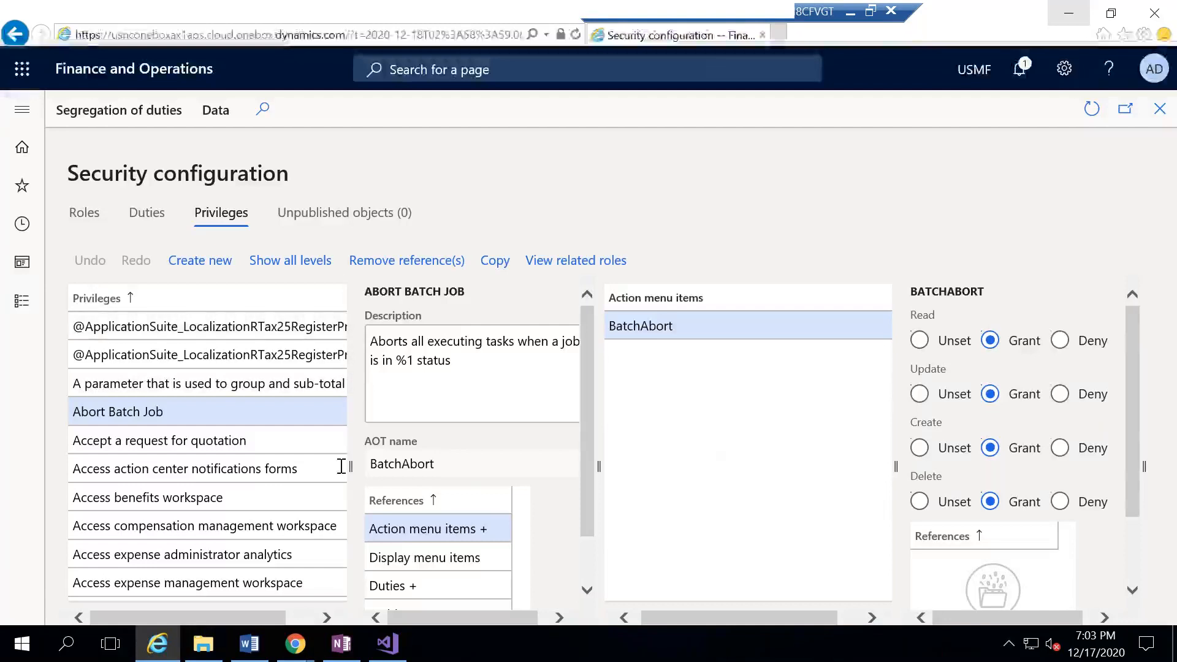
{"action": "left_click", "coordinate": [144, 214]}
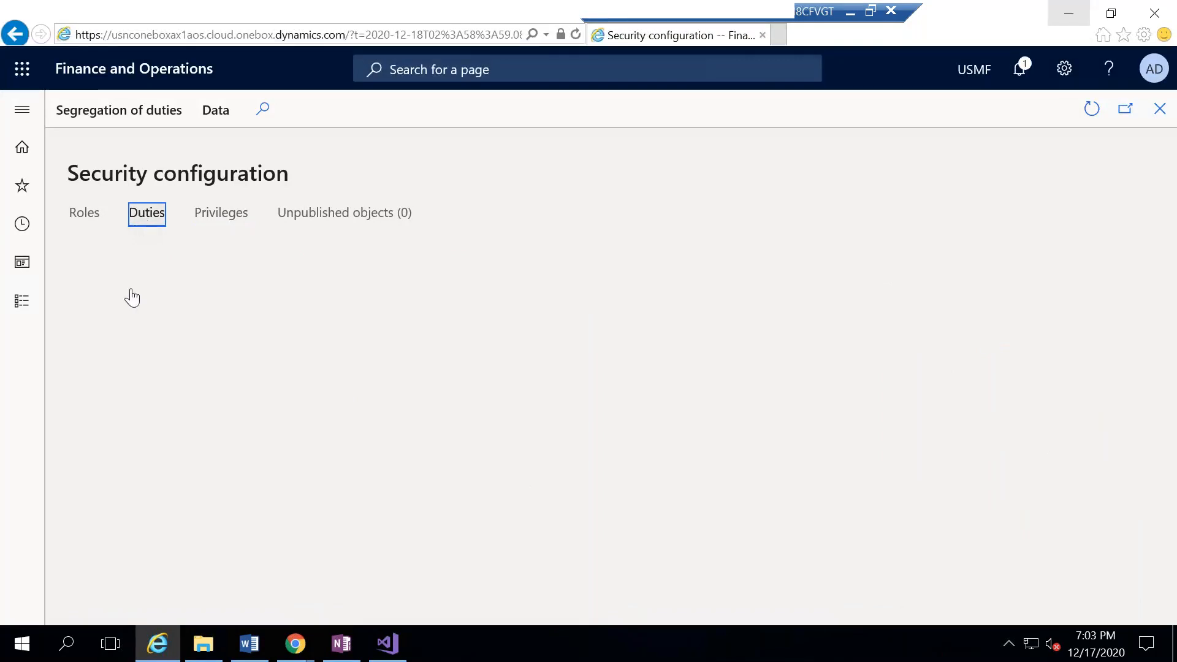
{"action": "left_click", "coordinate": [306, 358]}
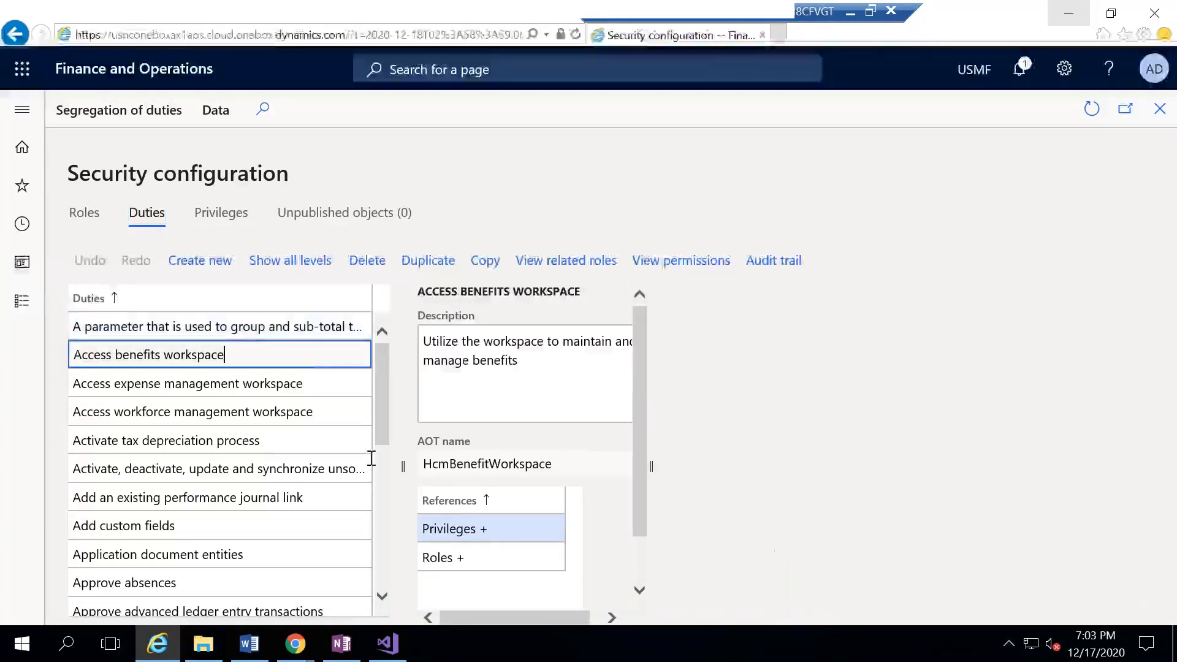
- View the Access benefits workspace privilege behind the duty, then return to the Privileges tab
{"action": "left_click", "coordinate": [494, 531]}
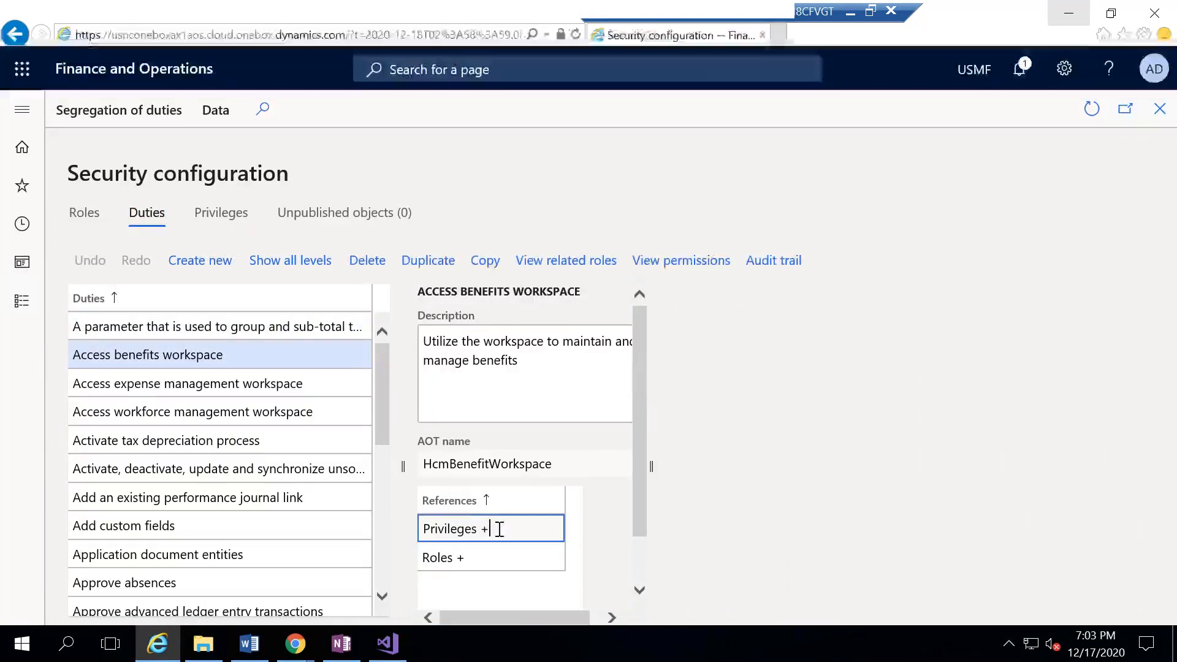
{"action": "left_click", "coordinate": [711, 328]}
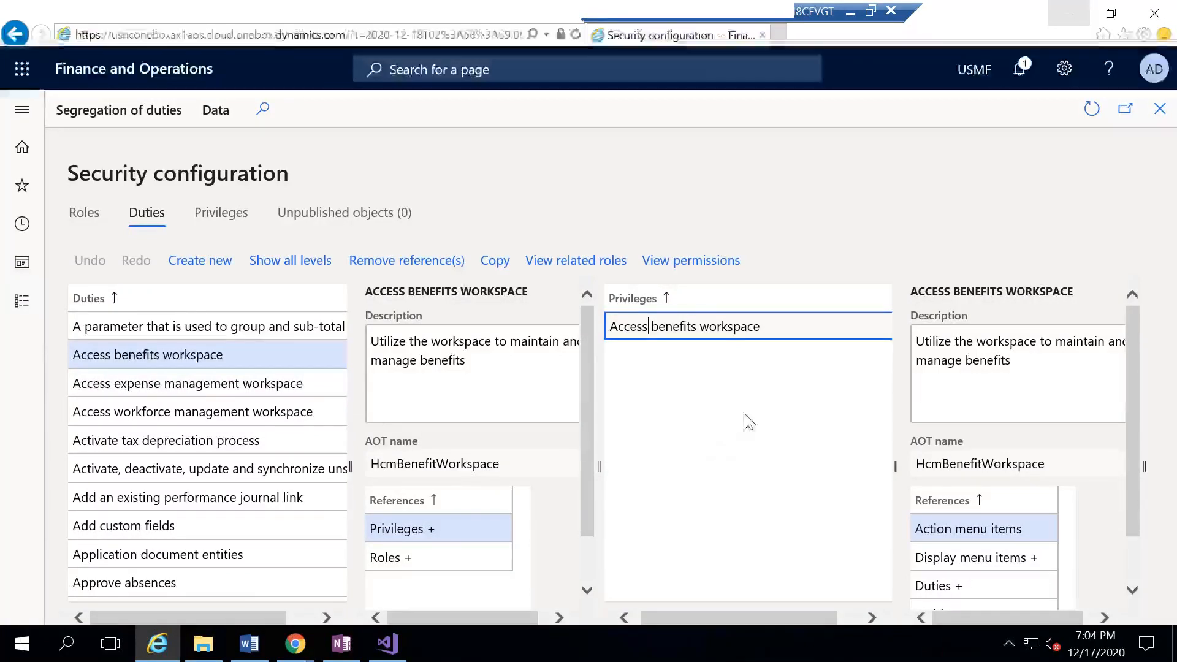
{"action": "left_click", "coordinate": [231, 219]}
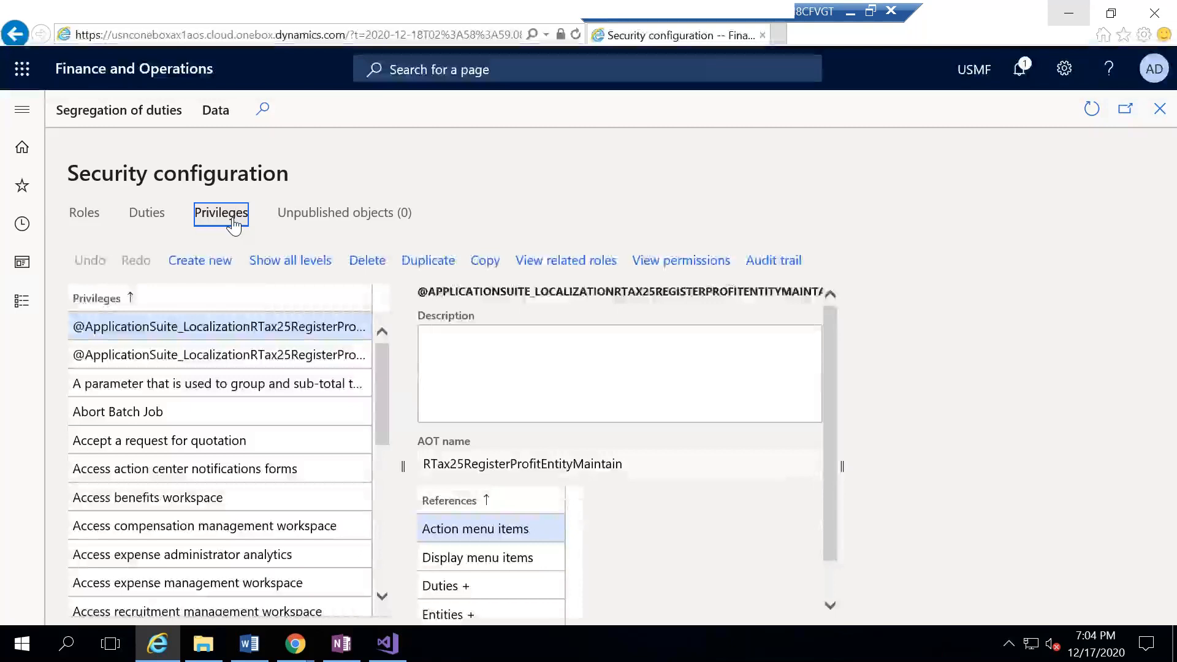
- Open the PurchRFQFormLetter_Accept action menu item referenced by Accept a request for quotation
{"action": "left_click", "coordinate": [271, 440]}
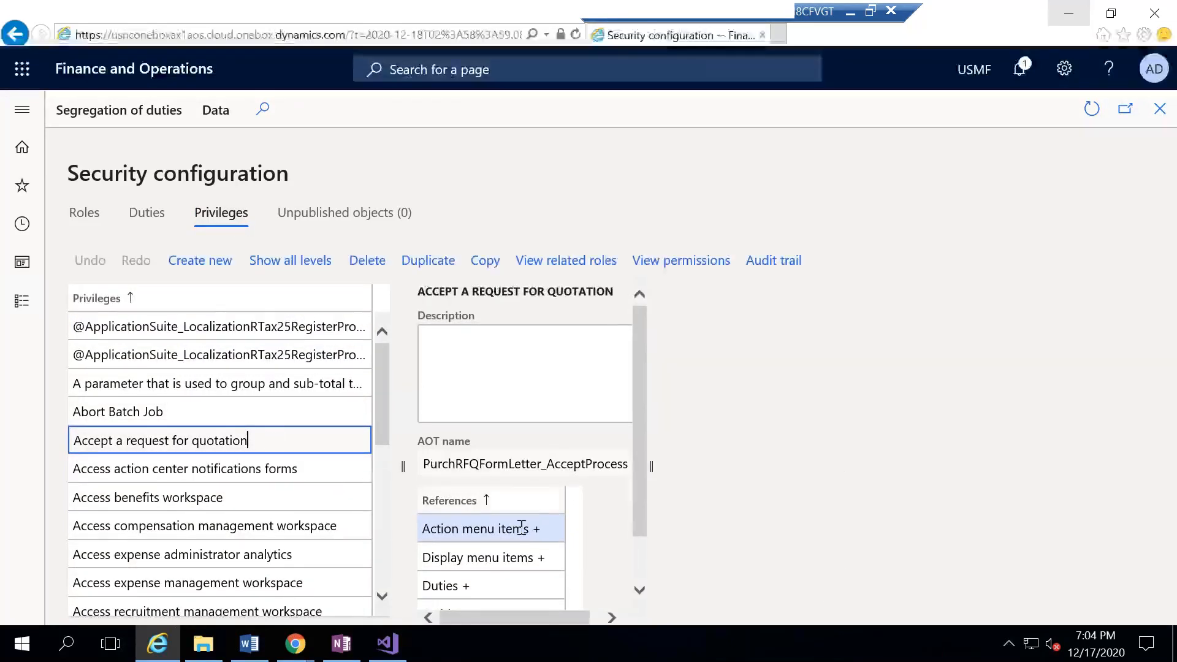
{"action": "left_click", "coordinate": [521, 528]}
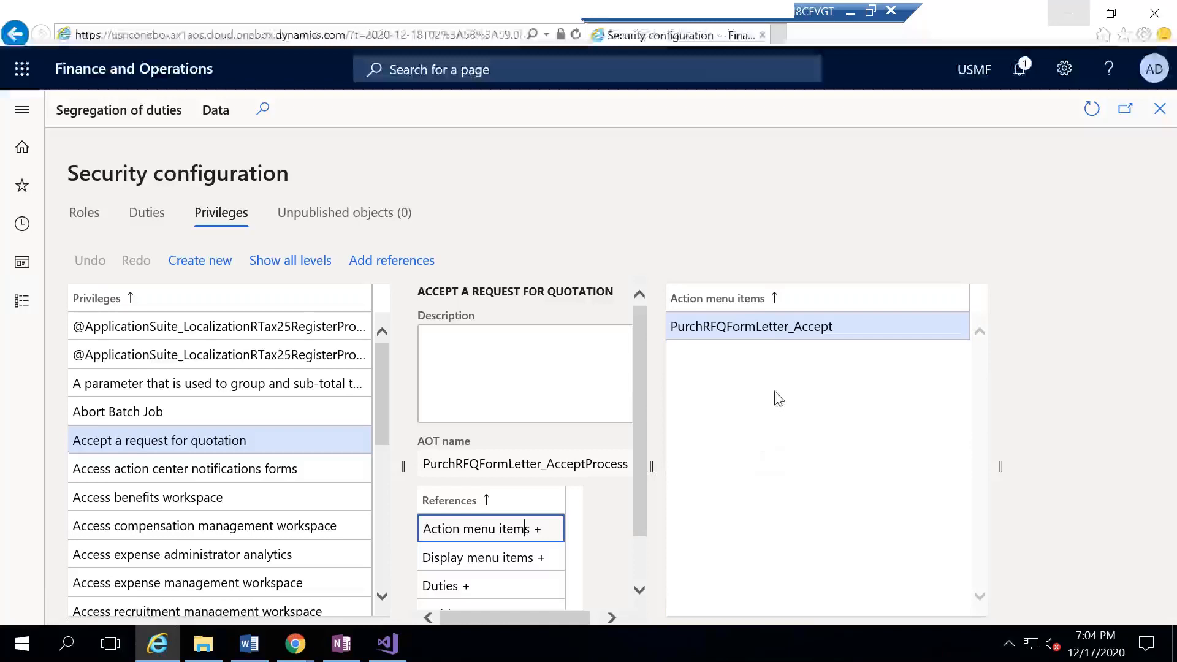
{"action": "left_click", "coordinate": [774, 330]}
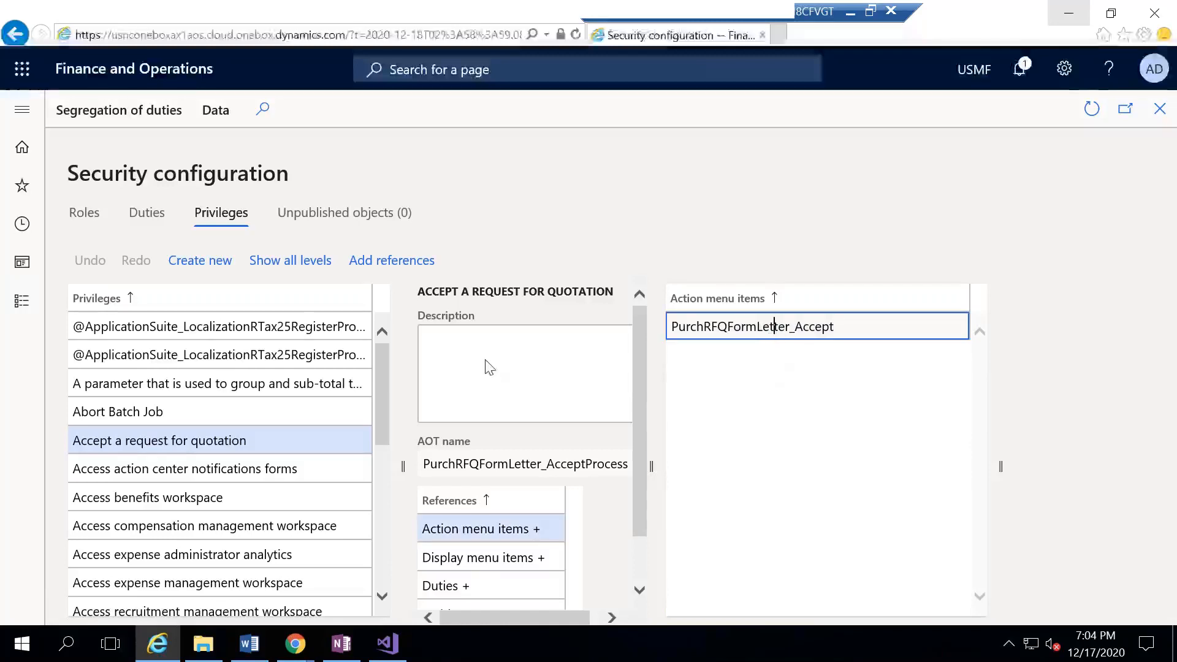
- Cancel a new privilege and review PurchRFQFormLetter_Accept's Read, Update, Create and Delete grants
{"action": "left_click", "coordinate": [221, 273]}
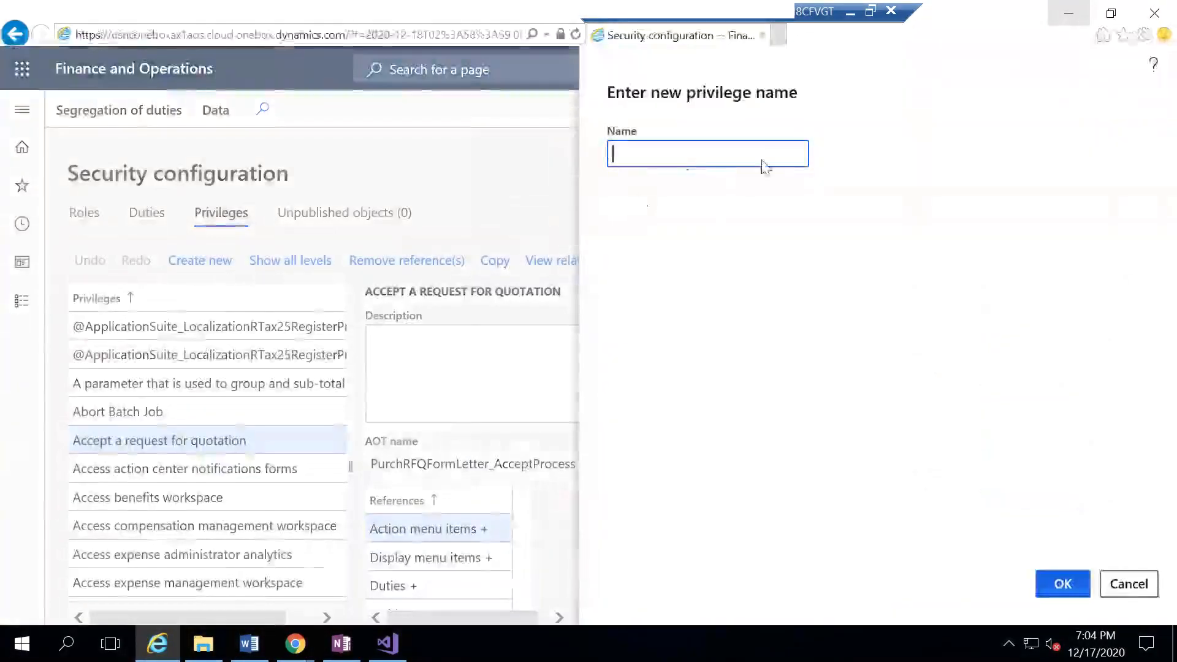
{"action": "left_click", "coordinate": [1130, 583]}
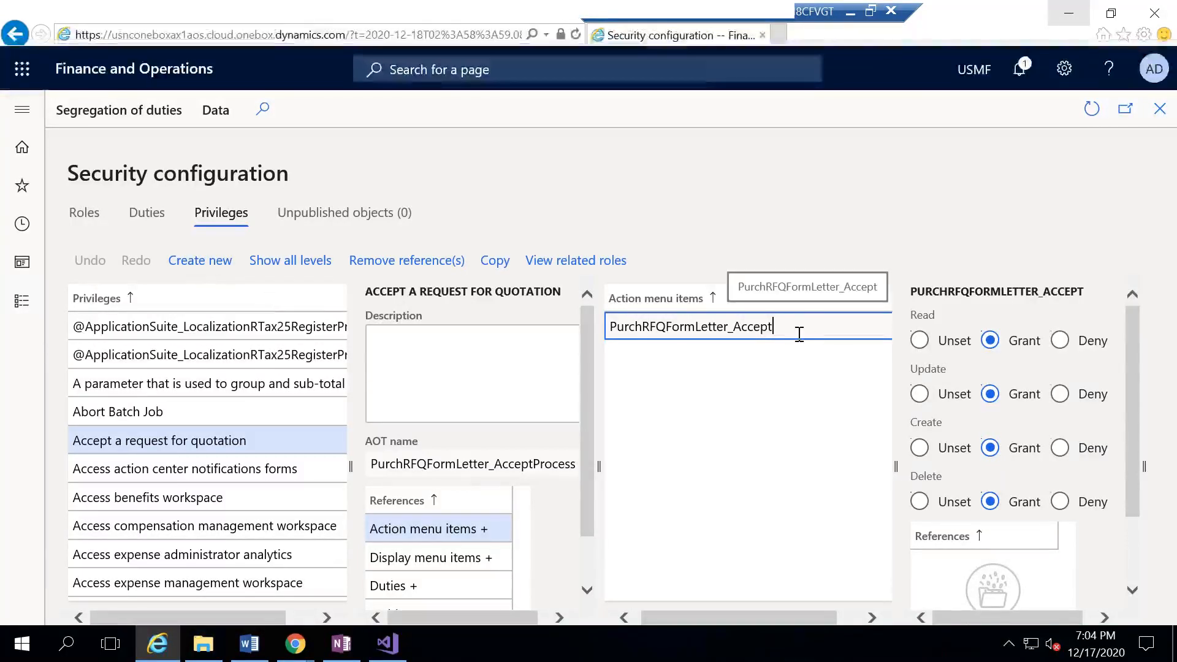
{"action": "left_click", "coordinate": [698, 403]}
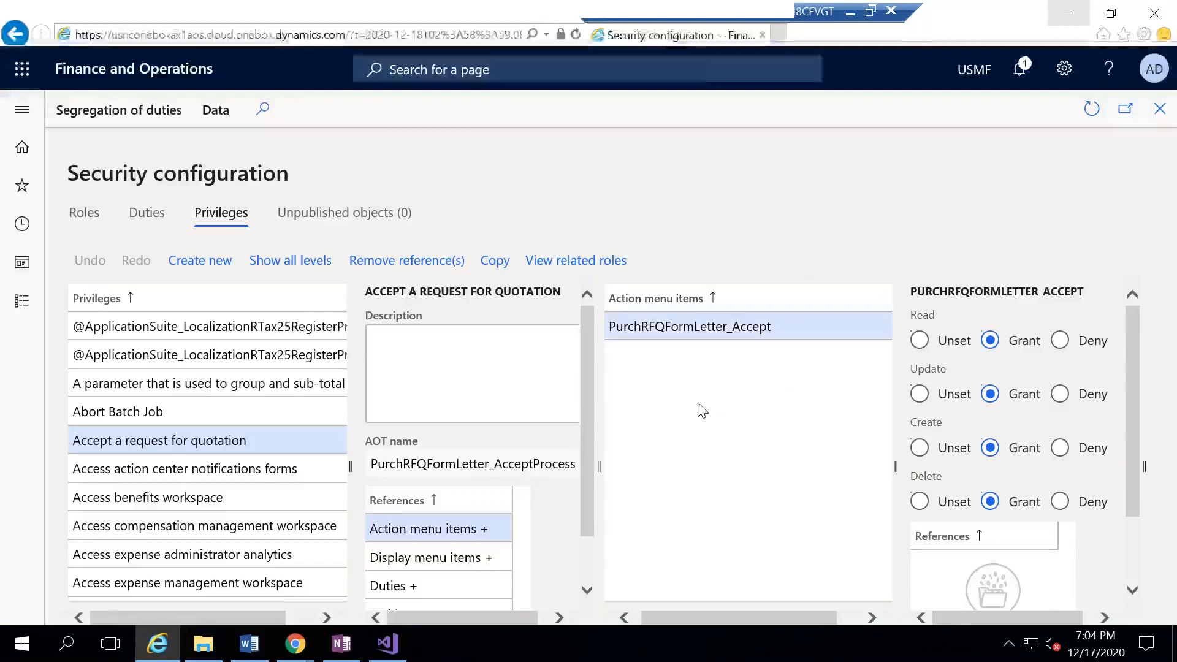
{"action": "right_click", "coordinate": [701, 410]}
{"action": "key", "text": "Escape"}
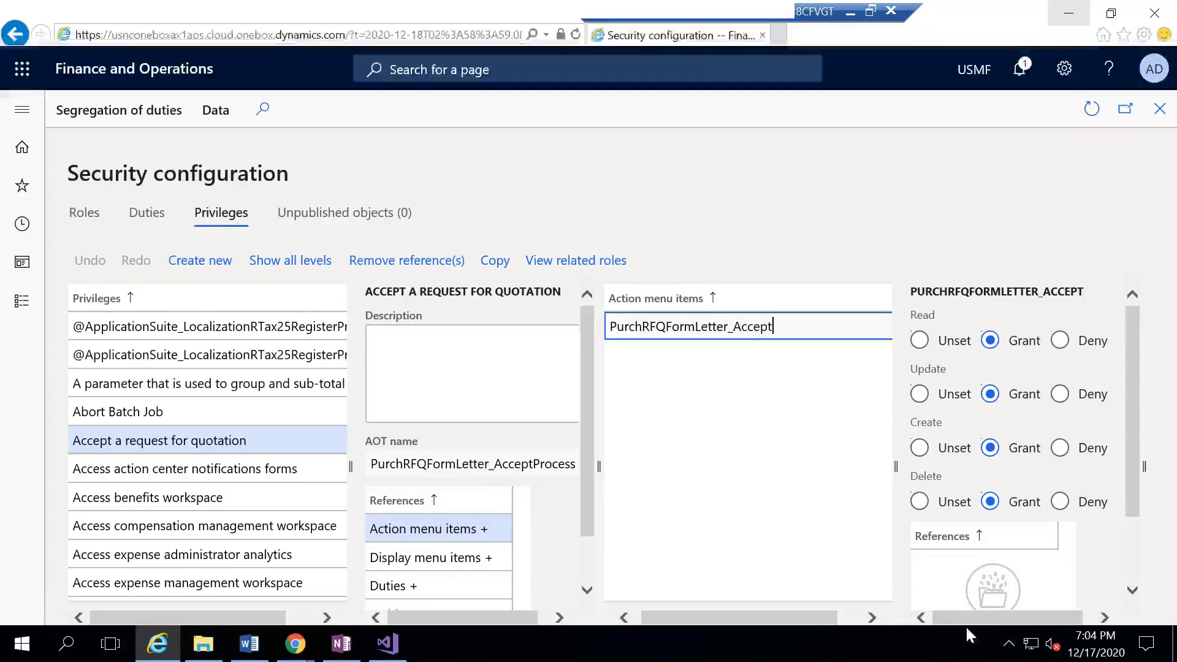
{"action": "left_click", "coordinate": [689, 464]}
{"action": "left_click_drag", "start_coordinate": [762, 619], "coordinate": [597, 635]}
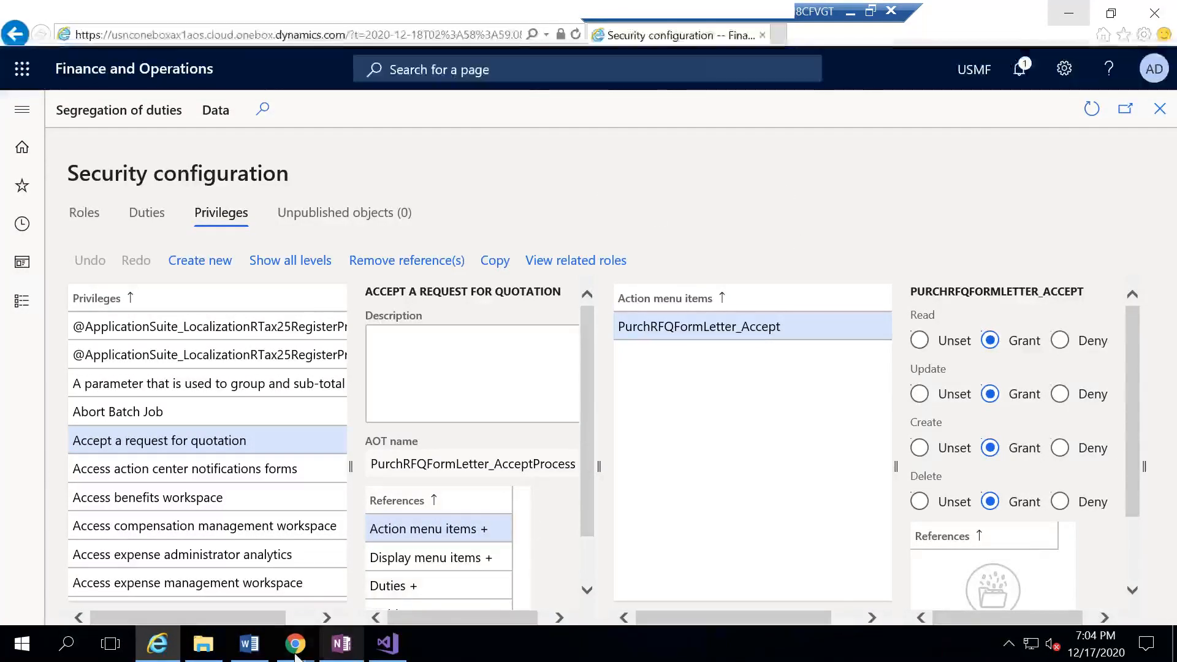
{"action": "left_click", "coordinate": [244, 649]}
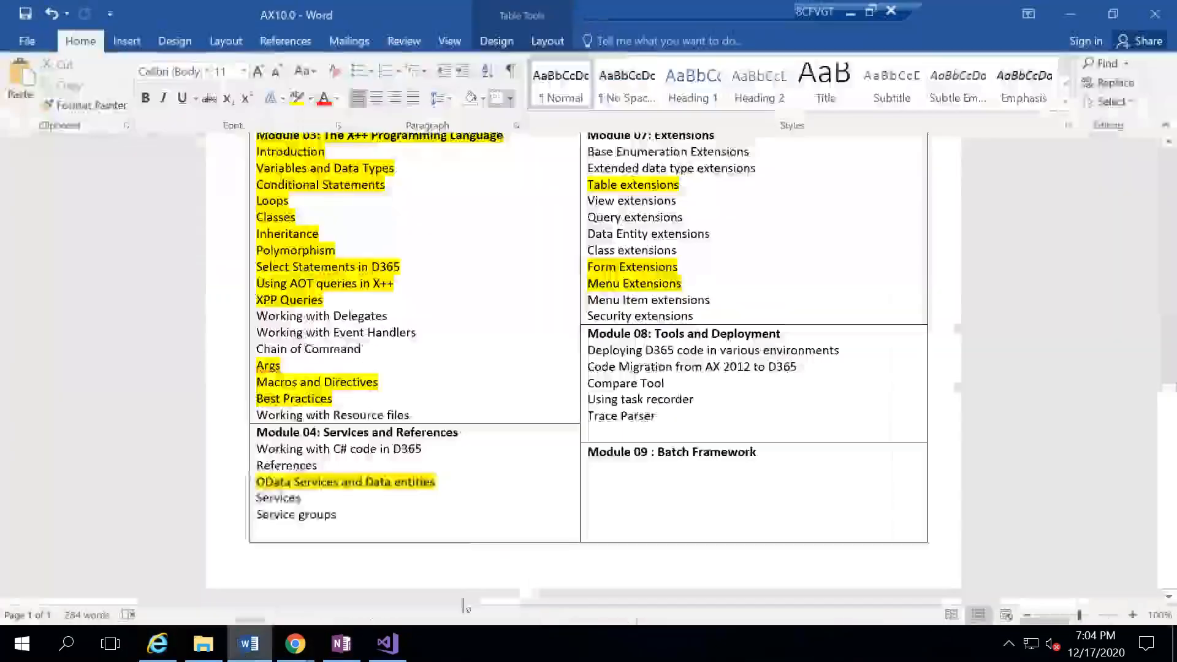
{"action": "left_click_drag", "start_coordinate": [810, 367], "coordinate": [577, 366]}
{"action": "left_click", "coordinate": [685, 404]}
{"action": "left_click_drag", "start_coordinate": [782, 373], "coordinate": [591, 370]}
{"action": "left_click", "coordinate": [705, 400]}
{"action": "left_click_drag", "start_coordinate": [804, 368], "coordinate": [593, 374]}
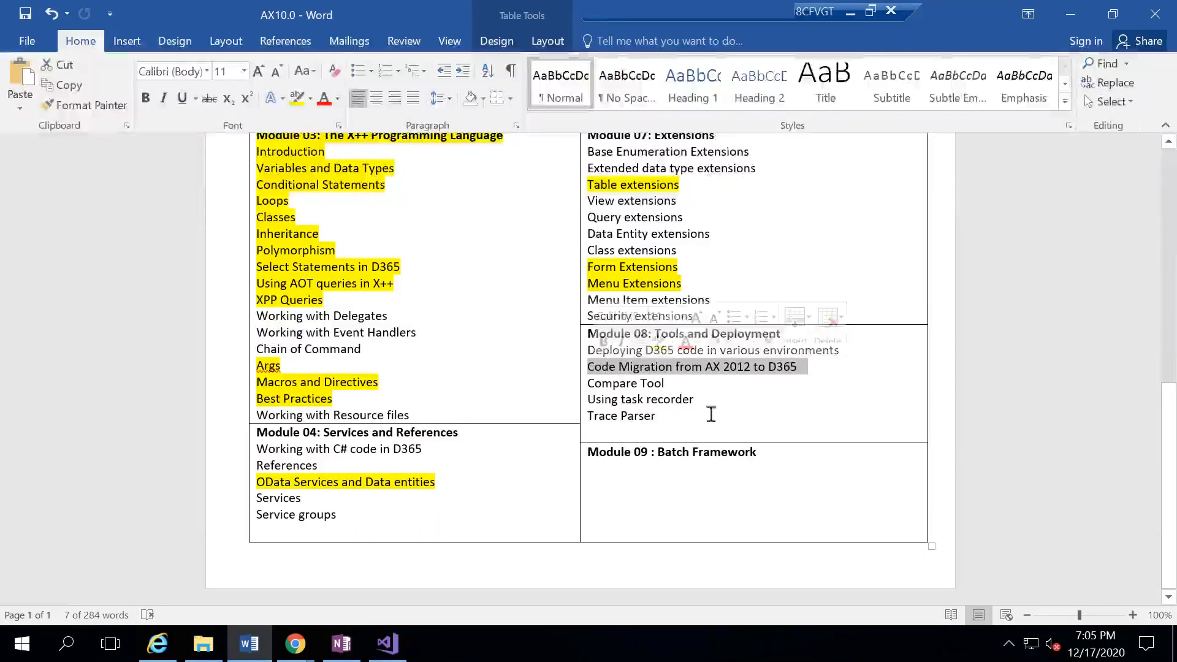
{"action": "left_click", "coordinate": [812, 389]}
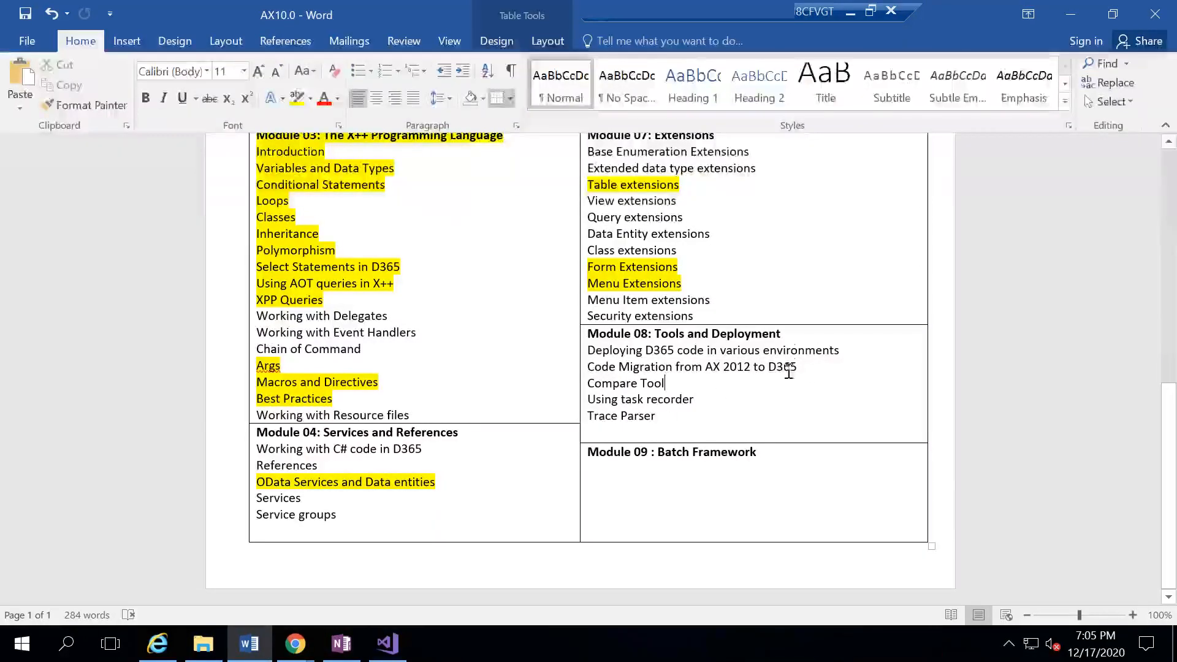
{"action": "left_click_drag", "start_coordinate": [820, 366], "coordinate": [610, 372]}
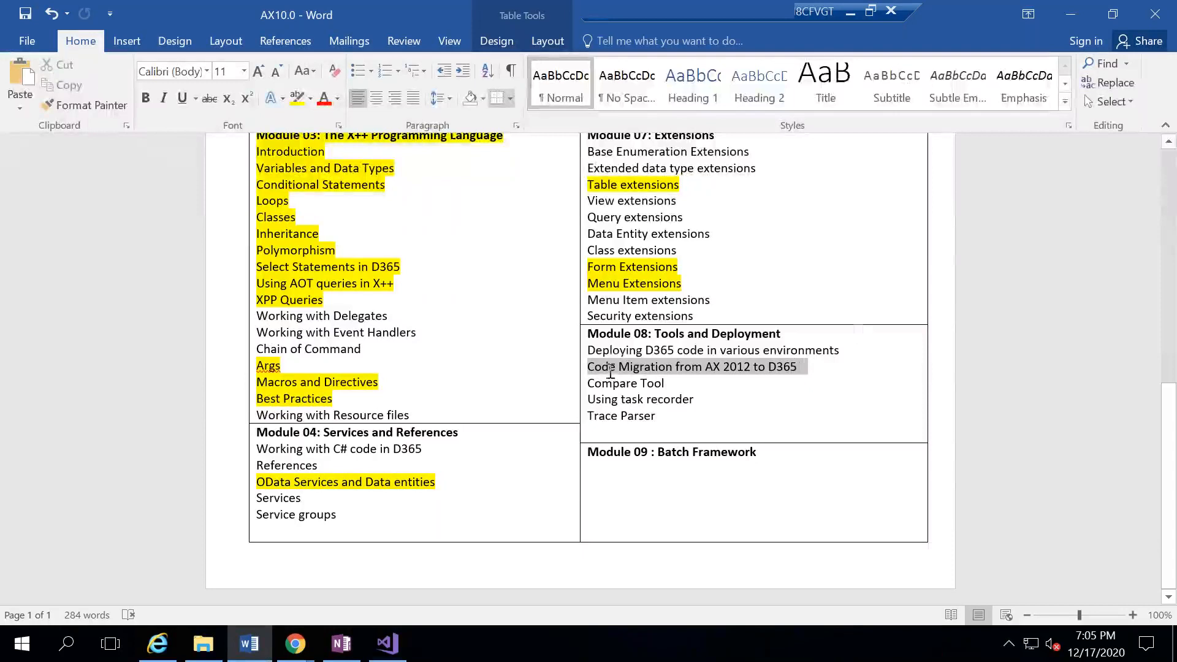
{"action": "left_click", "coordinate": [704, 401]}
{"action": "left_click", "coordinate": [1071, 14]}
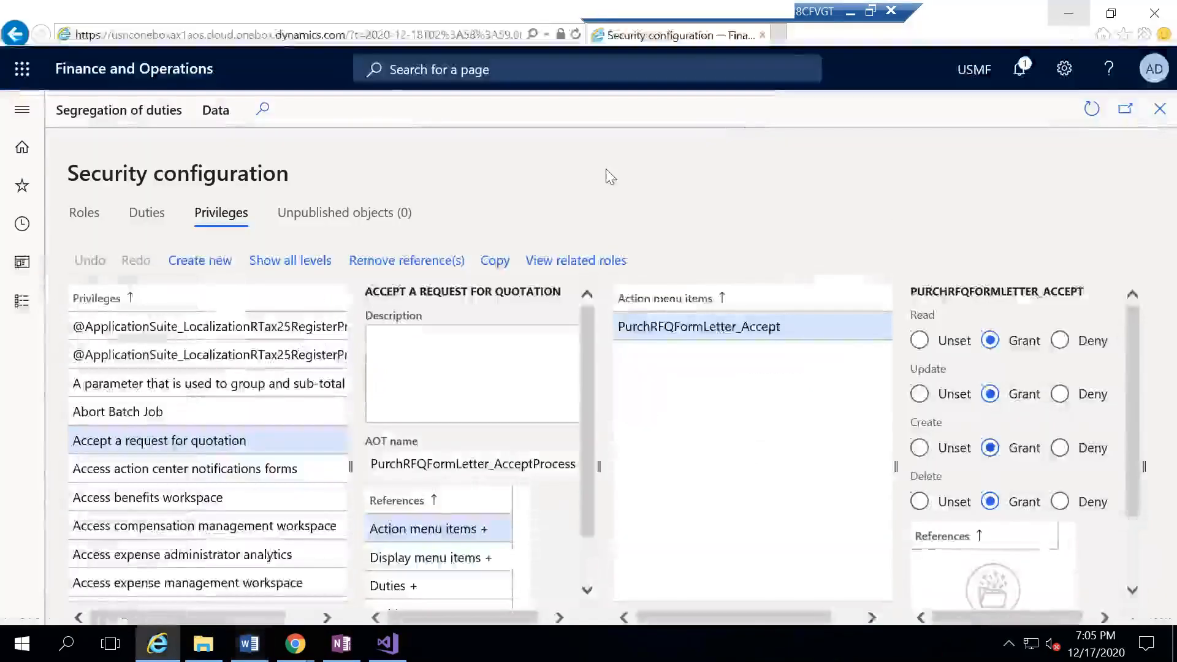
- Go to lcs.dynamics.com in Chrome and sign in to Lifecycle Services
{"action": "key", "text": "ctrl+t"}
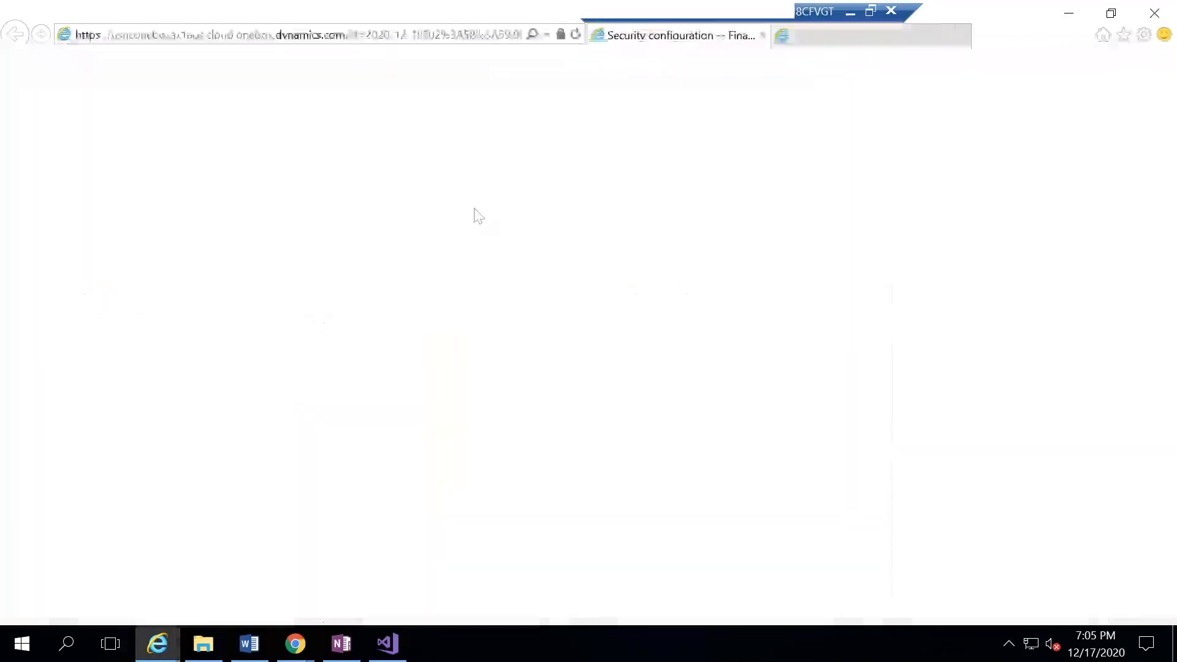
{"action": "type", "text": "lcs"}
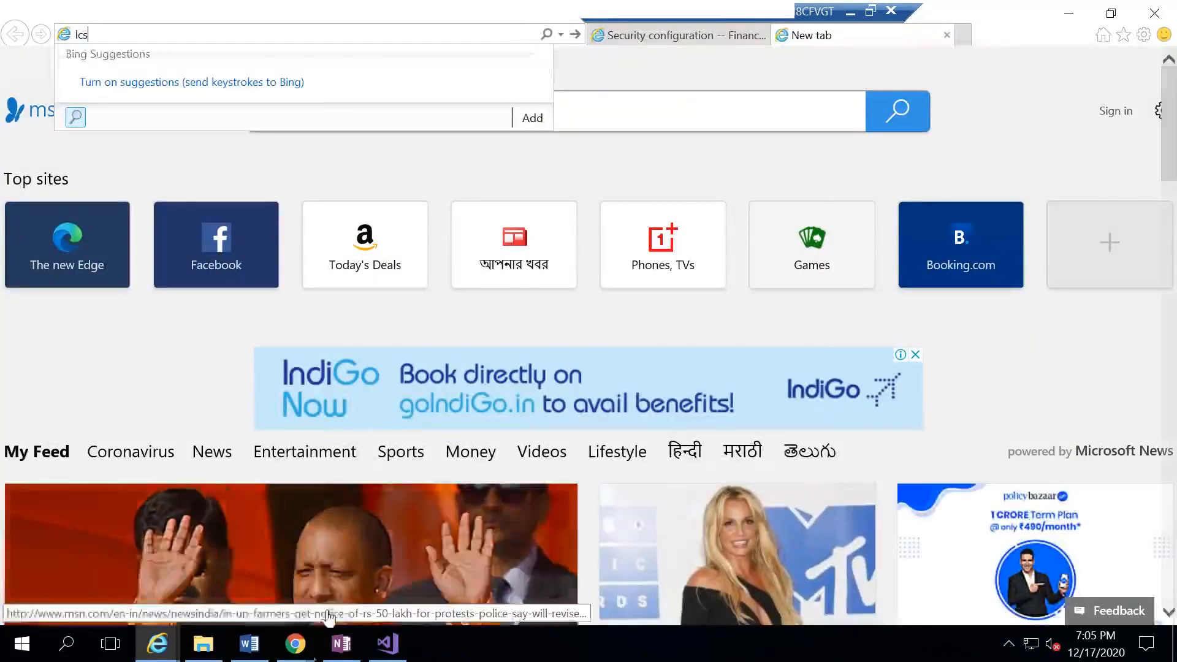
{"action": "mouse_move", "coordinate": [295, 643]}
{"action": "left_click", "coordinate": [246, 612]}
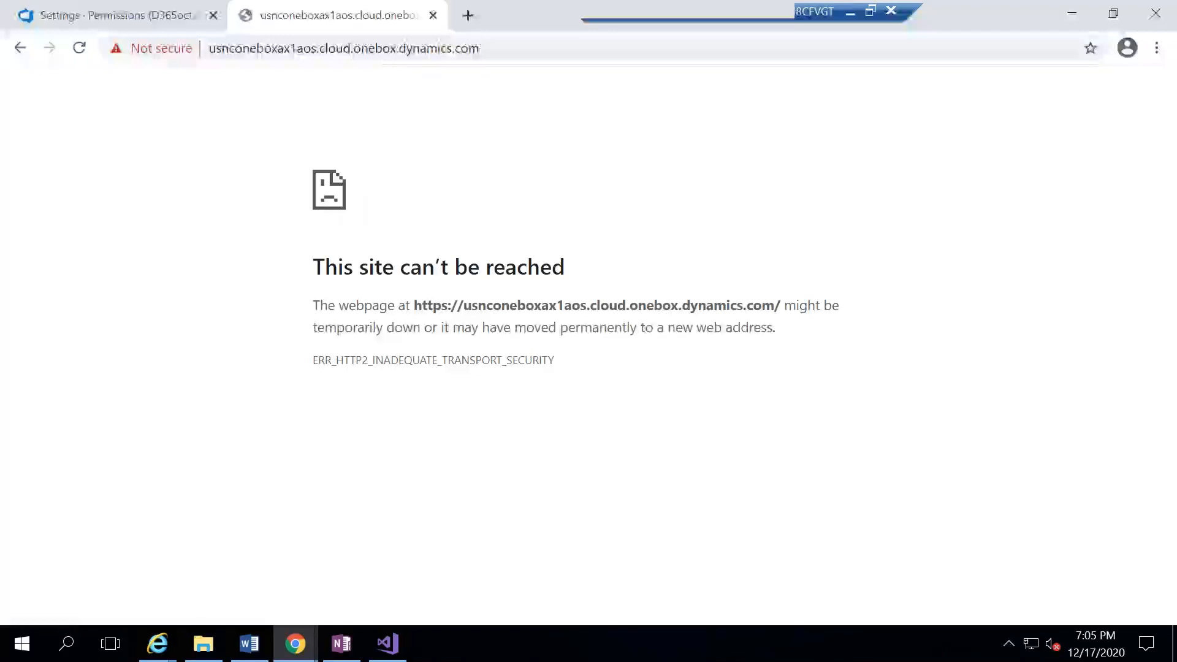
{"action": "left_click", "coordinate": [387, 55]}
{"action": "type", "text": "lcs"}
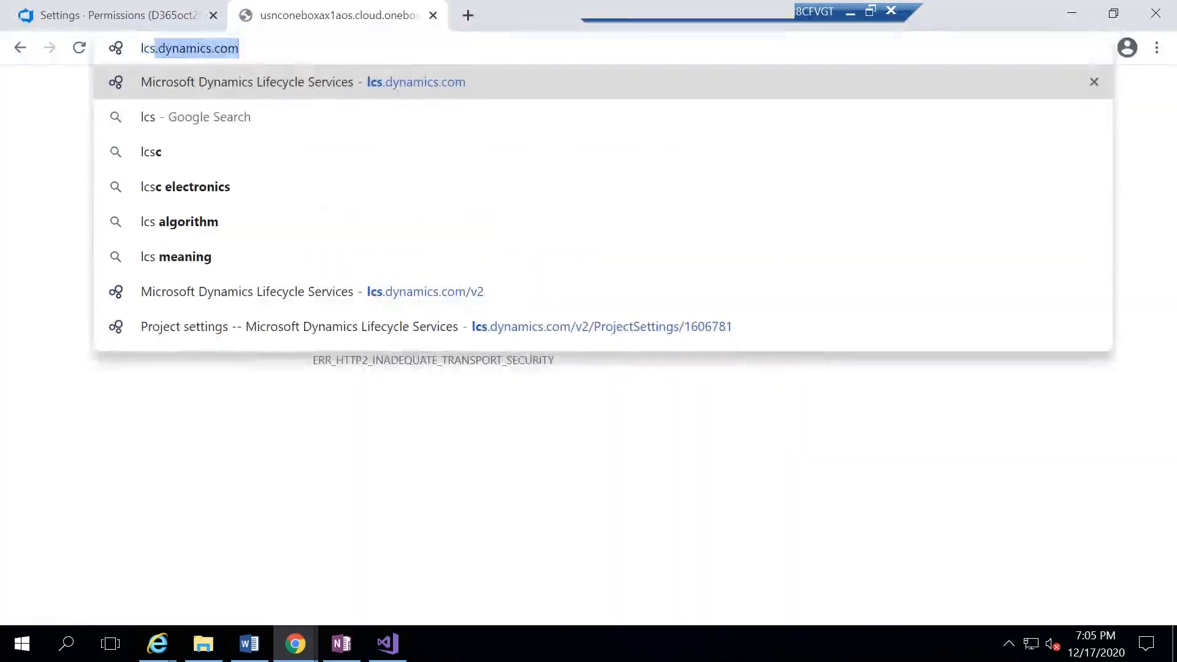
{"action": "key", "text": "Return"}
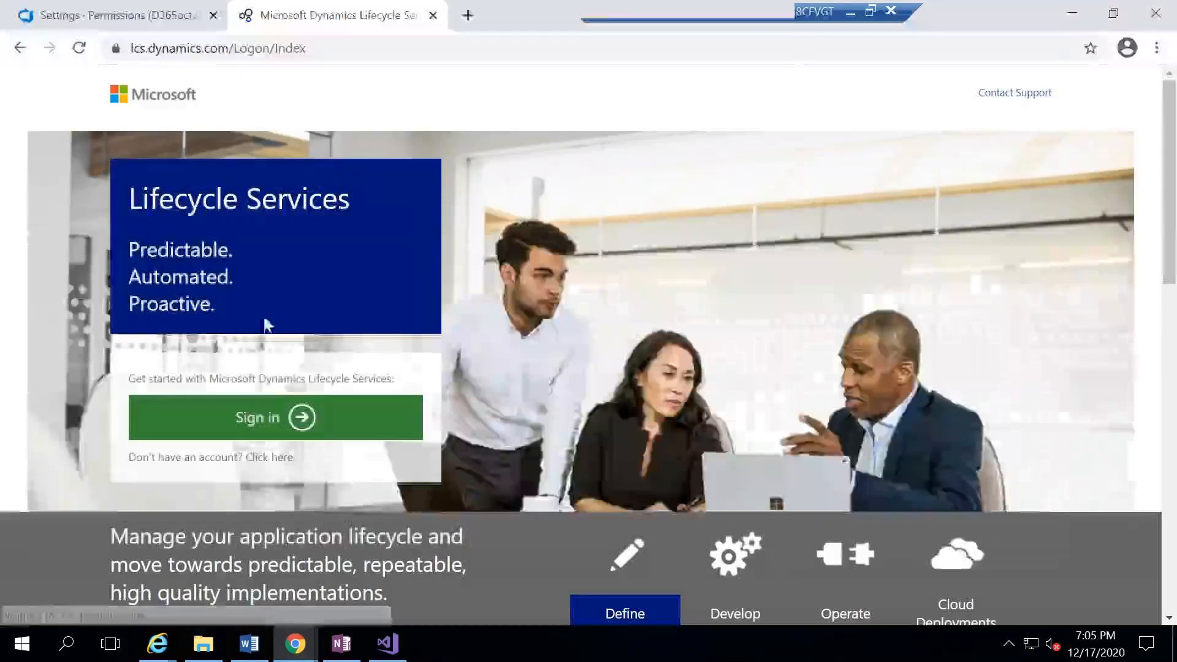
{"action": "left_click", "coordinate": [307, 436]}
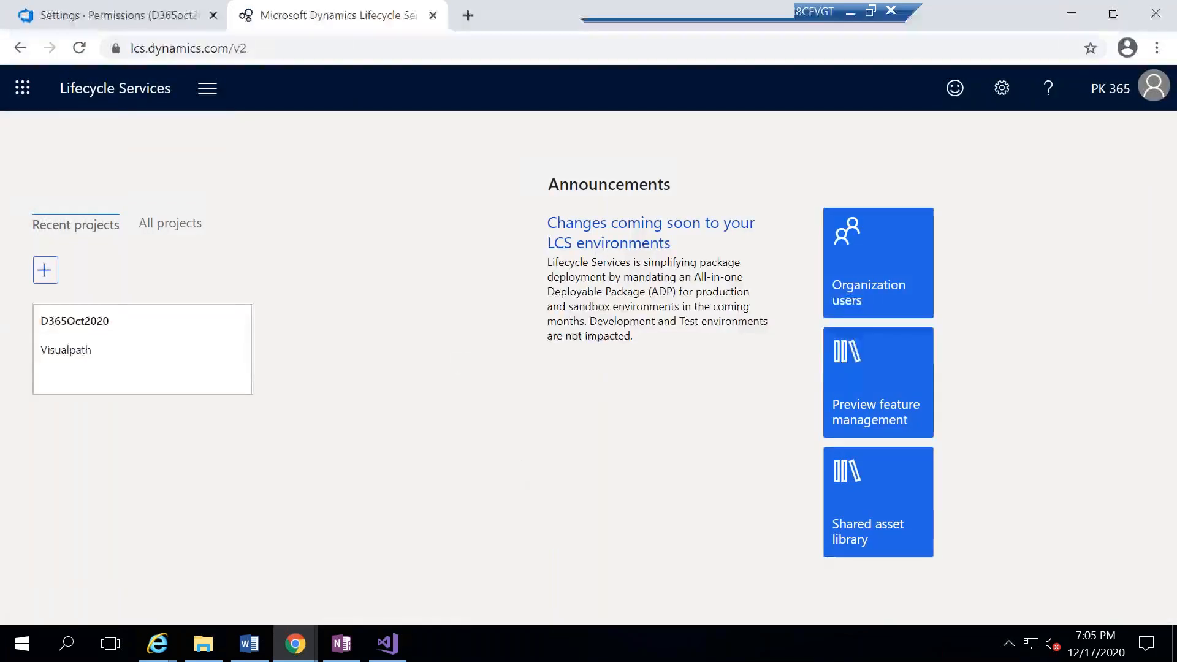
- Show the Shared asset library's Data package files with the Name column widened to show full names
{"action": "left_click", "coordinate": [901, 512]}
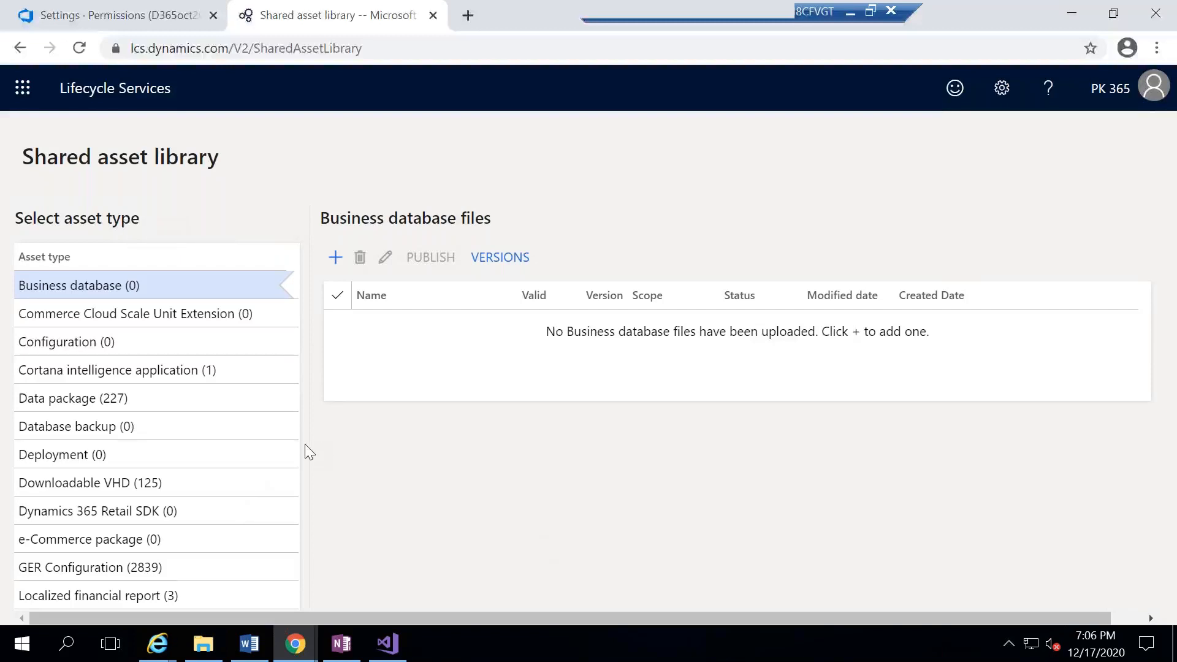
{"action": "left_click", "coordinate": [187, 409]}
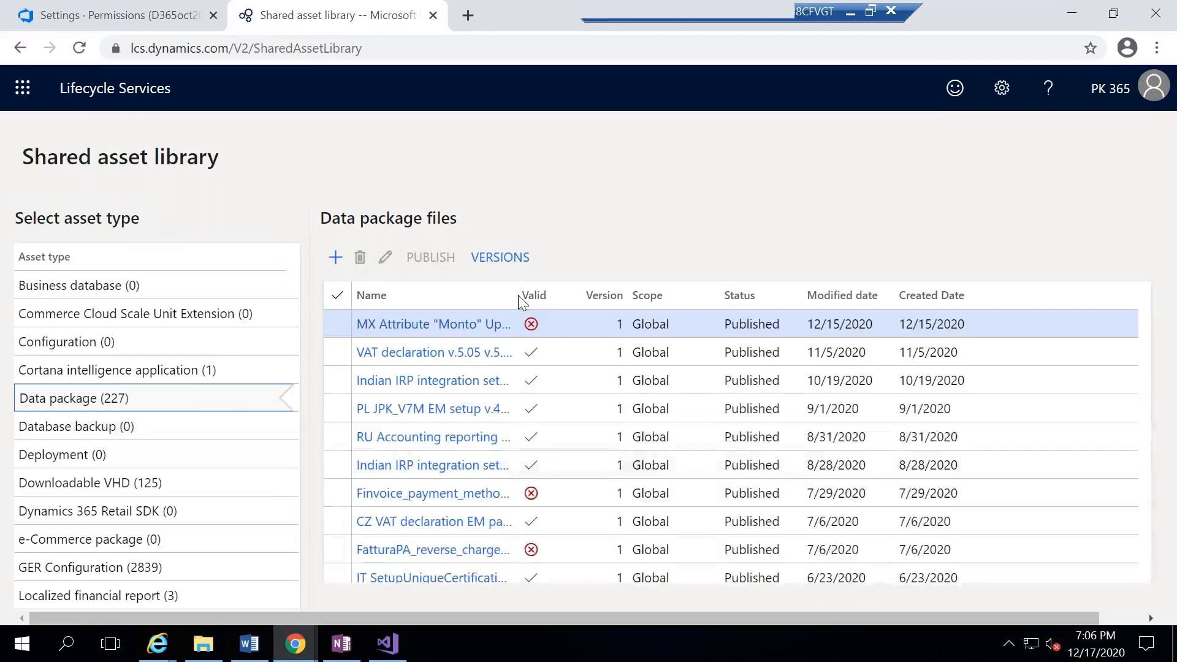
{"action": "left_click_drag", "start_coordinate": [509, 293], "coordinate": [704, 294]}
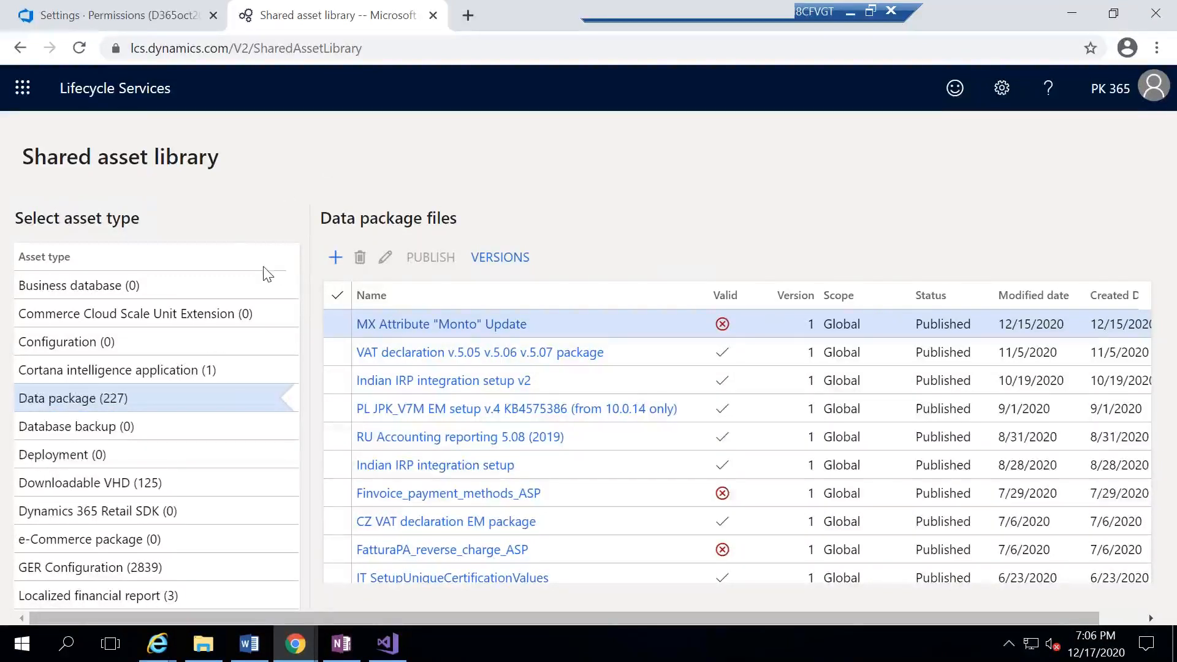
- List the Downloadable VHD files in the shared asset library and scroll through them
{"action": "left_click", "coordinate": [176, 485]}
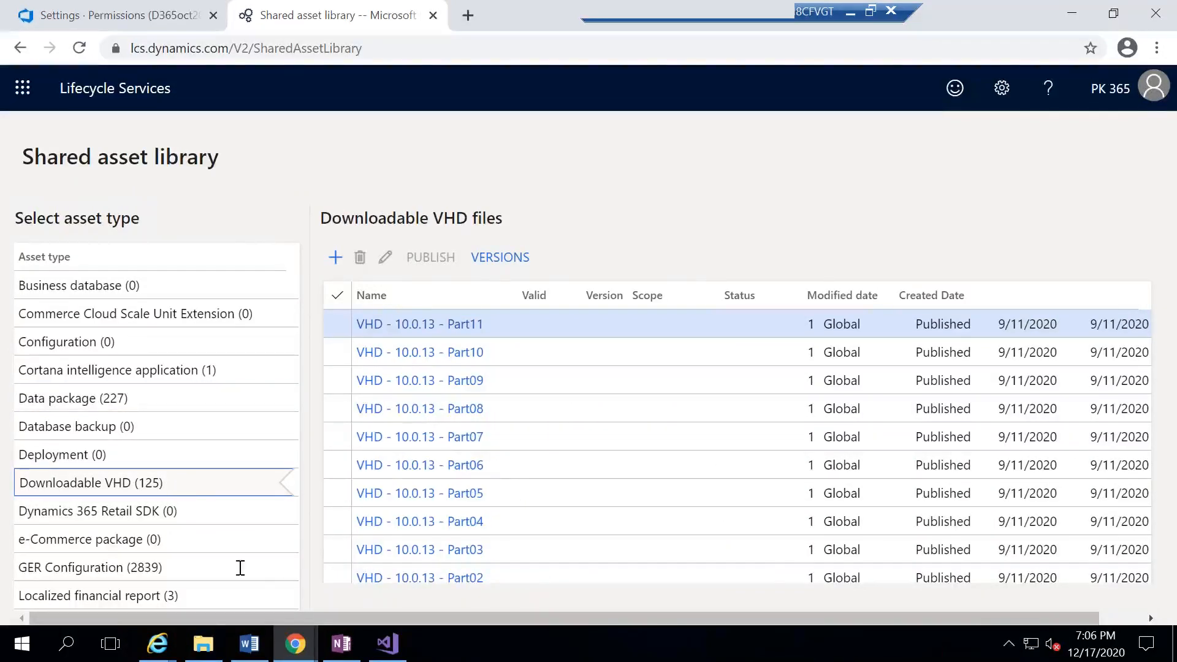
{"action": "left_click_drag", "start_coordinate": [325, 624], "coordinate": [498, 615]}
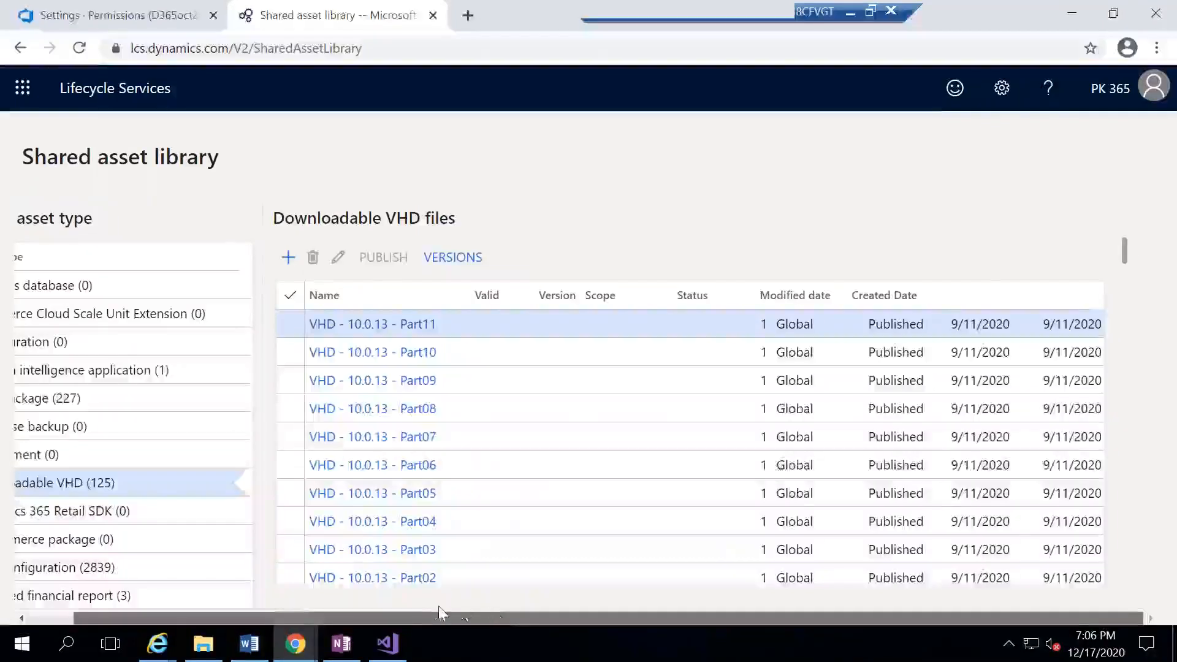
{"action": "left_click_drag", "start_coordinate": [298, 615], "coordinate": [88, 613]}
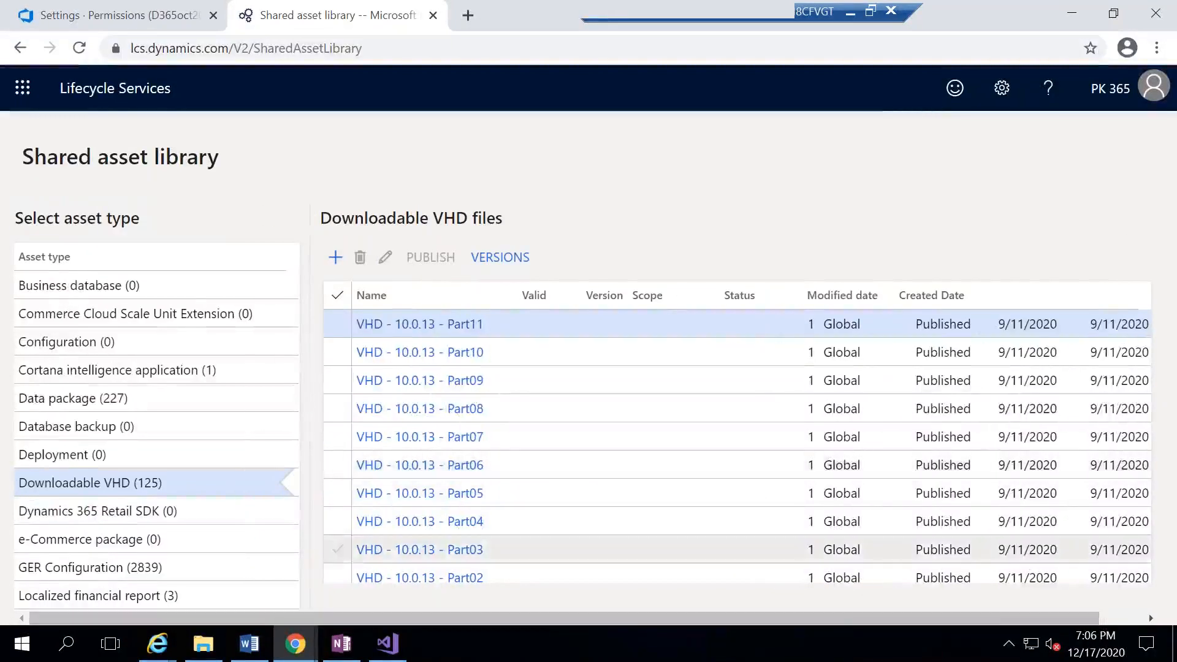
{"action": "left_click_drag", "start_coordinate": [841, 620], "coordinate": [1176, 336]}
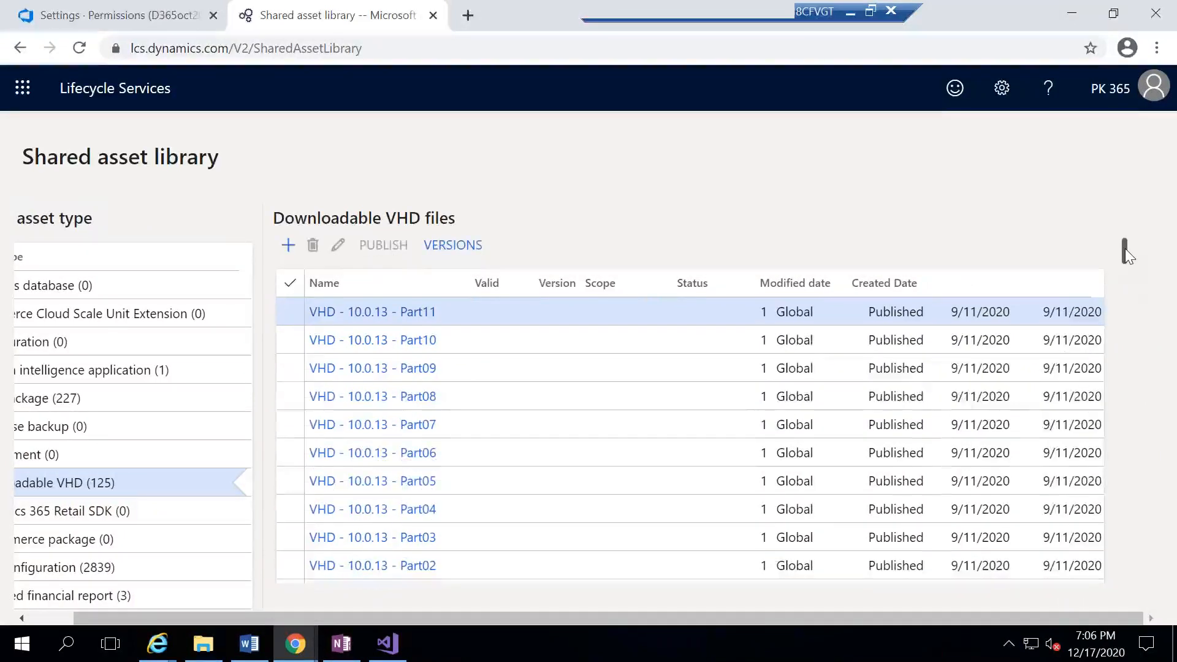
{"action": "left_click_drag", "start_coordinate": [1124, 249], "coordinate": [1132, 432]}
{"action": "scroll", "coordinate": [1141, 392], "scroll_direction": "up", "scroll_amount": 10}
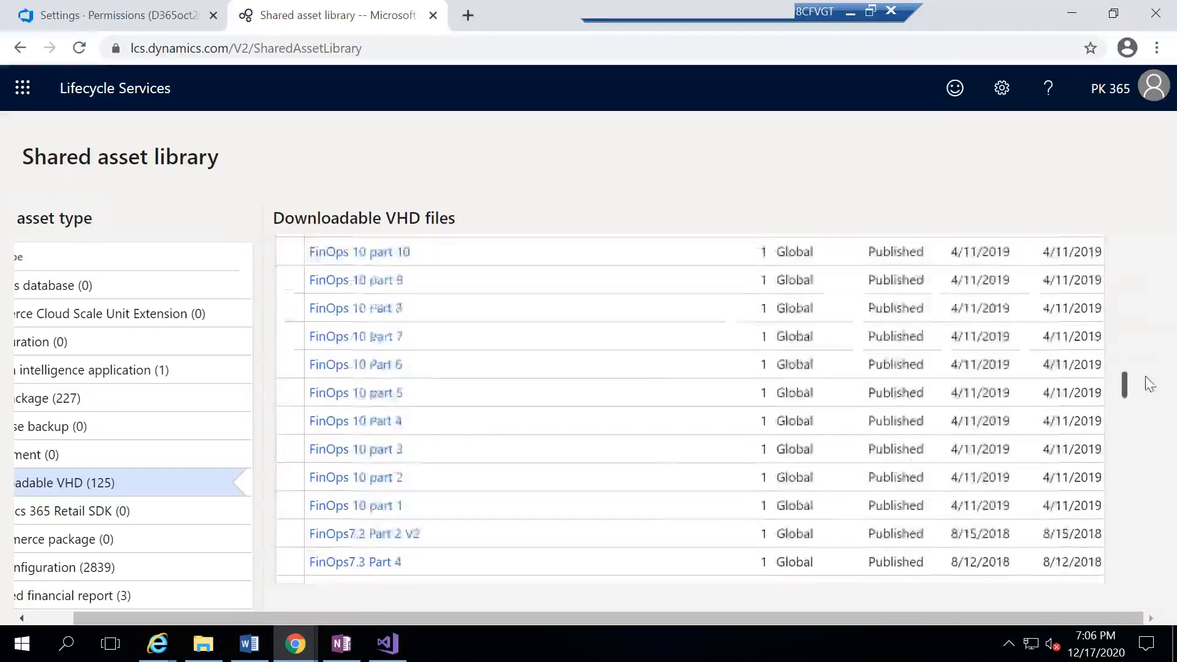
{"action": "scroll", "coordinate": [1149, 359], "scroll_direction": "up", "scroll_amount": 15}
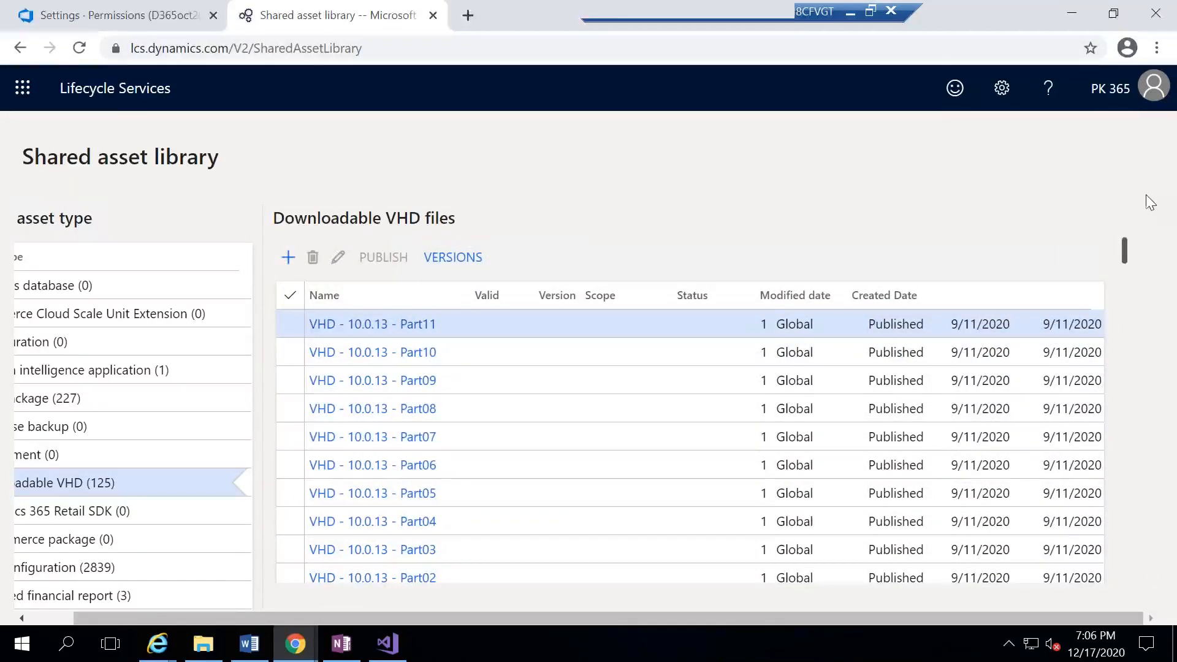
{"action": "scroll", "coordinate": [1113, 368], "scroll_direction": "down", "scroll_amount": 20}
{"action": "scroll", "coordinate": [1094, 432], "scroll_direction": "up", "scroll_amount": 20}
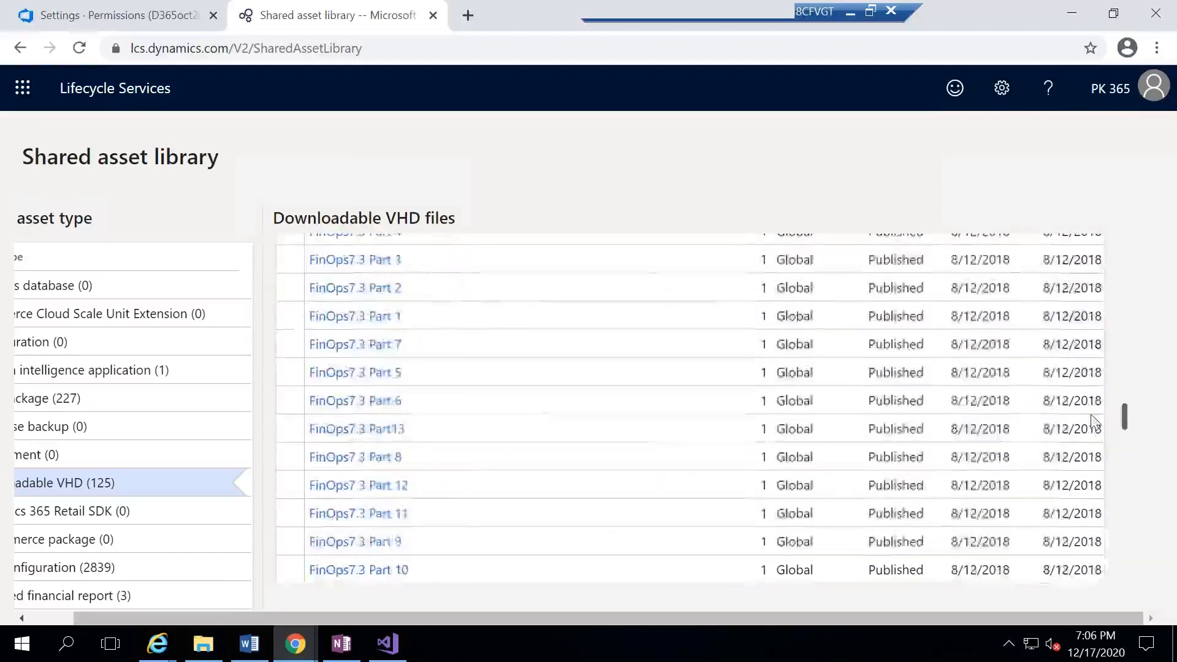
- Switch through Commerce Cloud Scale Unit Extension to the three Localized financial report files
{"action": "left_click_drag", "start_coordinate": [613, 621], "coordinate": [245, 620]}
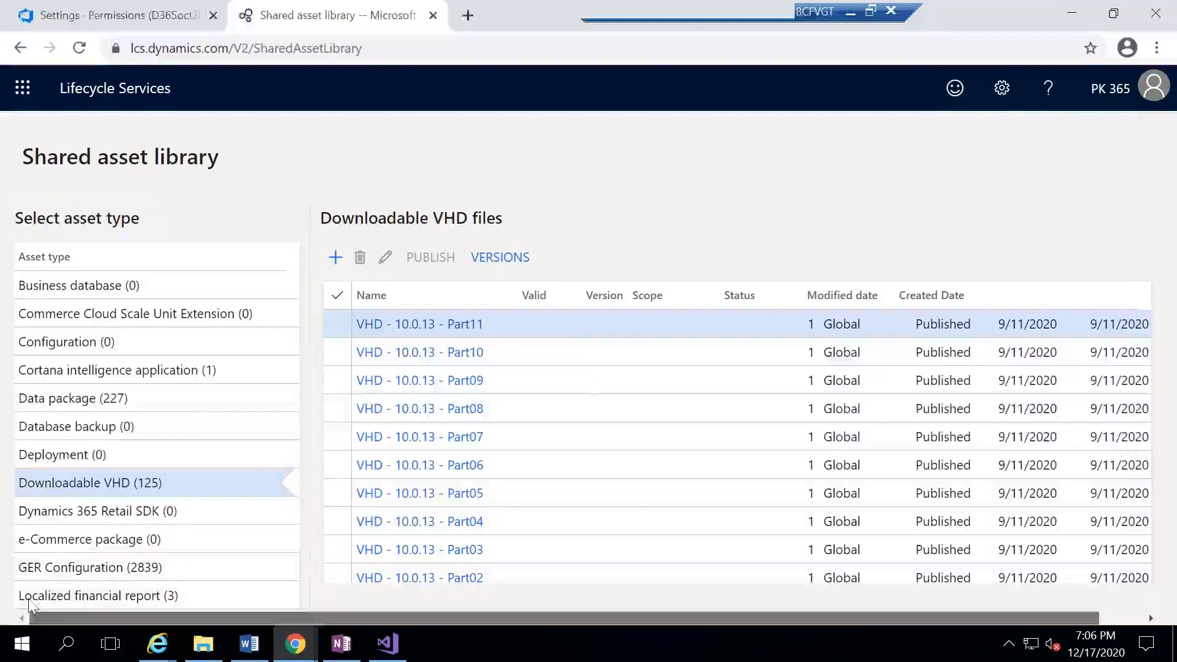
{"action": "left_click", "coordinate": [250, 314]}
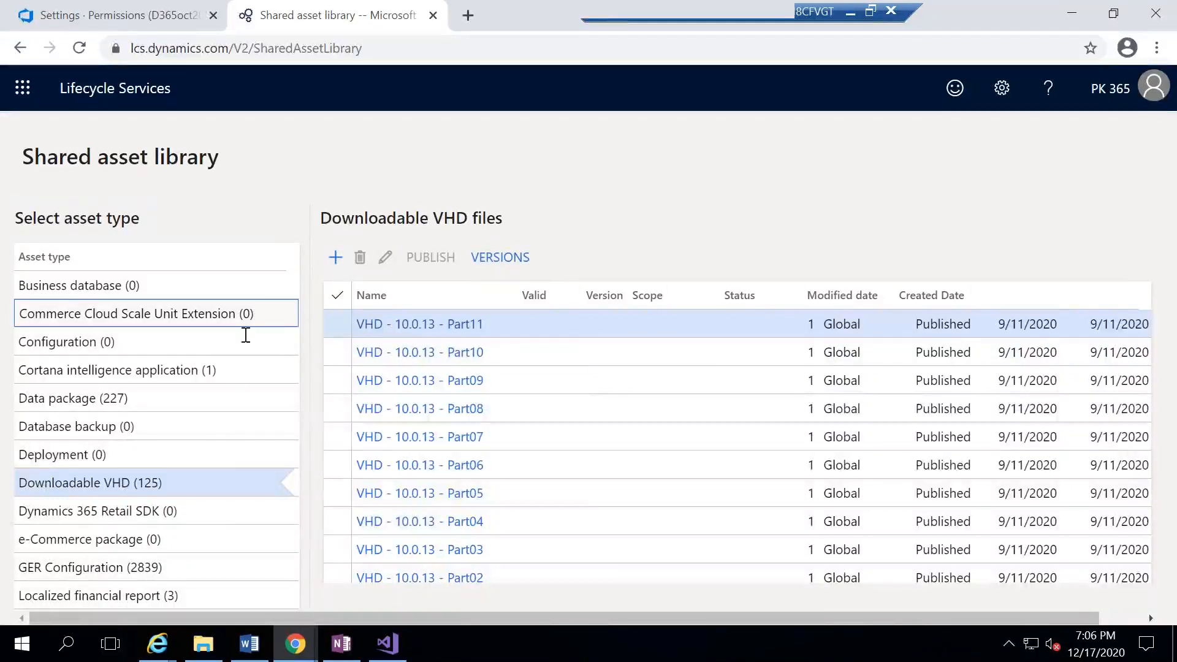
{"action": "left_click", "coordinate": [209, 587]}
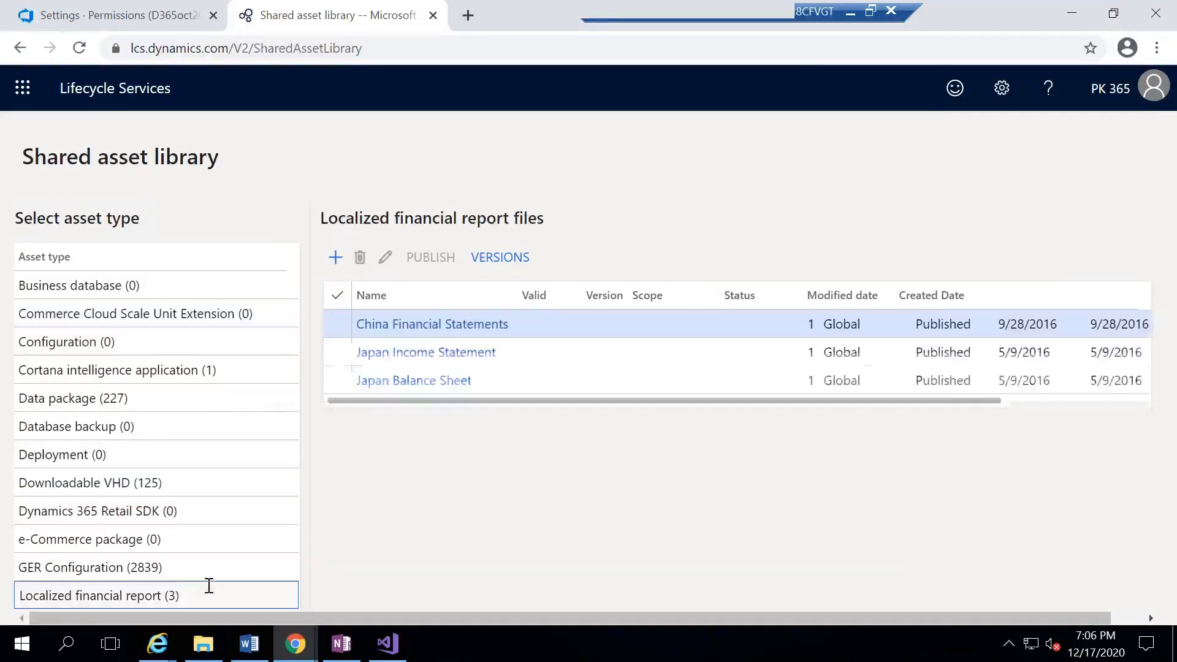
- List the Software deployable package files and download AX2012DataUpgrade-10-0-15
{"action": "left_click", "coordinate": [138, 512]}
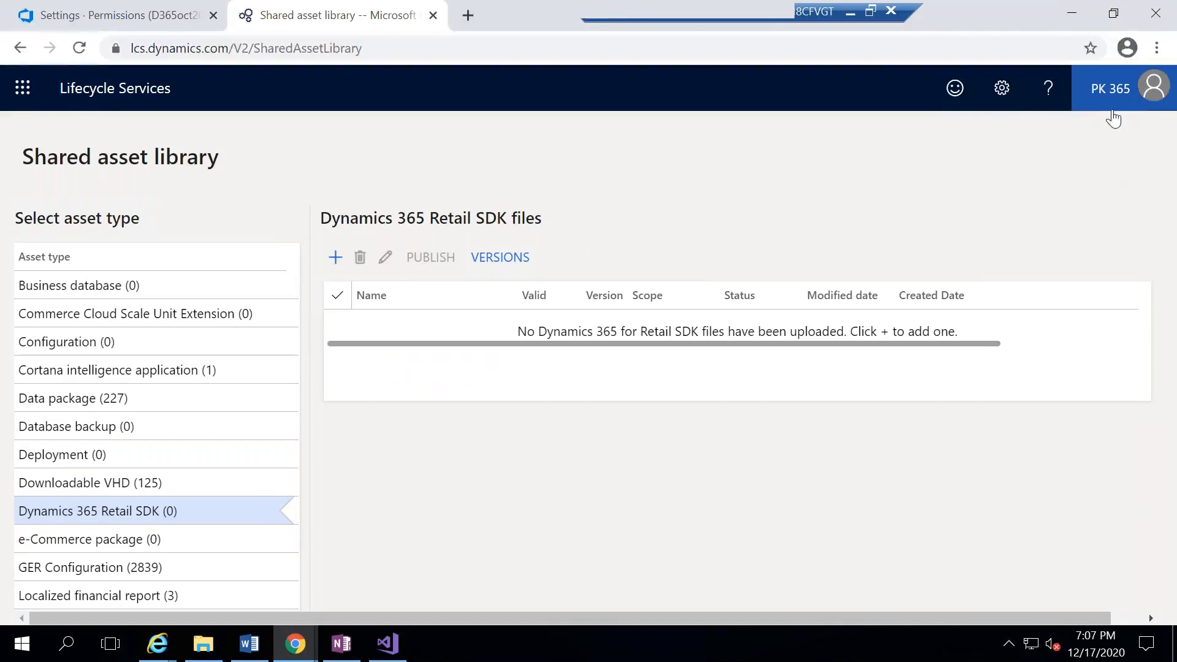
{"action": "left_click", "coordinate": [1113, 13]}
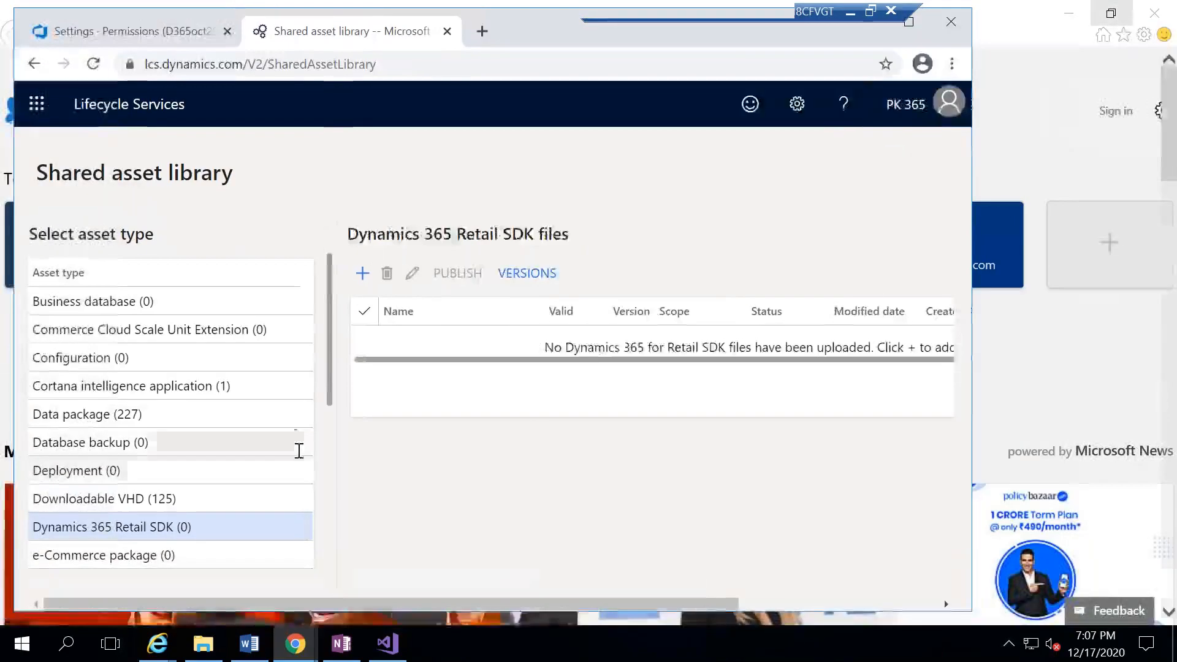
{"action": "left_click_drag", "start_coordinate": [328, 366], "coordinate": [334, 559]}
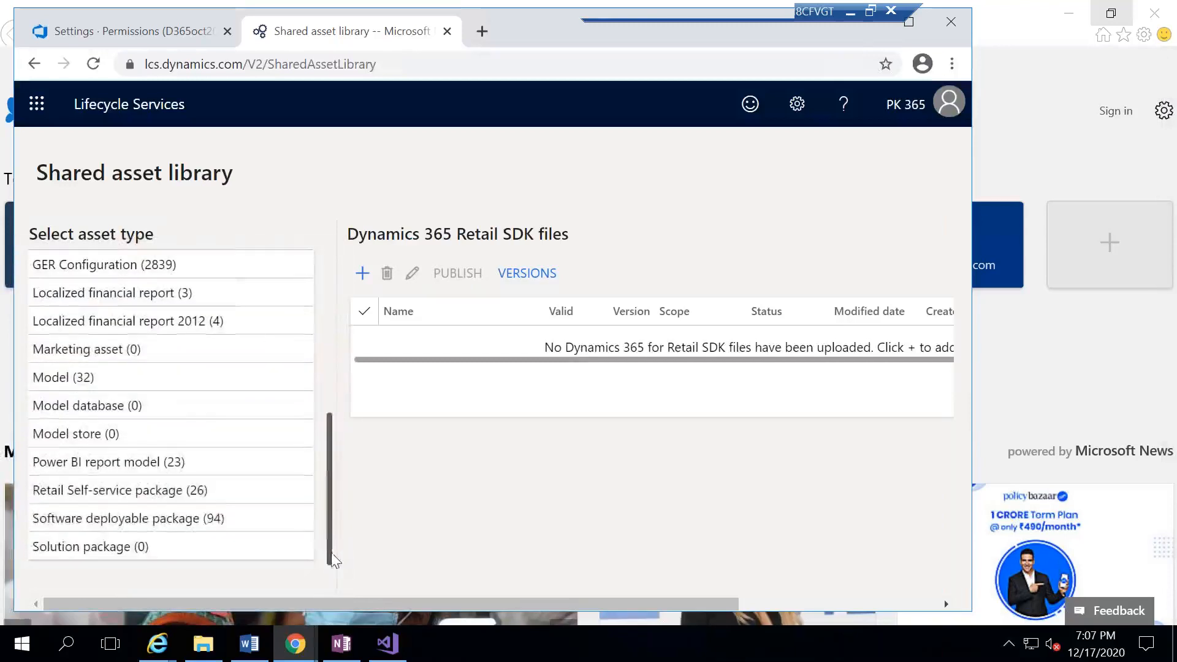
{"action": "left_click", "coordinate": [218, 518]}
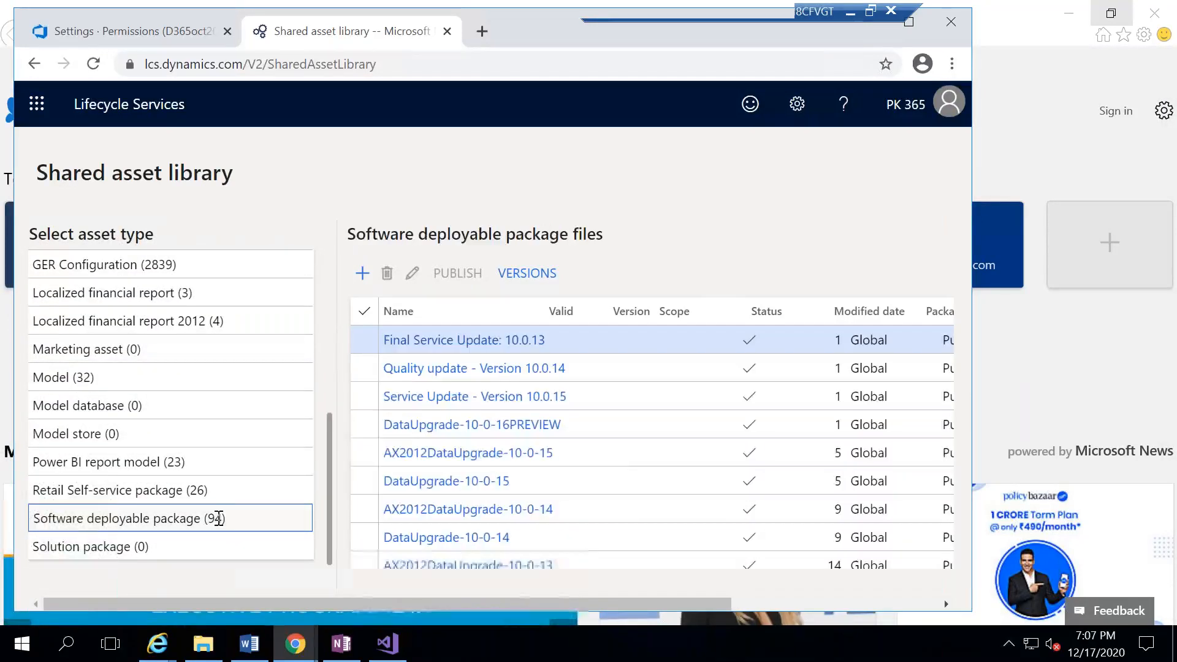
{"action": "left_click", "coordinate": [466, 458]}
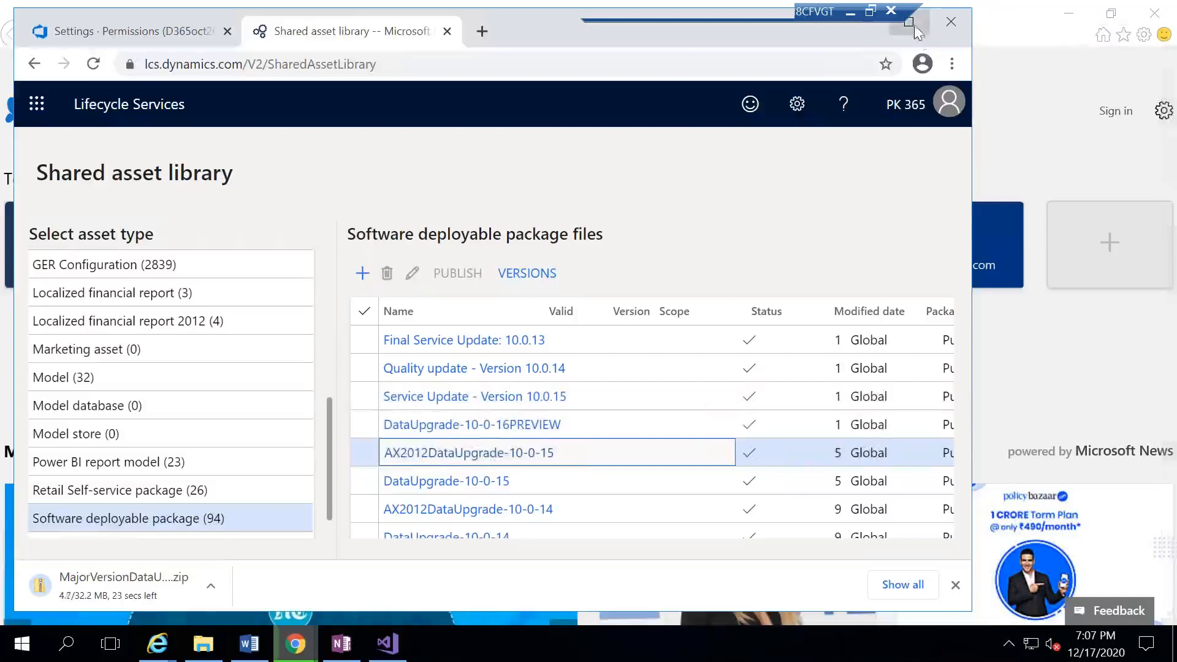
- Download DataUpgrade-10-0-15, show it in the Downloads folder, then minimize Explorer
{"action": "left_click", "coordinate": [913, 26]}
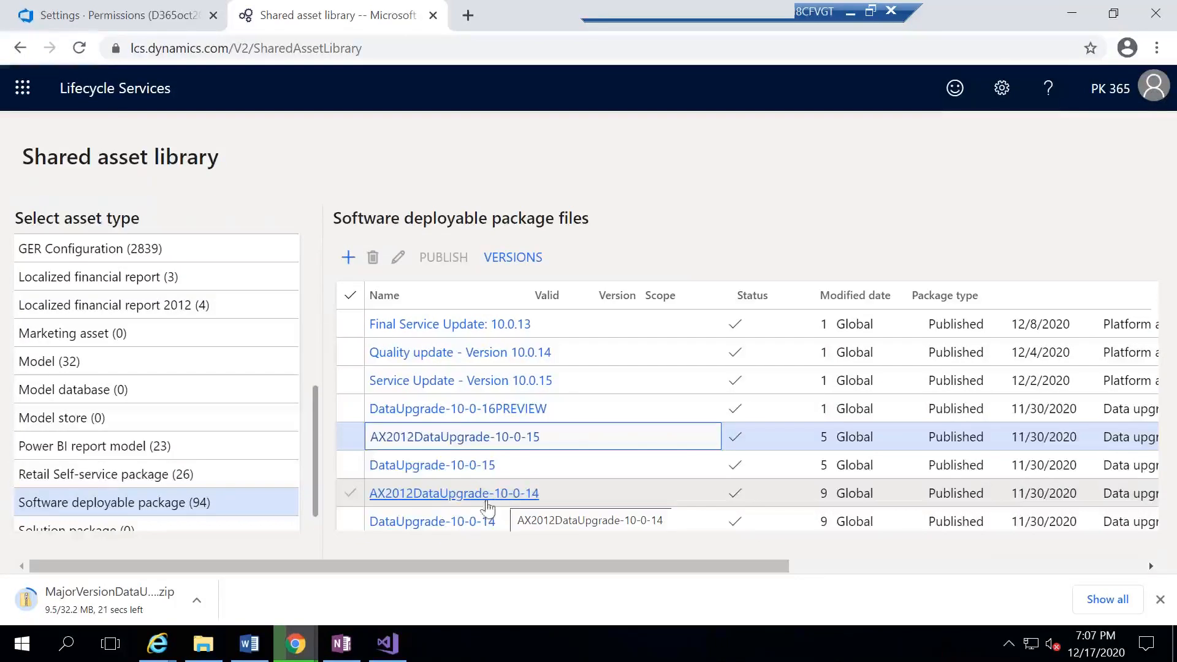
{"action": "left_click", "coordinate": [440, 469]}
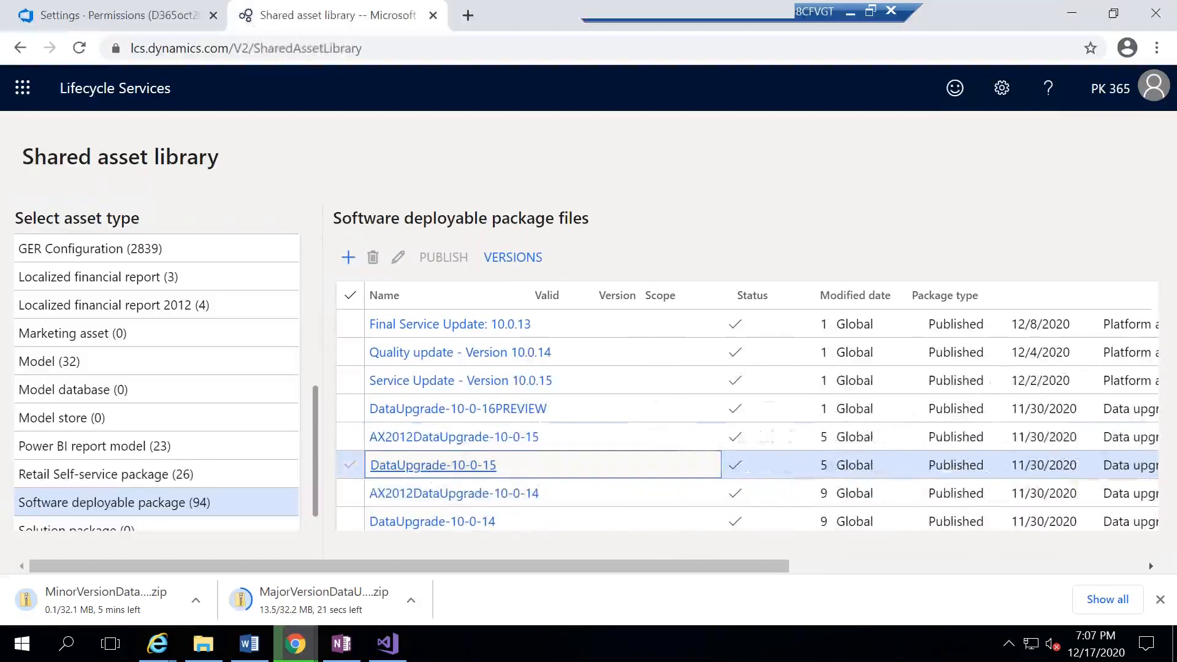
{"action": "left_click", "coordinate": [410, 601]}
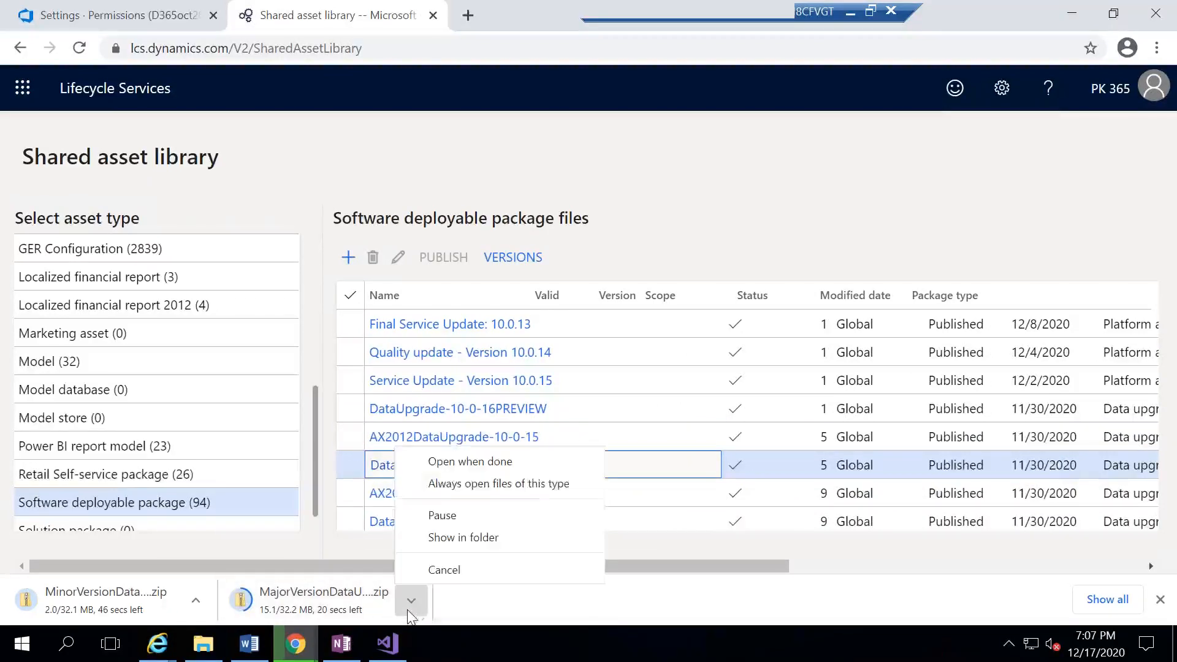
{"action": "left_click", "coordinate": [469, 537]}
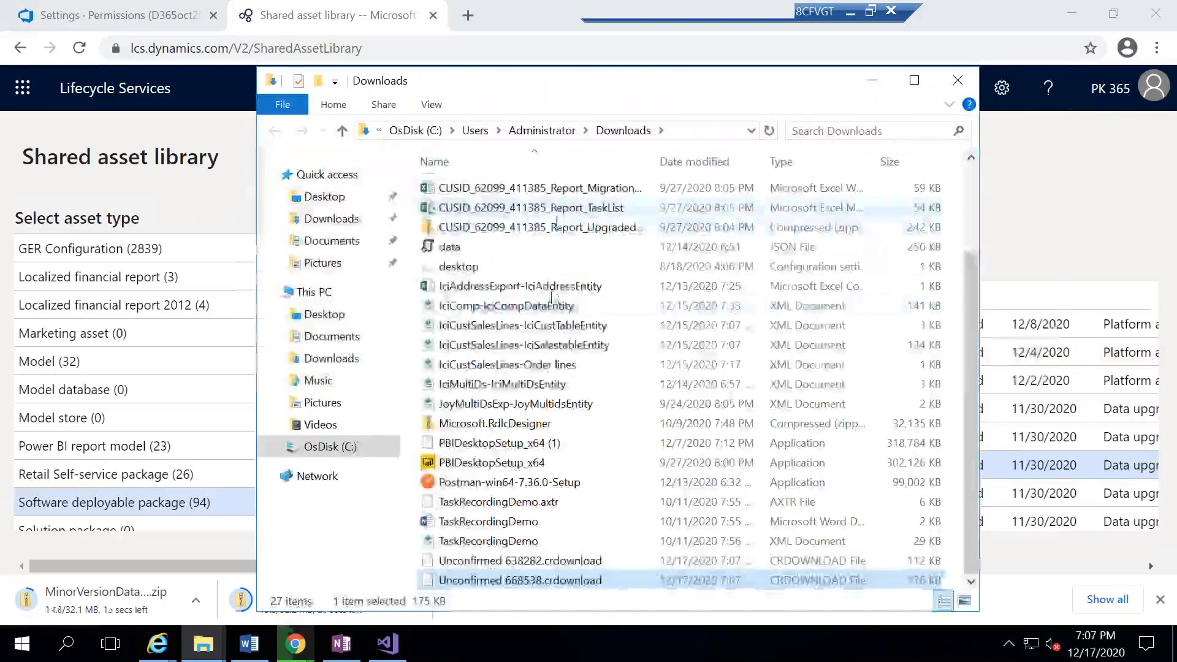
{"action": "left_click", "coordinate": [914, 80]}
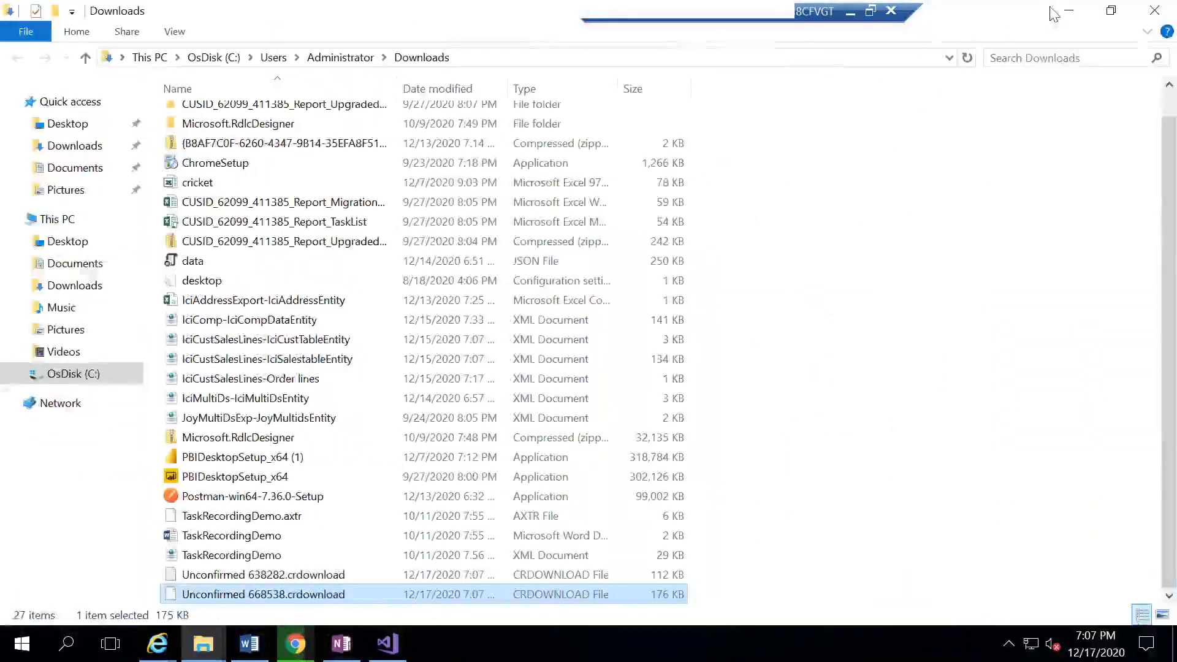
{"action": "left_click", "coordinate": [1068, 10]}
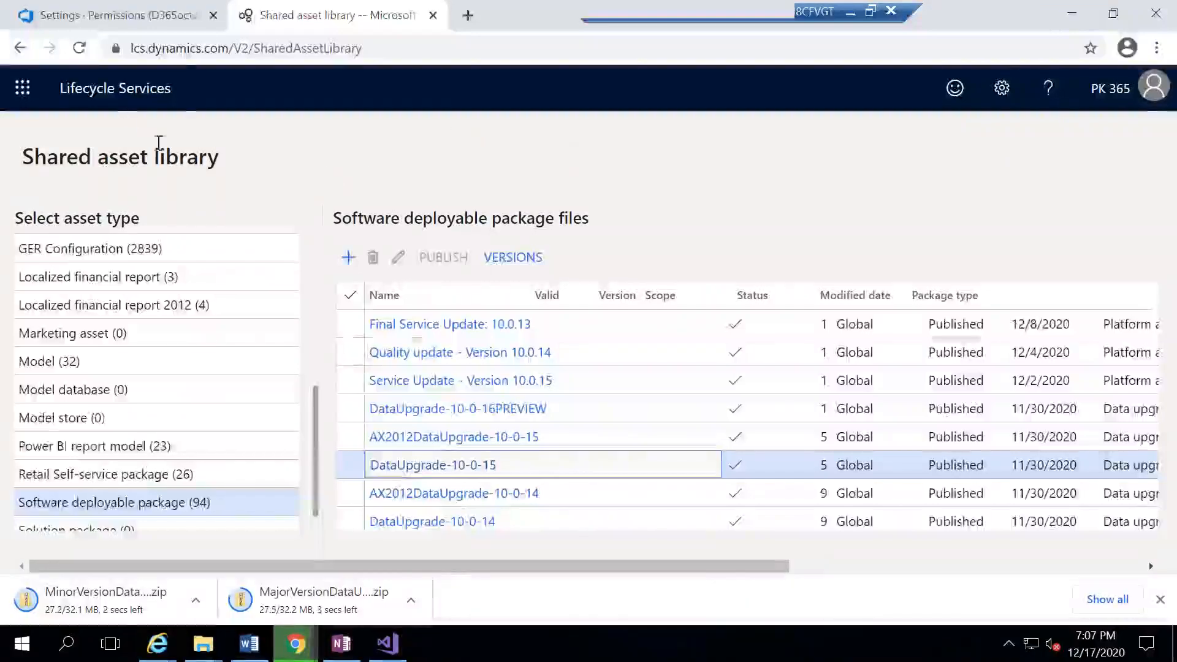
- From the Lifecycle Services home, open the project's Project settings page
{"action": "left_click", "coordinate": [126, 92]}
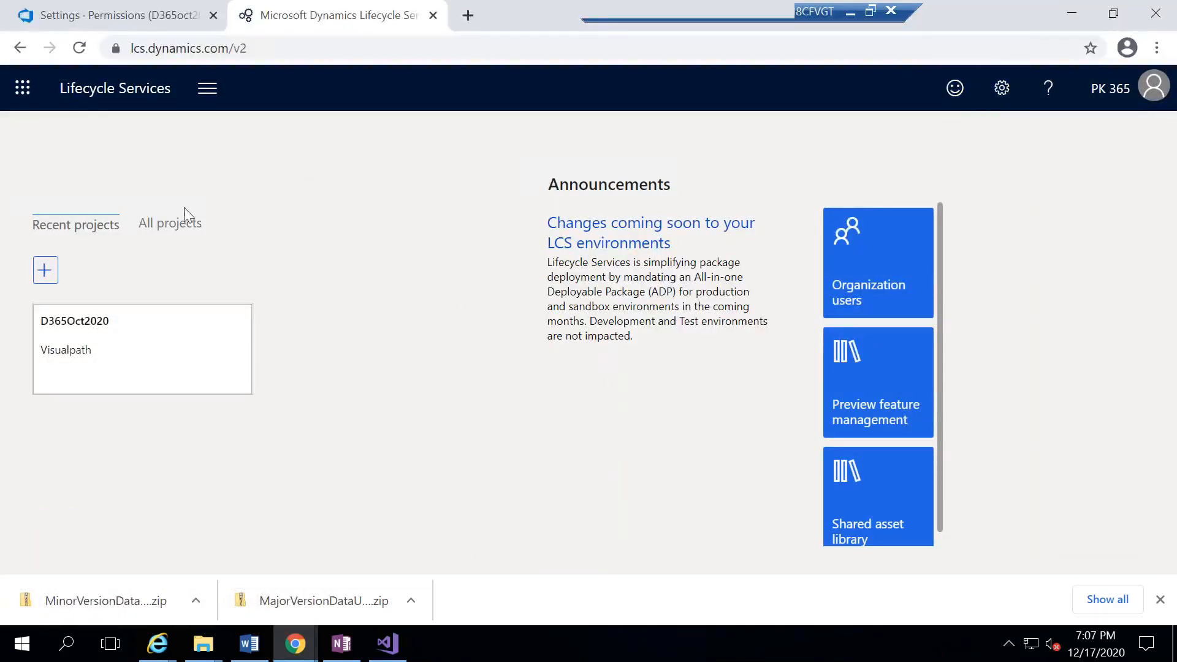
{"action": "left_click", "coordinate": [156, 346]}
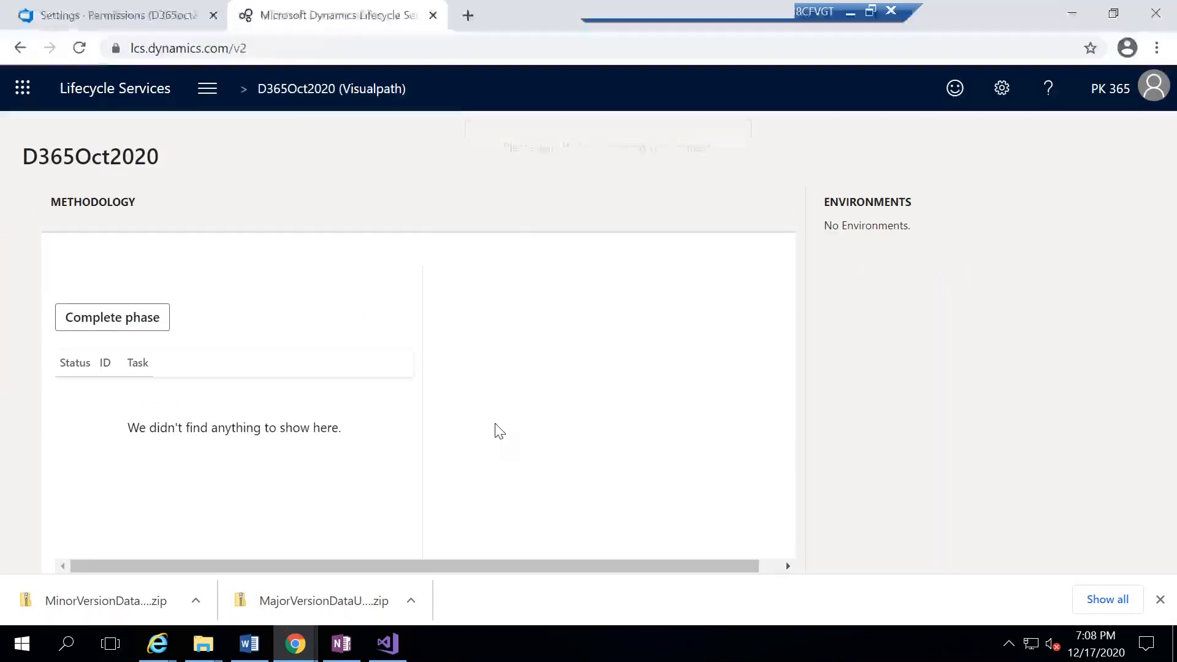
{"action": "left_click", "coordinate": [208, 88]}
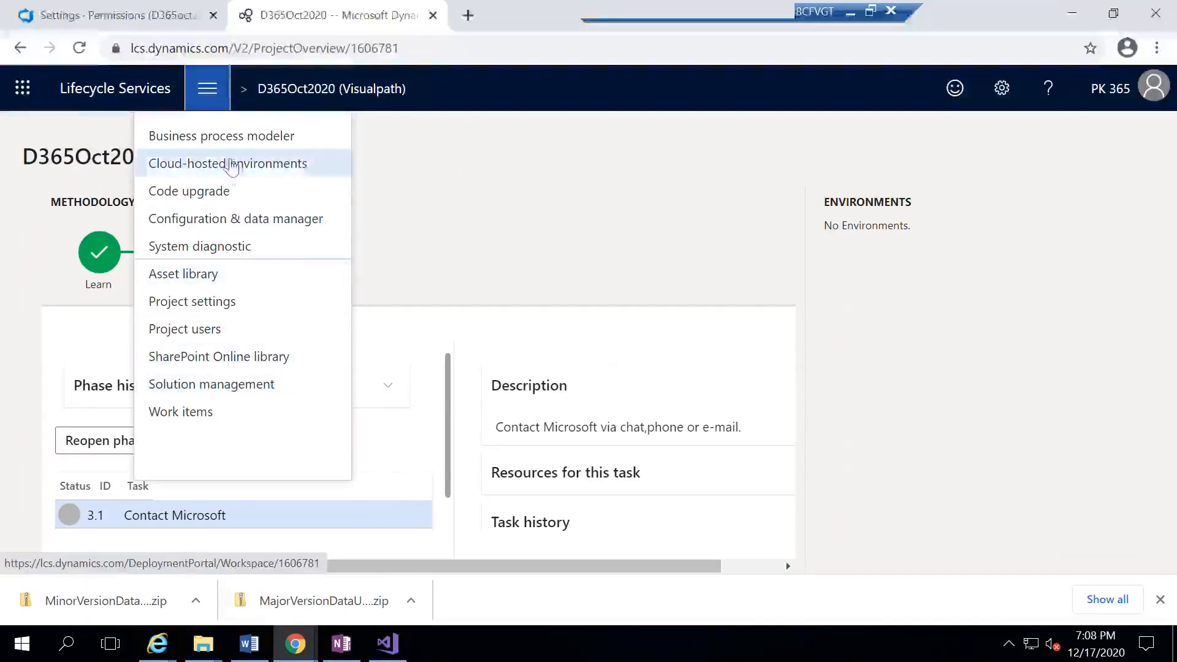
{"action": "left_click", "coordinate": [232, 305]}
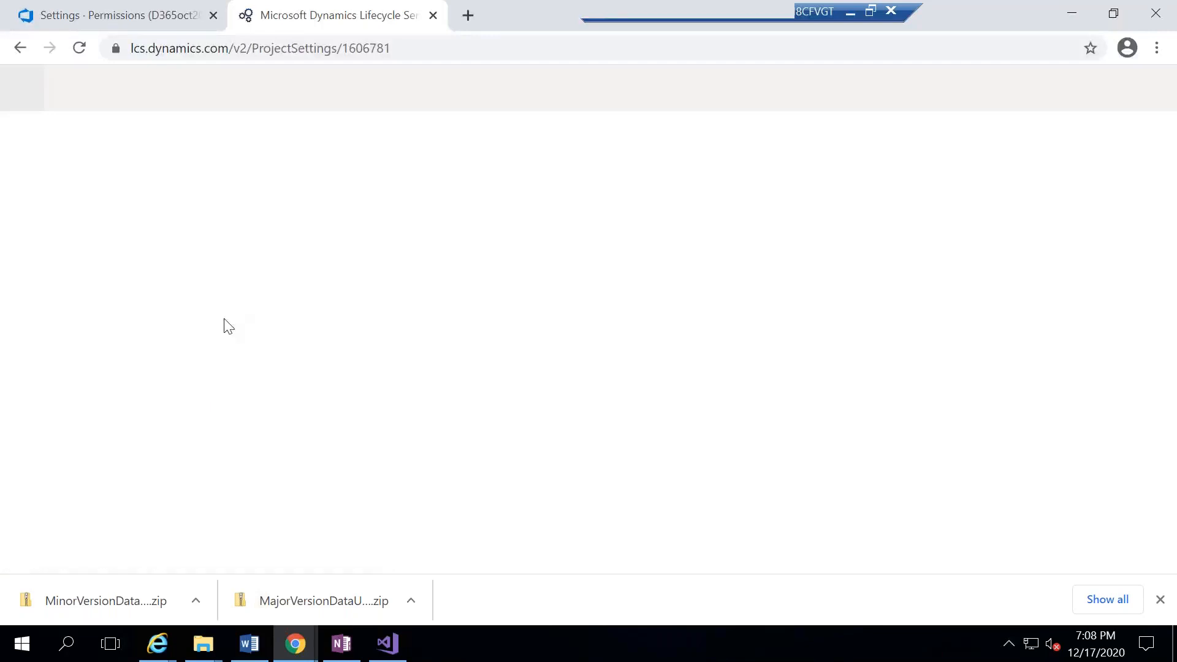
{"action": "left_click_drag", "start_coordinate": [144, 480], "coordinate": [178, 402]}
- Review the Visual Studio Team Services settings, then go to the D365Oct2020 Code upgrade dashboard
{"action": "left_click", "coordinate": [178, 402]}
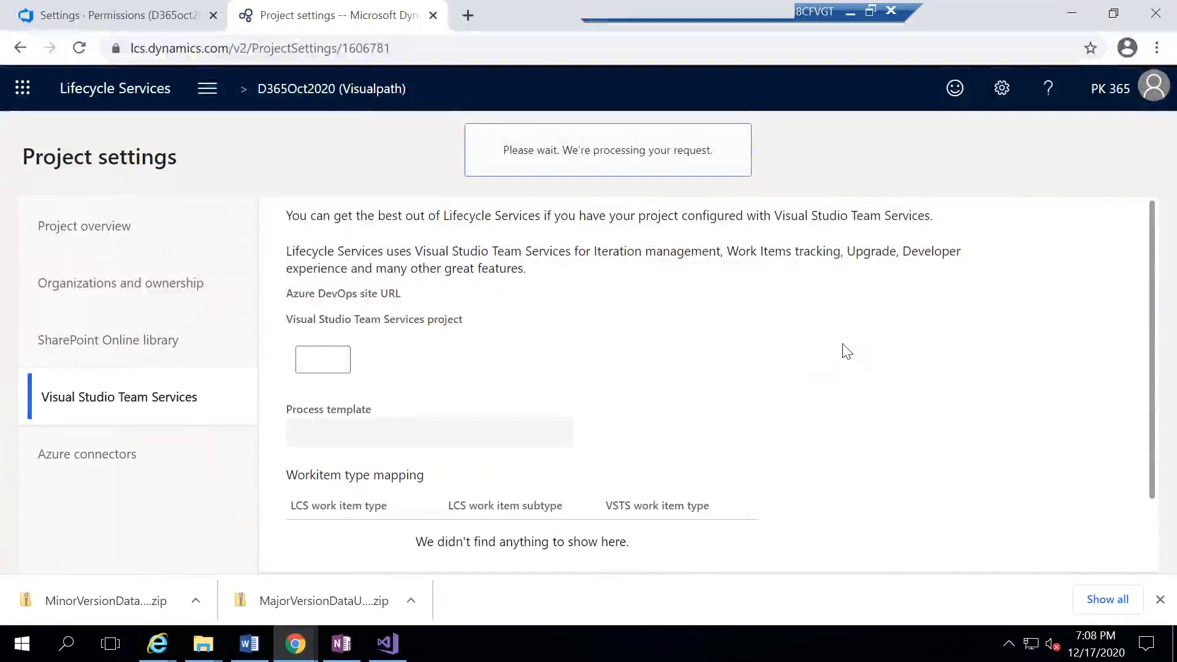
{"action": "scroll", "coordinate": [691, 454], "scroll_direction": "down", "scroll_amount": 5}
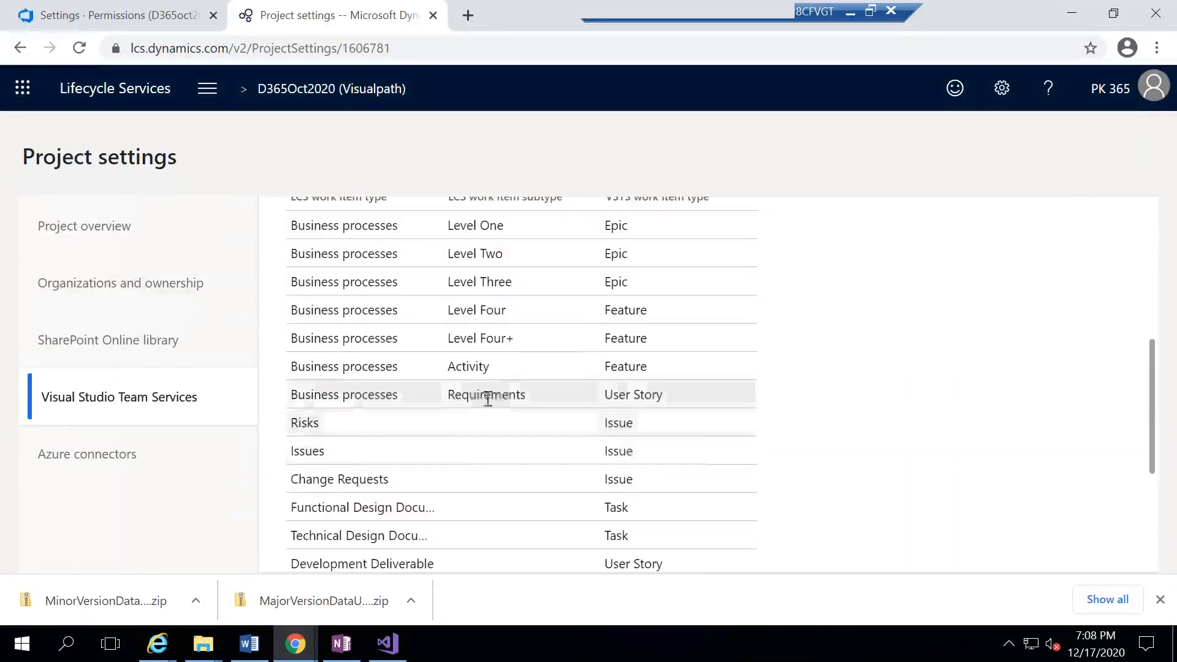
{"action": "left_click", "coordinate": [219, 89]}
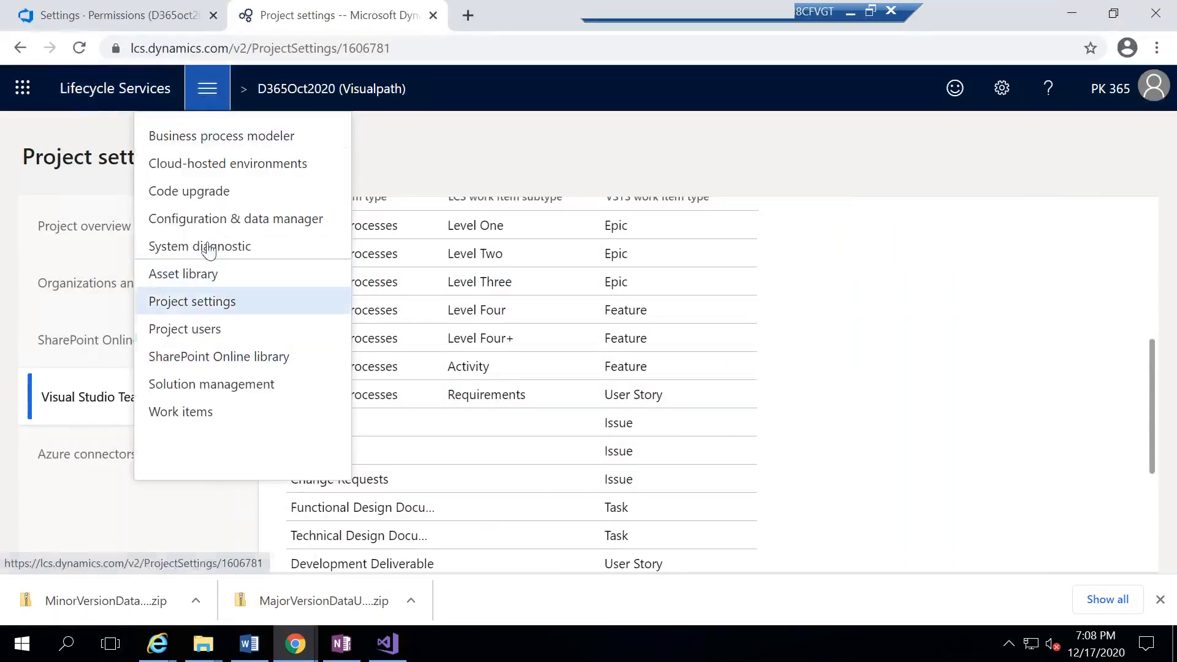
{"action": "left_click", "coordinate": [216, 193]}
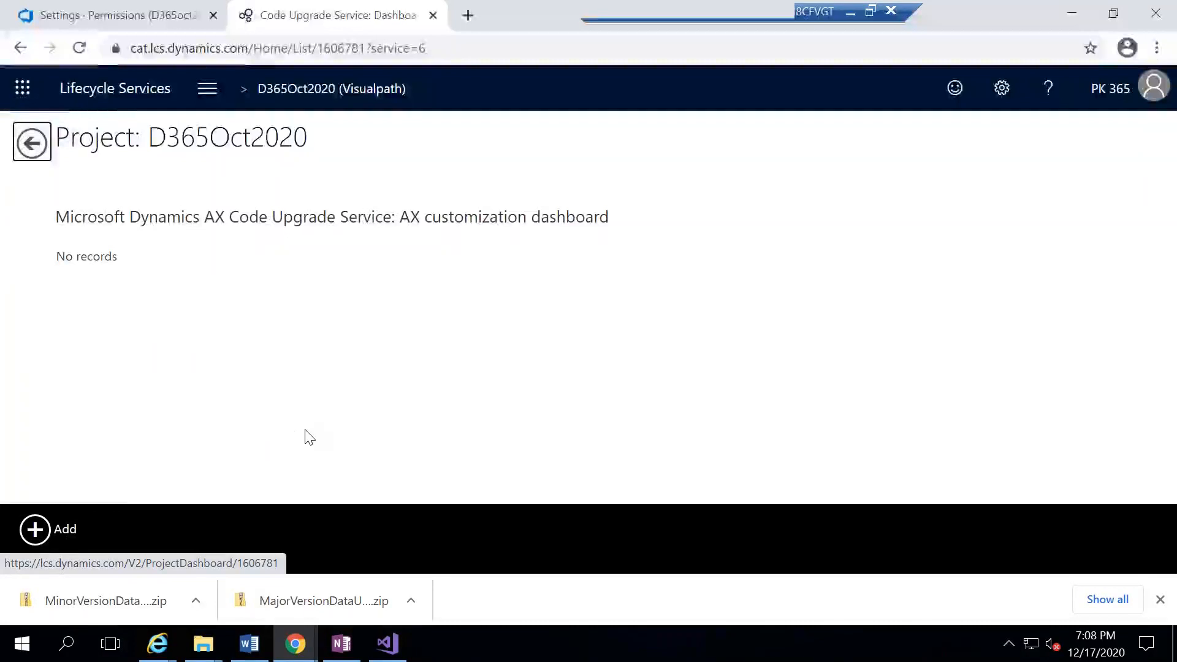
- In File Explorer, browse to the Temp folder on OsDisk (C:)
{"action": "mouse_move", "coordinate": [203, 644]}
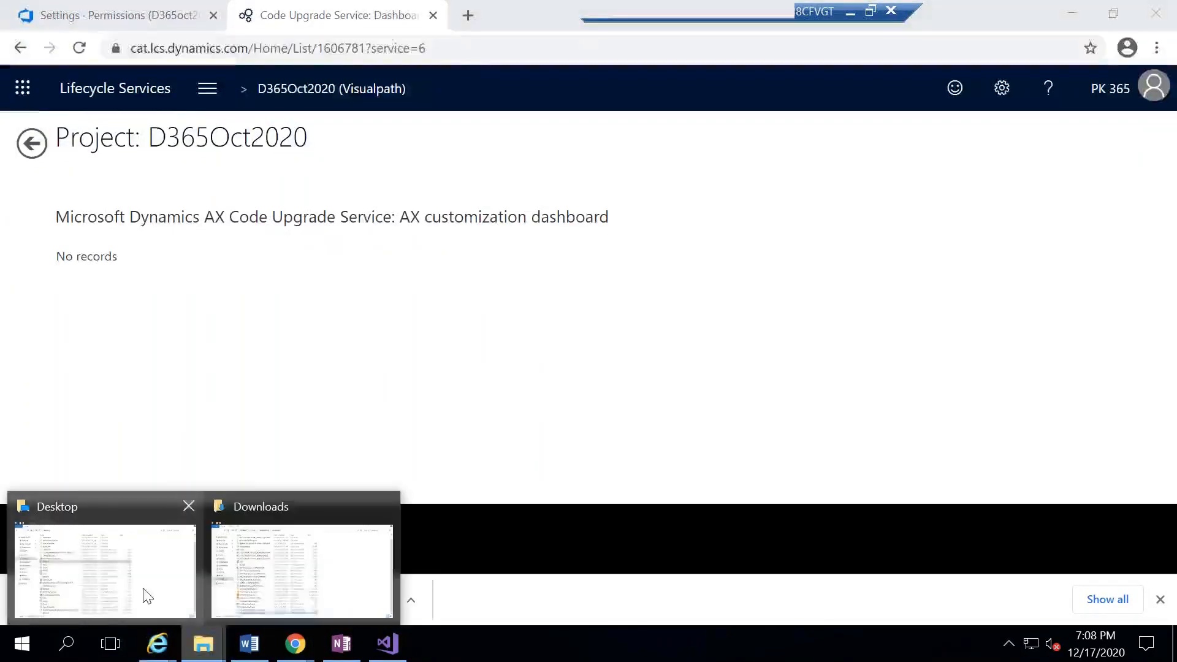
{"action": "left_click", "coordinate": [145, 595]}
{"action": "left_click", "coordinate": [63, 351]}
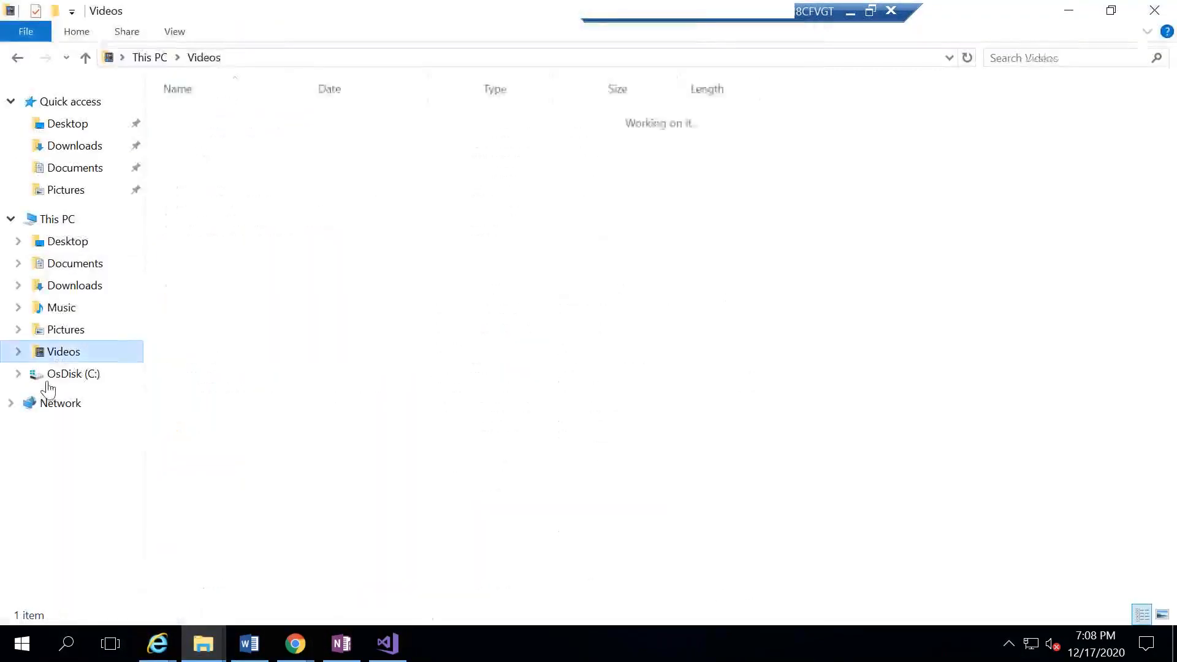
{"action": "left_click", "coordinate": [57, 376]}
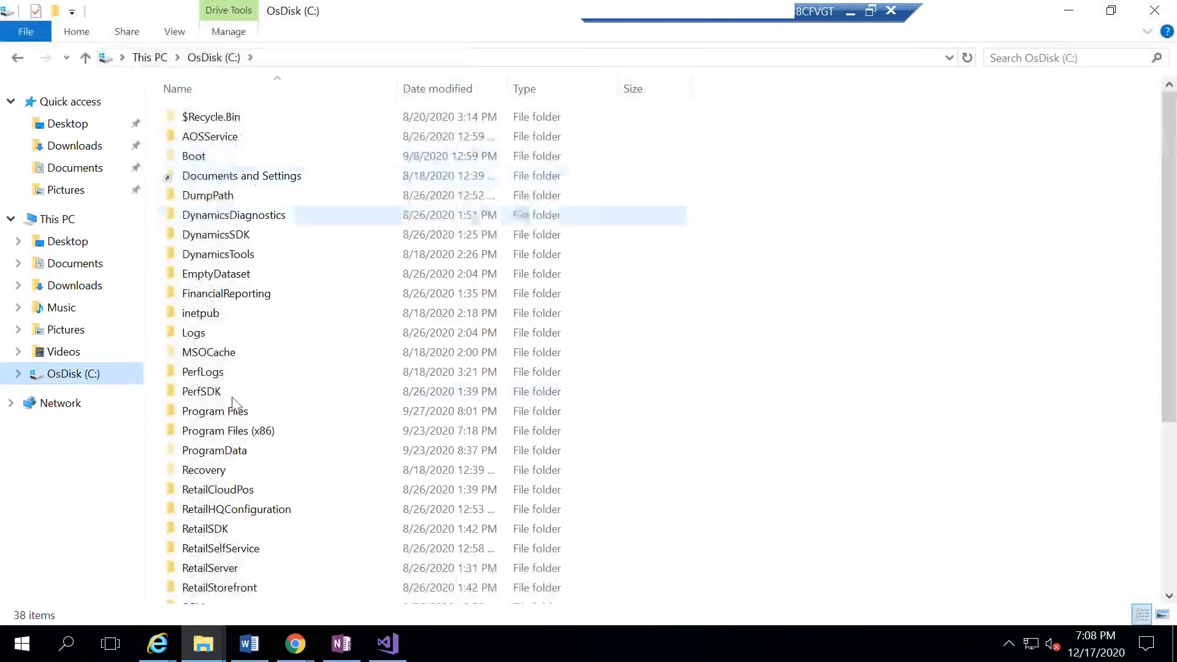
{"action": "scroll", "coordinate": [239, 466], "scroll_direction": "down", "scroll_amount": 4}
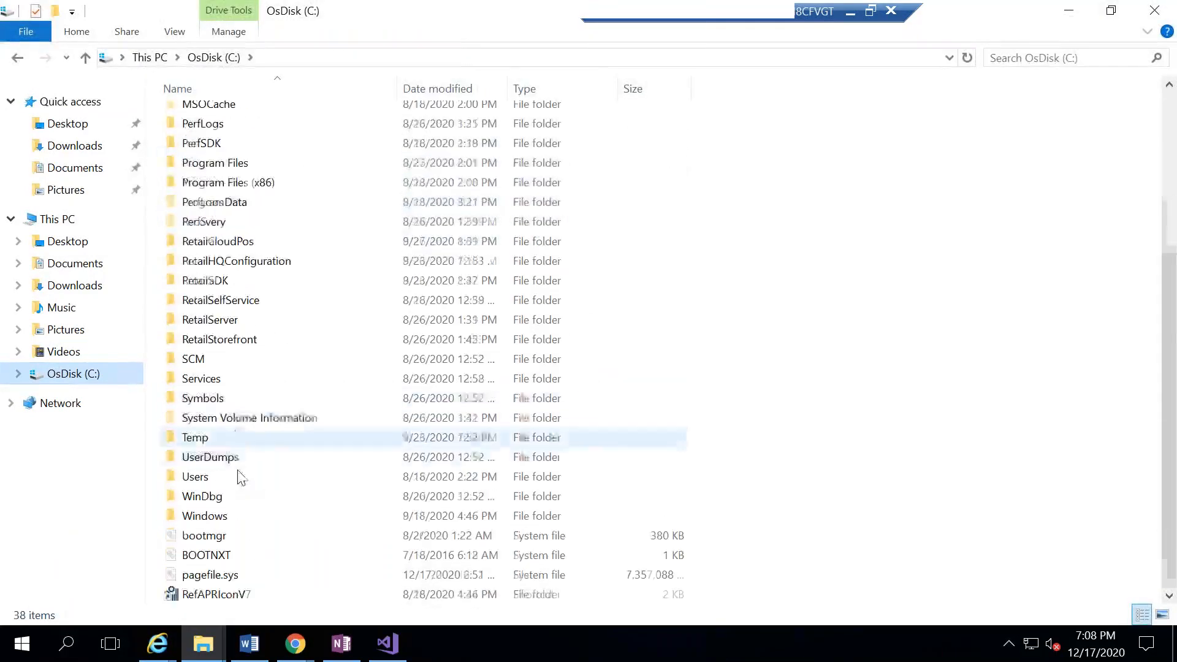
{"action": "left_click", "coordinate": [219, 441]}
{"action": "double_click", "coordinate": [219, 441]}
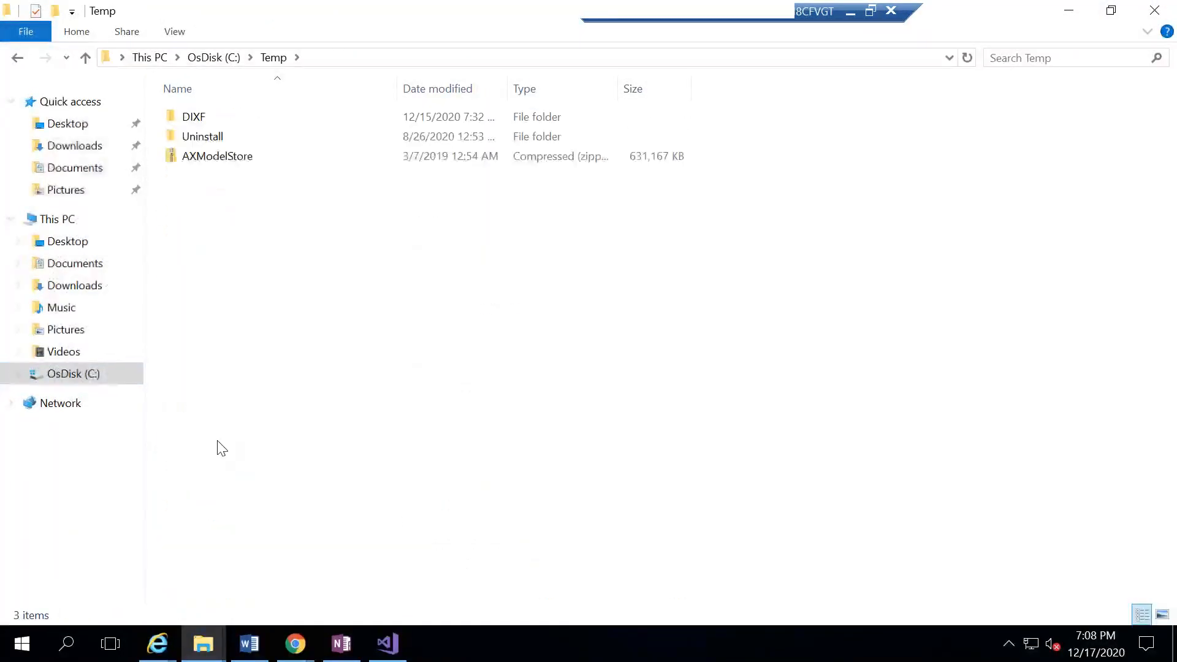
- Locate the AXModelStore zip, then start a new job on the Code Upgrade dashboard
{"action": "left_click", "coordinate": [228, 164]}
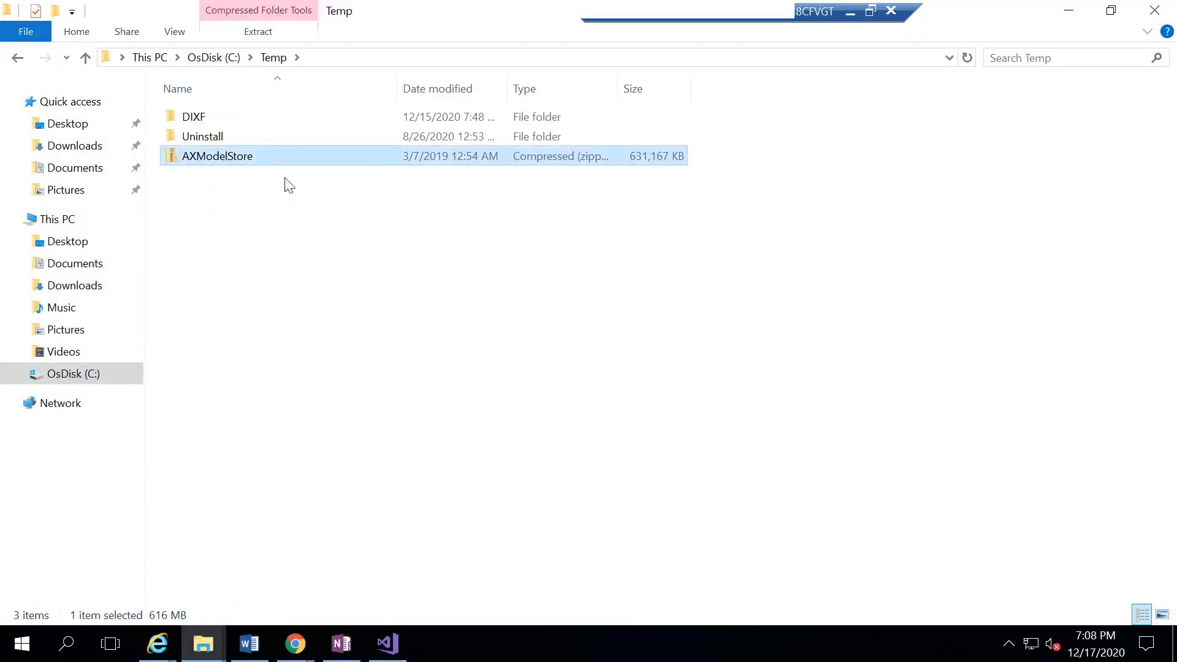
{"action": "left_click", "coordinate": [1068, 11]}
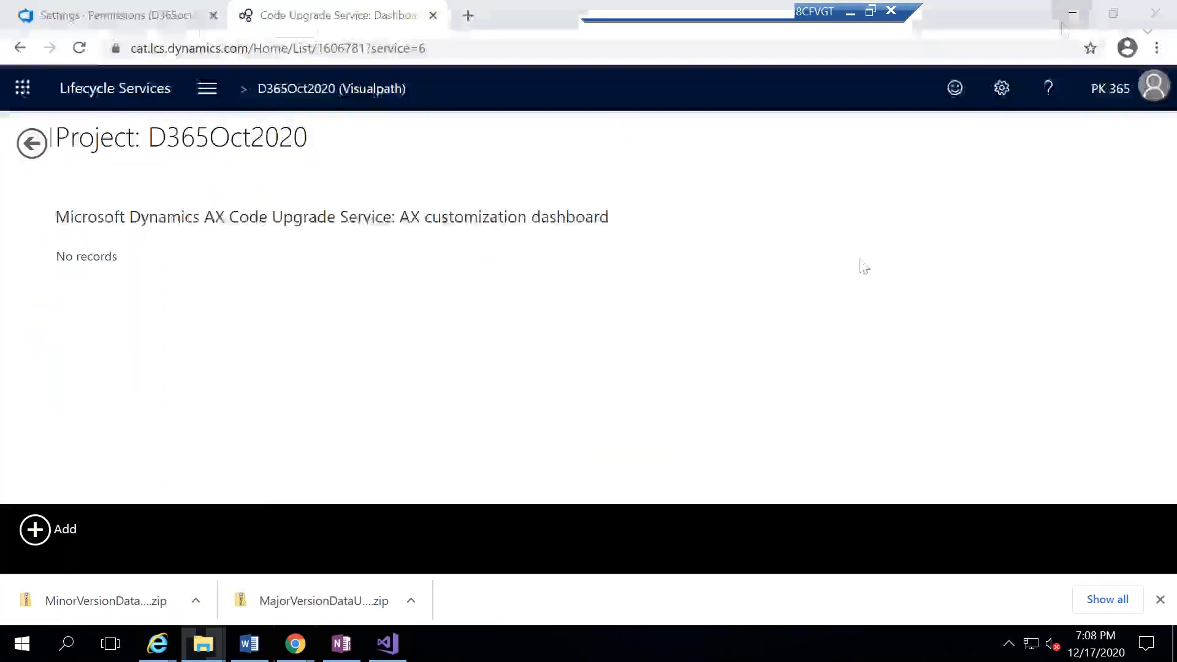
{"action": "left_click", "coordinate": [57, 534]}
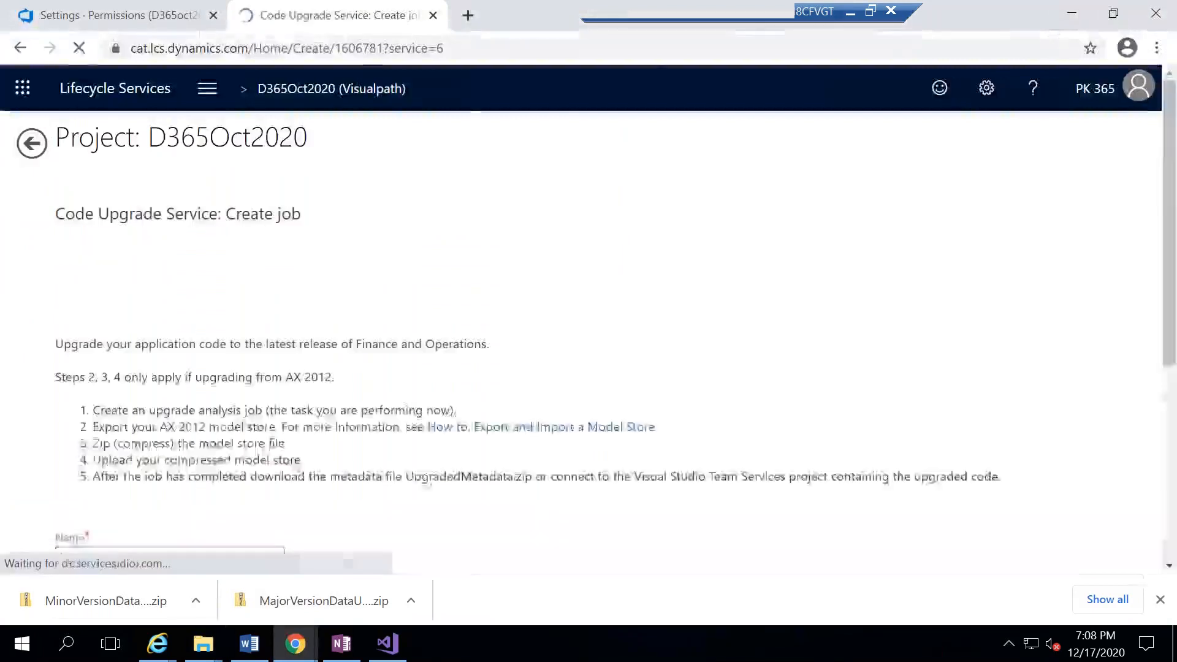
- Name the job D365upgrade and set the target release to Finance and Operations 10.x
{"action": "scroll", "coordinate": [502, 373], "scroll_direction": "down", "scroll_amount": 5}
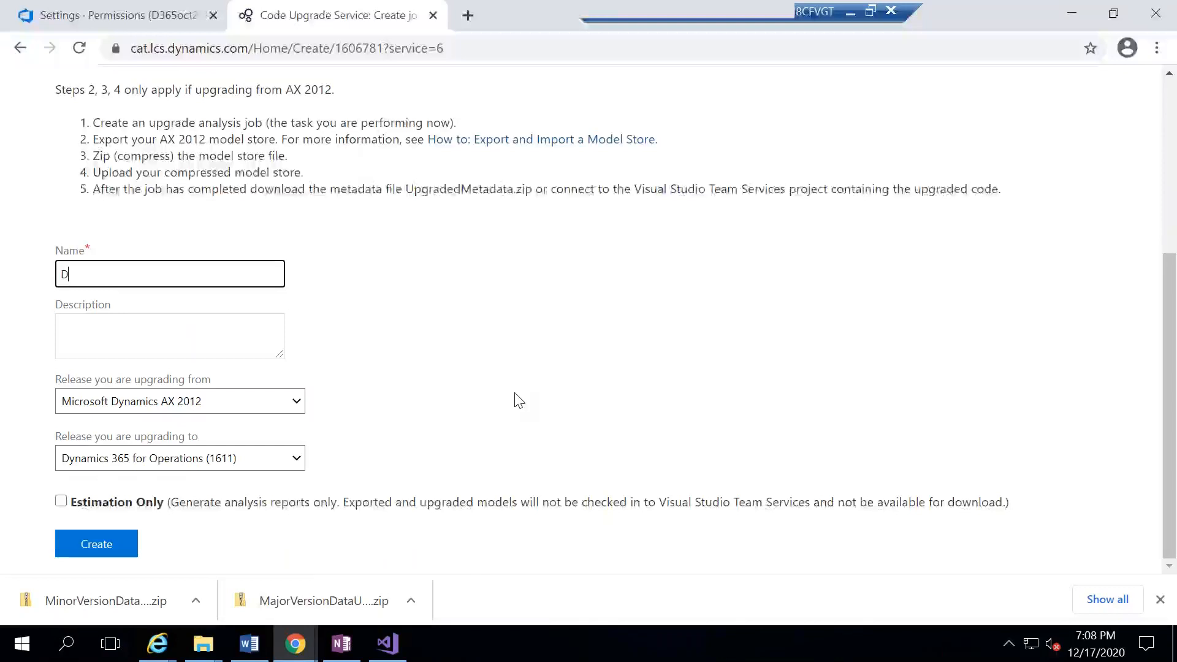
{"action": "type", "text": "upgrade"}
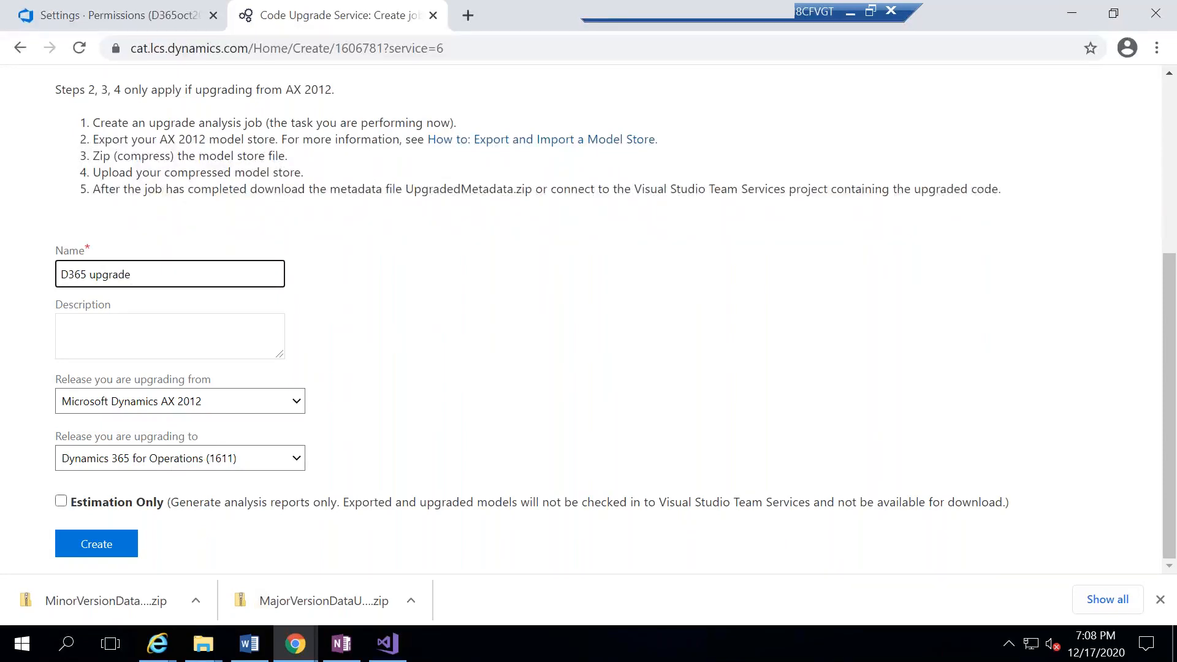
{"action": "left_click", "coordinate": [295, 459]}
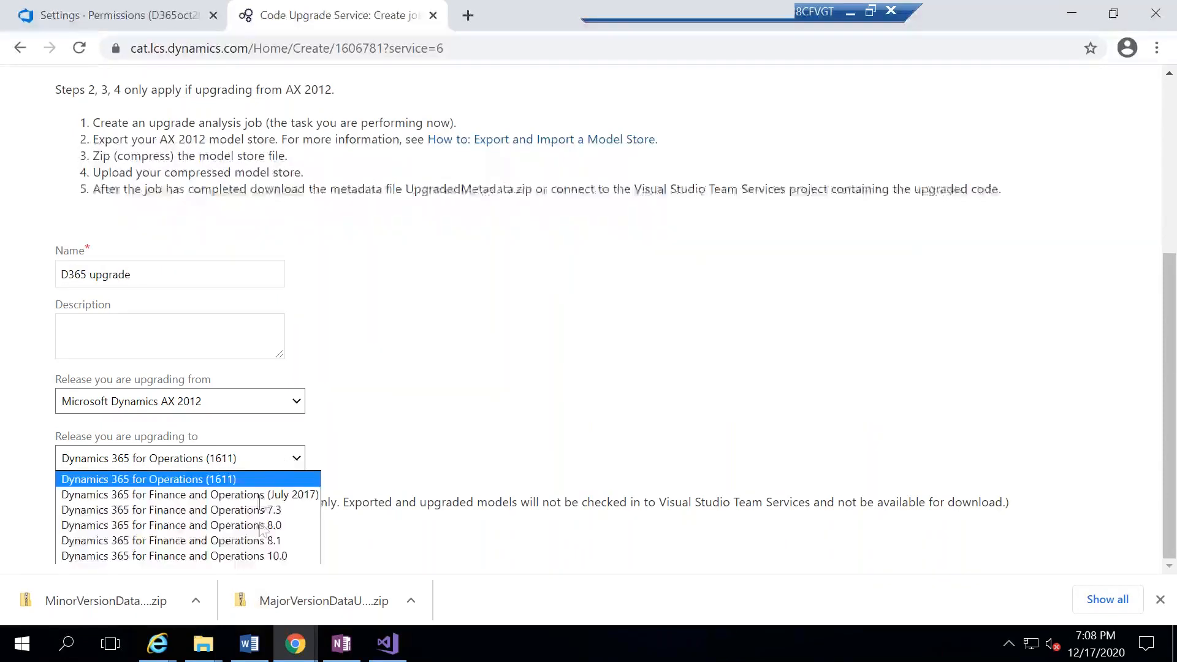
{"action": "left_click", "coordinate": [282, 556]}
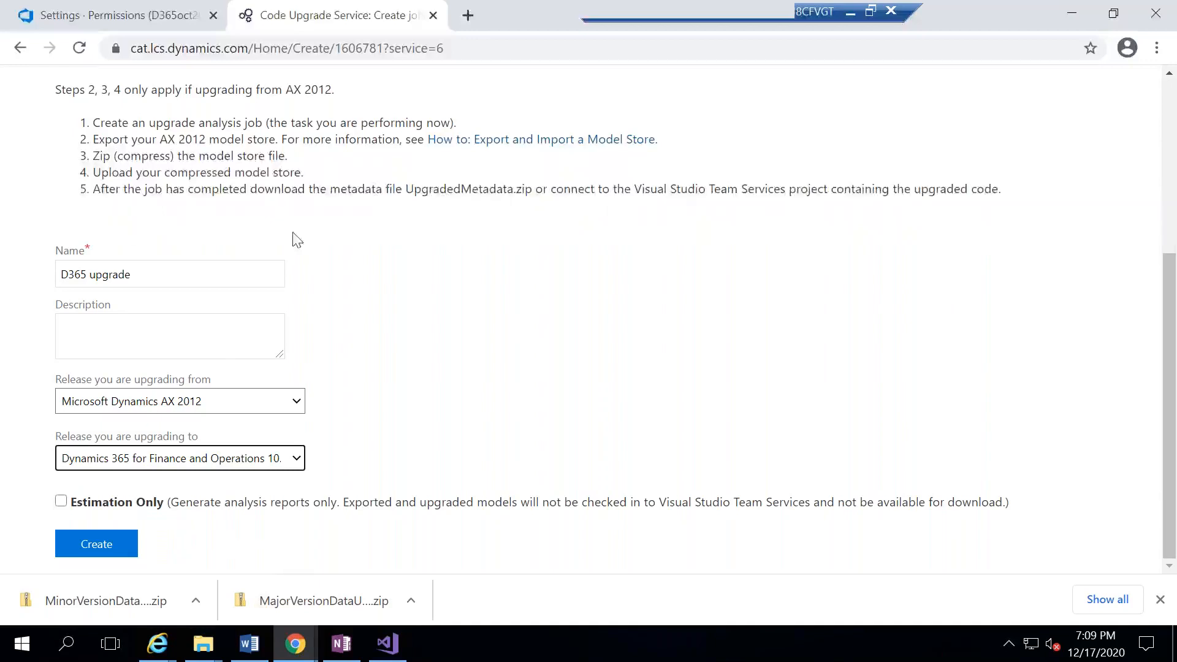
{"action": "scroll", "coordinate": [293, 234], "scroll_direction": "up", "scroll_amount": 5}
{"action": "scroll", "coordinate": [93, 329], "scroll_direction": "down", "scroll_amount": 5}
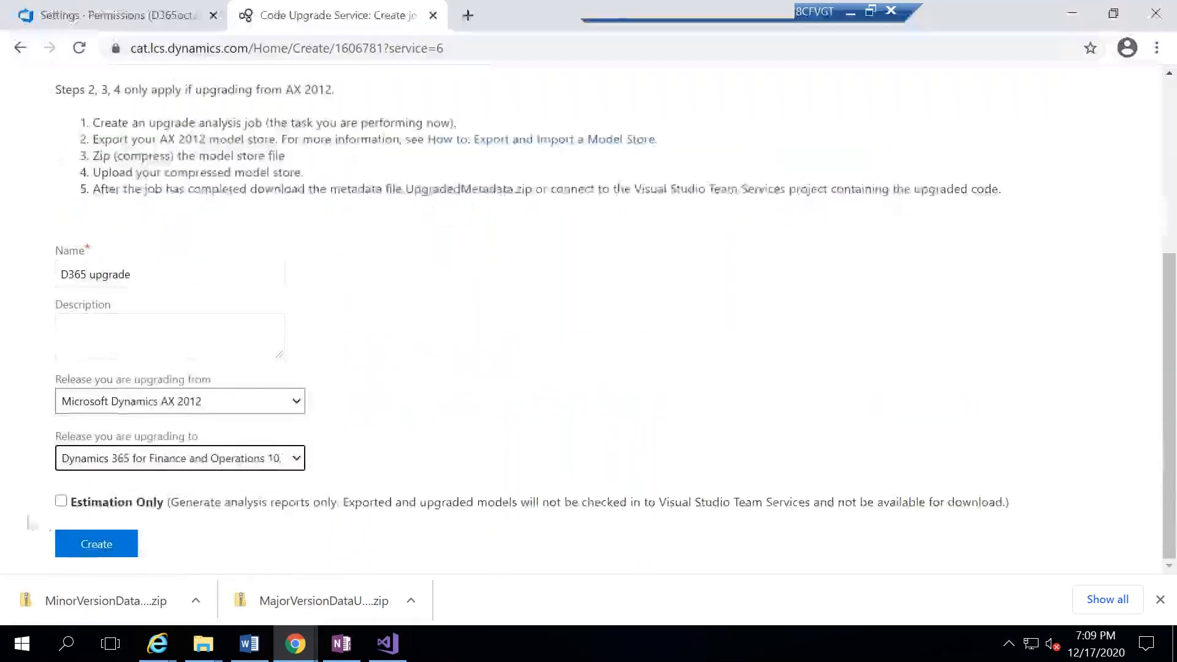
- Create the D365upgrade job, resubmitting with the corrected name, and open Add files
{"action": "left_click", "coordinate": [110, 547]}
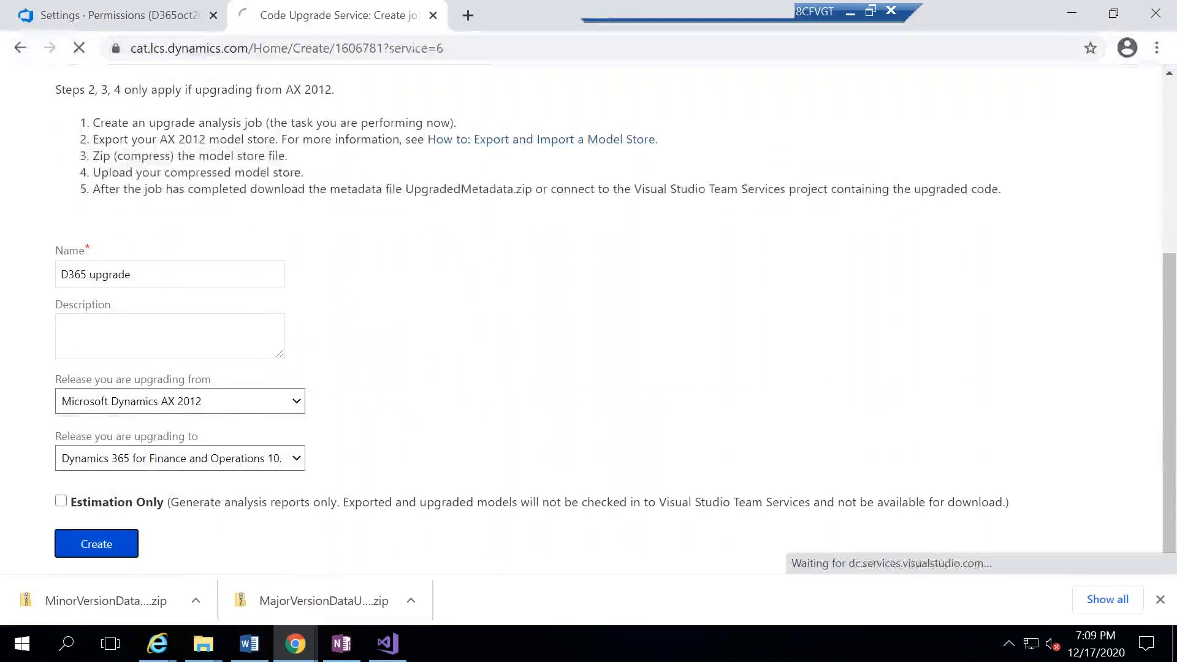
{"action": "scroll", "coordinate": [546, 399], "scroll_direction": "down", "scroll_amount": 5}
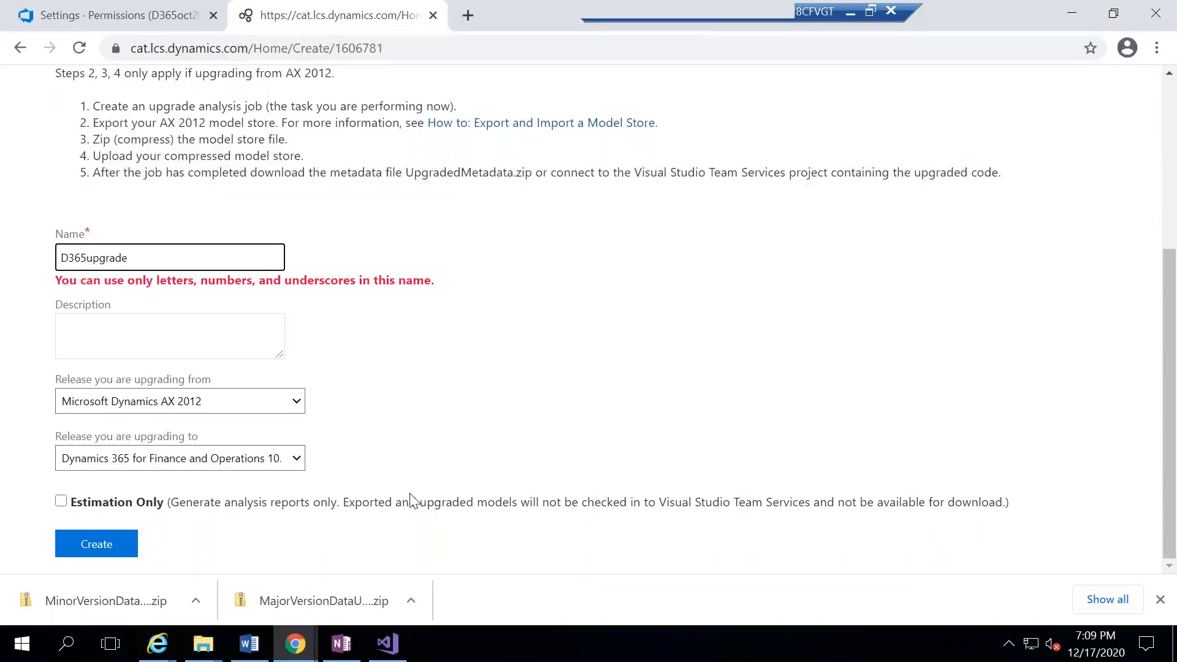
{"action": "left_click", "coordinate": [98, 543]}
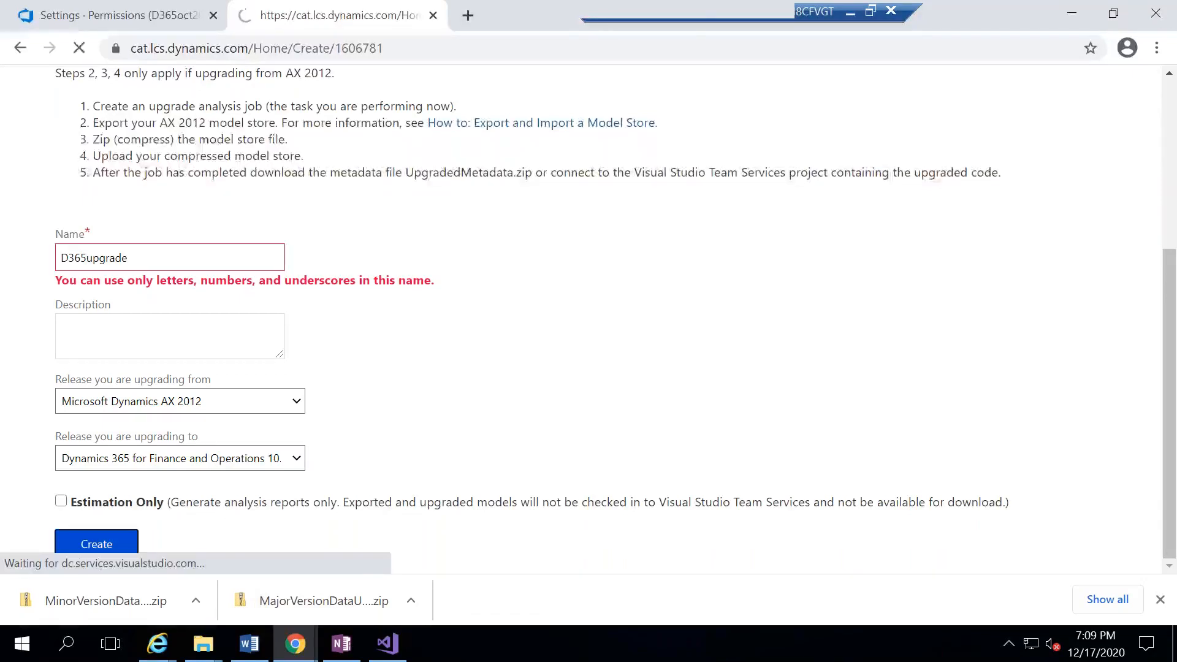
{"action": "scroll", "coordinate": [325, 367], "scroll_direction": "down", "scroll_amount": 4}
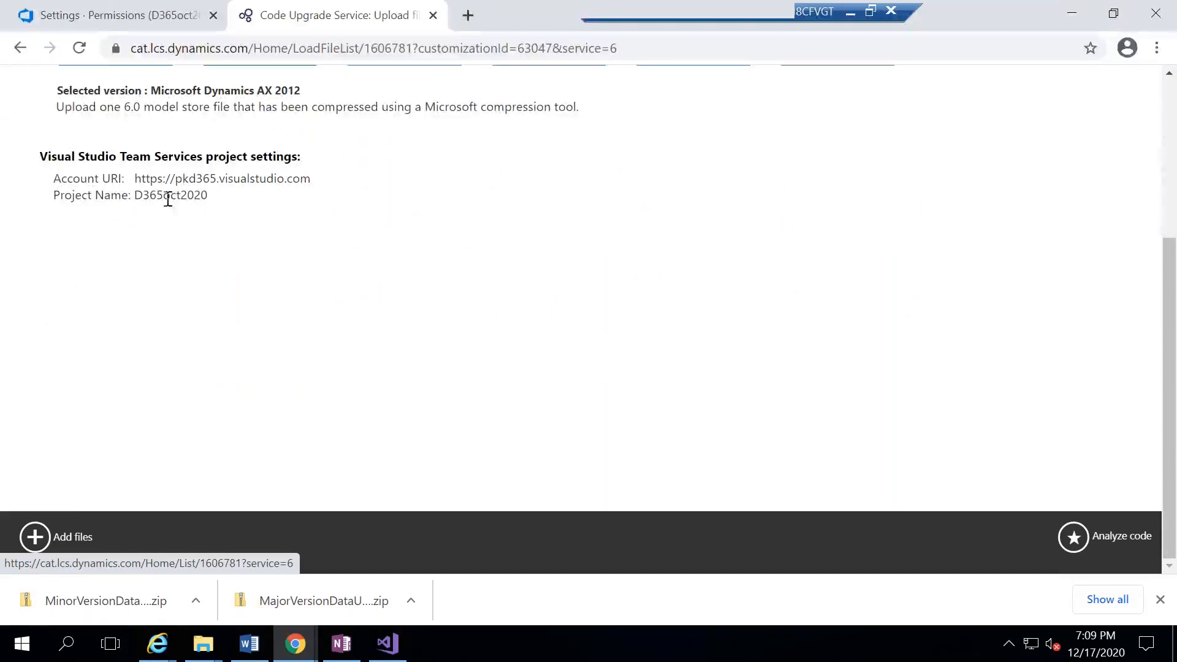
{"action": "left_click", "coordinate": [56, 537]}
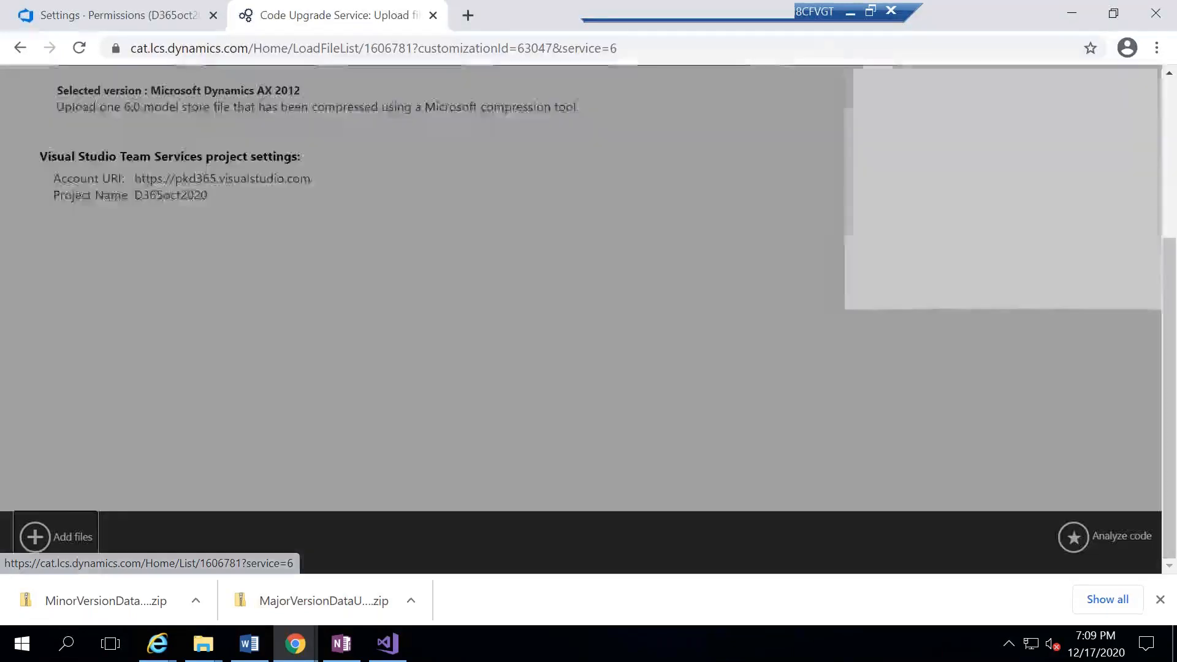
- Browse the file picker to the Temp folder on the C: drive
{"action": "left_click", "coordinate": [1081, 289]}
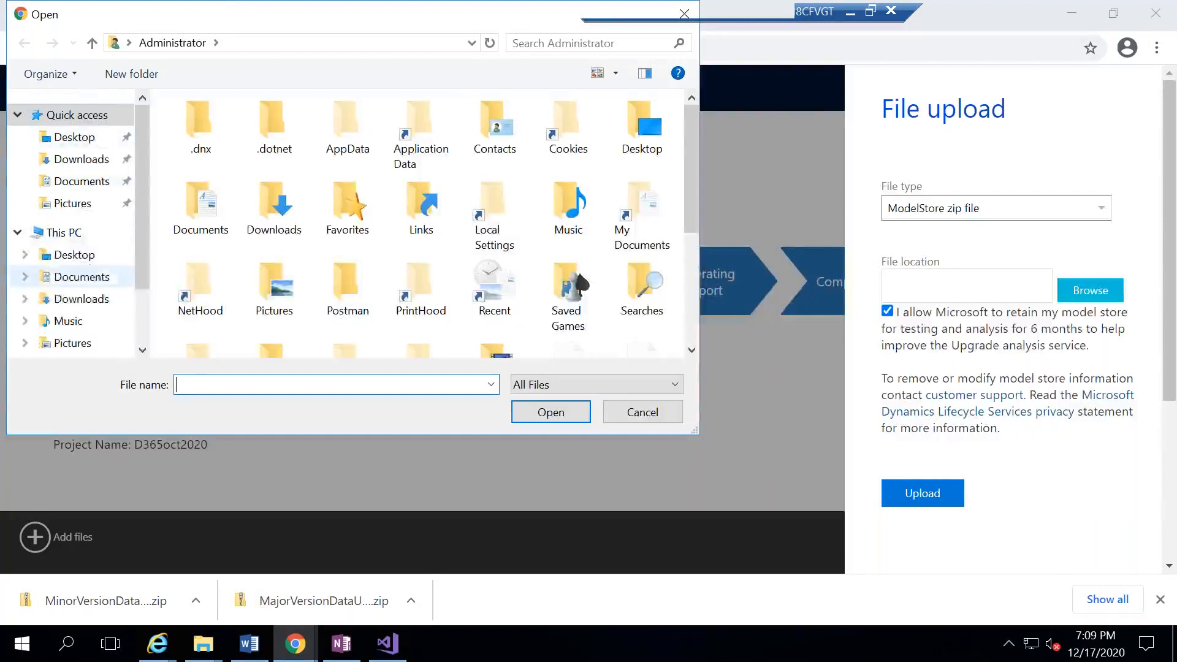
{"action": "scroll", "coordinate": [89, 264], "scroll_direction": "down", "scroll_amount": 2}
{"action": "left_click", "coordinate": [86, 305]}
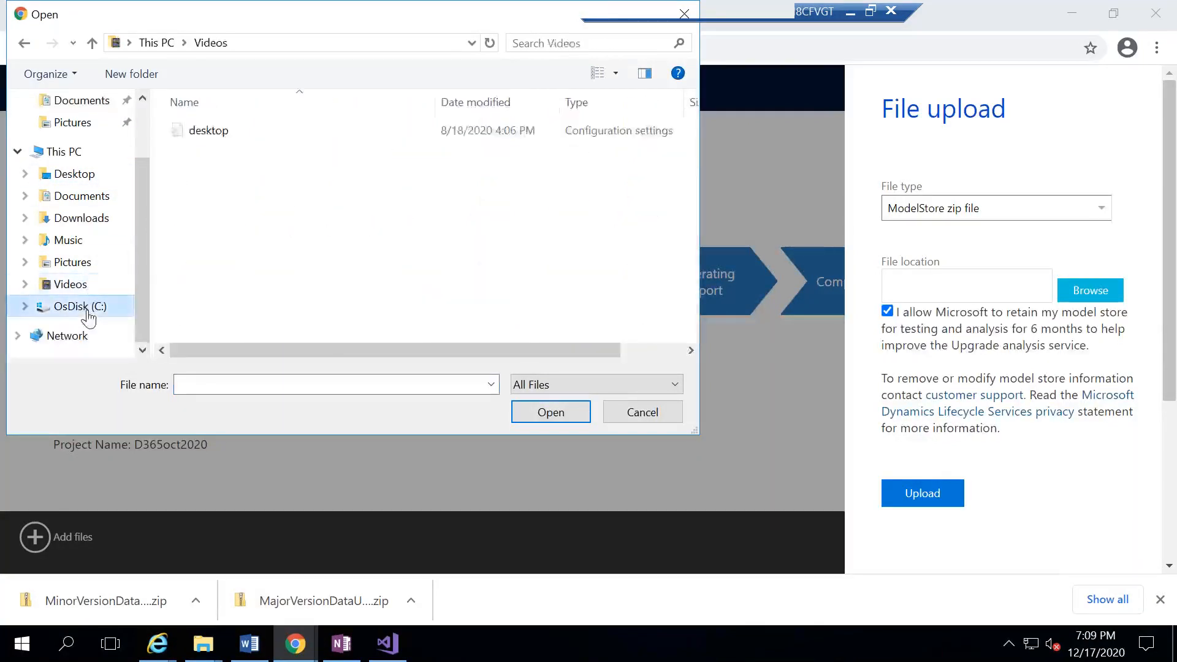
{"action": "scroll", "coordinate": [231, 277], "scroll_direction": "down", "scroll_amount": 5}
{"action": "scroll", "coordinate": [232, 277], "scroll_direction": "down", "scroll_amount": 4}
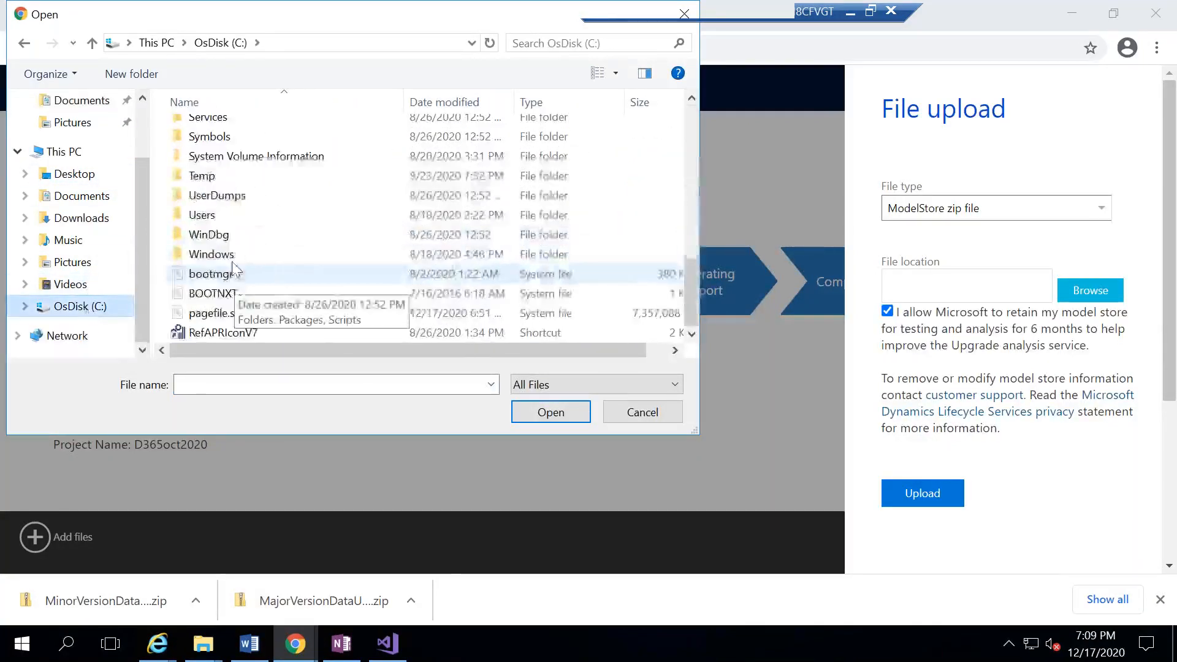
{"action": "left_click", "coordinate": [231, 178]}
{"action": "double_click", "coordinate": [232, 181]}
- Choose AXModelStore as the ModelStore zip file and start uploading it
{"action": "left_click", "coordinate": [242, 177]}
{"action": "left_click", "coordinate": [540, 412]}
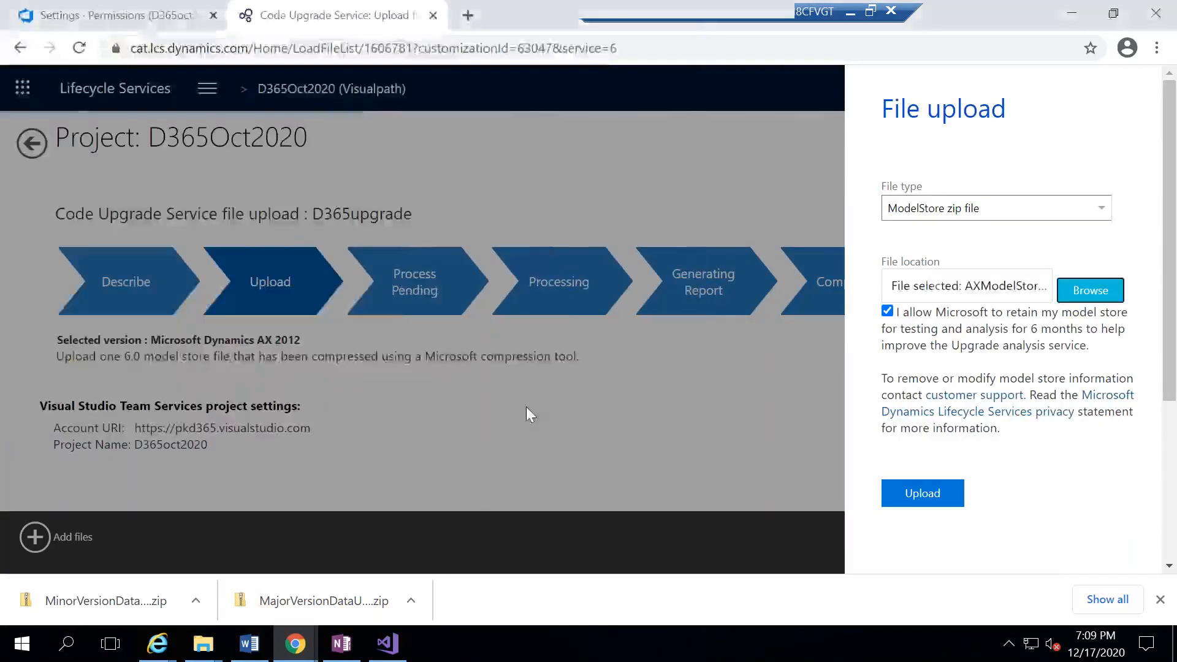
{"action": "left_click", "coordinate": [890, 495]}
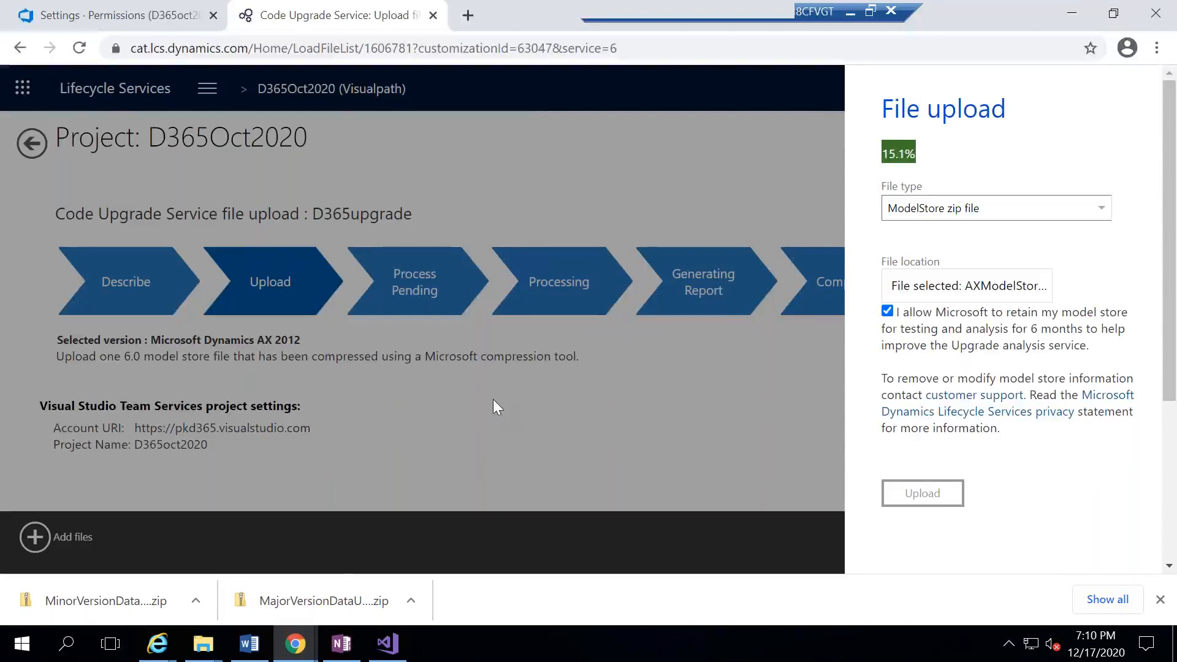
{"action": "left_click", "coordinate": [411, 601]}
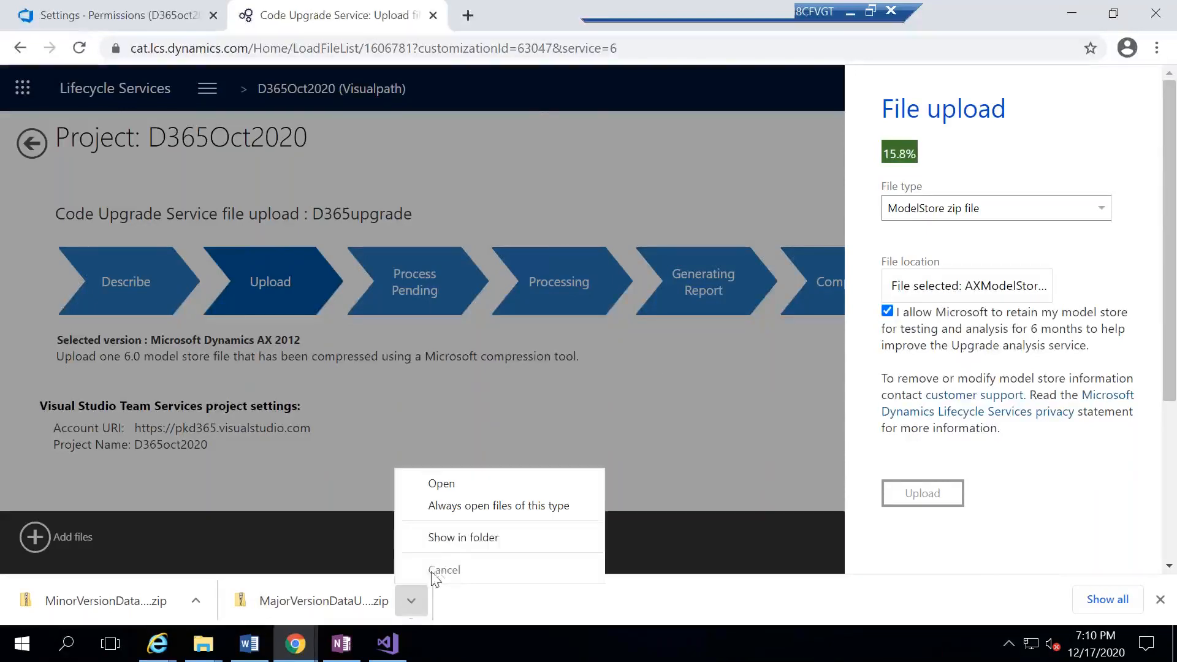
- Extract the MajorVersionDataUpgradePackage zip into a same-named Downloads folder, then return to Chrome
{"action": "left_click", "coordinate": [454, 541]}
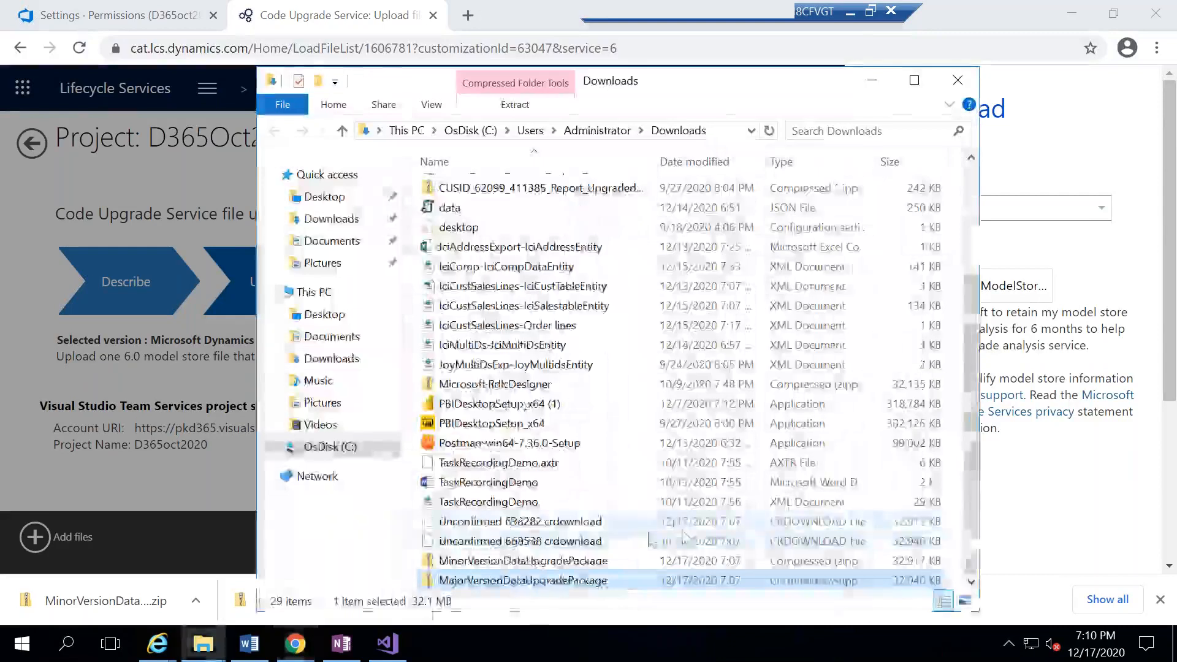
{"action": "left_click", "coordinate": [912, 84]}
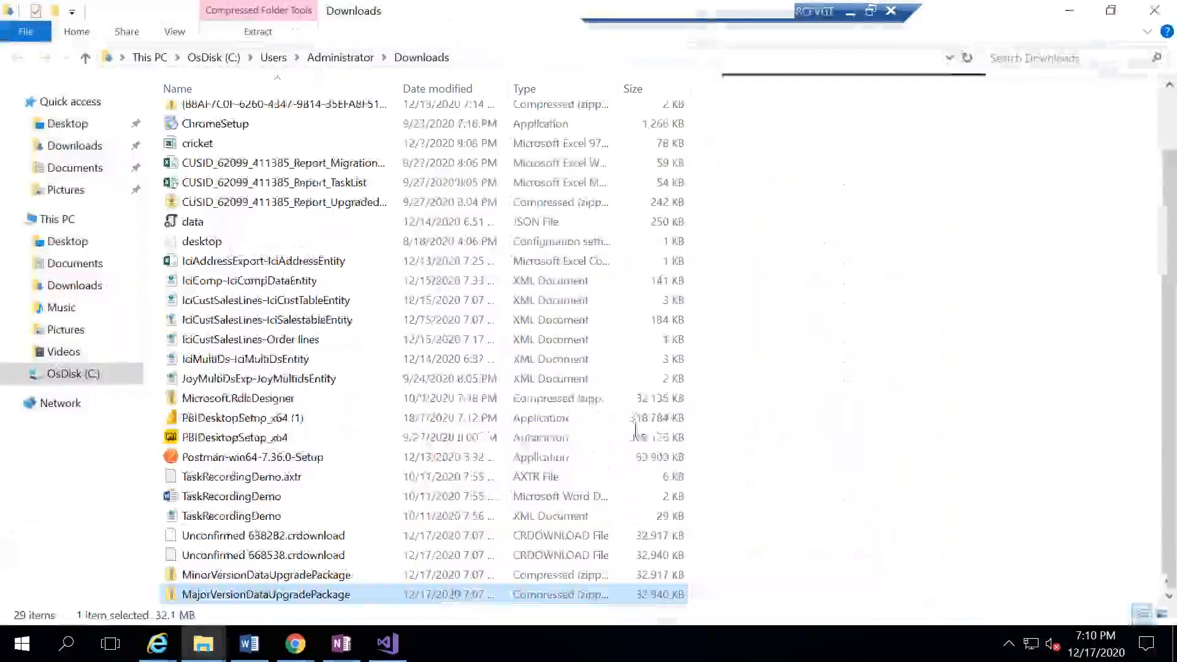
{"action": "right_click", "coordinate": [408, 599]}
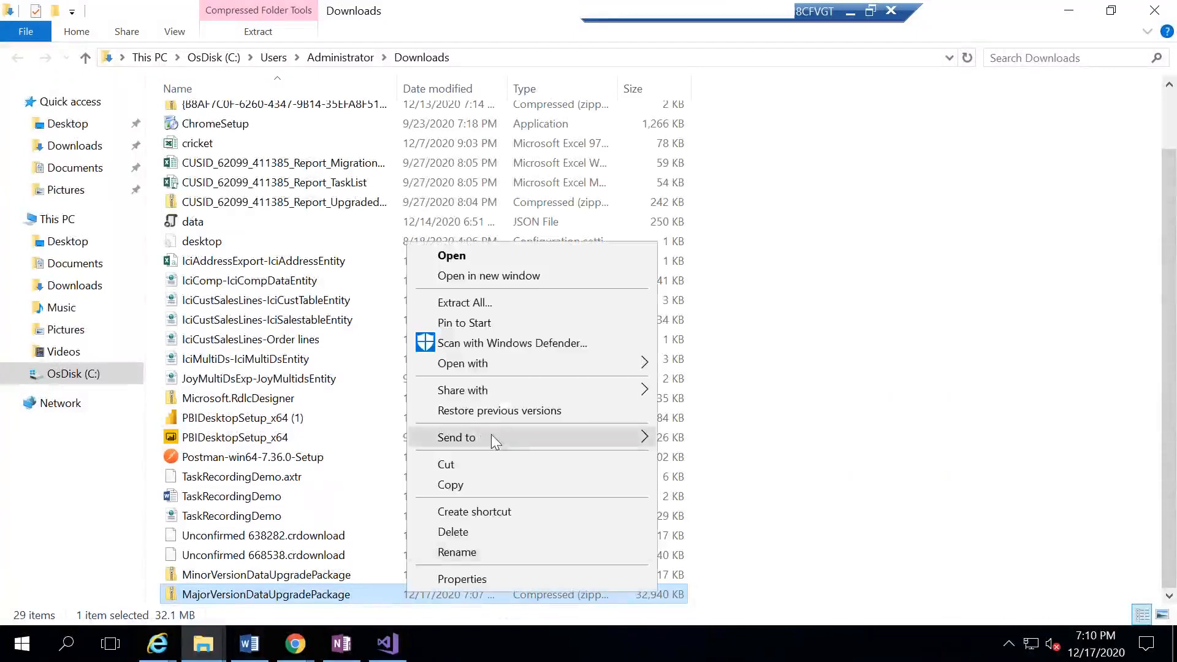
{"action": "left_click", "coordinate": [479, 303]}
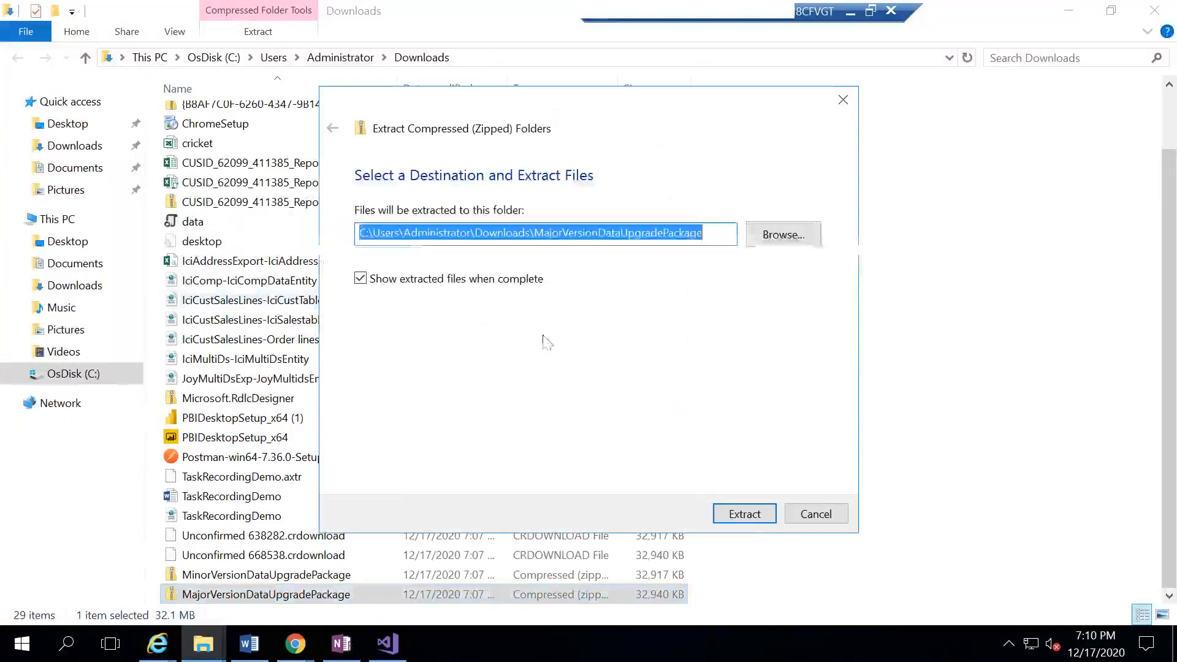
{"action": "left_click", "coordinate": [744, 514]}
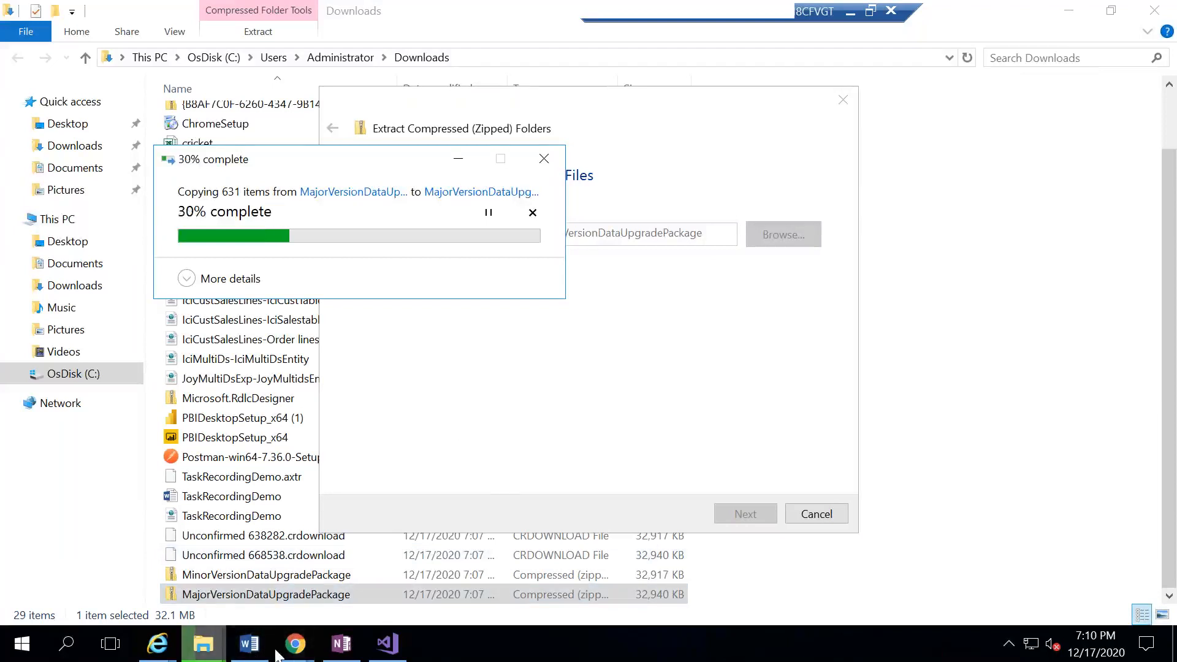
{"action": "mouse_move", "coordinate": [292, 646]}
{"action": "left_click", "coordinate": [156, 576]}
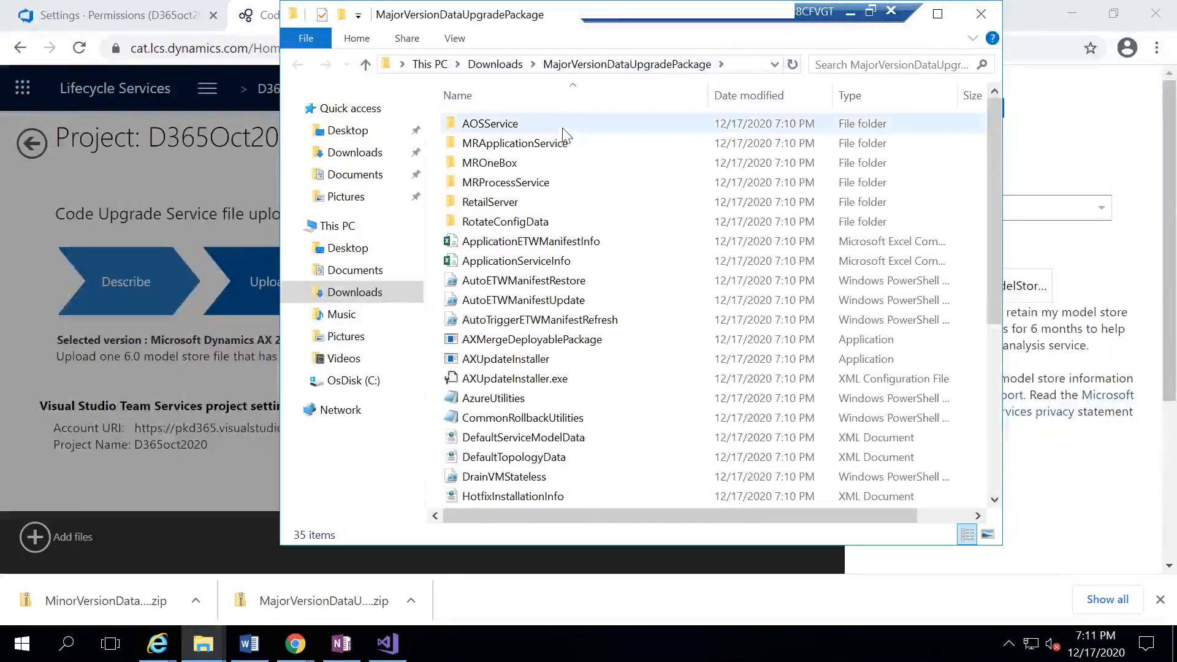
- Peek into AOSService\Scripts, then return to the package's top folder and maximize the window
{"action": "left_click", "coordinate": [544, 126]}
{"action": "double_click", "coordinate": [545, 125]}
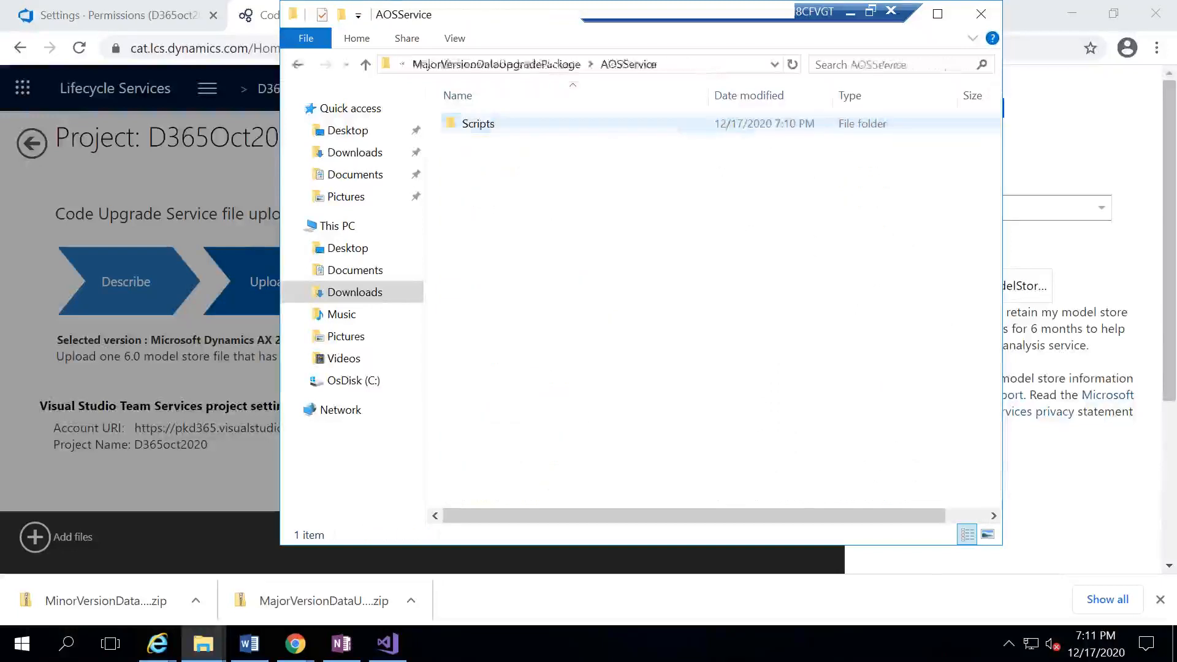
{"action": "double_click", "coordinate": [544, 126]}
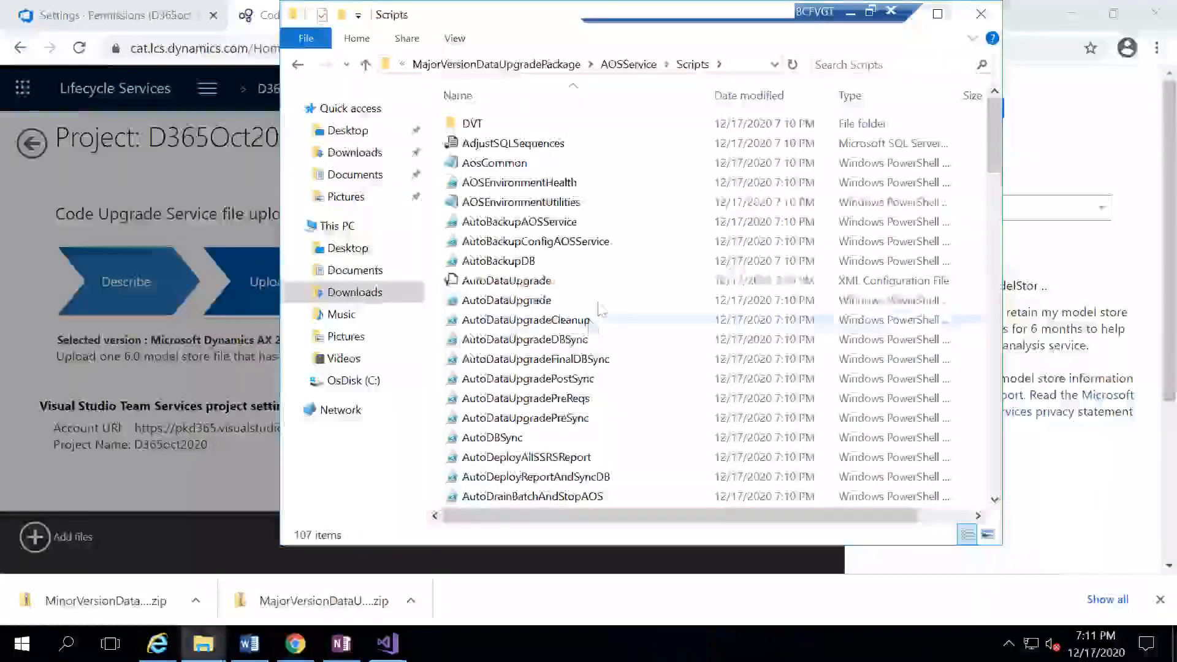
{"action": "left_click", "coordinate": [625, 64]}
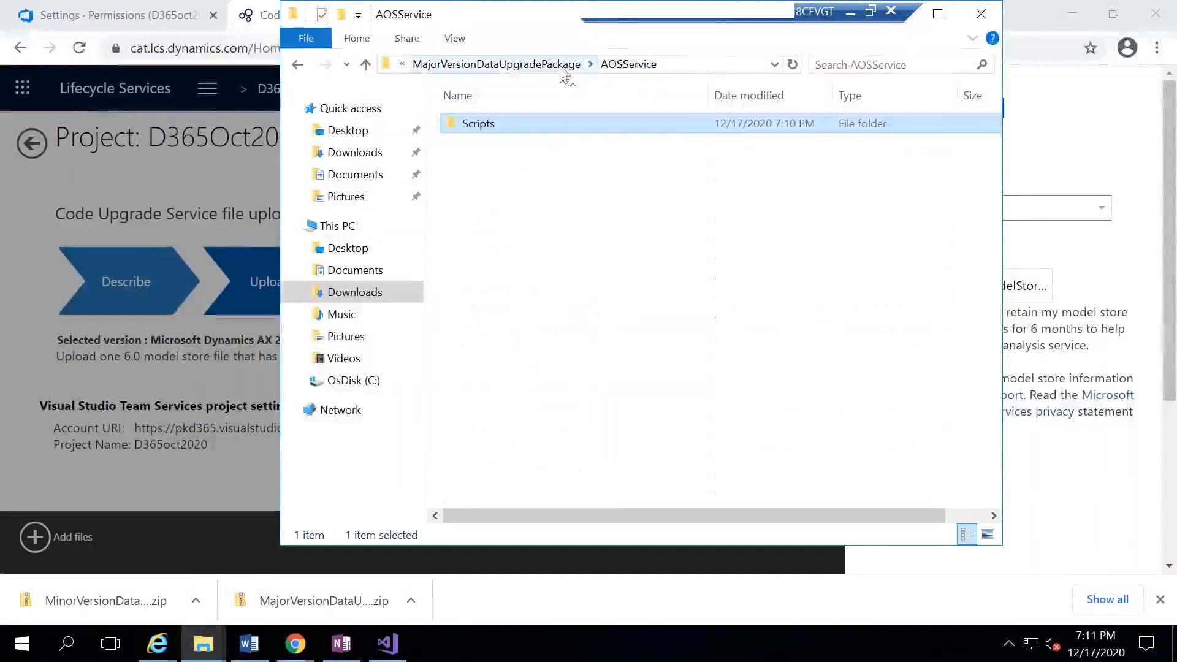
{"action": "left_click", "coordinate": [496, 65]}
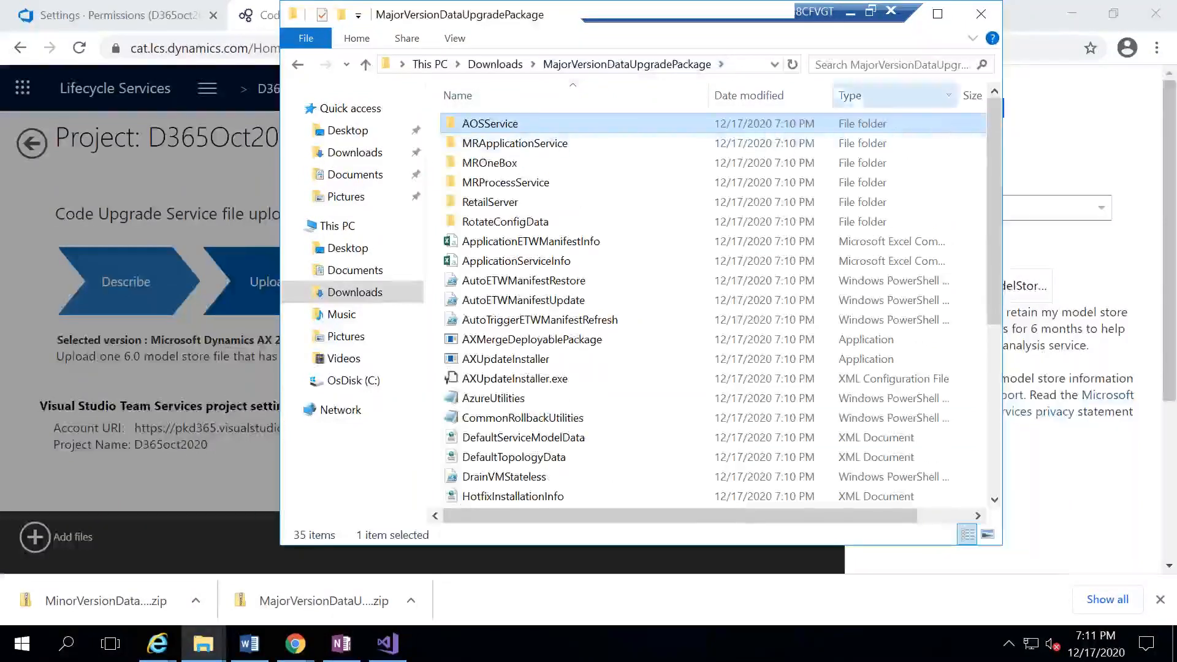
{"action": "left_click", "coordinate": [939, 14]}
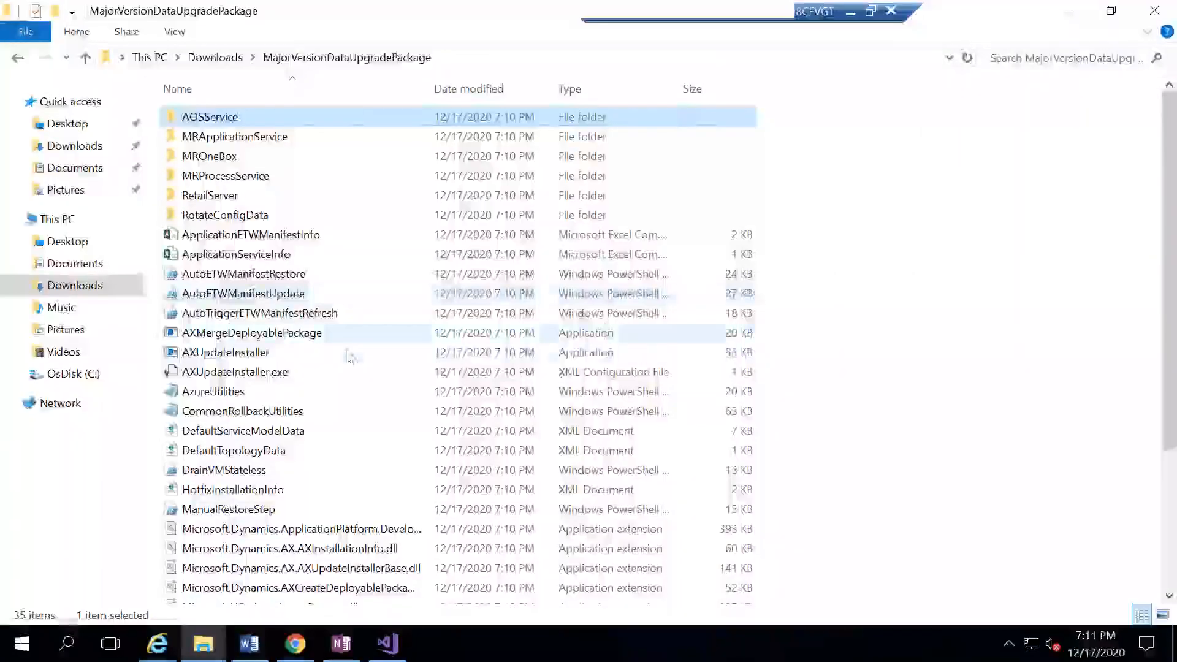
- Inspect the AXUpdateInstaller configuration file and application in the package's top folder
{"action": "left_click", "coordinate": [323, 371]}
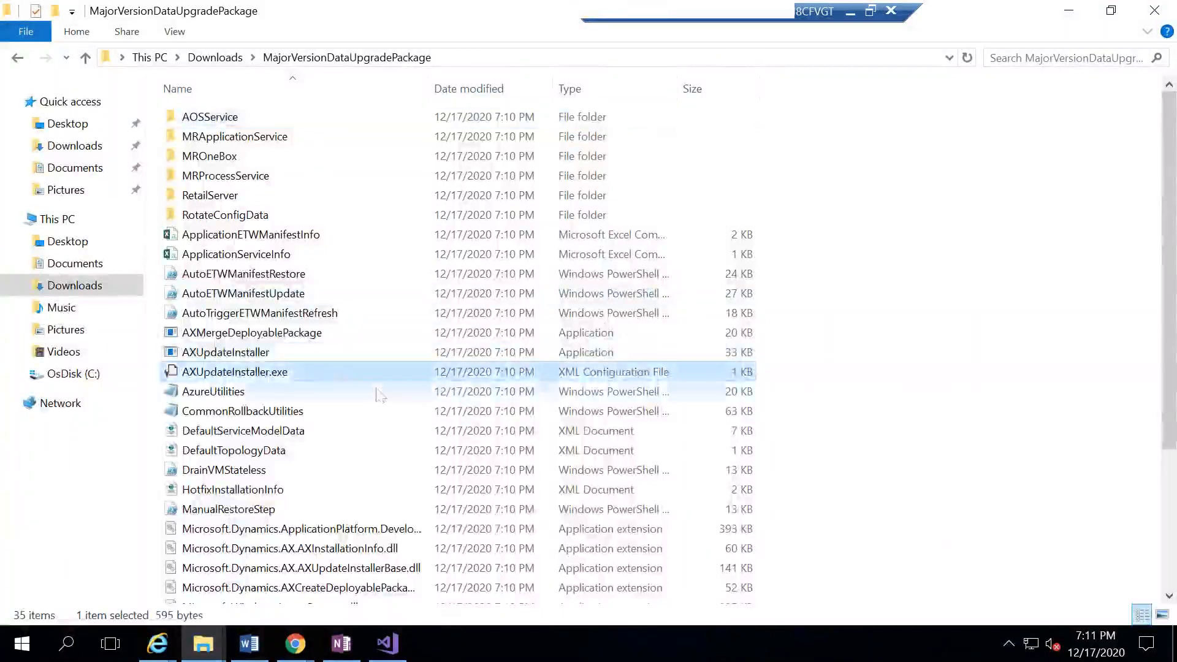
{"action": "scroll", "coordinate": [356, 480], "scroll_direction": "down", "scroll_amount": 3}
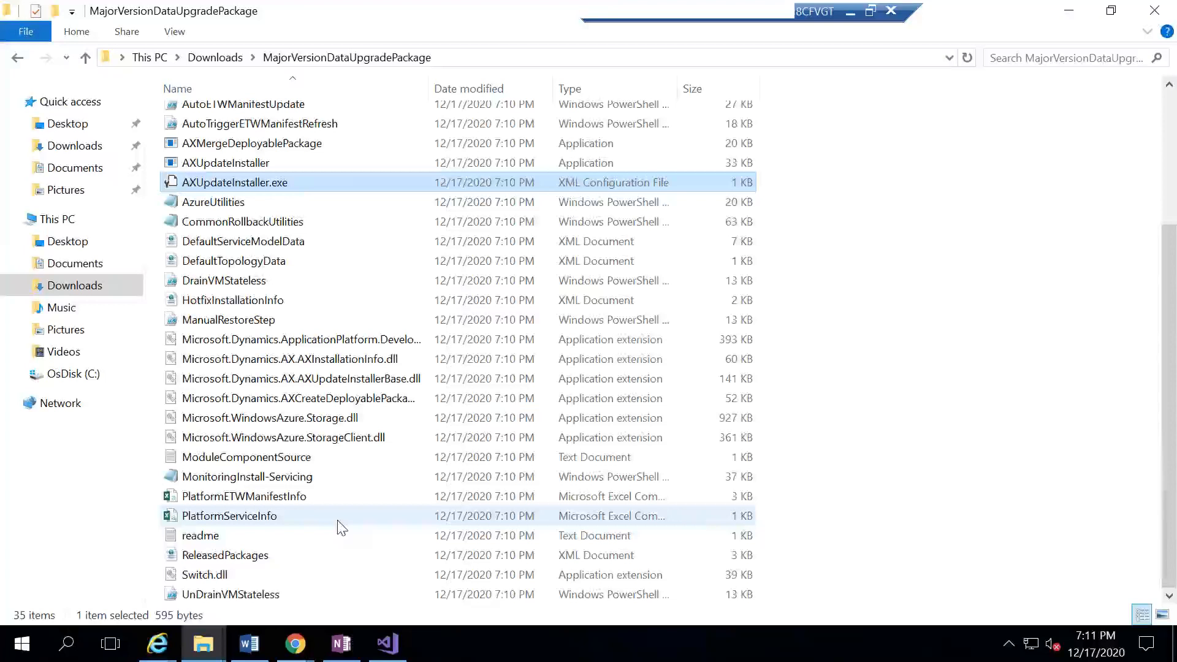
{"action": "scroll", "coordinate": [342, 528], "scroll_direction": "up", "scroll_amount": 3}
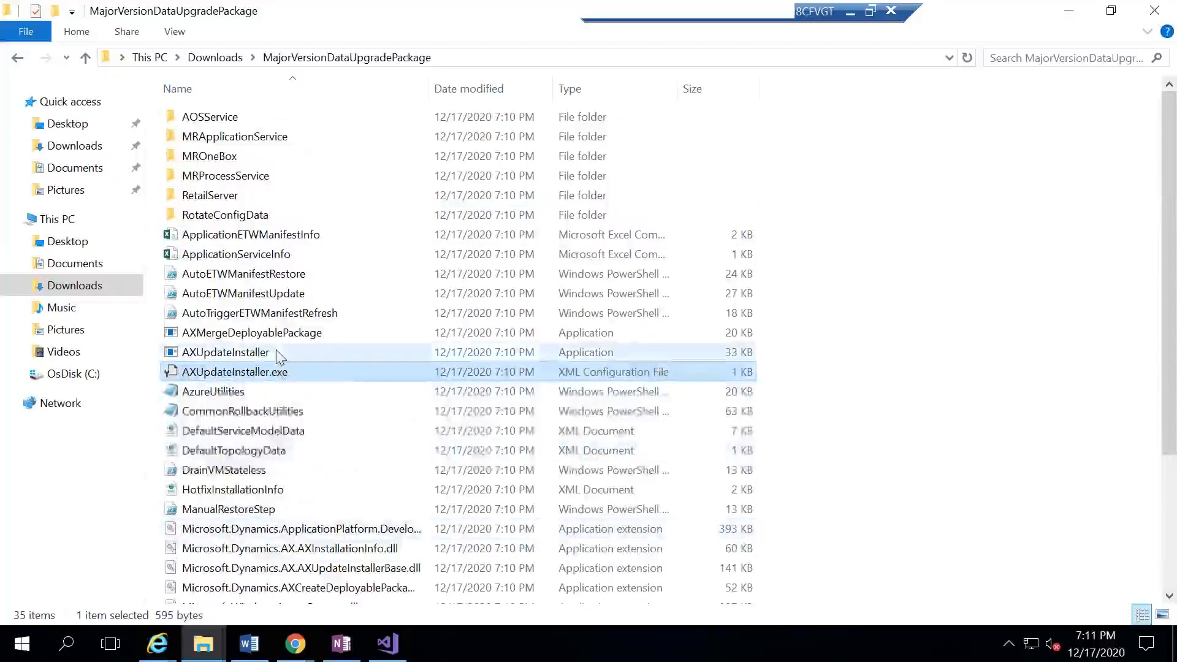
{"action": "left_click", "coordinate": [279, 355]}
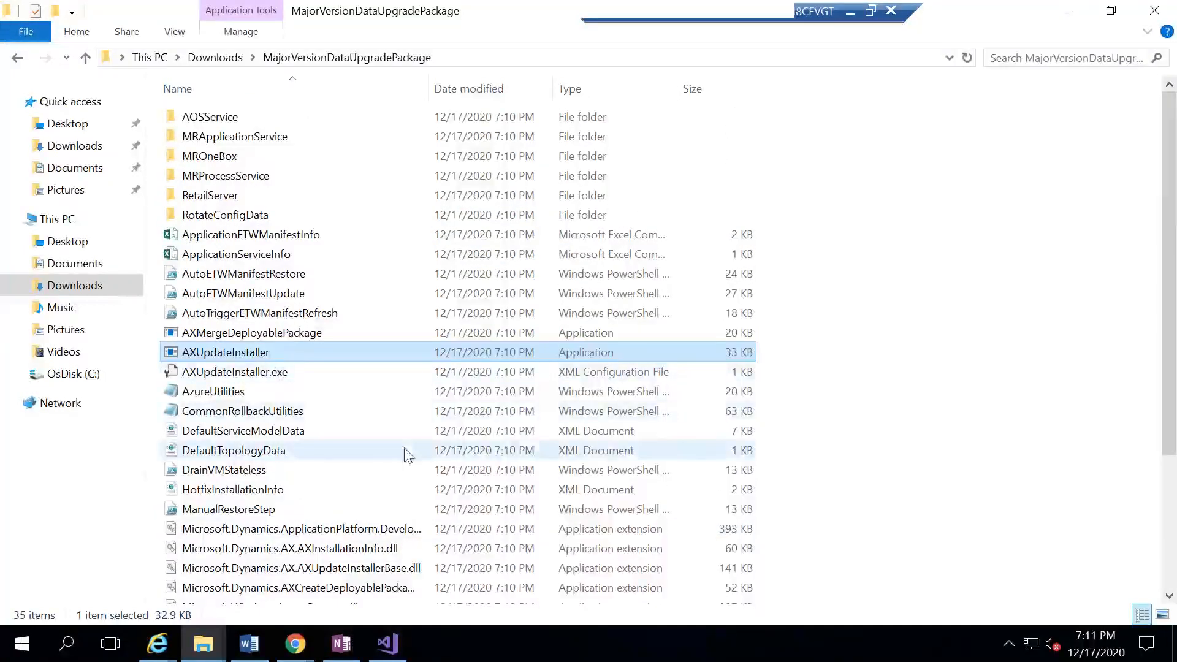
- Open AOSService\Scripts and select the AutoDataUpgradeDBSync, AutoDataUpgrade and AutoBackupDB scripts
{"action": "left_click", "coordinate": [235, 123]}
{"action": "double_click", "coordinate": [248, 126]}
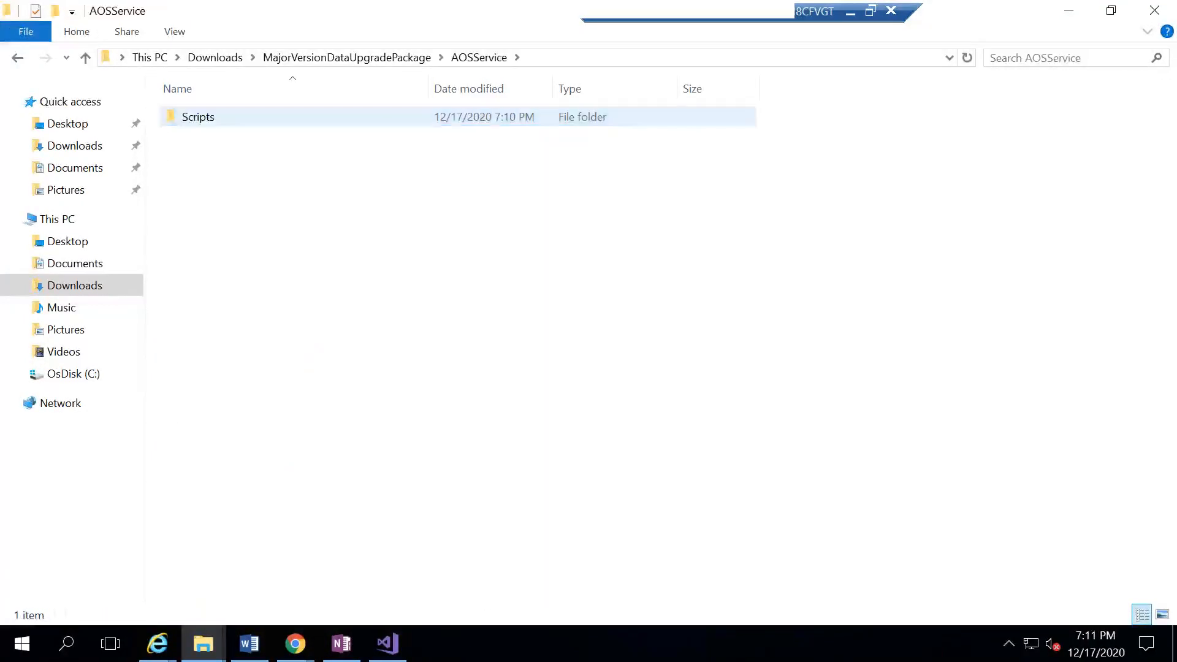
{"action": "double_click", "coordinate": [245, 119]}
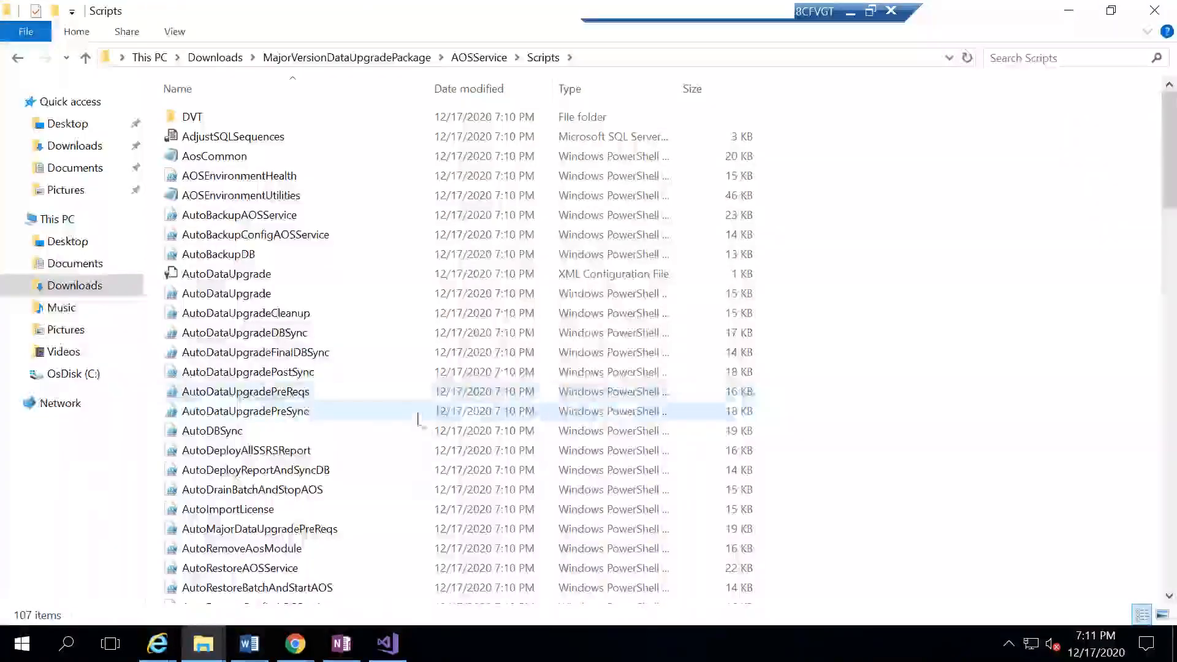
{"action": "left_click", "coordinate": [309, 336]}
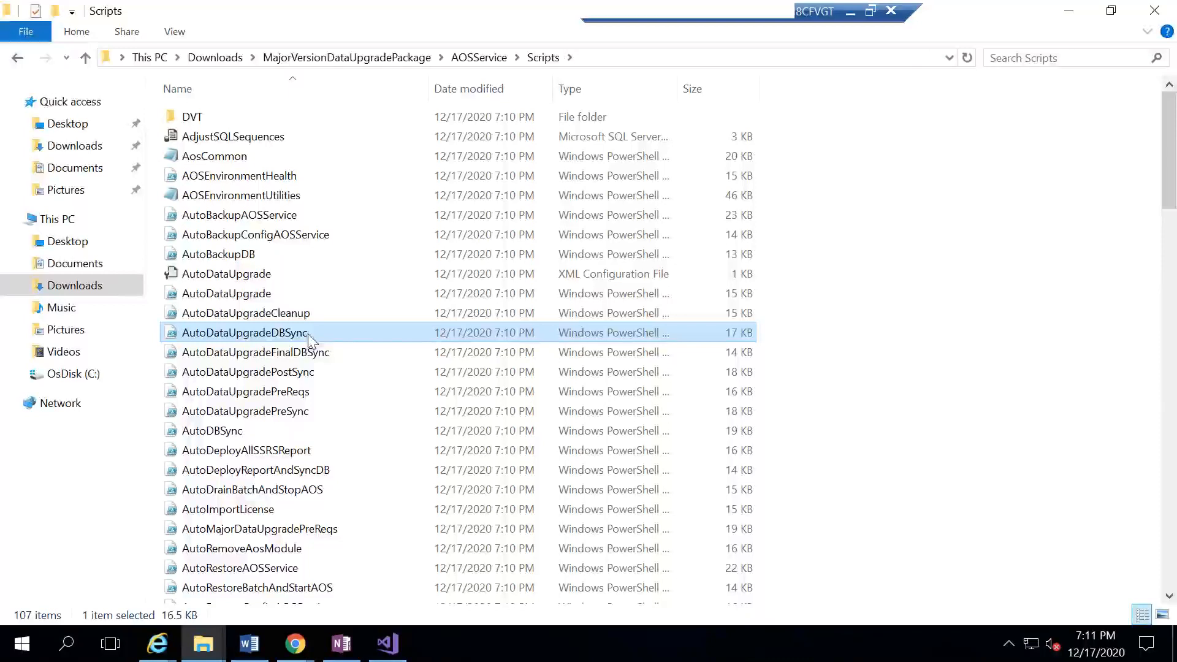
{"action": "left_click", "coordinate": [300, 300]}
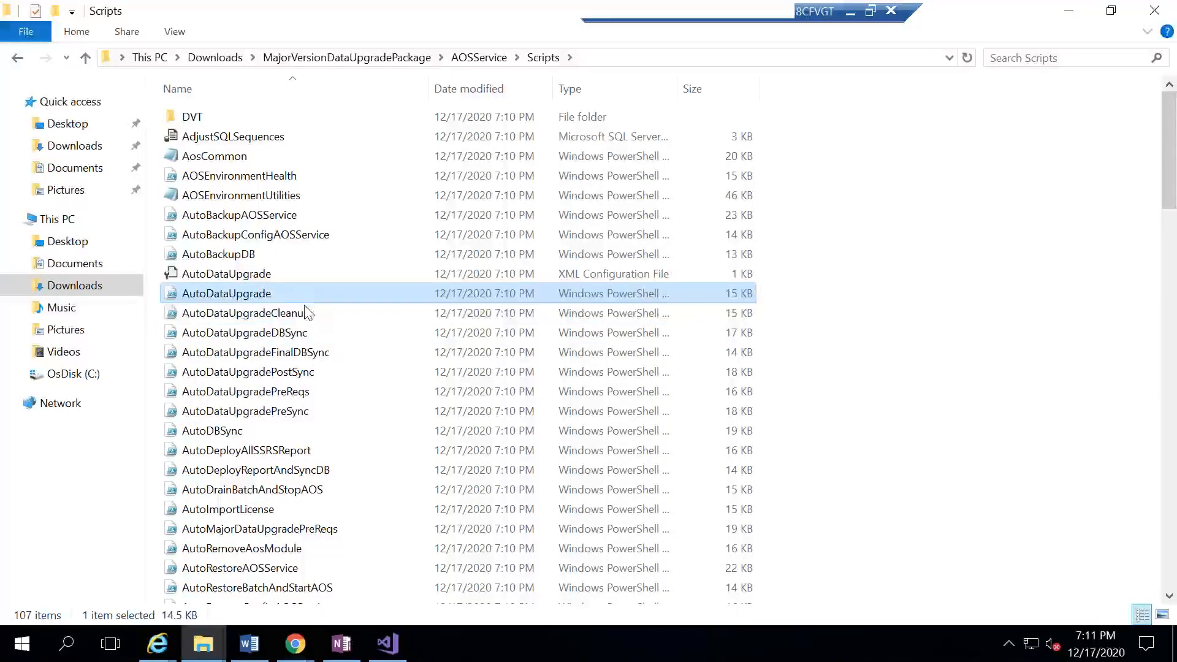
{"action": "left_click", "coordinate": [273, 256]}
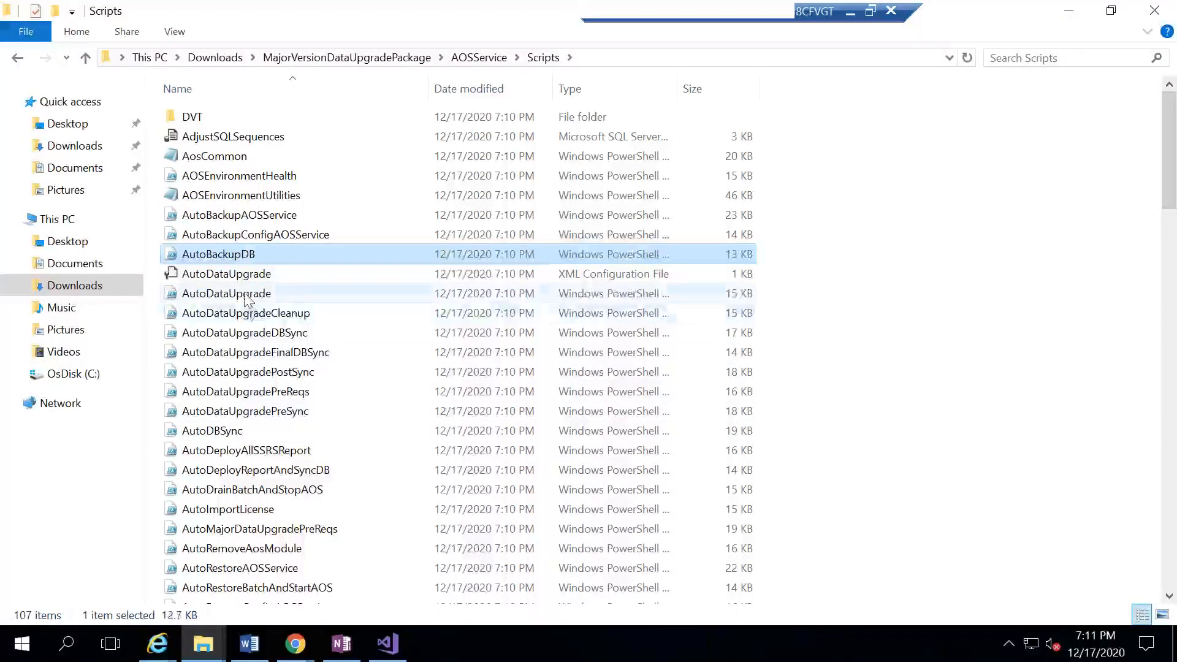
{"action": "left_click", "coordinate": [245, 295]}
{"action": "right_click", "coordinate": [245, 297]}
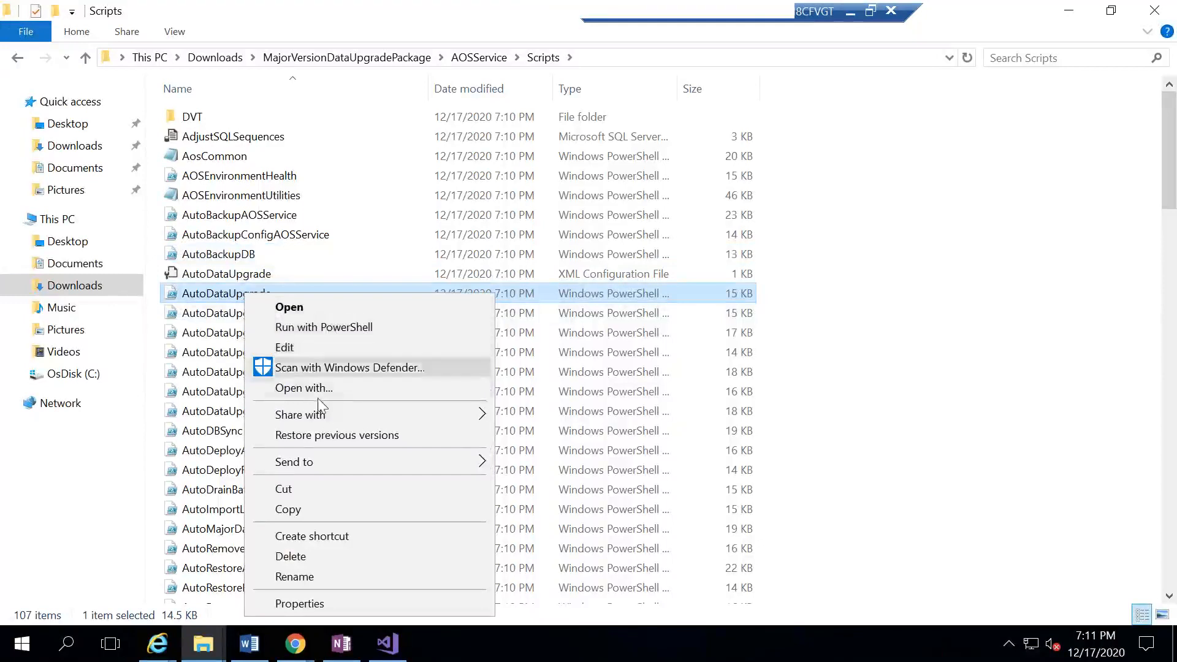
{"action": "left_click", "coordinate": [305, 349]}
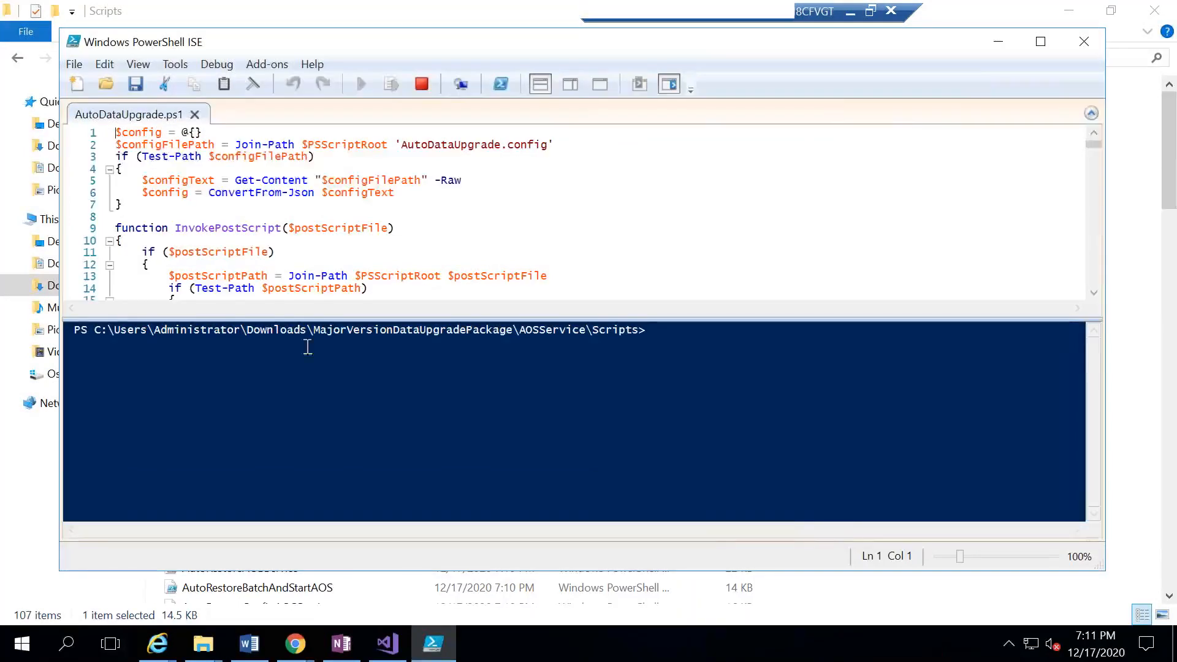
{"action": "scroll", "coordinate": [665, 236], "scroll_direction": "down", "scroll_amount": 4}
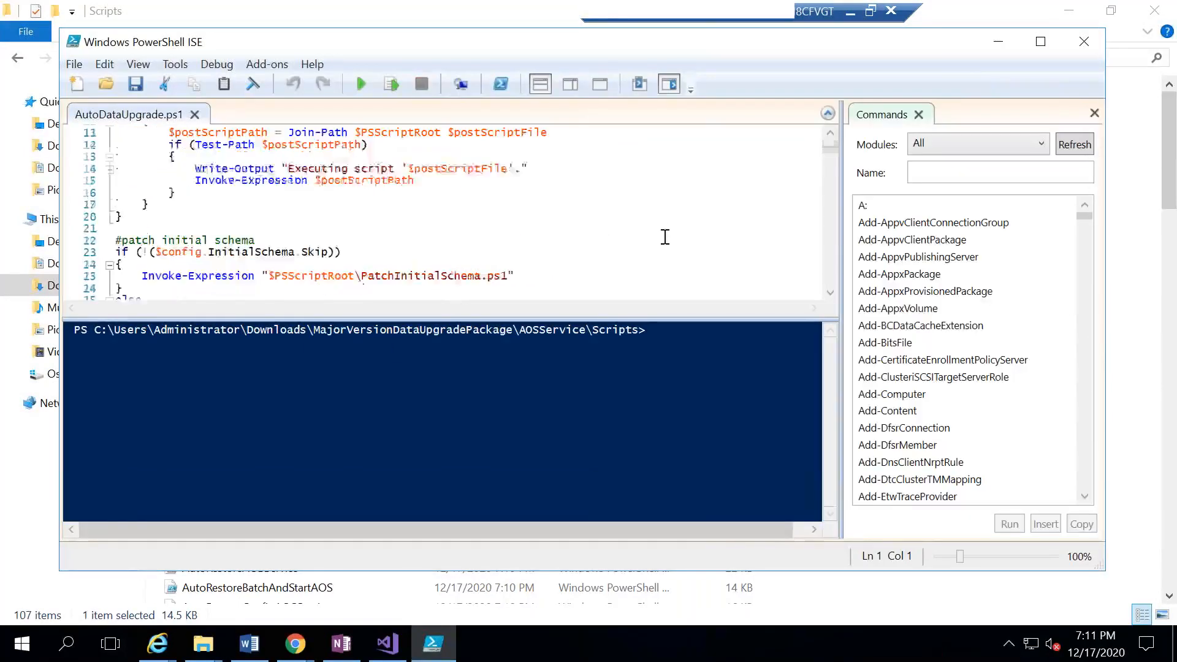
{"action": "scroll", "coordinate": [667, 244], "scroll_direction": "down", "scroll_amount": 13}
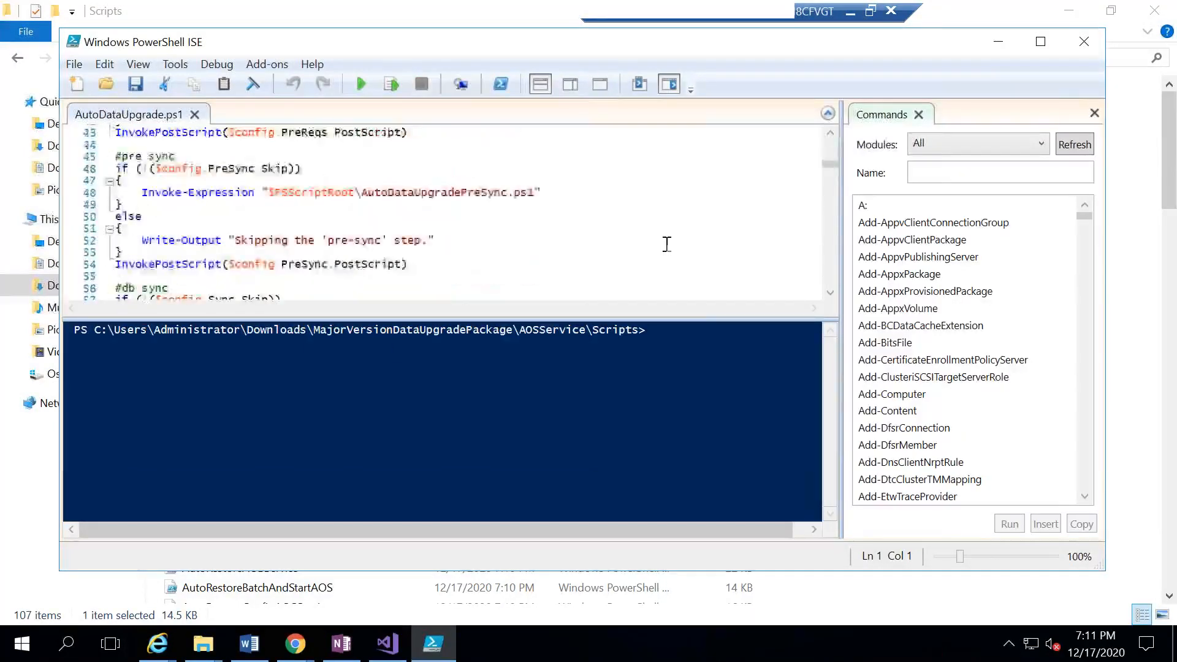
{"action": "scroll", "coordinate": [665, 249], "scroll_direction": "down", "scroll_amount": 13}
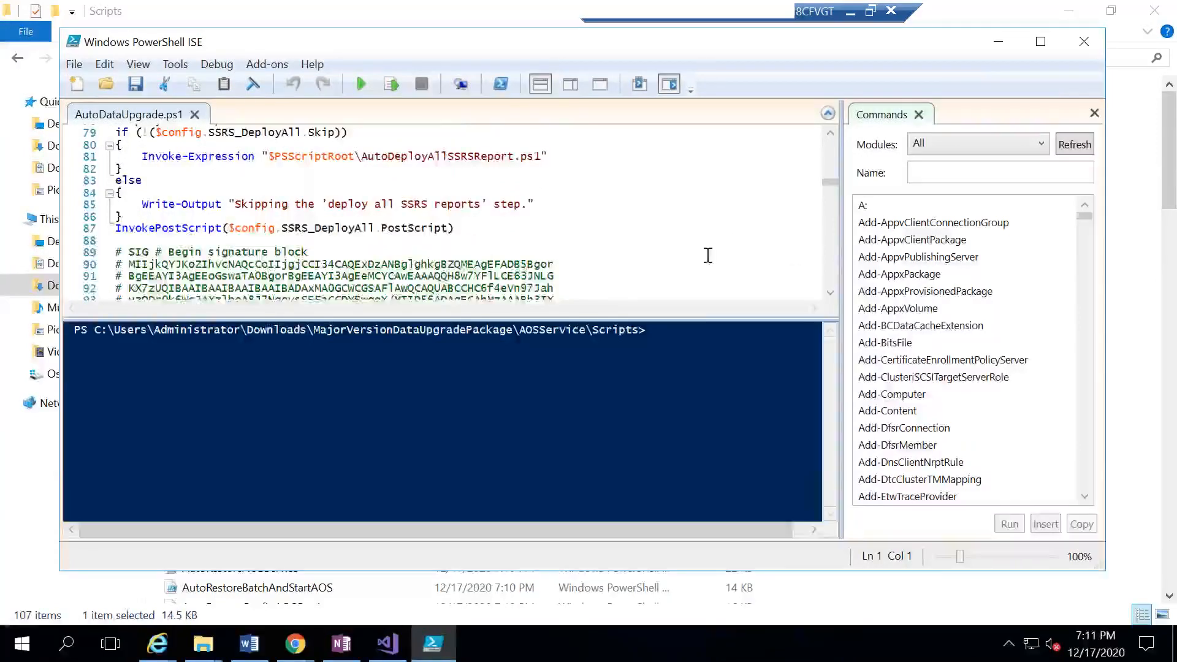
{"action": "scroll", "coordinate": [716, 255], "scroll_direction": "down", "scroll_amount": 1}
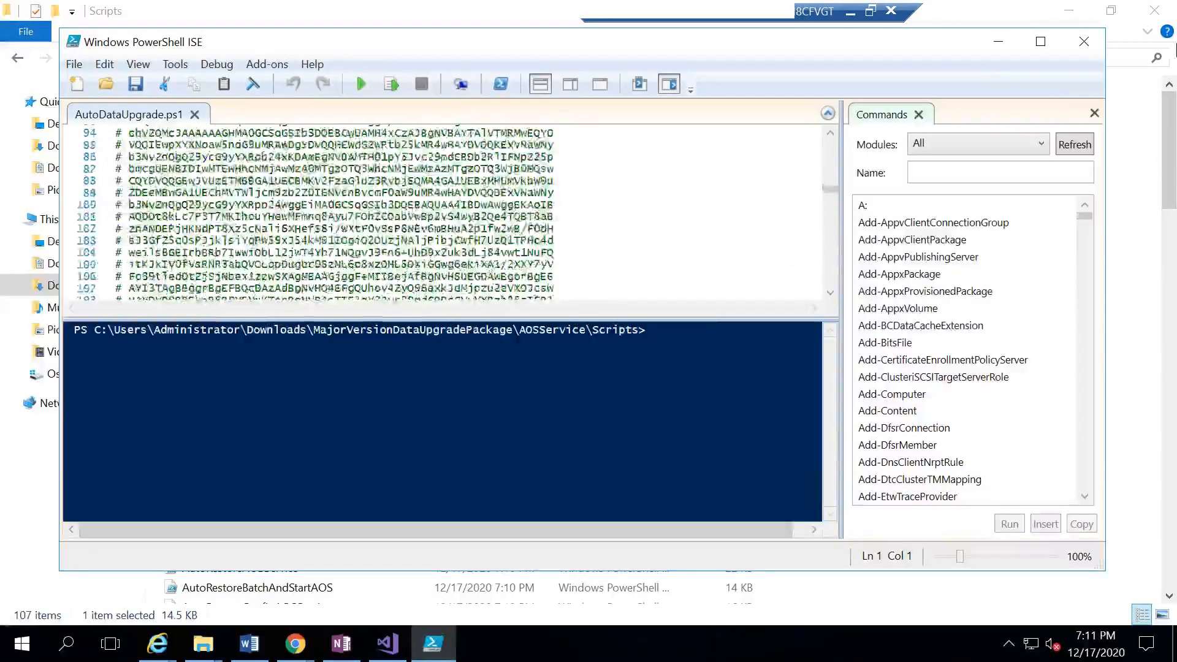
{"action": "left_click", "coordinate": [1108, 37]}
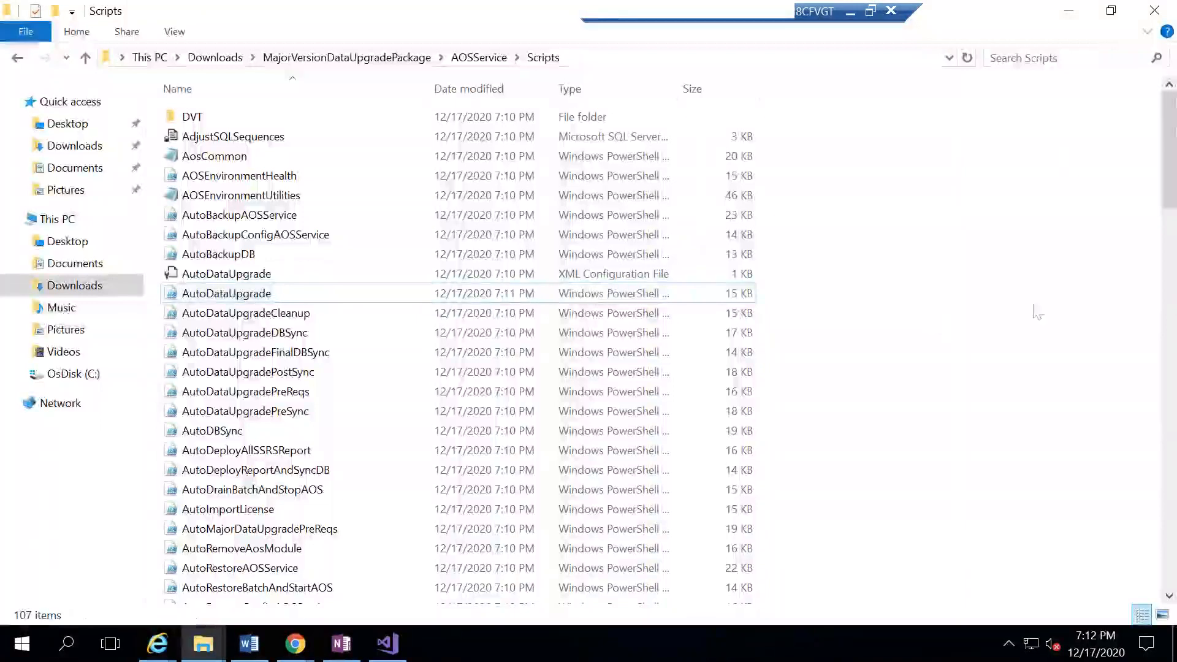
- Return to Downloads, clear the selection, and minimize Explorer to reveal the LCS upload page
{"action": "left_click", "coordinate": [478, 57]}
{"action": "left_click", "coordinate": [217, 57]}
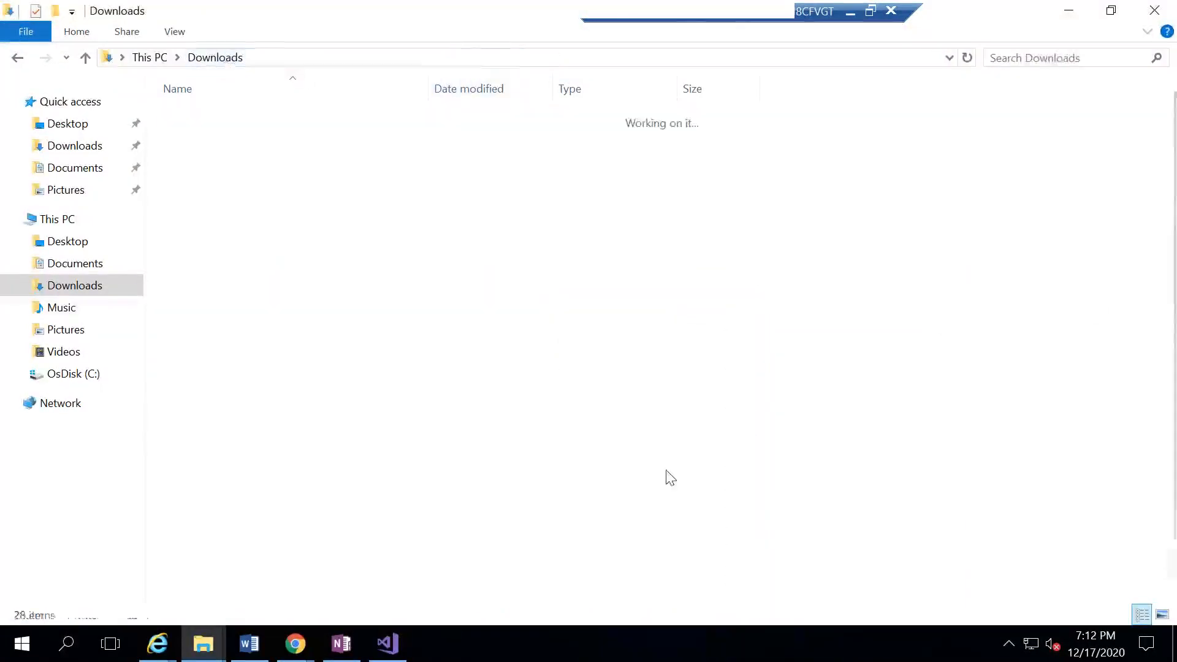
{"action": "left_click", "coordinate": [892, 477]}
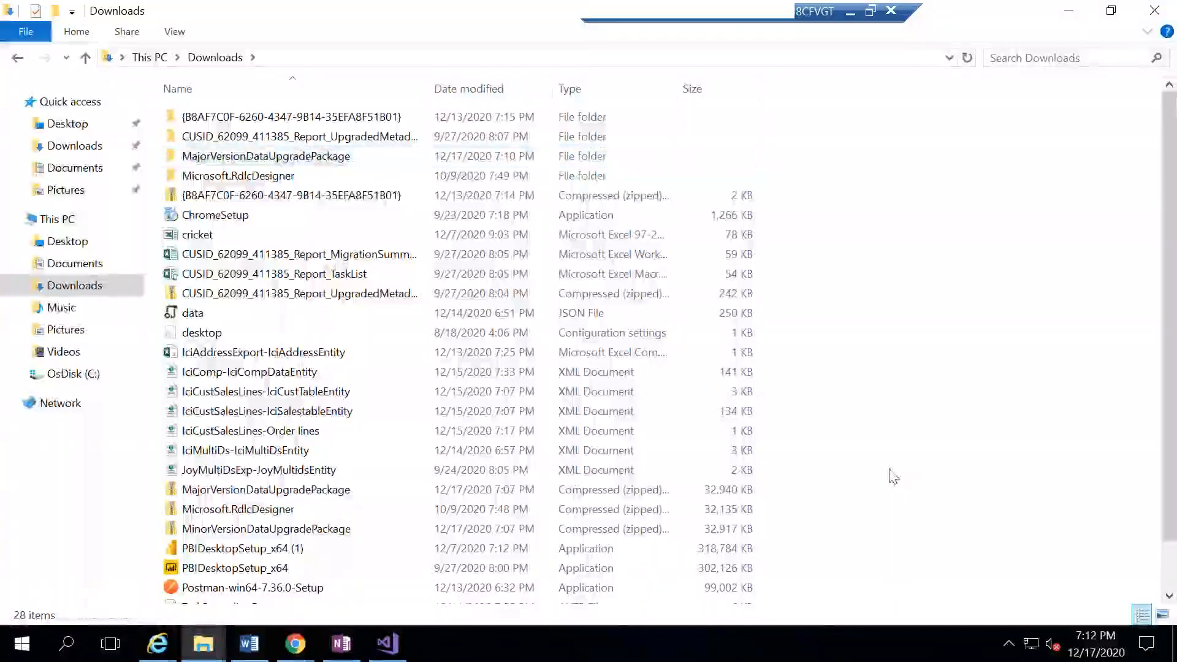
{"action": "left_click", "coordinate": [1080, 10]}
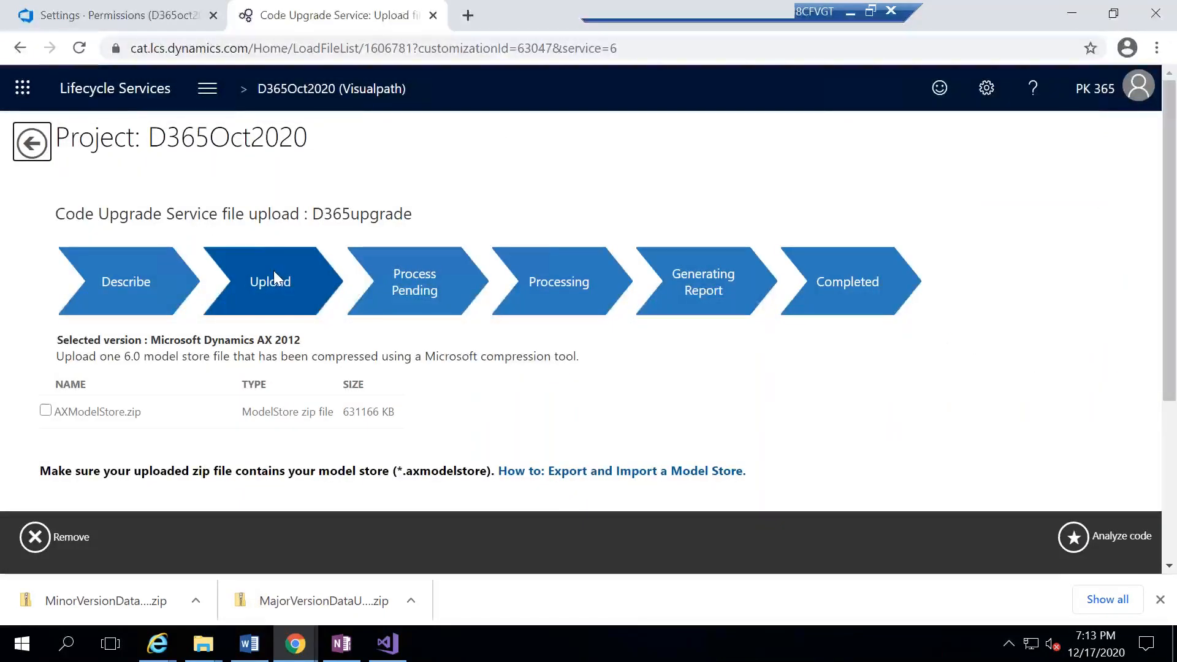
- Select AXModelStore.zip and start its code analysis, confirming the long-running analysis warning
{"action": "scroll", "coordinate": [318, 289], "scroll_direction": "down", "scroll_amount": 3}
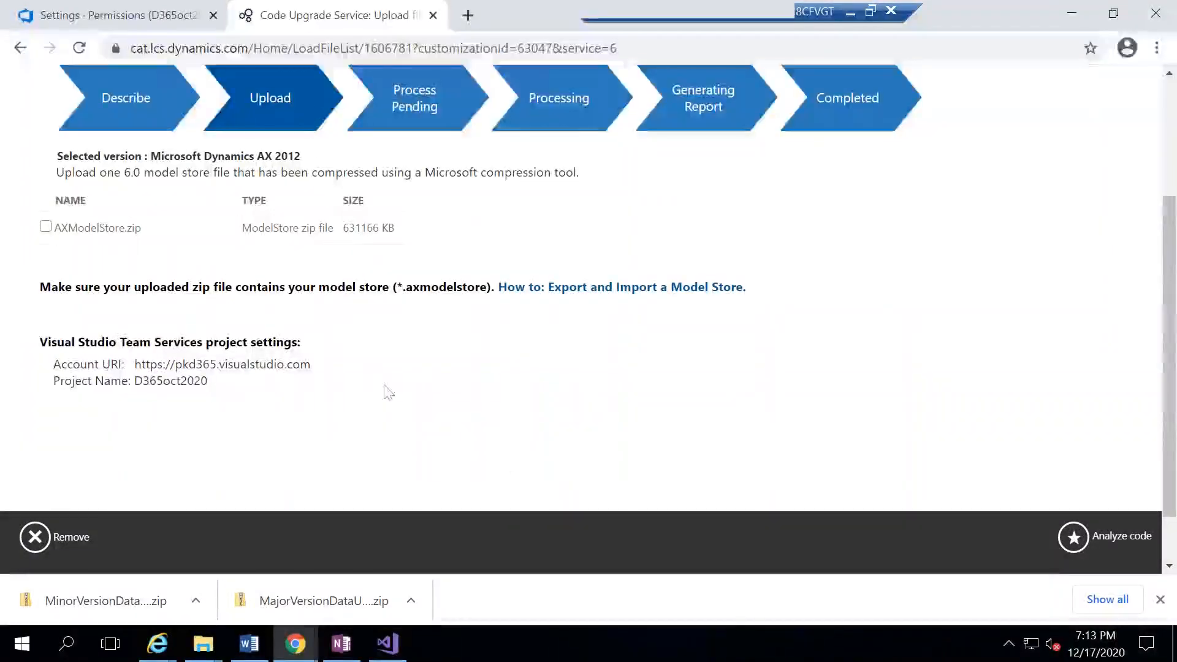
{"action": "left_click", "coordinate": [1097, 540]}
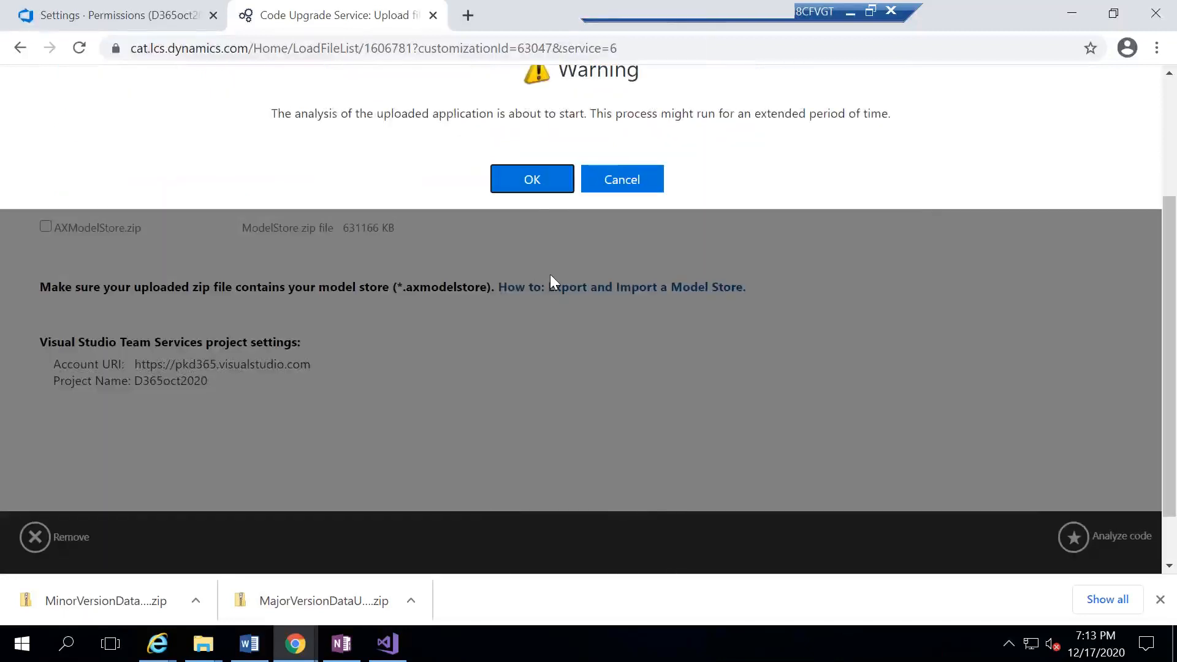
{"action": "left_click", "coordinate": [534, 181]}
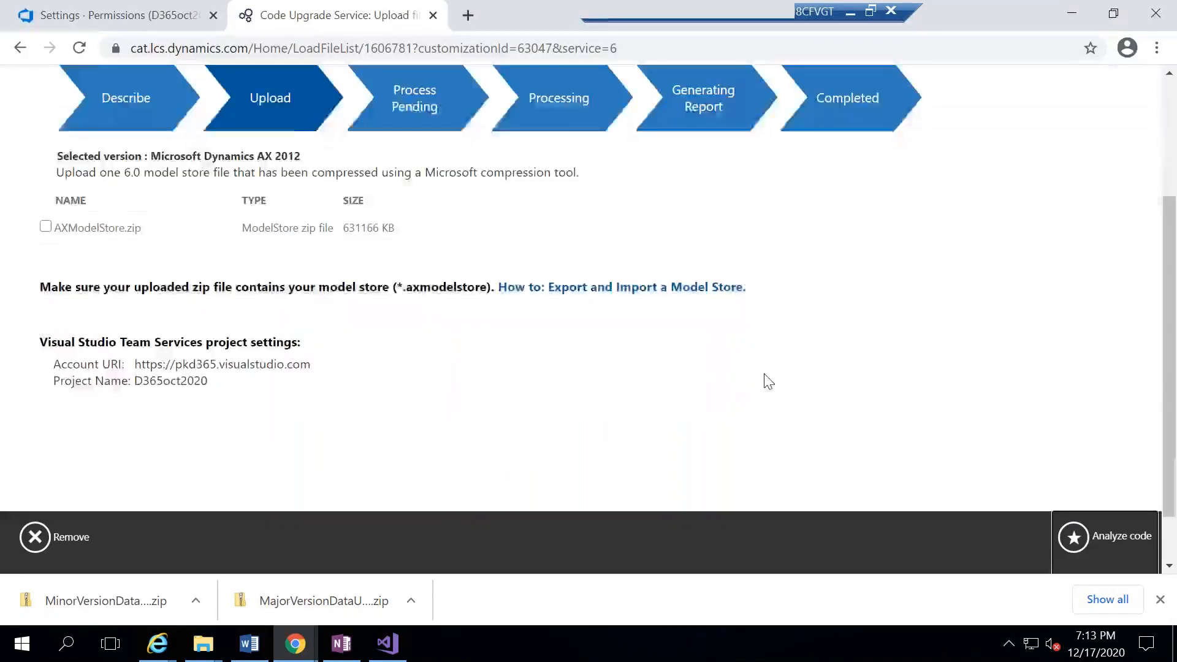
{"action": "scroll", "coordinate": [768, 382], "scroll_direction": "up", "scroll_amount": 3}
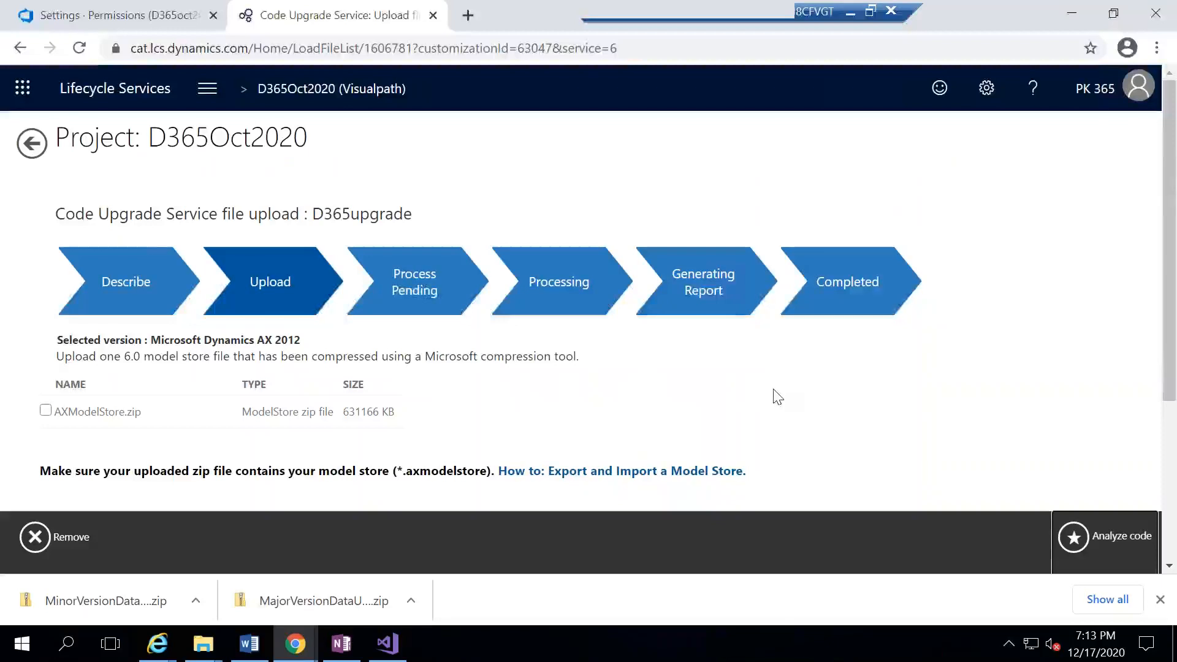
{"action": "left_click", "coordinate": [65, 418]}
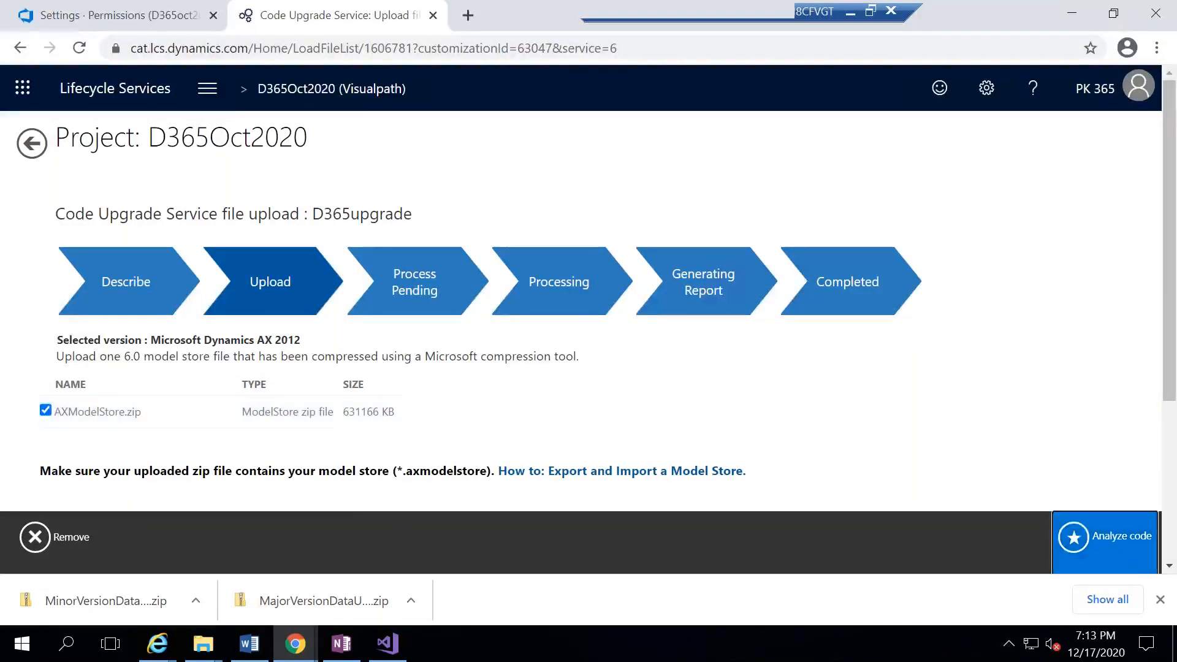
{"action": "left_click", "coordinate": [1105, 537]}
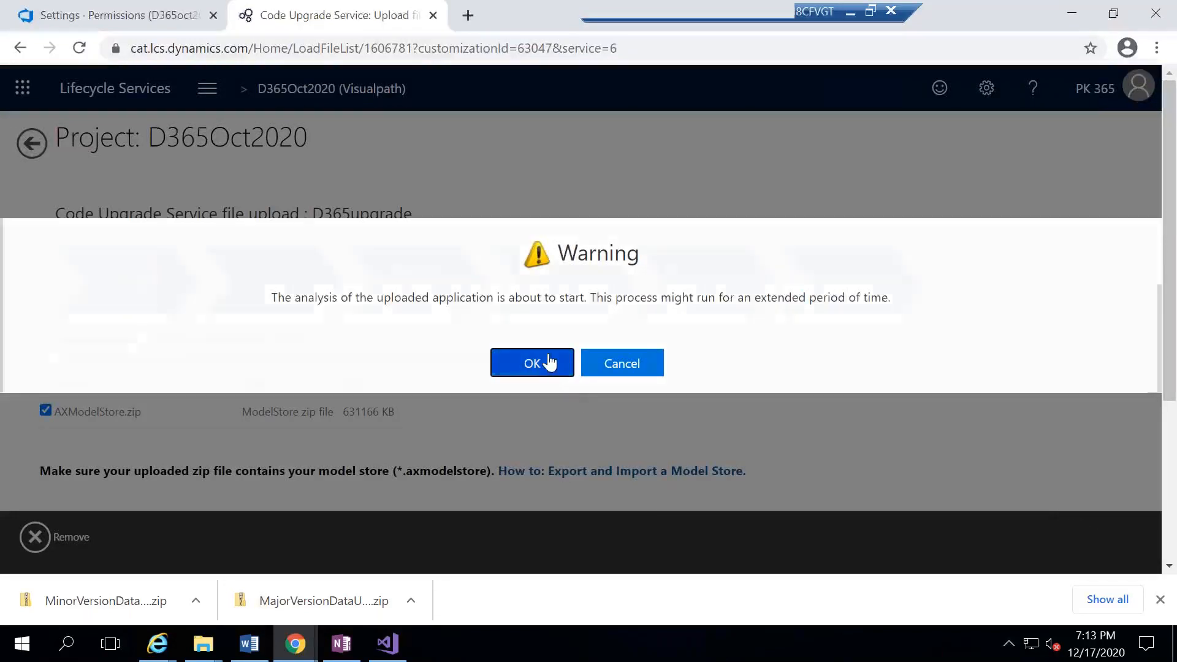
{"action": "left_click", "coordinate": [549, 362]}
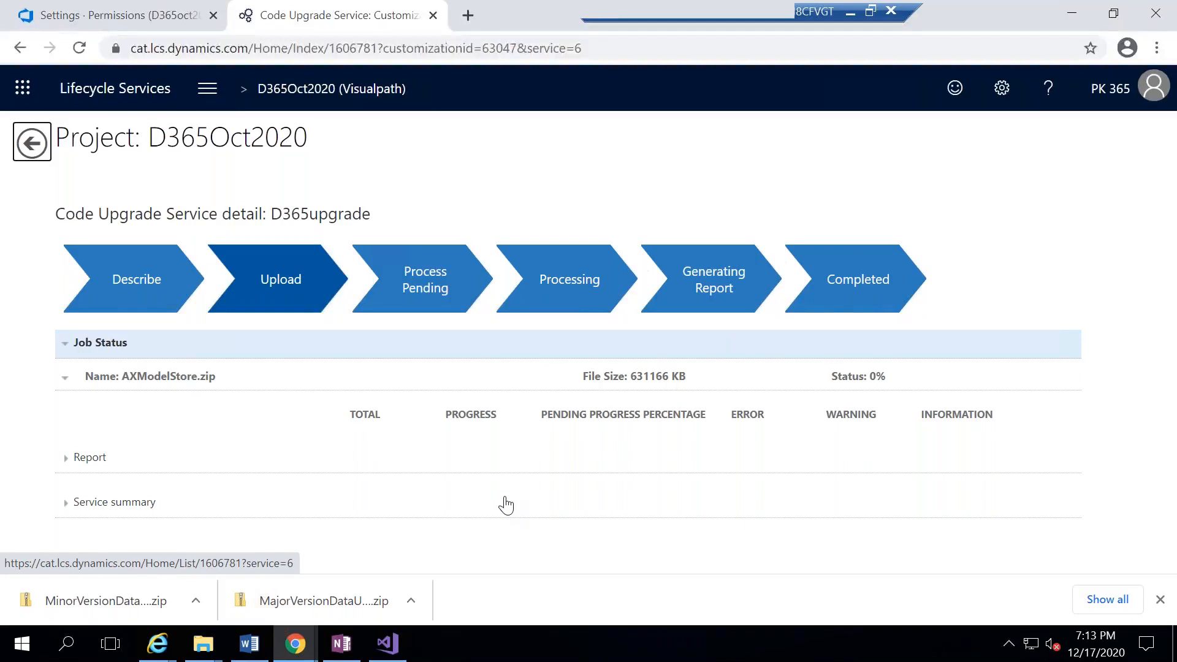
- Minimize the Chrome, Downloads folder and Internet Explorer windows, then bring up the AX10.0 syllabus
{"action": "left_click", "coordinate": [1065, 3]}
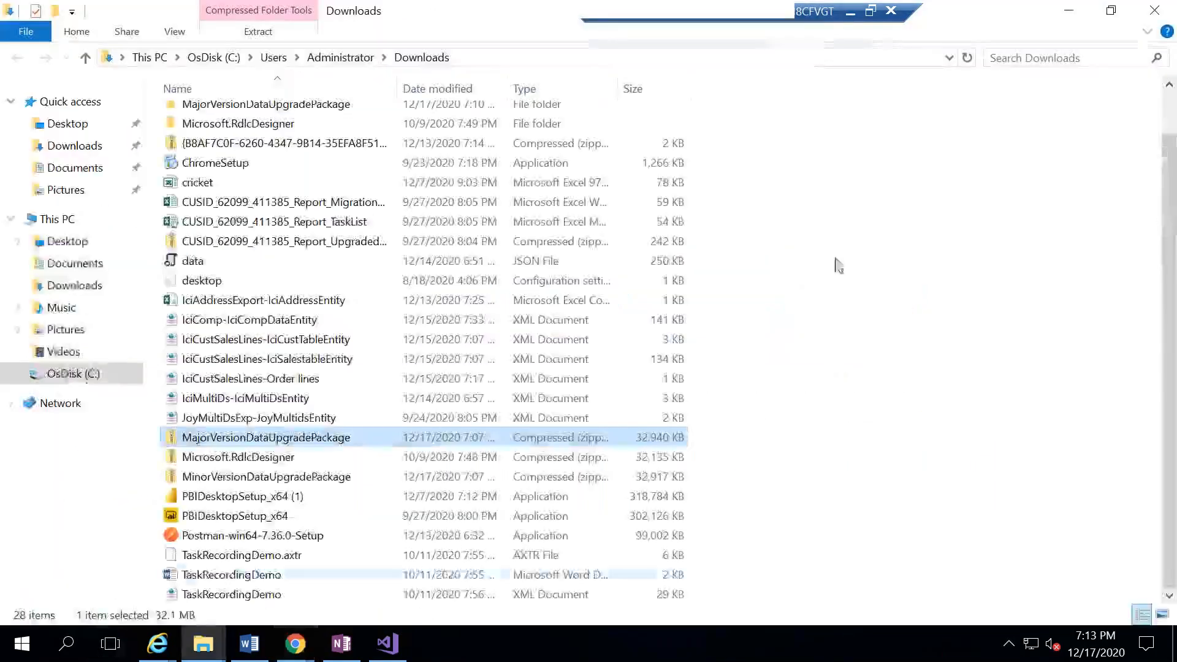
{"action": "left_click", "coordinate": [1068, 11]}
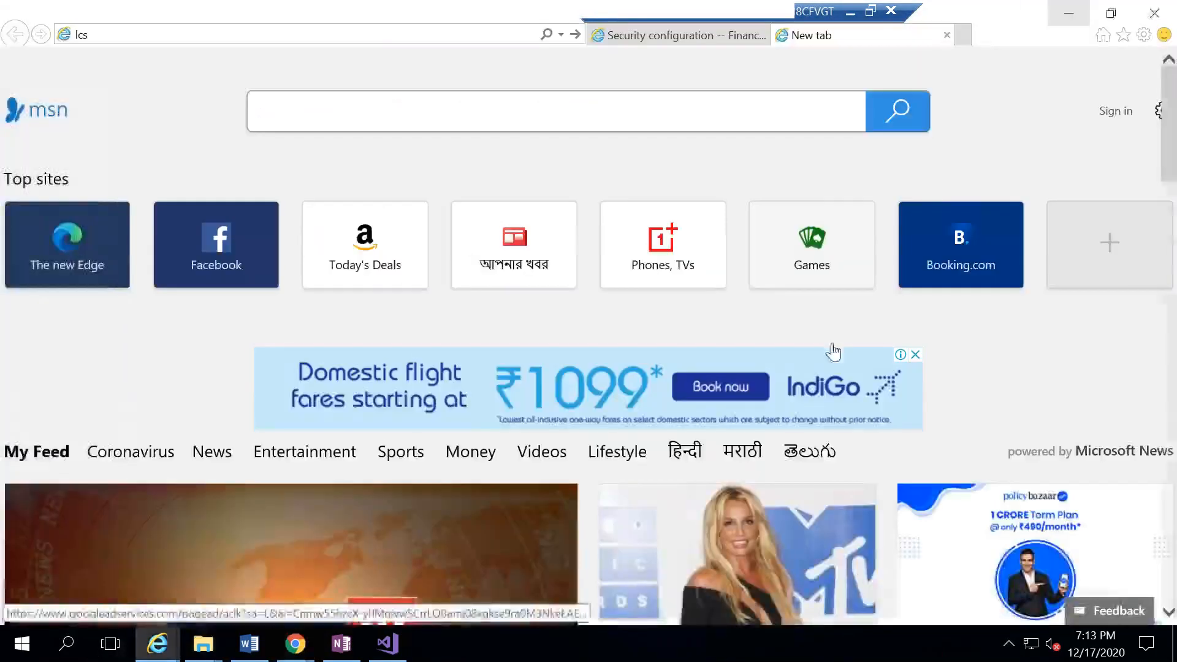
{"action": "left_click", "coordinate": [1068, 12]}
{"action": "left_click", "coordinate": [1070, 14]}
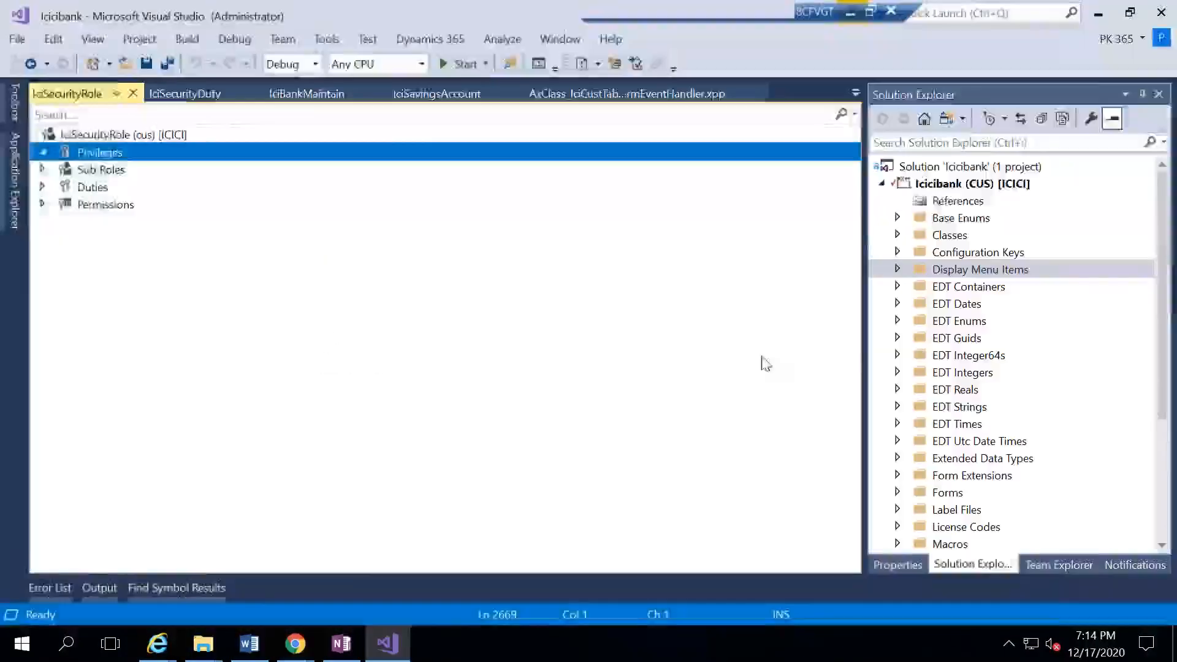
{"action": "left_click", "coordinate": [249, 643]}
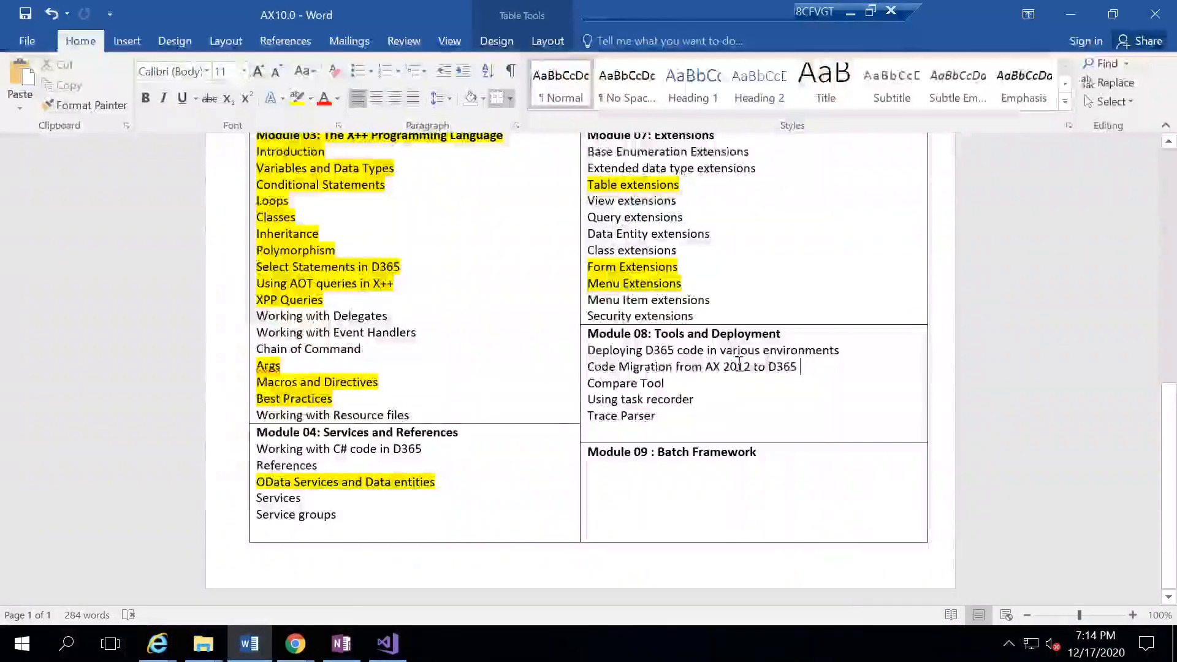
- Highlight the Module 08 topics: Code Migration from AX 2012, Compare Tool, Task recorder and Trace Parser
{"action": "left_click_drag", "start_coordinate": [803, 367], "coordinate": [593, 374]}
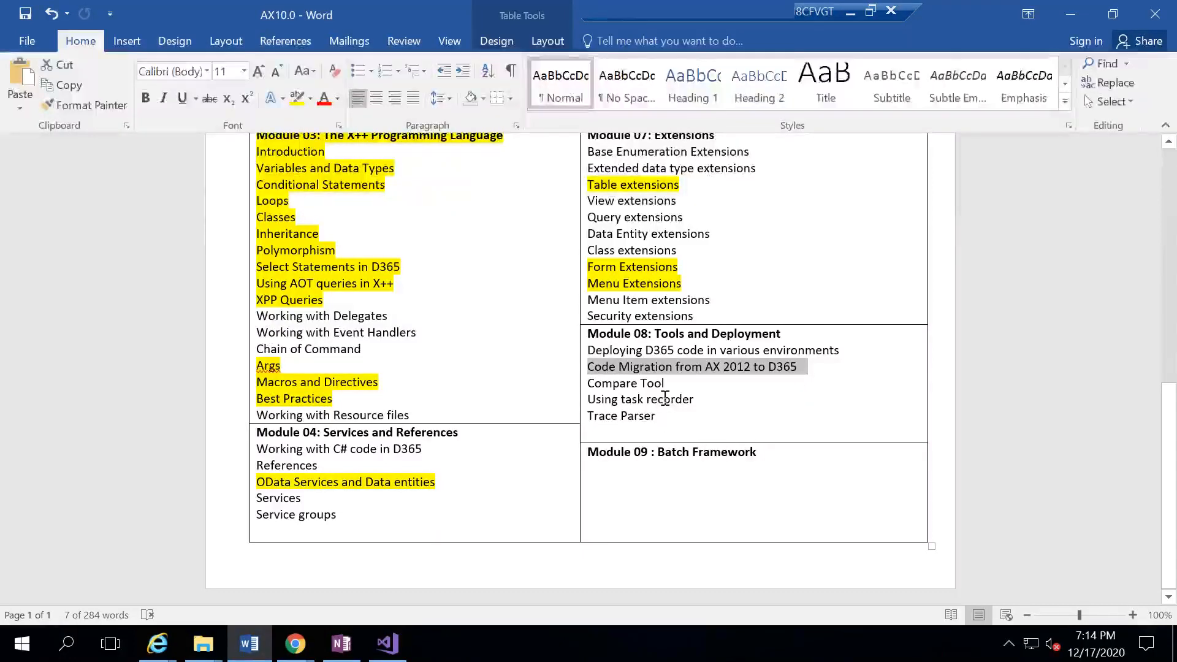
{"action": "left_click_drag", "start_coordinate": [674, 383], "coordinate": [589, 386]}
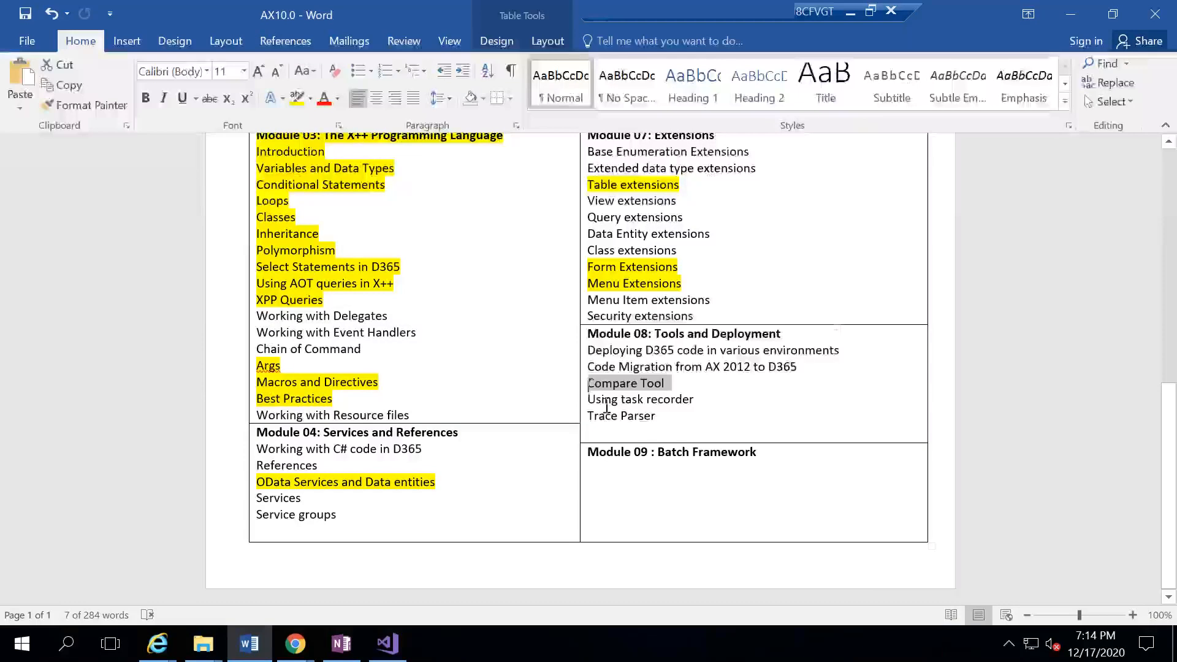
{"action": "left_click_drag", "start_coordinate": [665, 417], "coordinate": [587, 399]}
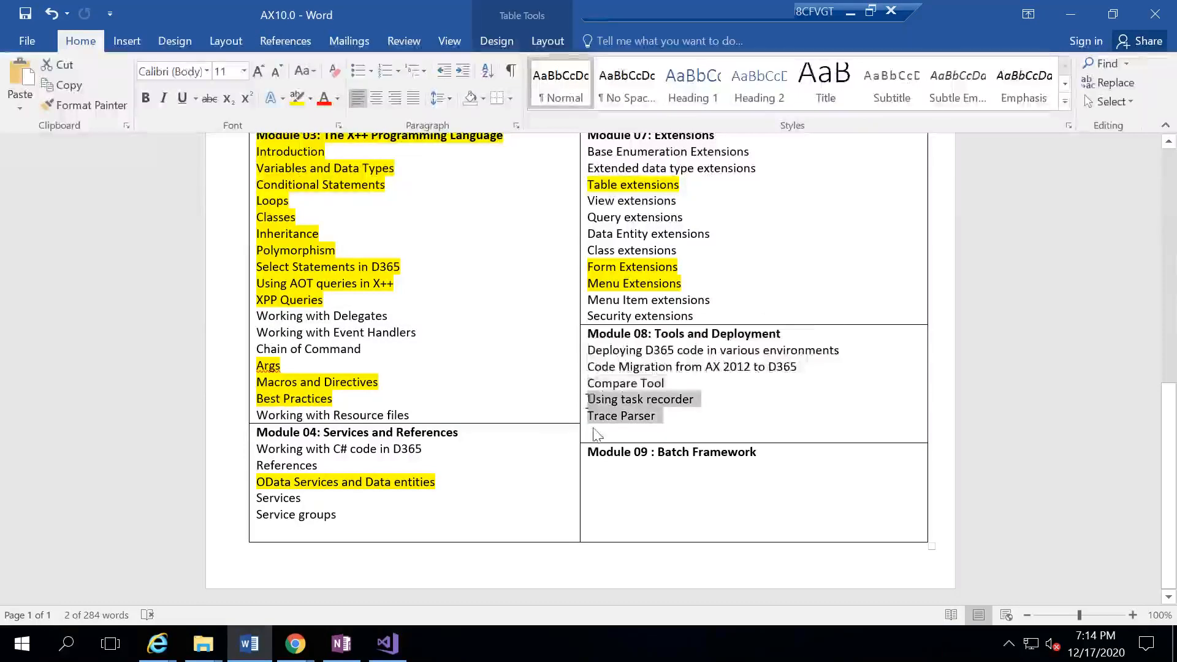
{"action": "left_click", "coordinate": [753, 507]}
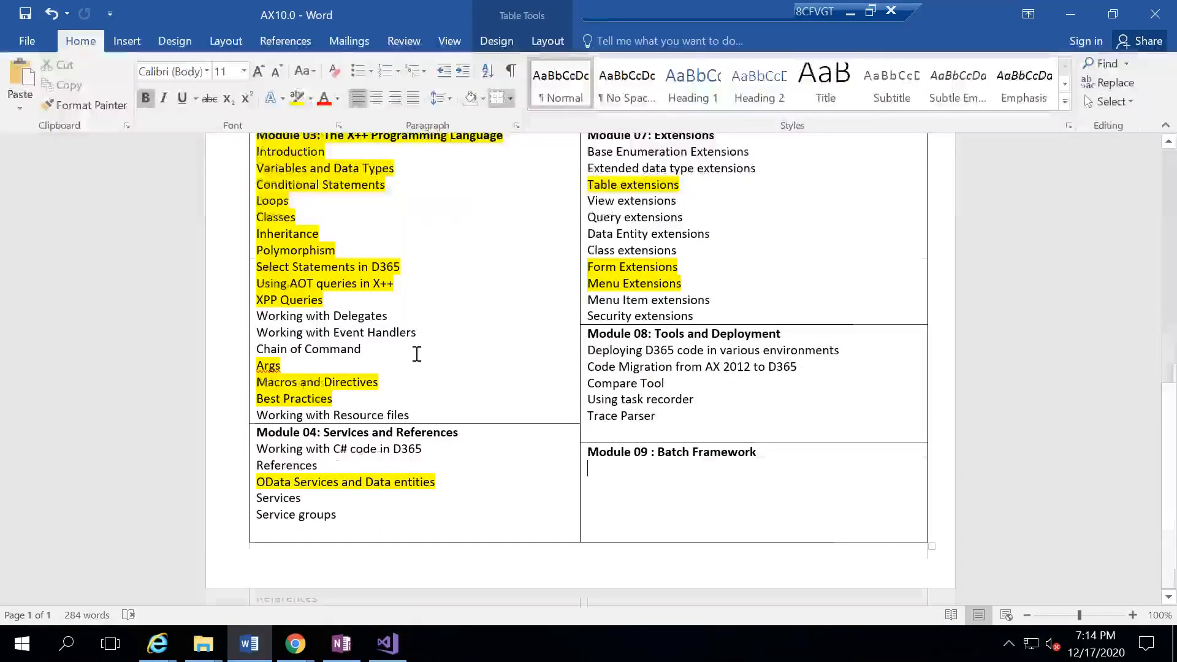
{"action": "scroll", "coordinate": [416, 349], "scroll_direction": "up", "scroll_amount": 15}
{"action": "left_click", "coordinate": [810, 500]}
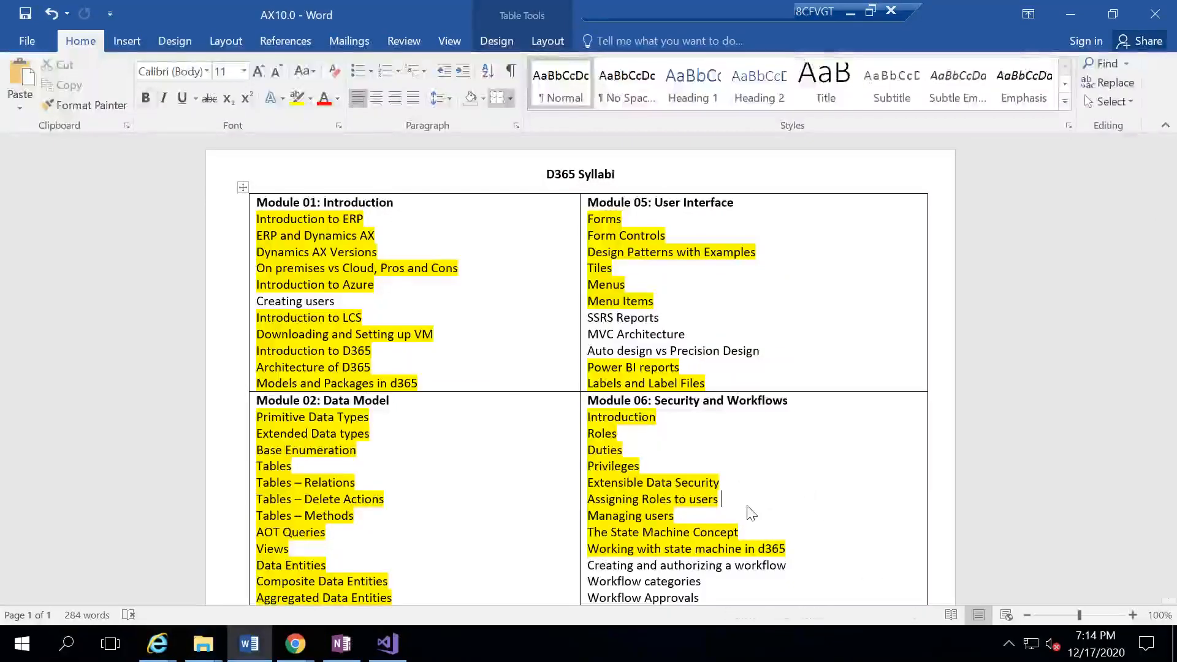
- Close the syllabus and bring up the actions menu for the Icicibank solution in Visual Studio
{"action": "left_click", "coordinate": [1155, 14]}
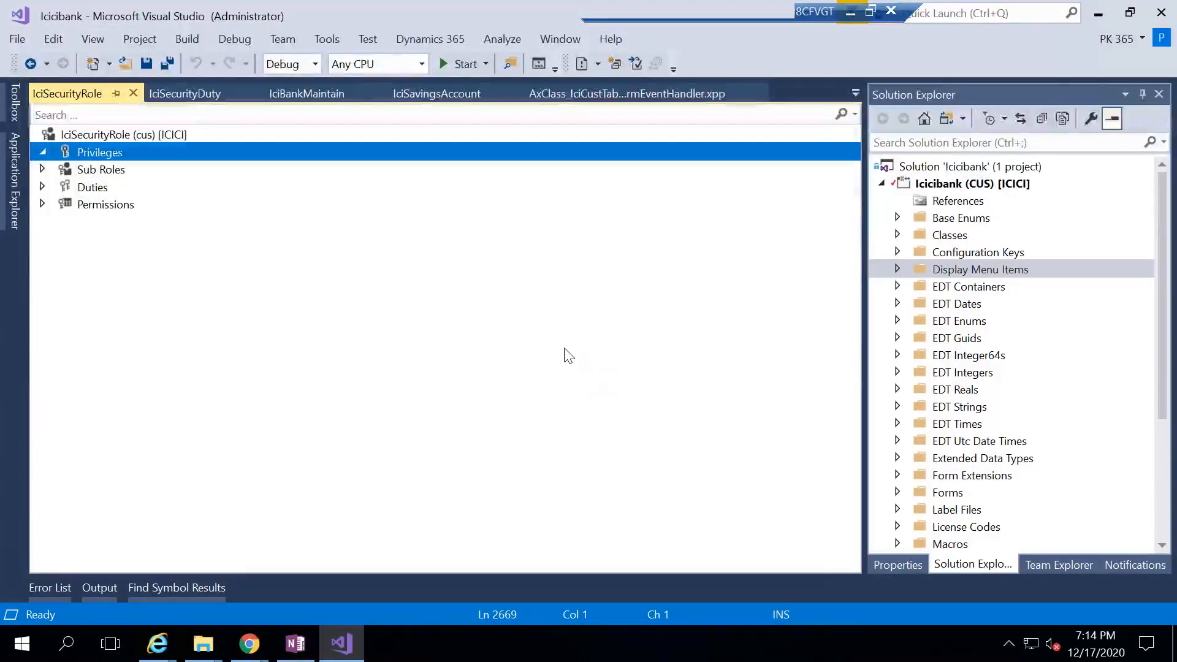
{"action": "key", "text": "ctrl+alt+l"}
{"action": "left_click", "coordinate": [937, 168]}
{"action": "right_click", "coordinate": [937, 174]}
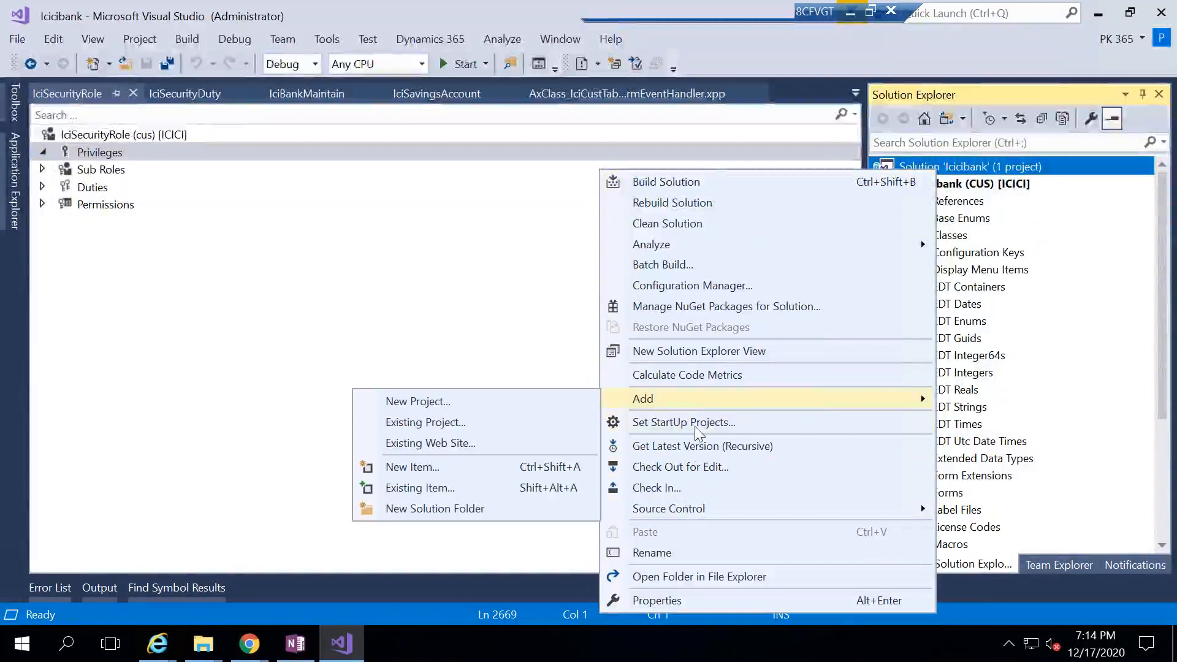
- Check in the Icicibank solution's 4 pending changes, then switch back to the Code Upgrade Service page
{"action": "left_click", "coordinate": [673, 488]}
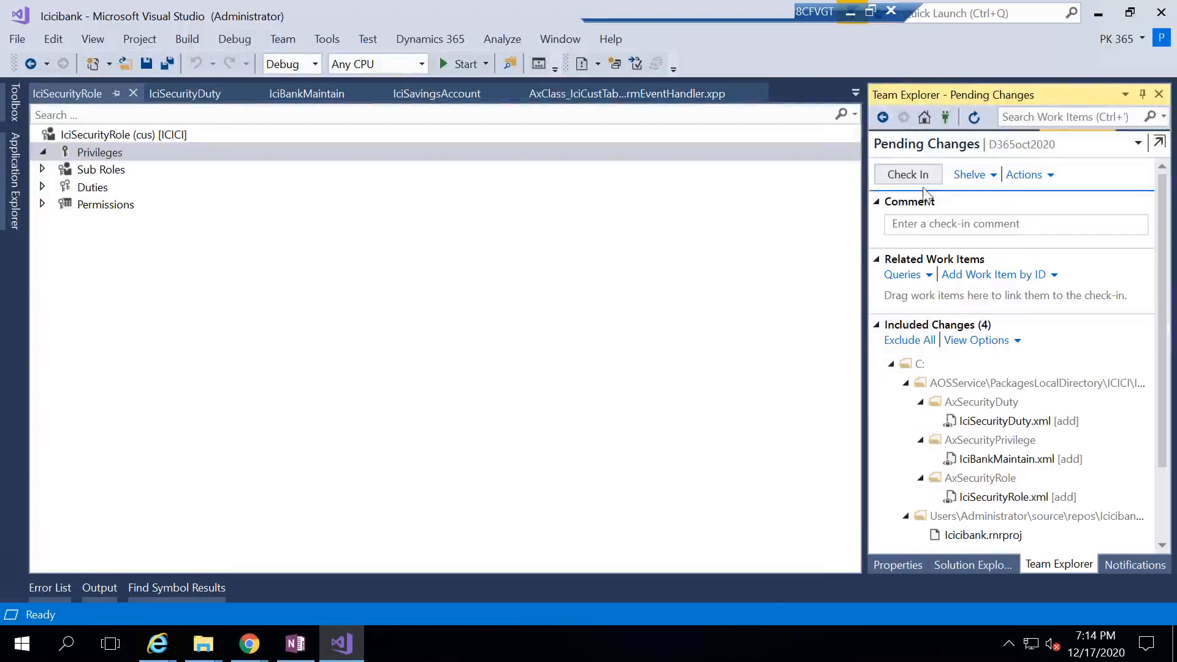
{"action": "left_click", "coordinate": [916, 178]}
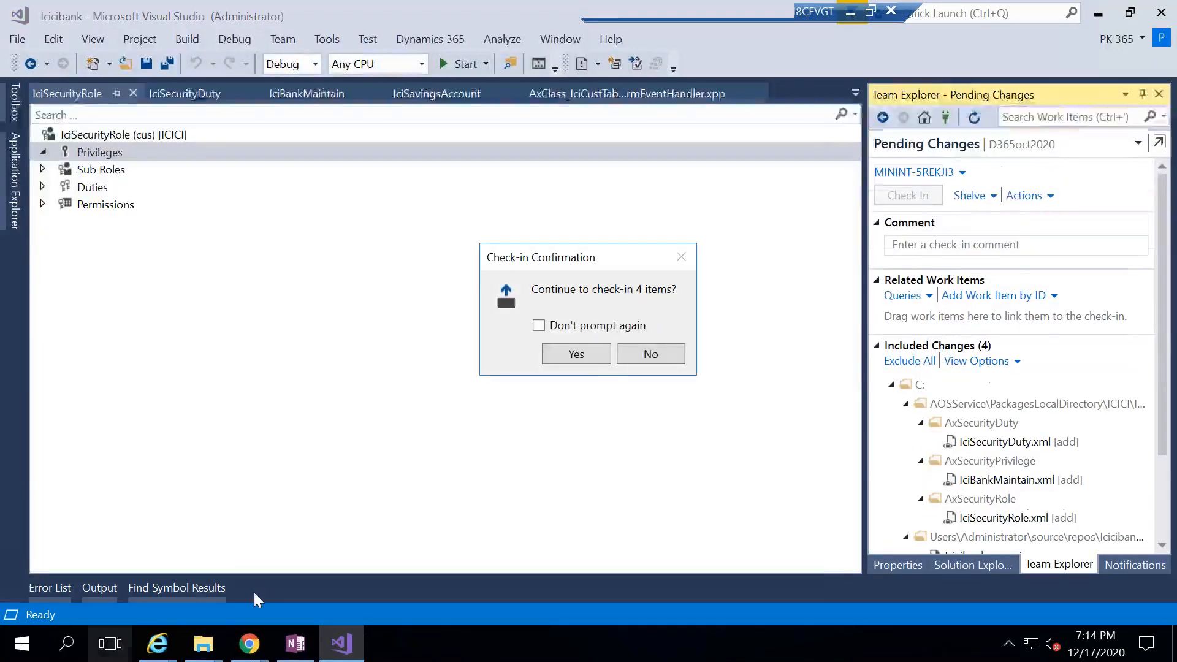
{"action": "left_click", "coordinate": [595, 359]}
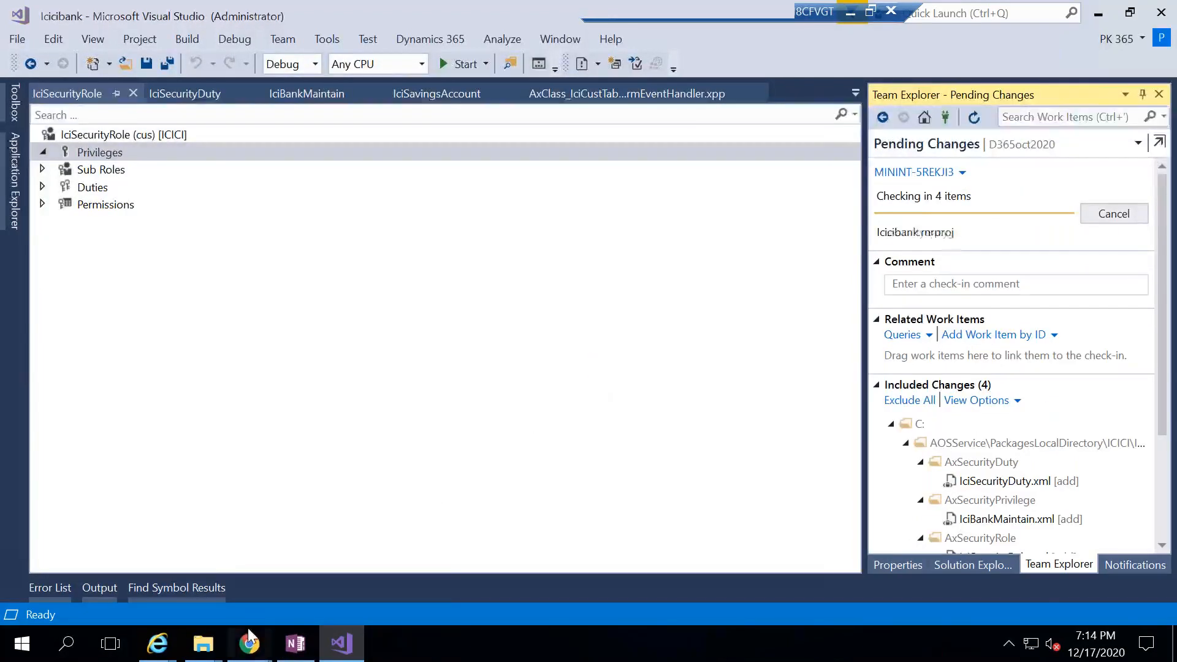
{"action": "mouse_move", "coordinate": [249, 644]}
{"action": "left_click", "coordinate": [157, 551]}
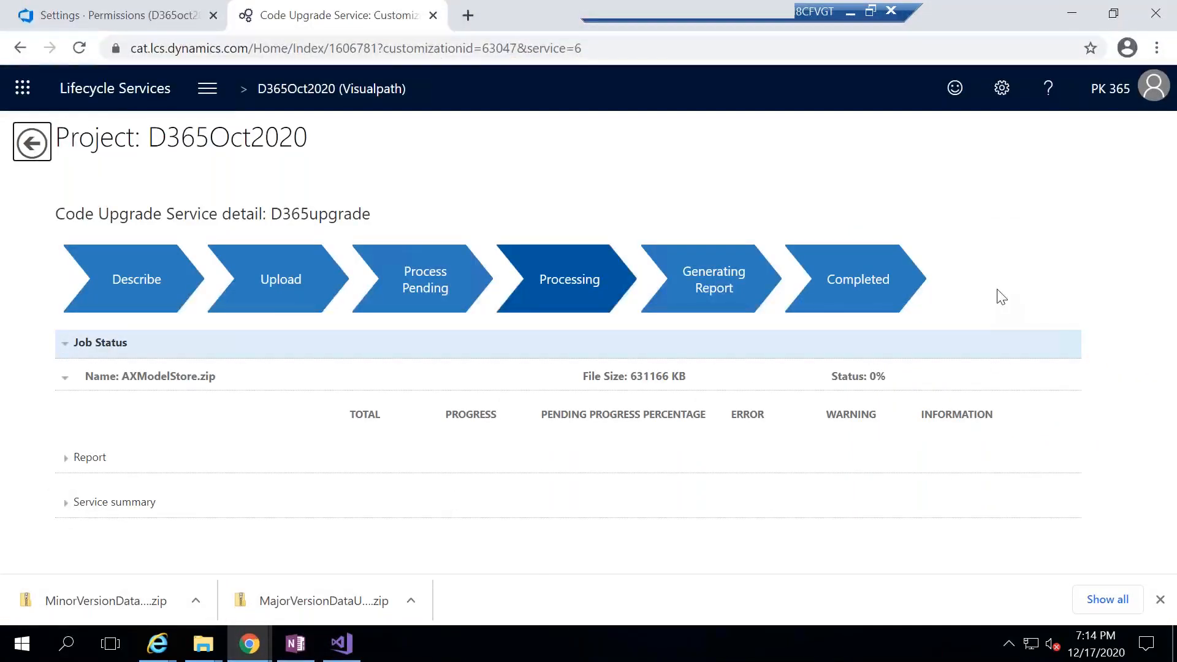
- Open the AX10.0 syllabus from the desktop, read through its modules, then return to Visual Studio
{"action": "left_click", "coordinate": [1087, 20]}
{"action": "left_click", "coordinate": [1087, 11]}
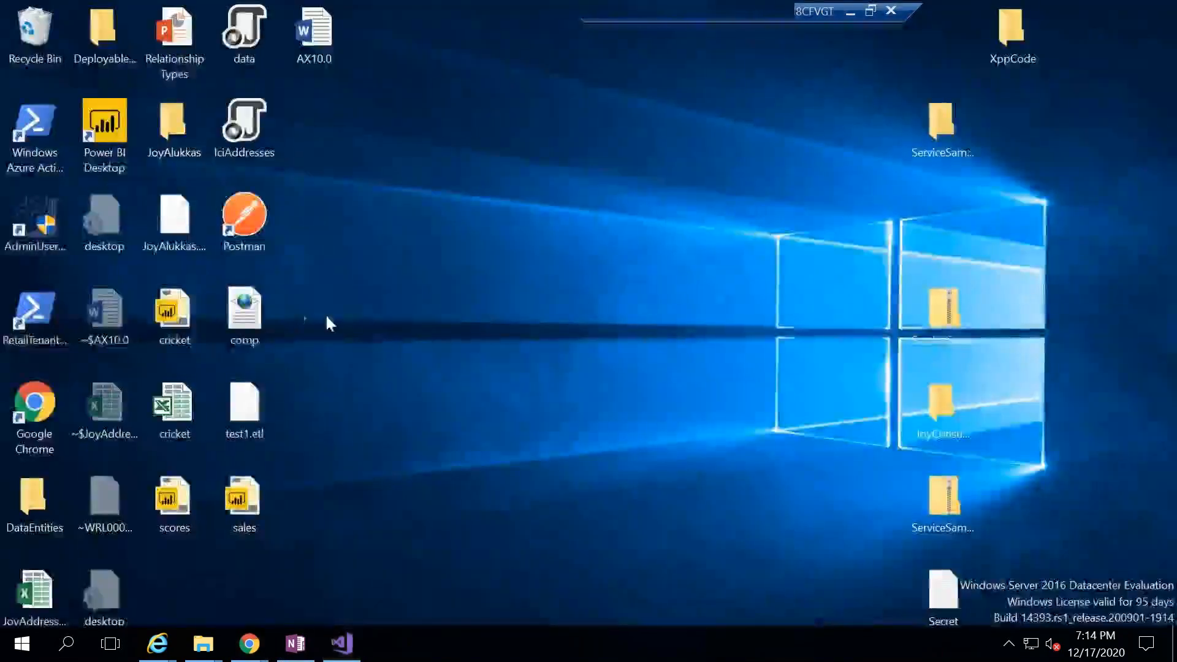
{"action": "double_click", "coordinate": [317, 40]}
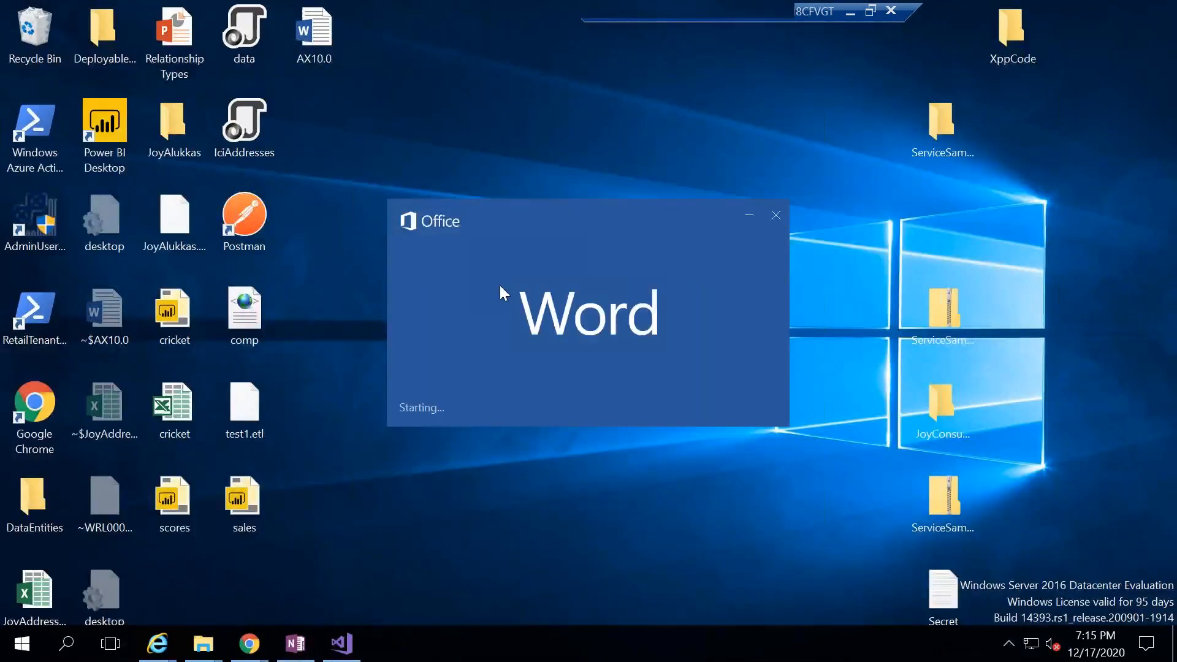
{"action": "scroll", "coordinate": [542, 332], "scroll_direction": "down", "scroll_amount": 5}
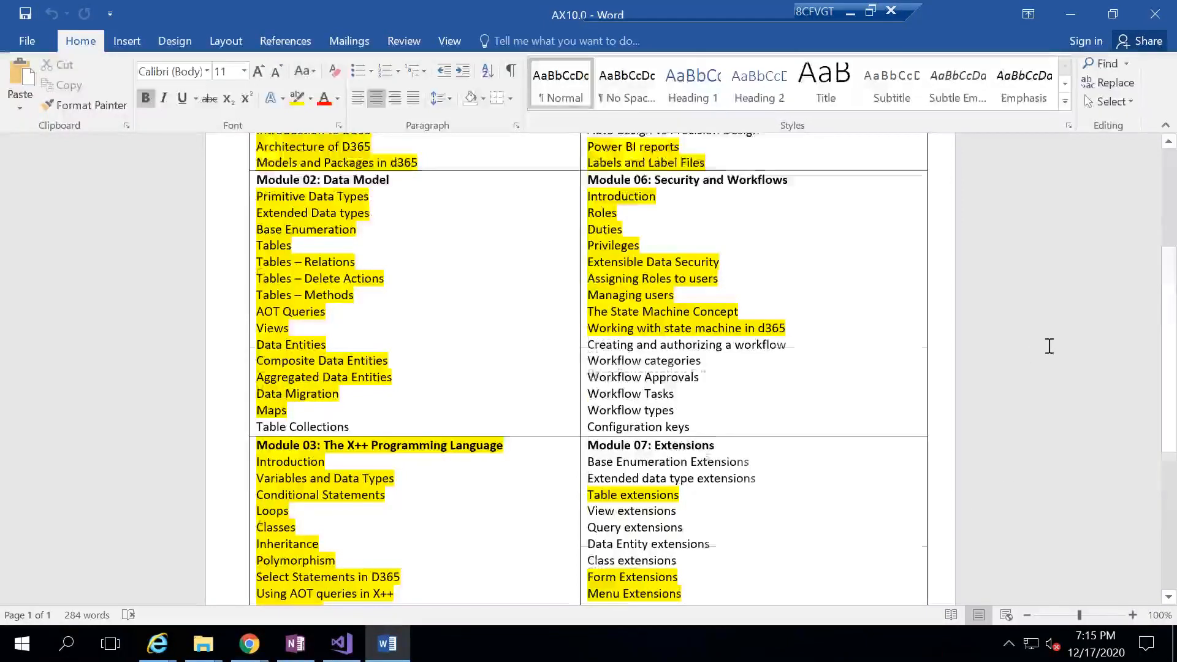
{"action": "scroll", "coordinate": [1049, 344], "scroll_direction": "down", "scroll_amount": 9}
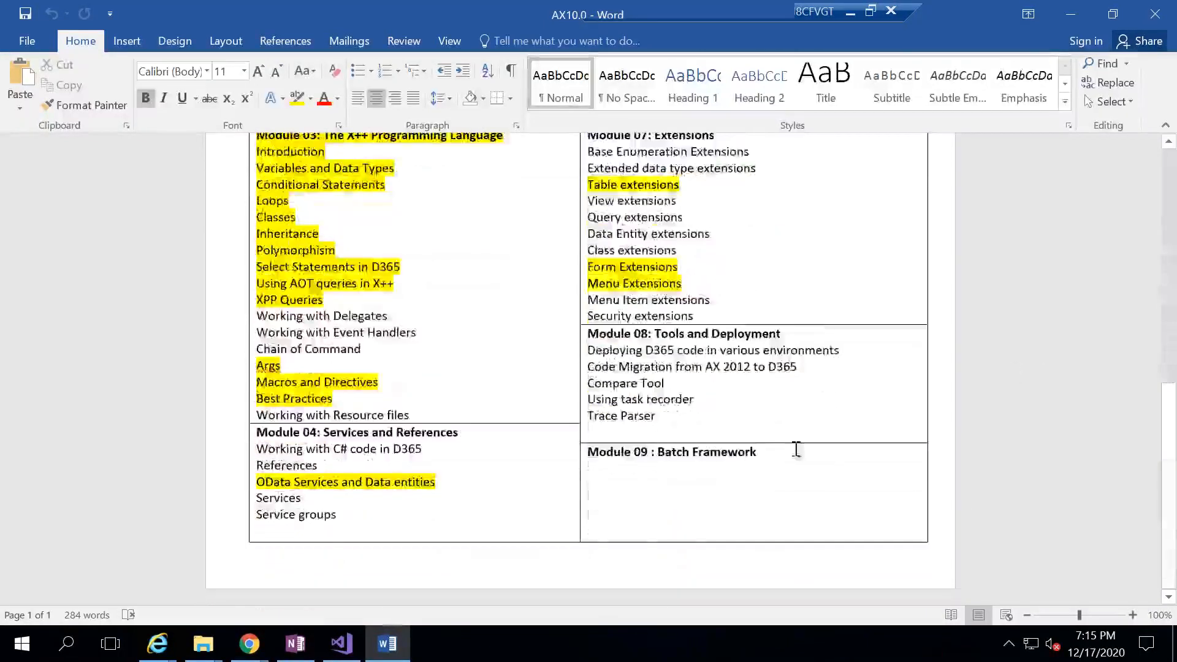
{"action": "scroll", "coordinate": [793, 449], "scroll_direction": "up", "scroll_amount": 8}
{"action": "scroll", "coordinate": [799, 416], "scroll_direction": "up", "scroll_amount": 7}
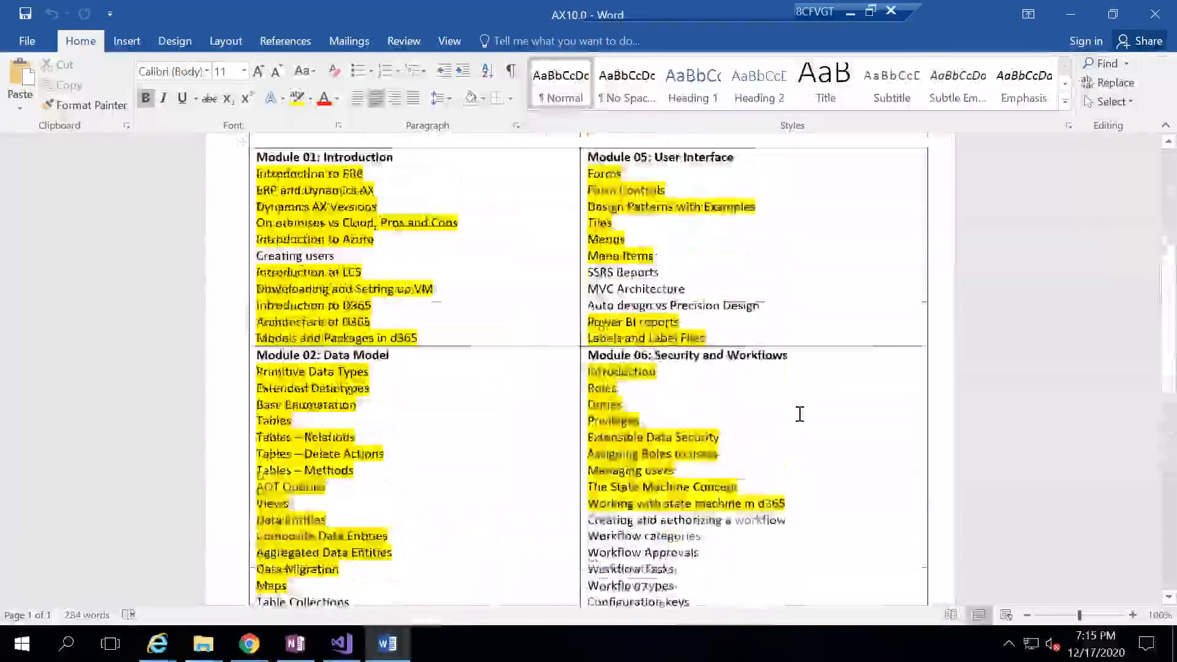
{"action": "scroll", "coordinate": [800, 414], "scroll_direction": "down", "scroll_amount": 10}
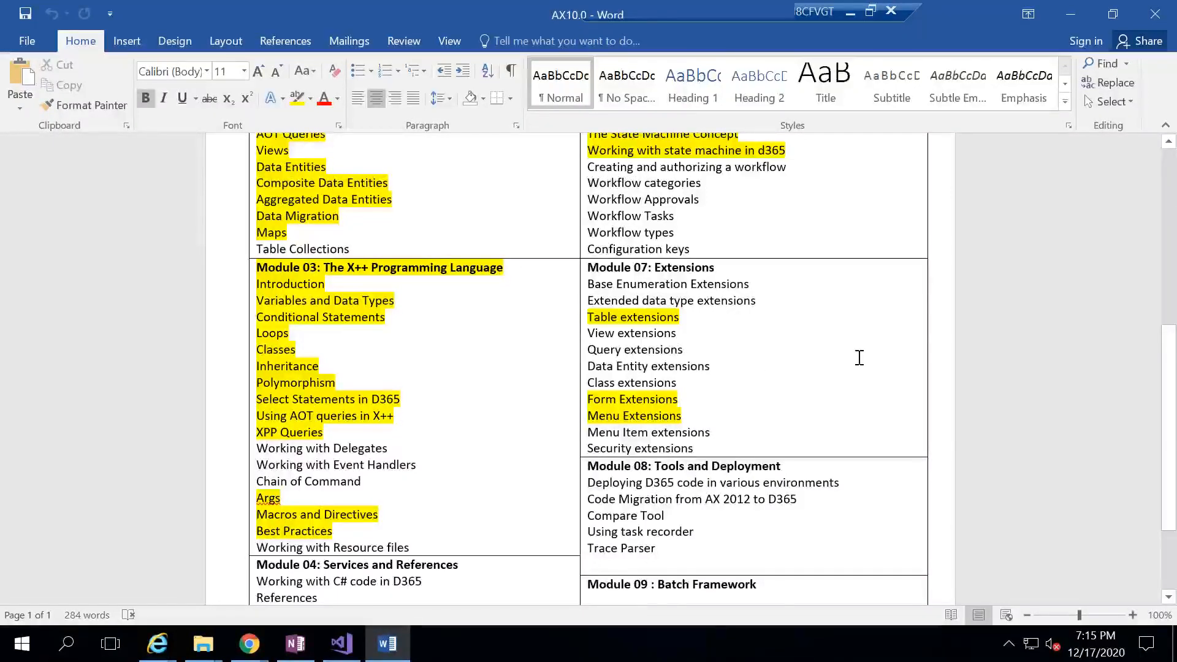
{"action": "scroll", "coordinate": [903, 394], "scroll_direction": "up", "scroll_amount": 4}
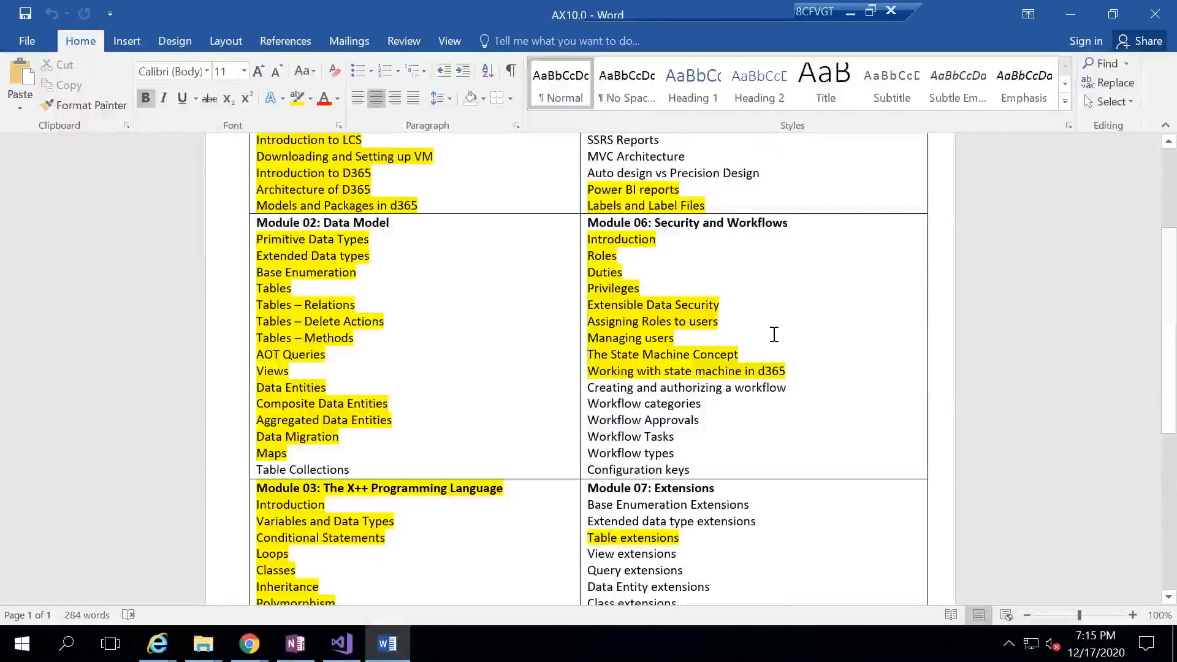
{"action": "left_click", "coordinate": [344, 632]}
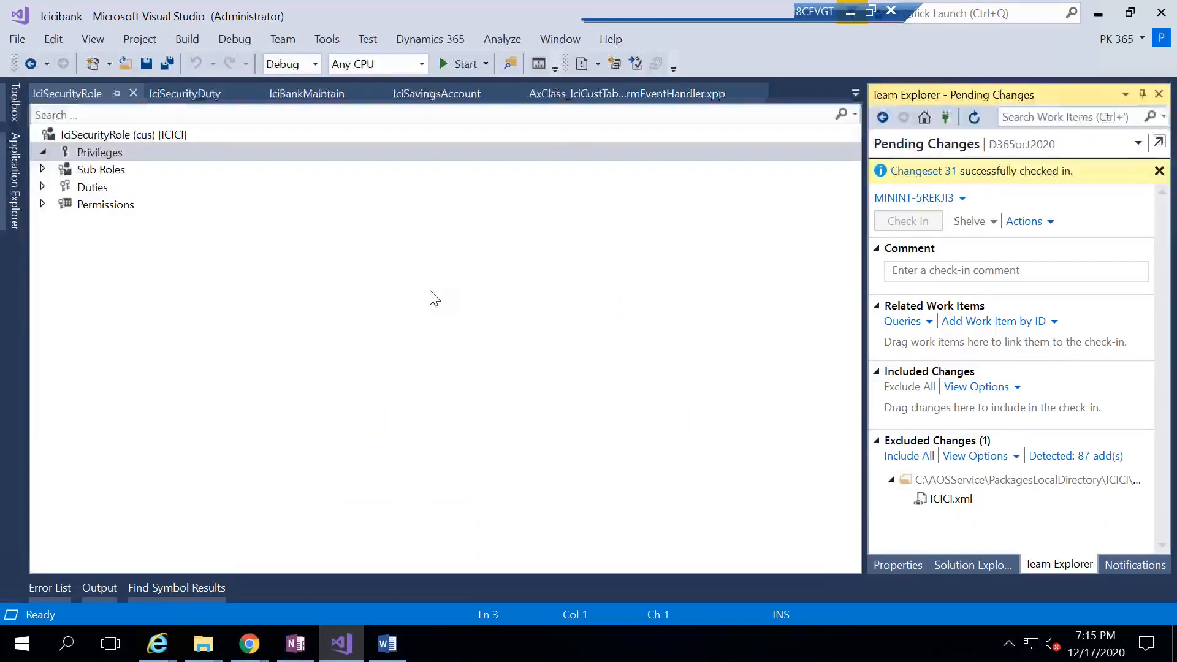
- Inspect IciSecurityRole's CustInvoiceAccountsReceivableClerk sub role in the Icicibank solution, then collapse Sub Roles
{"action": "left_click", "coordinate": [990, 565]}
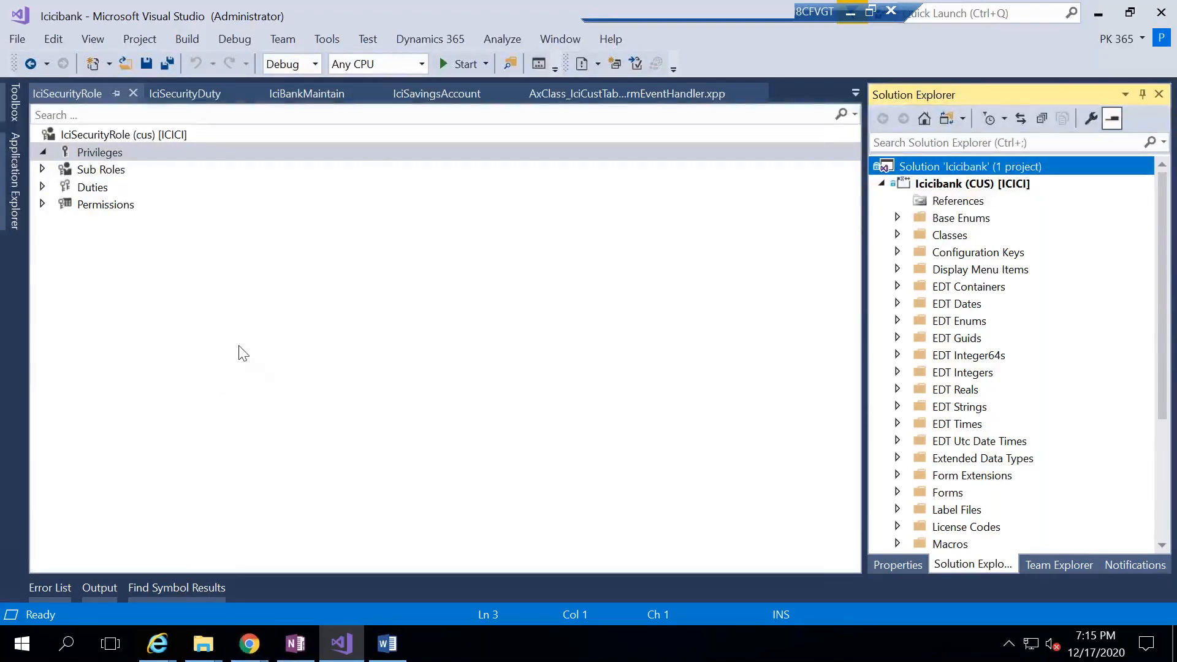
{"action": "left_click", "coordinate": [52, 169]}
{"action": "left_click", "coordinate": [43, 169]}
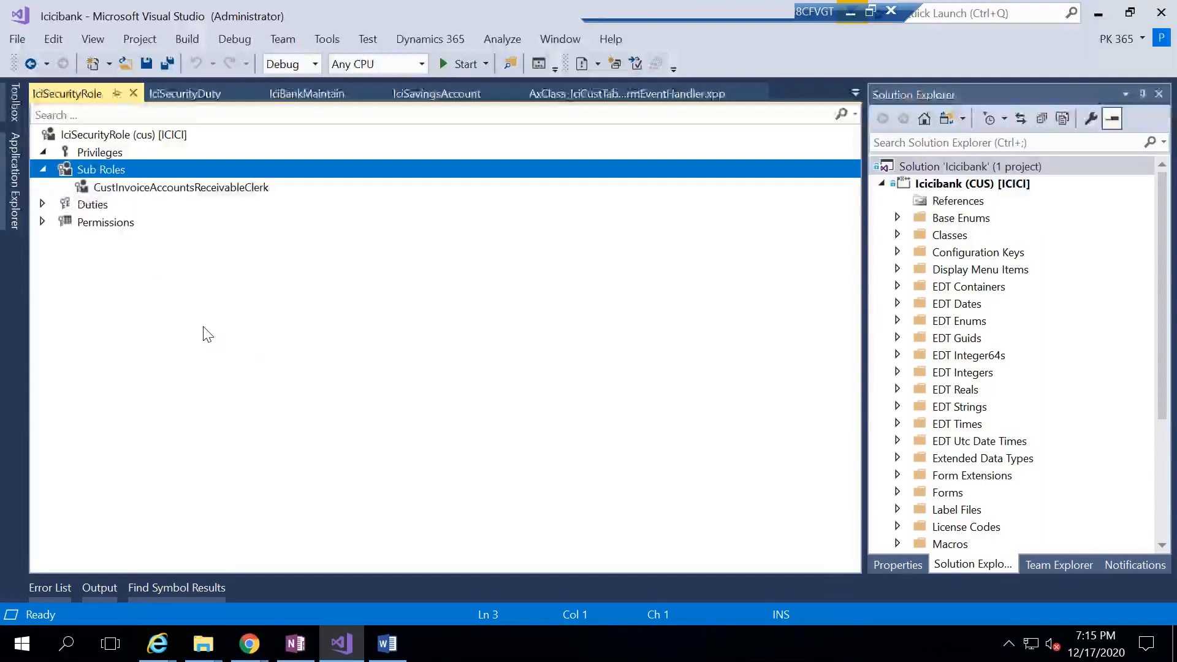
{"action": "left_click", "coordinate": [211, 188]}
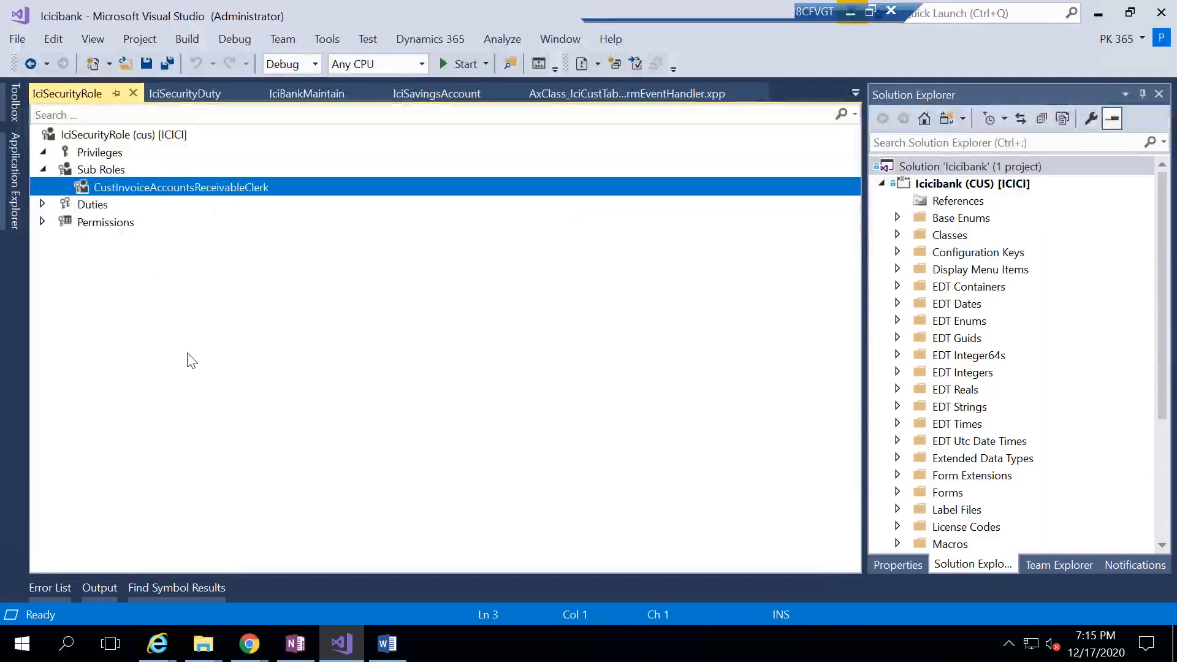
{"action": "left_click", "coordinate": [44, 168]}
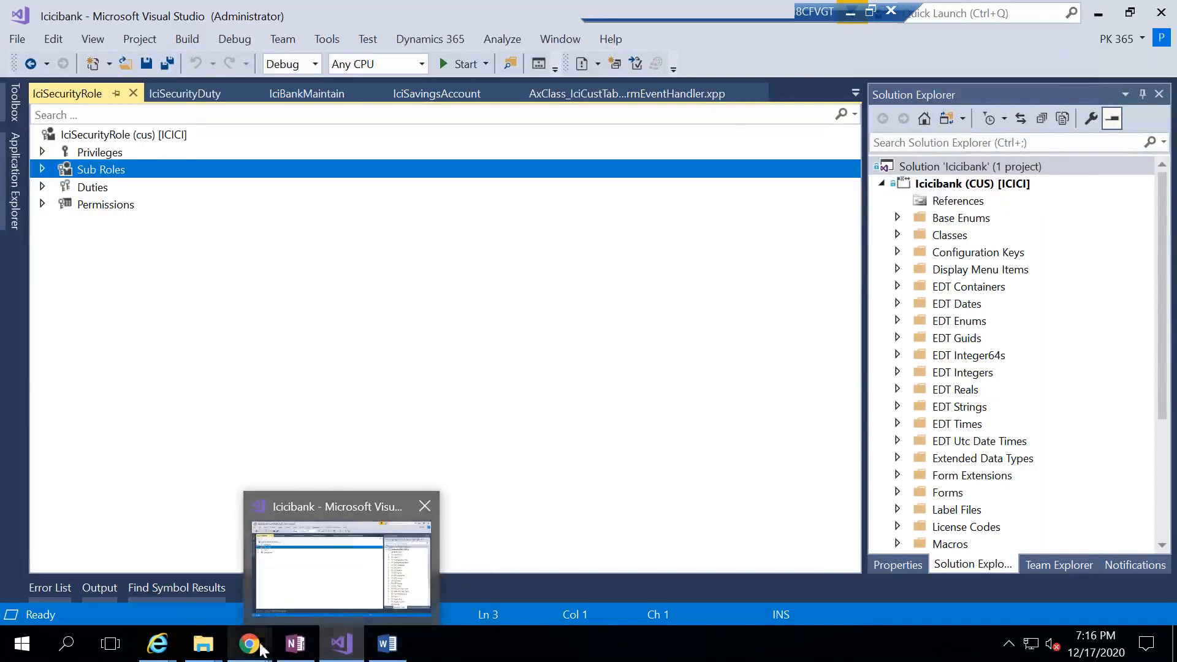
{"action": "mouse_move", "coordinate": [252, 655]}
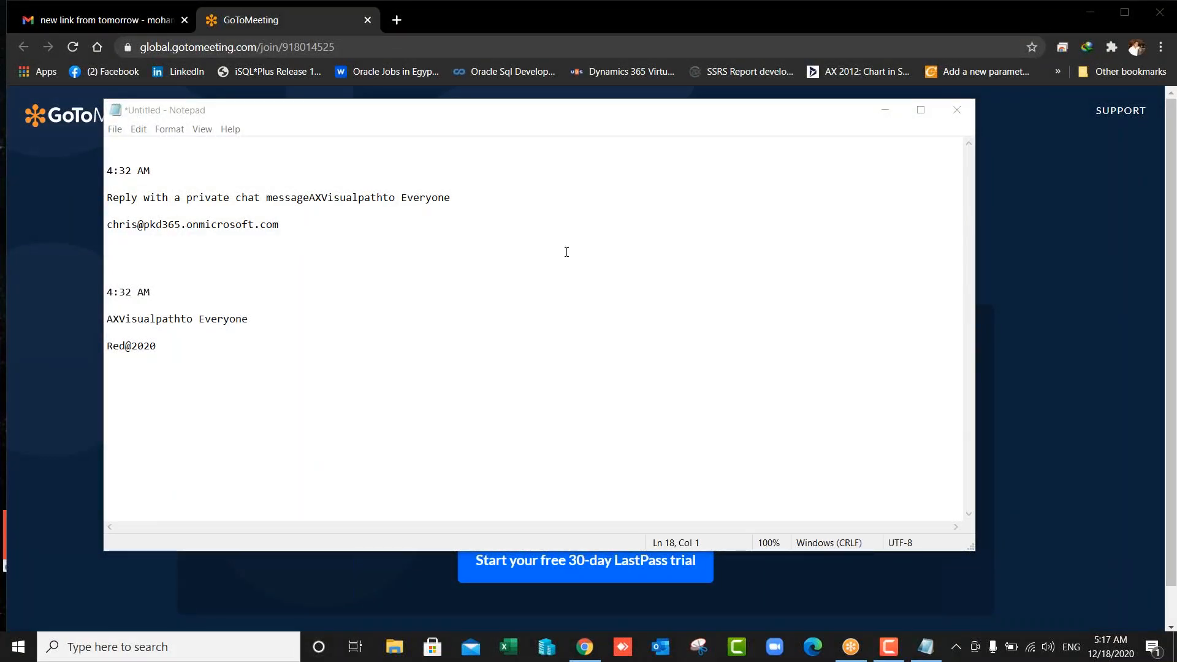
- Minimize the Notepad sign-in notes to reveal the GoToMeeting page in Chrome
{"action": "left_click", "coordinate": [617, 5]}
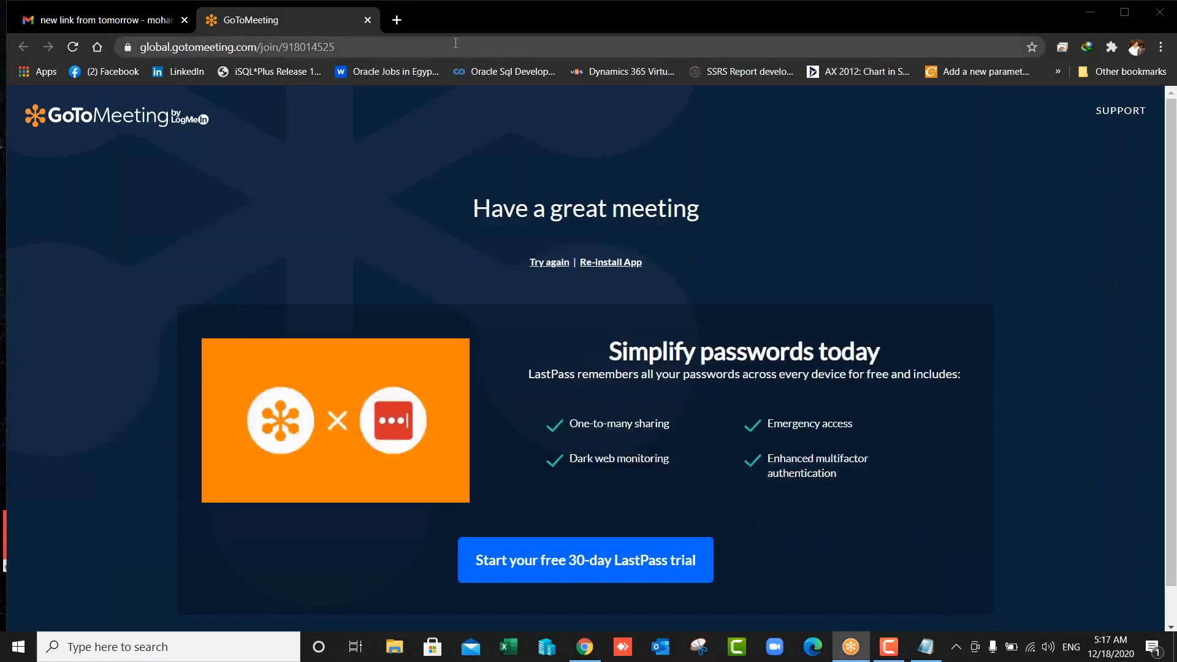
- Load the Finance and Operations test site in a new tab, proceeding past the certificate warning
{"action": "left_click", "coordinate": [397, 20]}
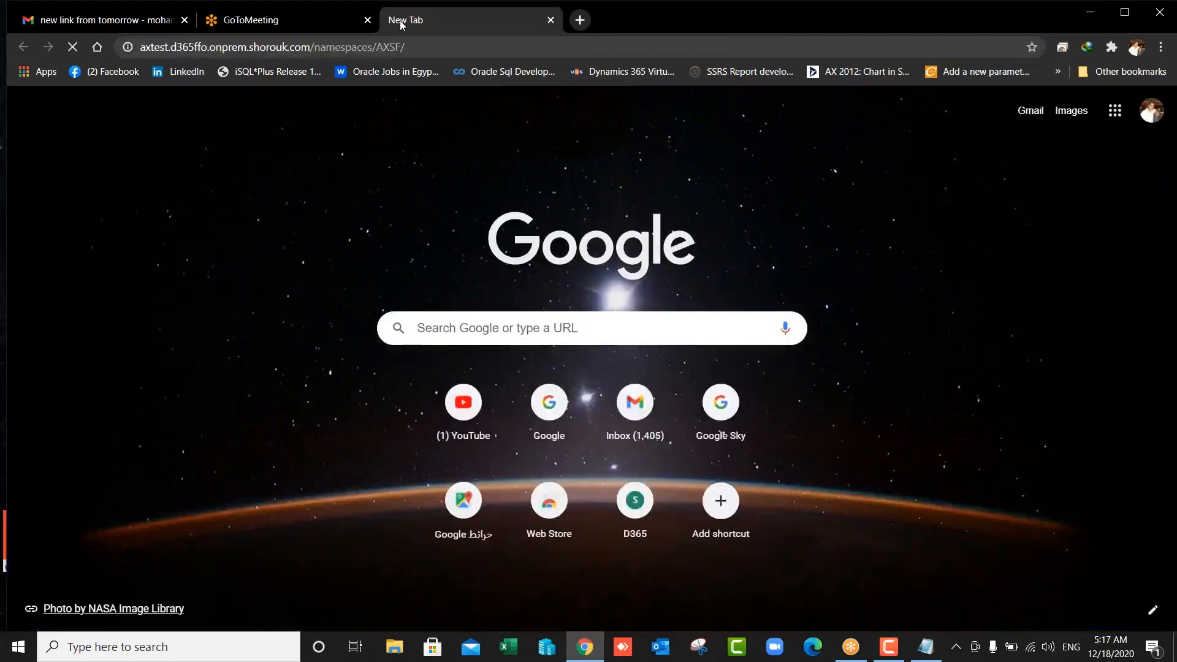
{"action": "left_click", "coordinate": [407, 484]}
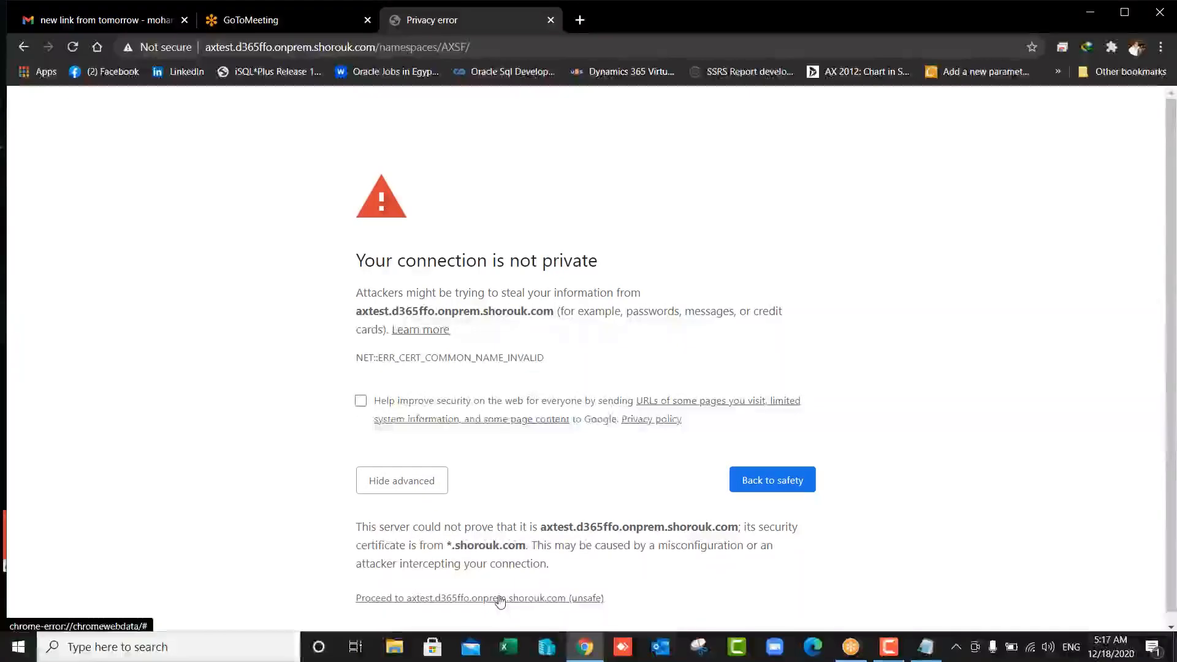
{"action": "left_click", "coordinate": [499, 598]}
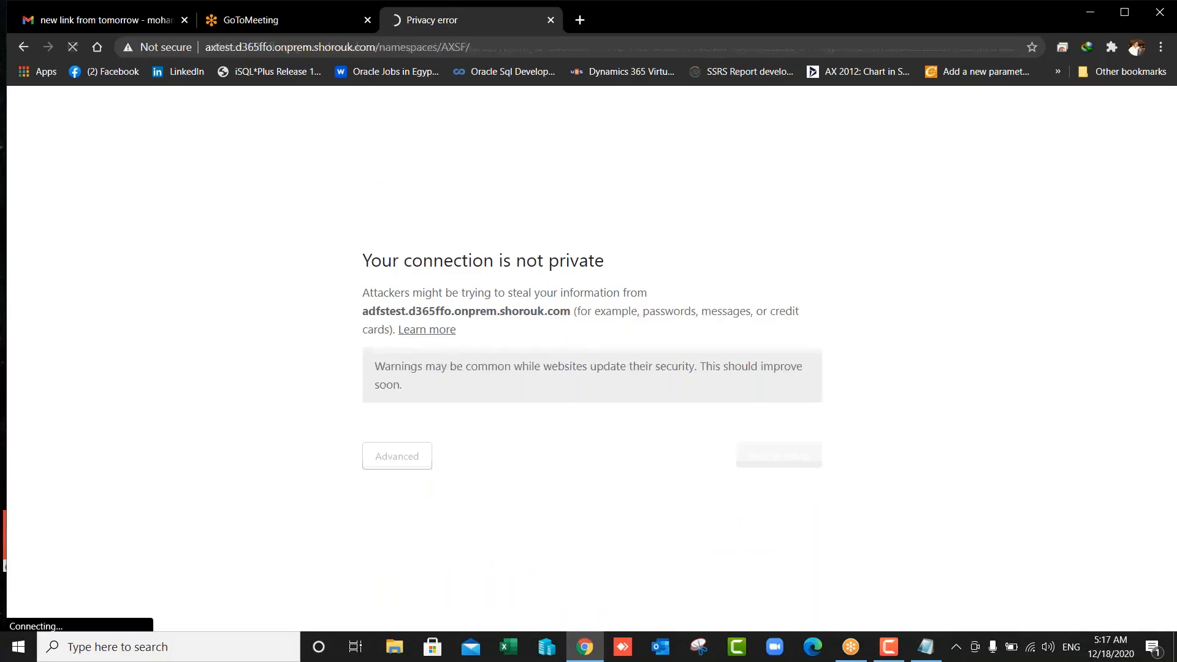
{"action": "left_click", "coordinate": [410, 483]}
{"action": "left_click", "coordinate": [545, 598]}
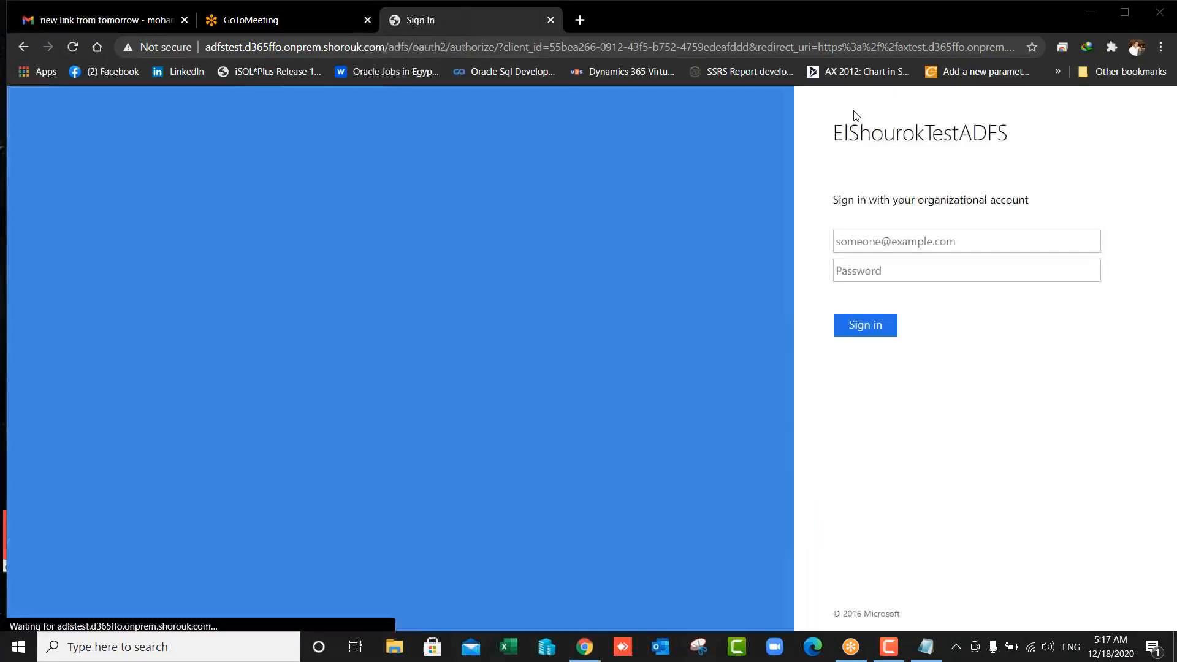
- Sign in with the organizational username and password
{"action": "left_click", "coordinate": [866, 242]}
{"action": "type", "text": "Shorouk\\mis"}
{"action": "key", "text": "Tab"}
{"action": "type", "text": "•••••••"}
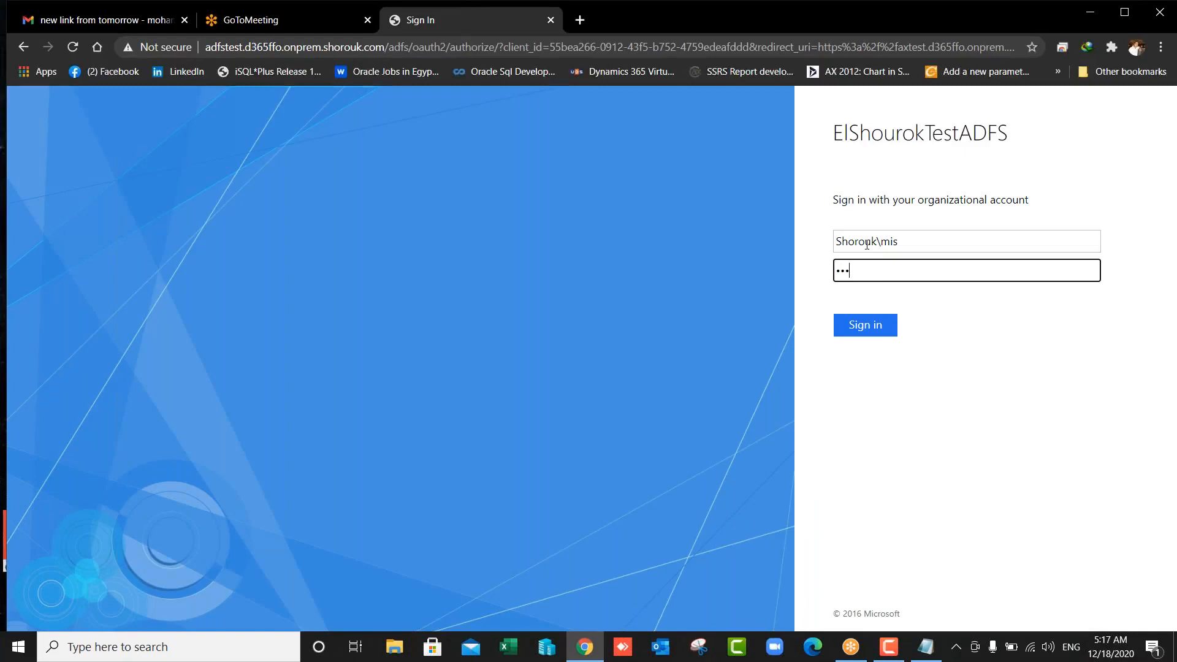
{"action": "type", "text": "•••••"}
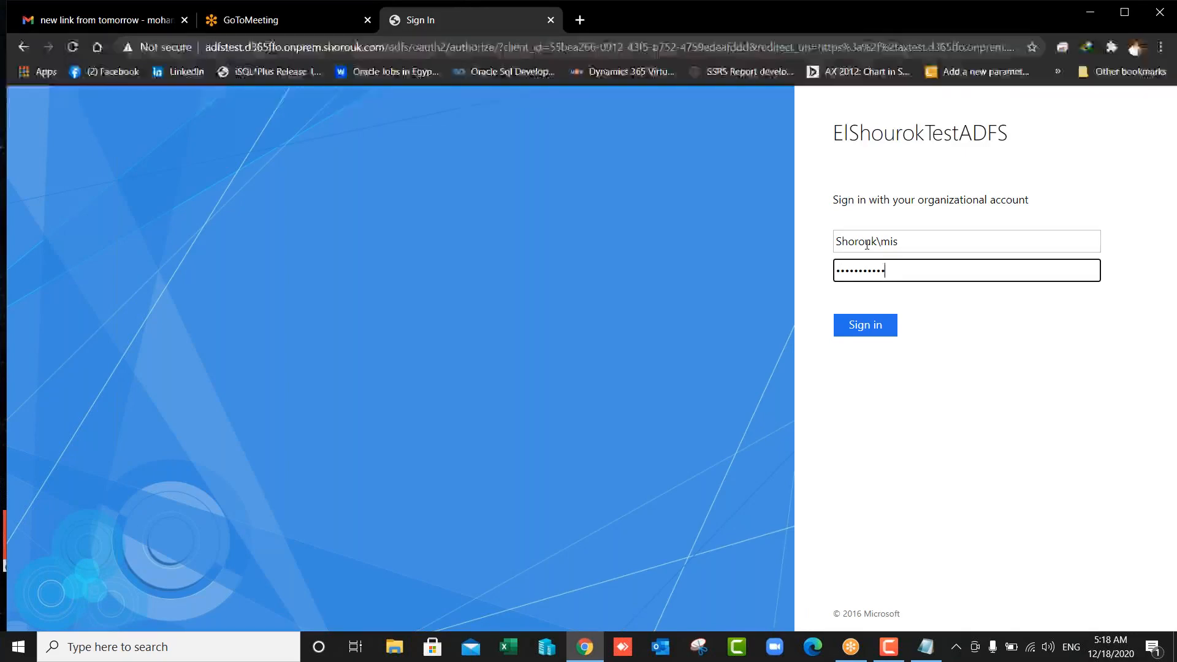
{"action": "key", "text": "Return"}
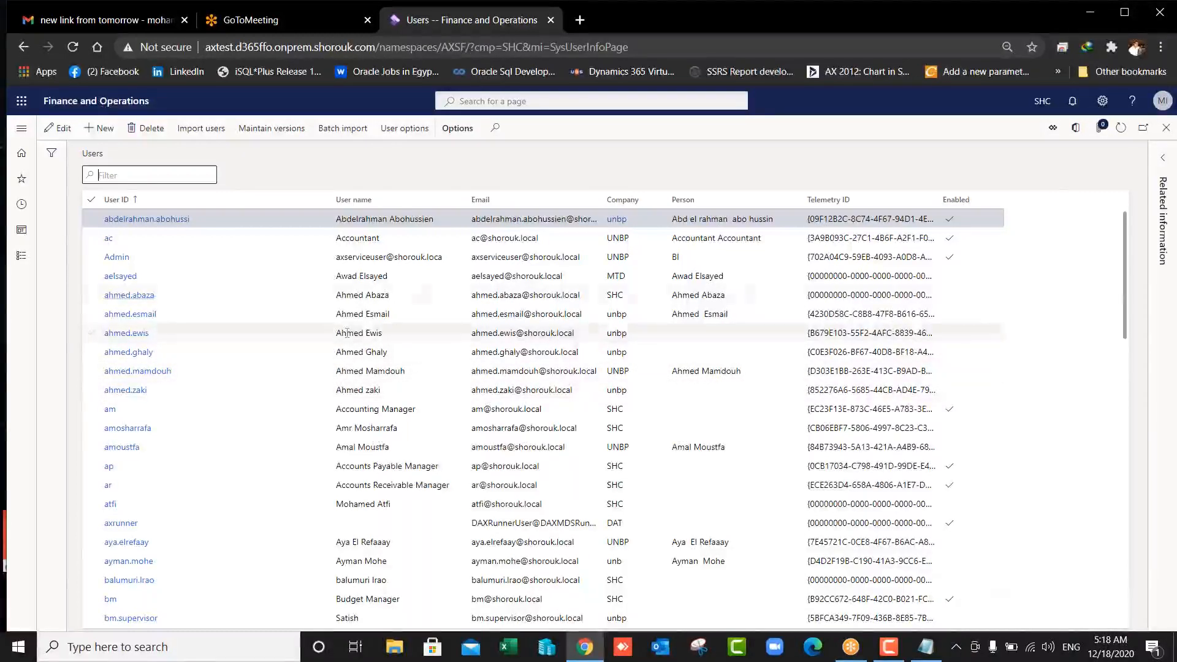
- Select the Admin user's Email cell in the Users grid, then start a new blank tab
{"action": "left_click", "coordinate": [483, 257]}
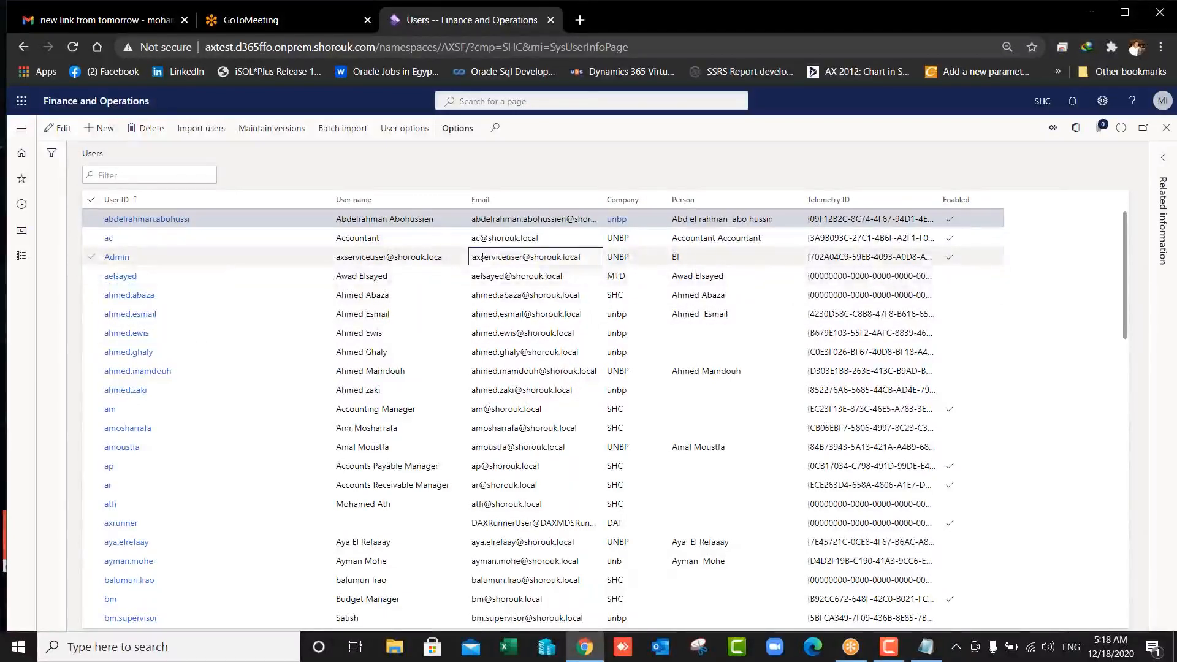
{"action": "left_click", "coordinate": [483, 257]}
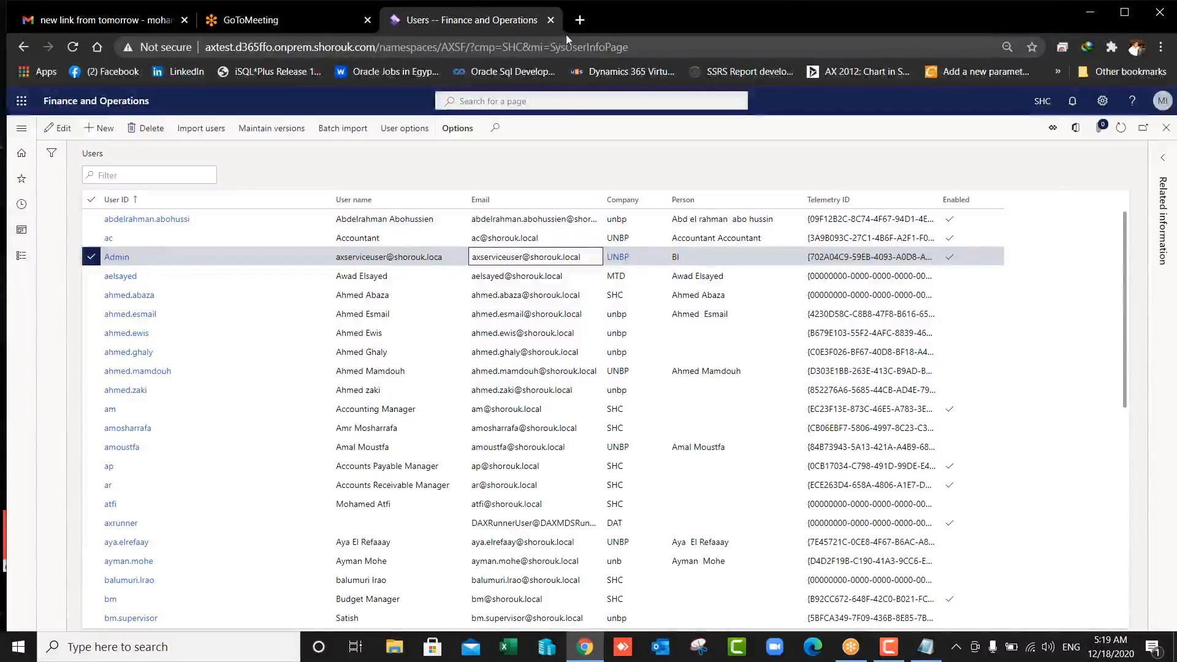
{"action": "left_click", "coordinate": [580, 24]}
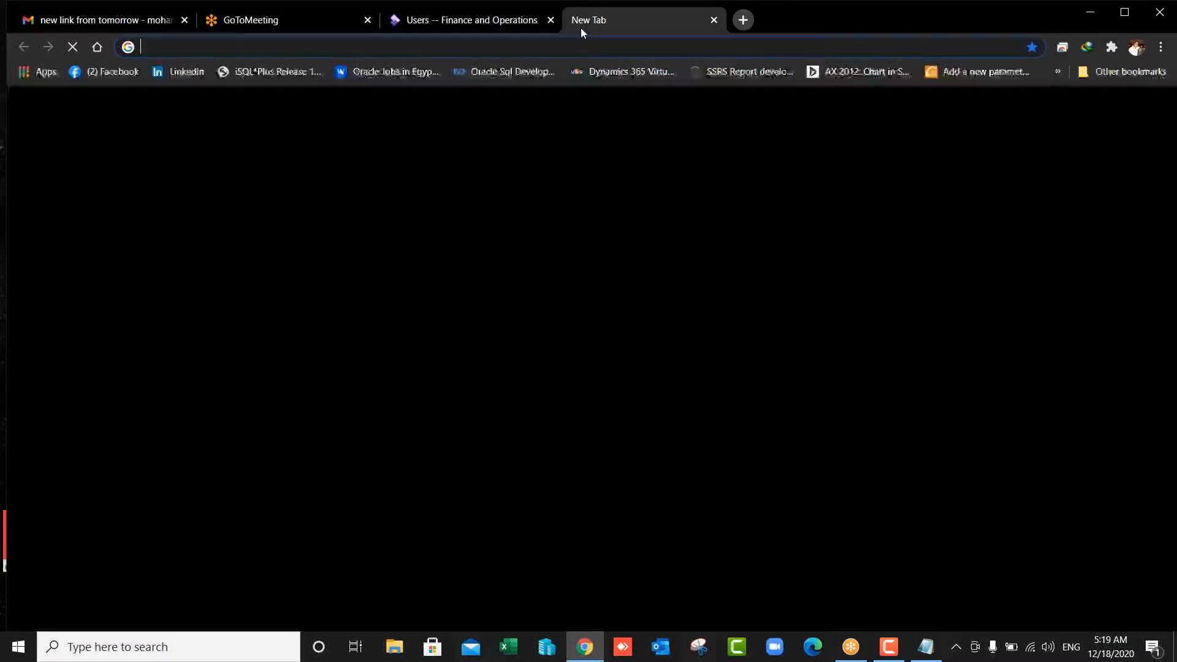
- Go to the Office portal sign-in page, check a user's email in the Users list, then return
{"action": "type", "text": "portal"}
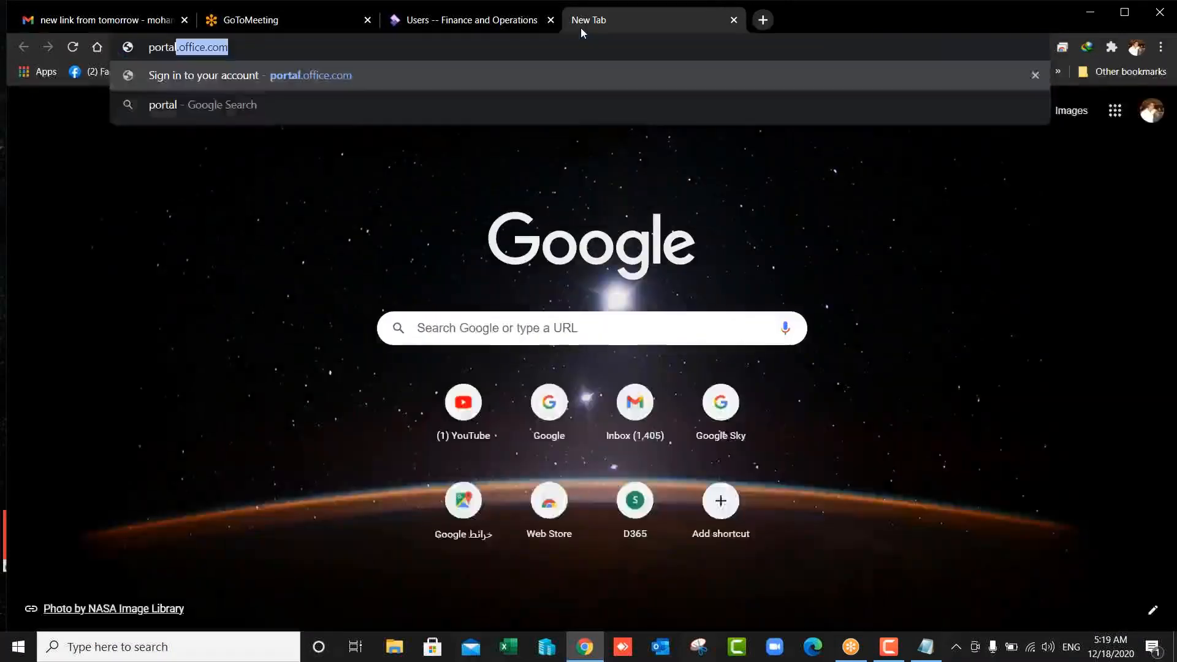
{"action": "key", "text": "Return"}
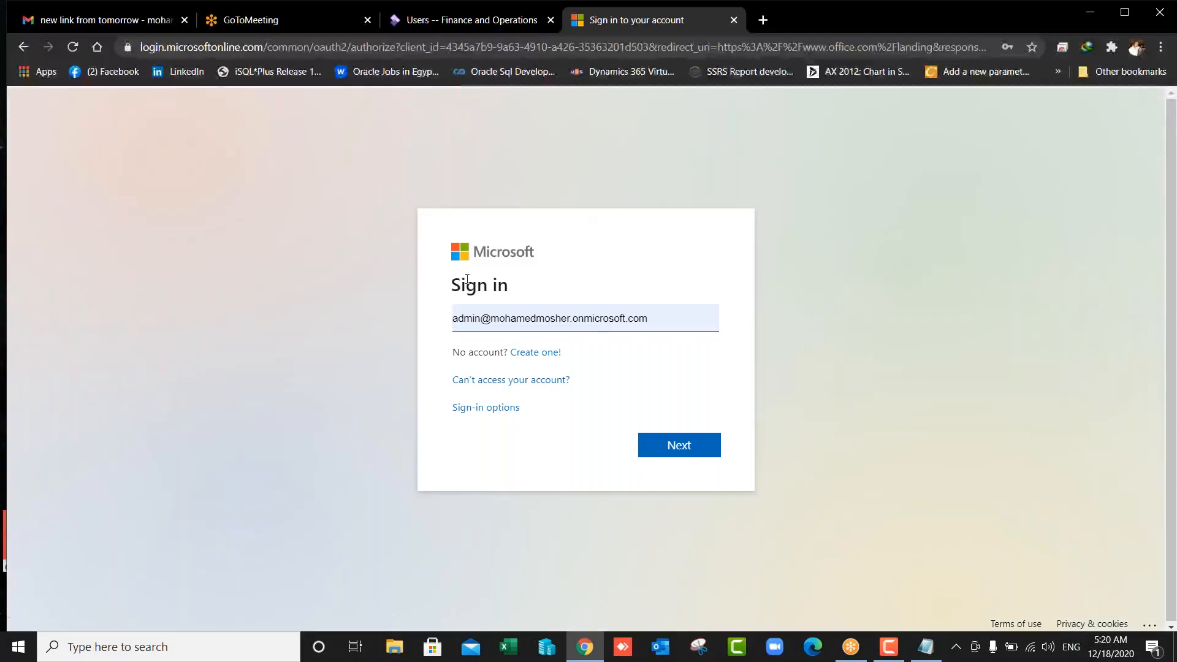
{"action": "left_click", "coordinate": [485, 23]}
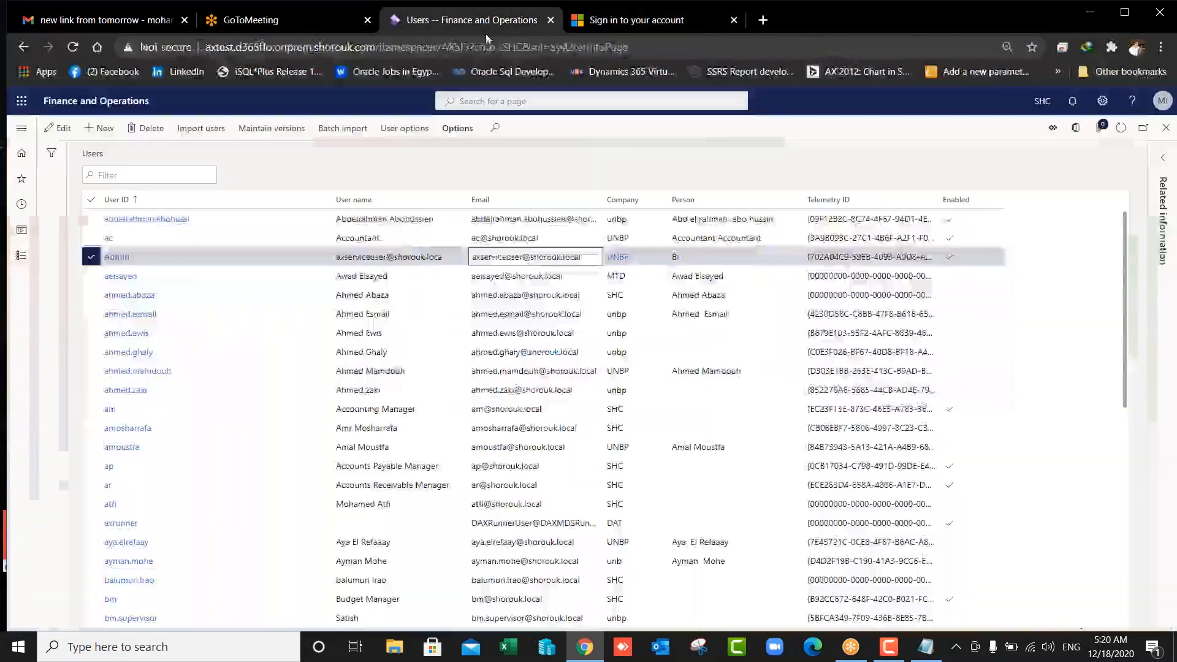
{"action": "double_click", "coordinate": [499, 281]}
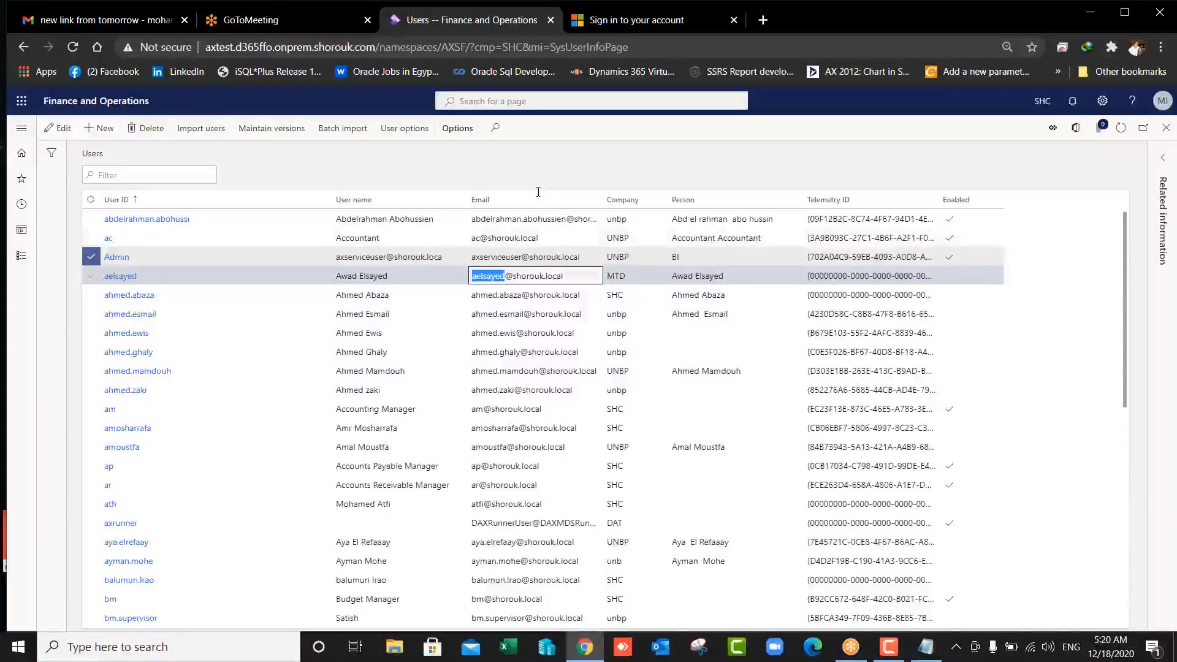
{"action": "left_click", "coordinate": [637, 20]}
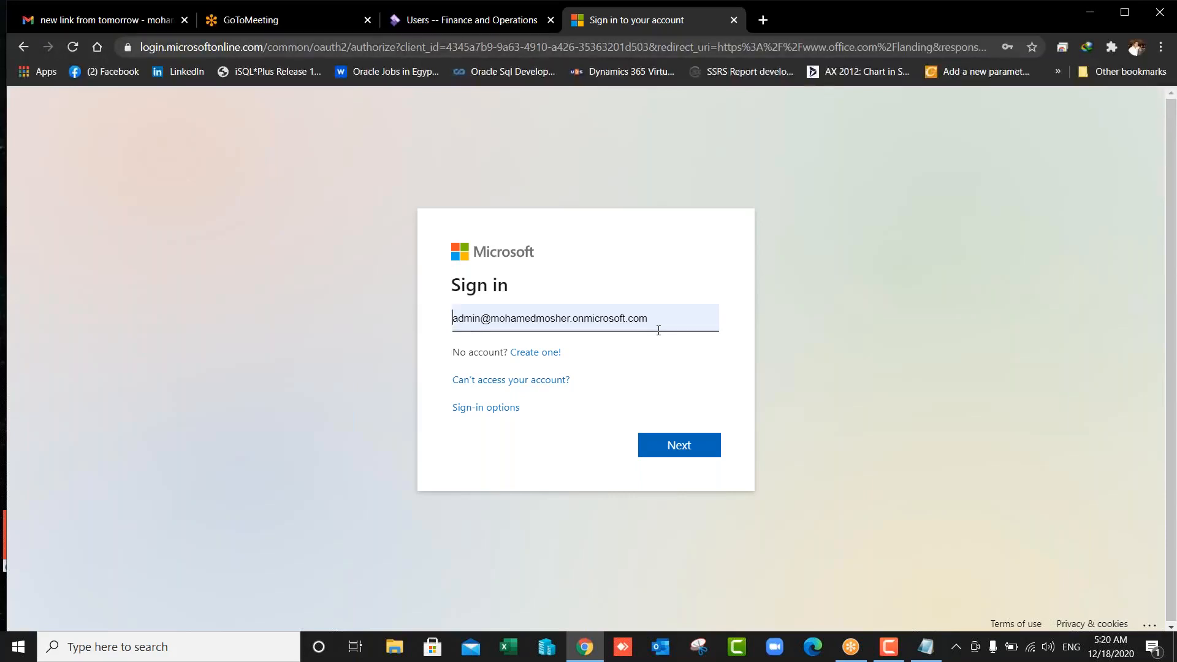
- Submit the entered admin e-mail on the Microsoft sign-in card to reach the Enter password step
{"action": "left_click", "coordinate": [669, 453]}
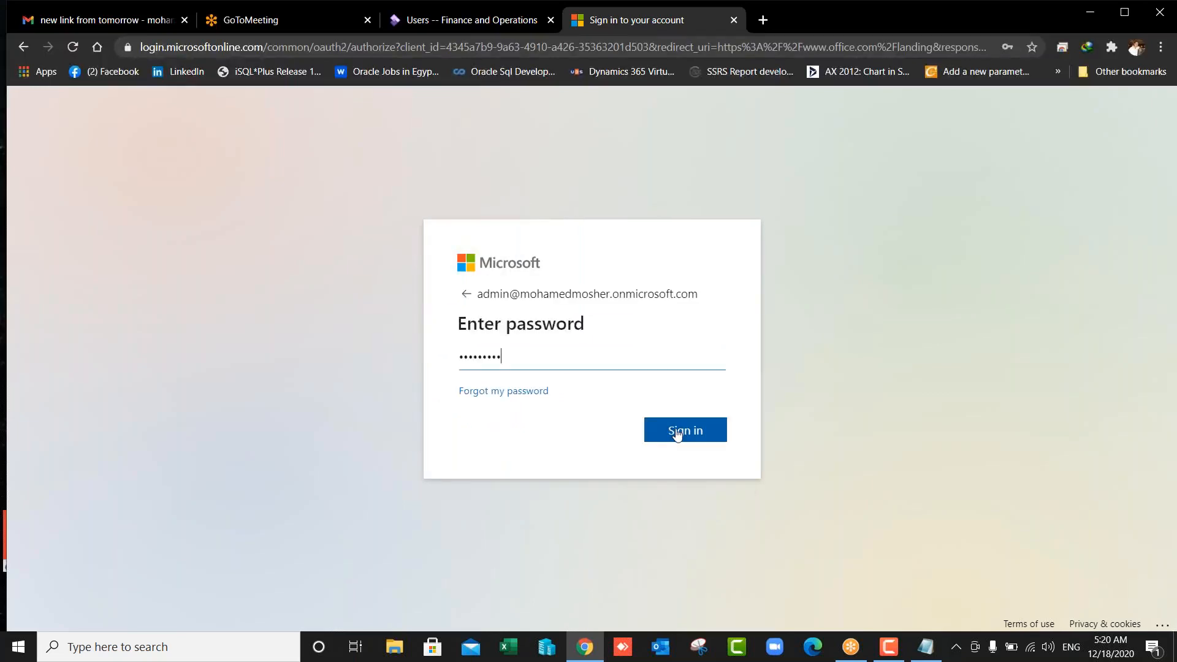
{"action": "left_click", "coordinate": [677, 433]}
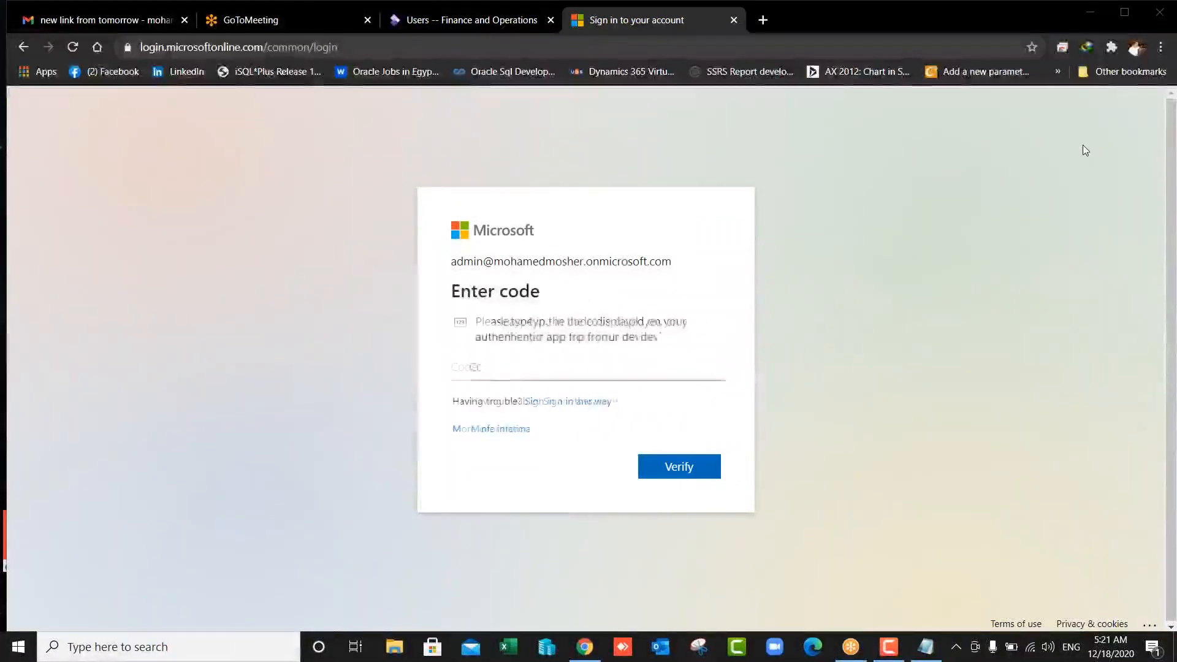
{"action": "left_click", "coordinate": [349, 47]}
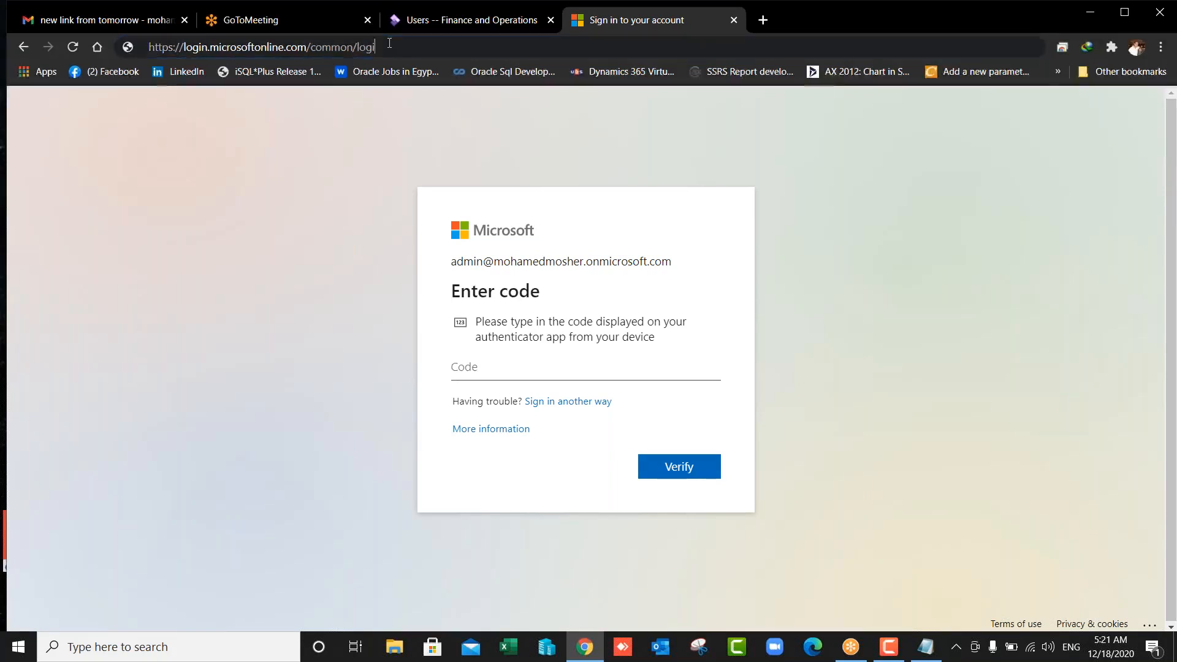
{"action": "key", "text": "BackSpace"}
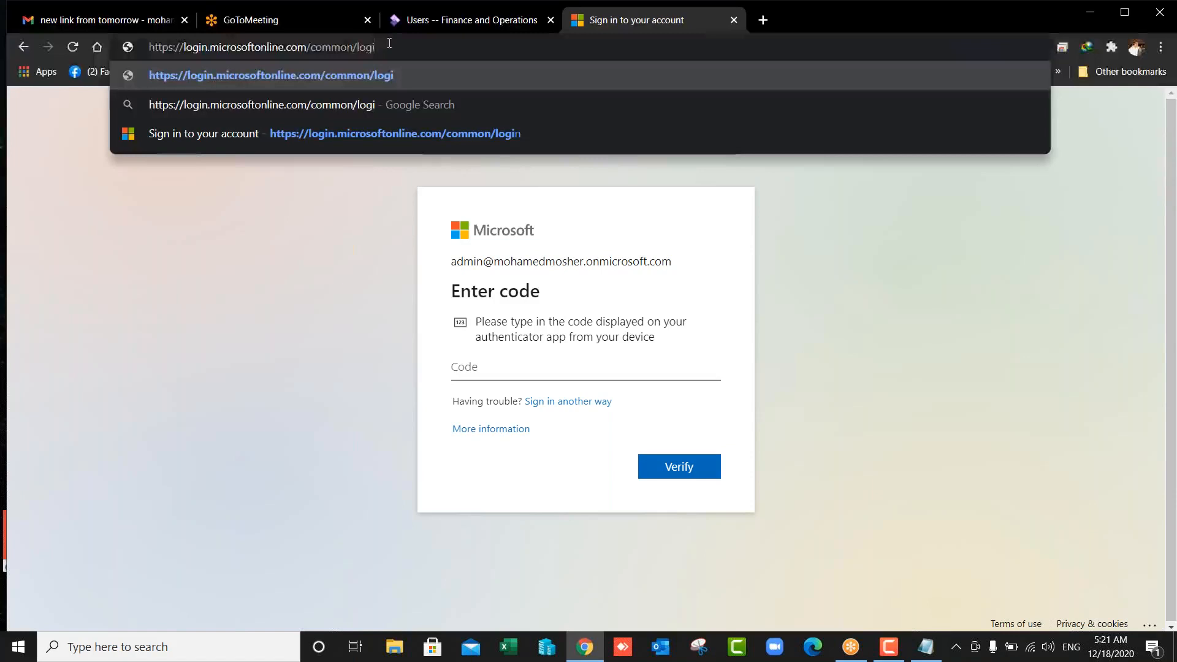